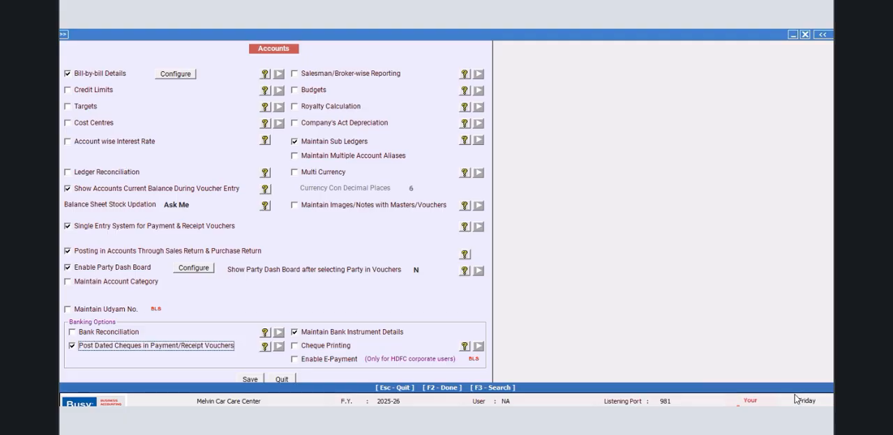
# - Save the Accounts and General feature settings and exit the Features / Options configuration
pyautogui.press('F2')
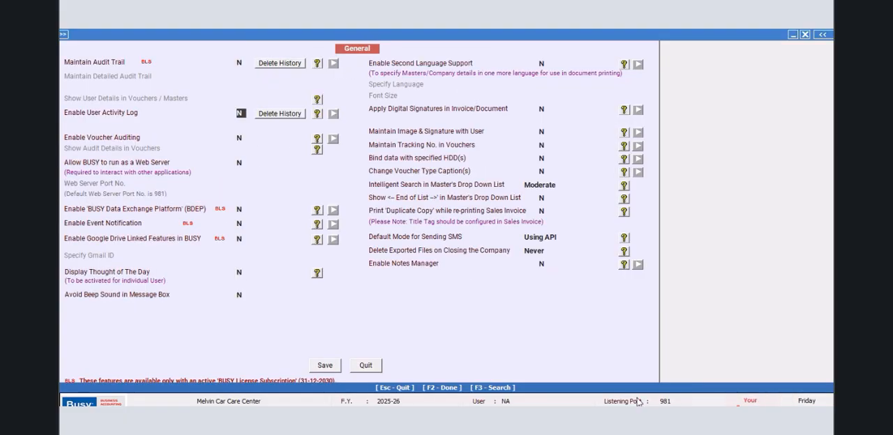
pyautogui.click(325, 366)
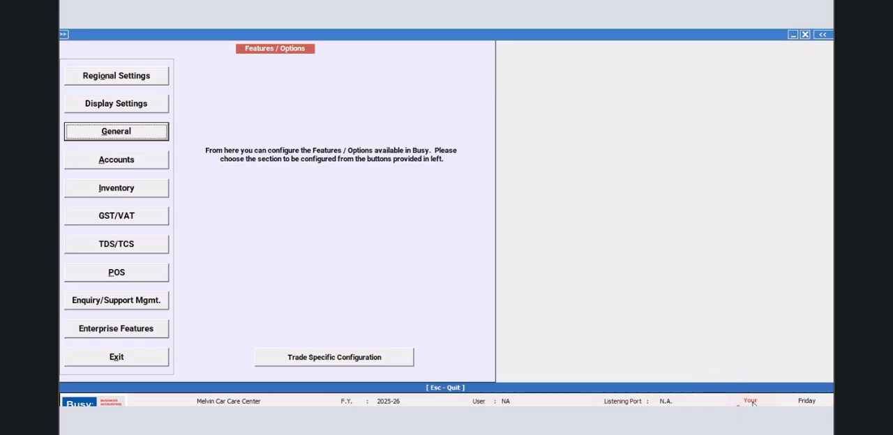
pyautogui.click(133, 357)
# - Start a new item master and enter PAINTING as its name and print name
pyautogui.click(119, 46)
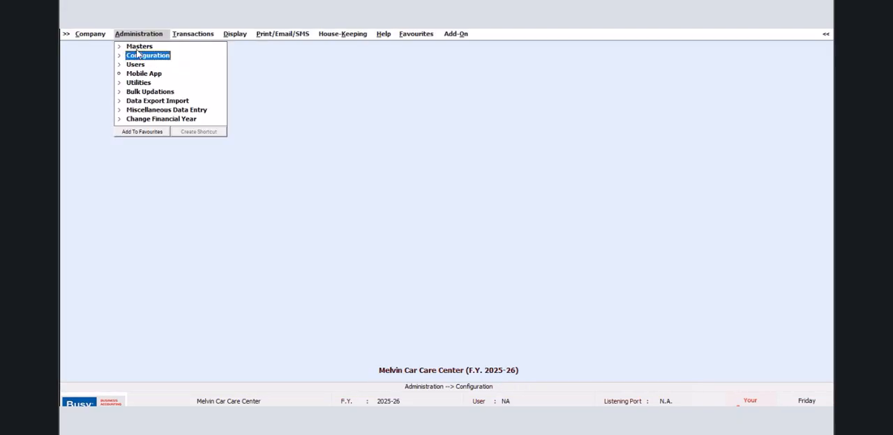
pyautogui.click(146, 92)
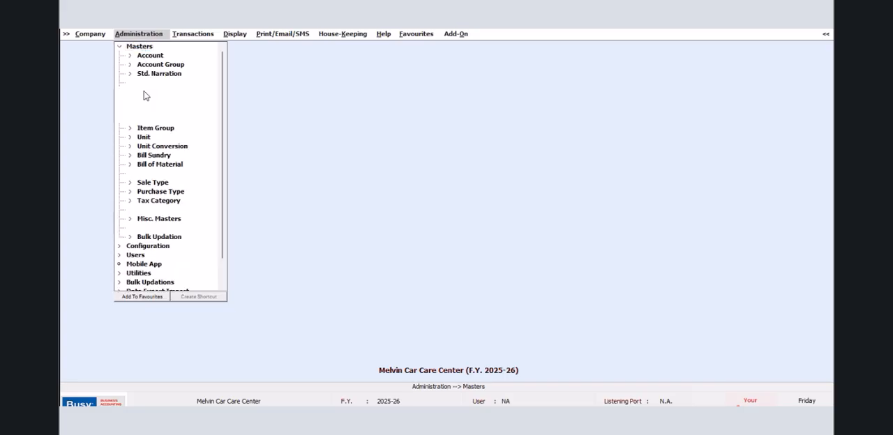
pyautogui.click(153, 100)
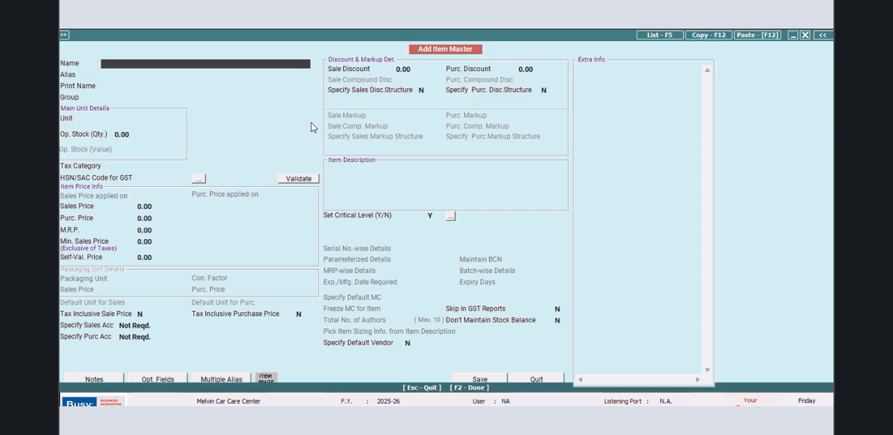
pyautogui.write('PAINTING')
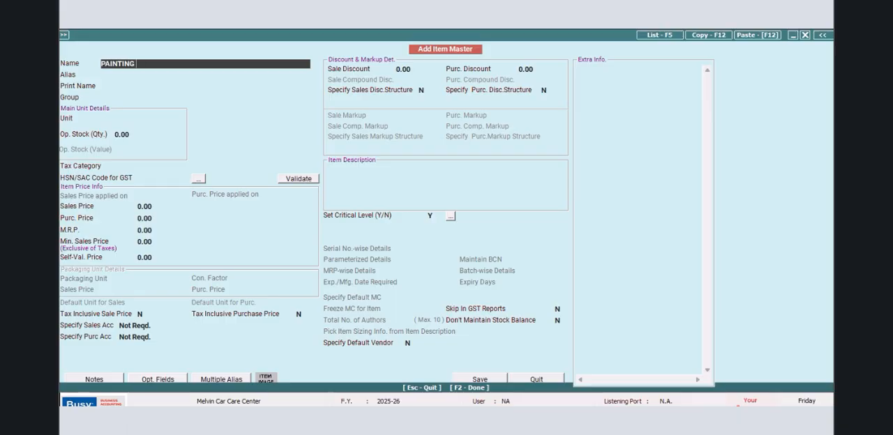
pyautogui.press('Return')
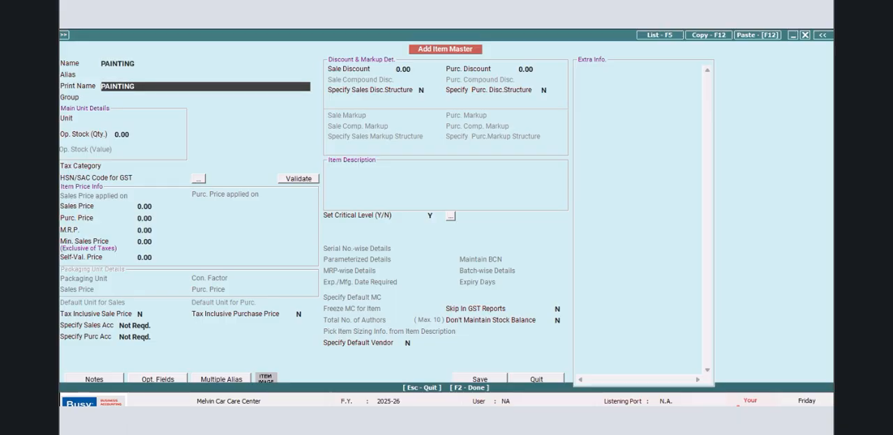
pyautogui.press('Return')
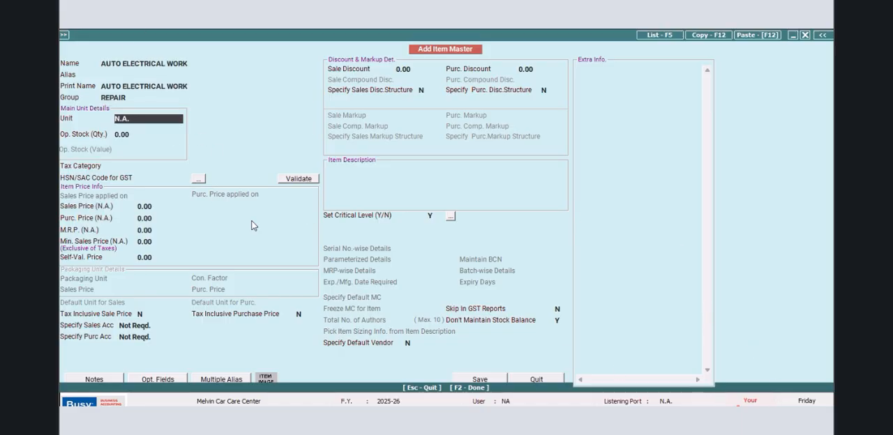
# - Save the AUTO ELECTRICAL WORK item under the REPAIR group with unit N.A., continuing without an HSN/SAC code
pyautogui.press('Return')
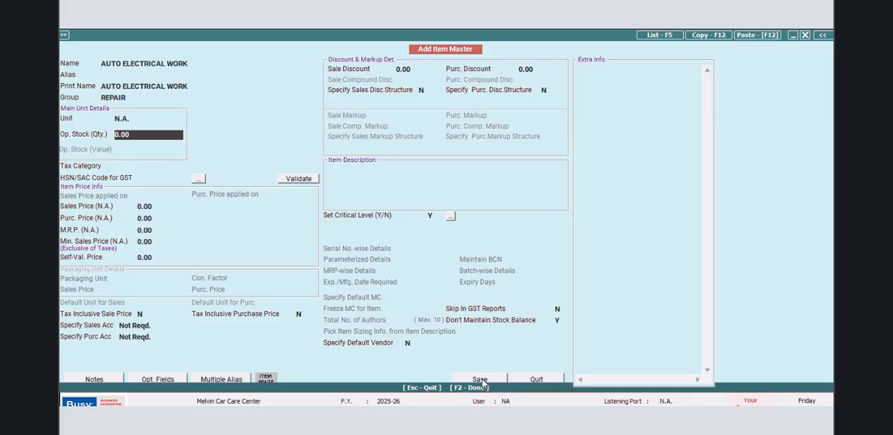
pyautogui.click(482, 383)
pyautogui.click(471, 252)
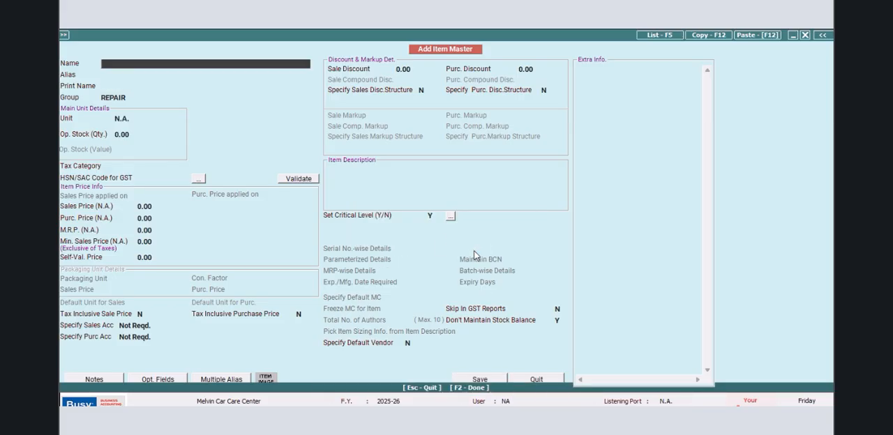
# - Check the item group of AUTO ELECTRICAL WORK from the item list and leave the record without changes
pyautogui.click(653, 35)
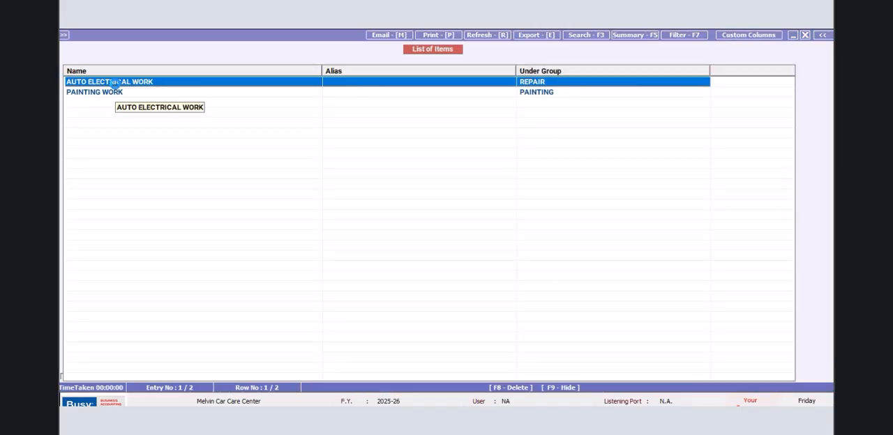
pyautogui.doubleClick(113, 82)
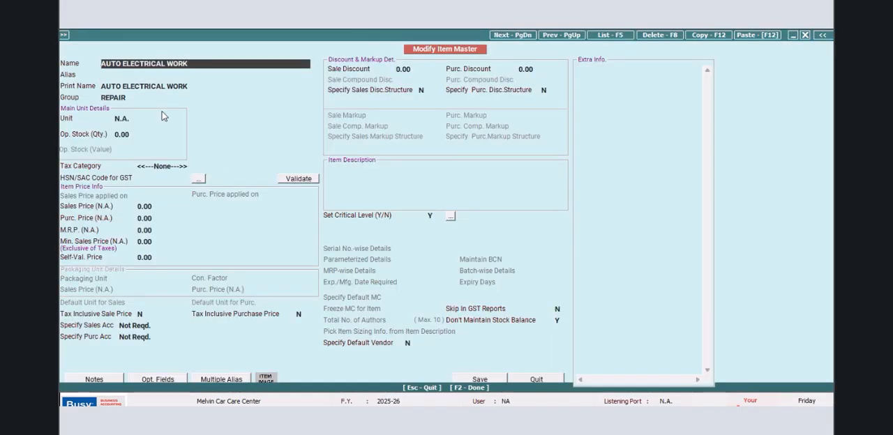
pyautogui.click(146, 98)
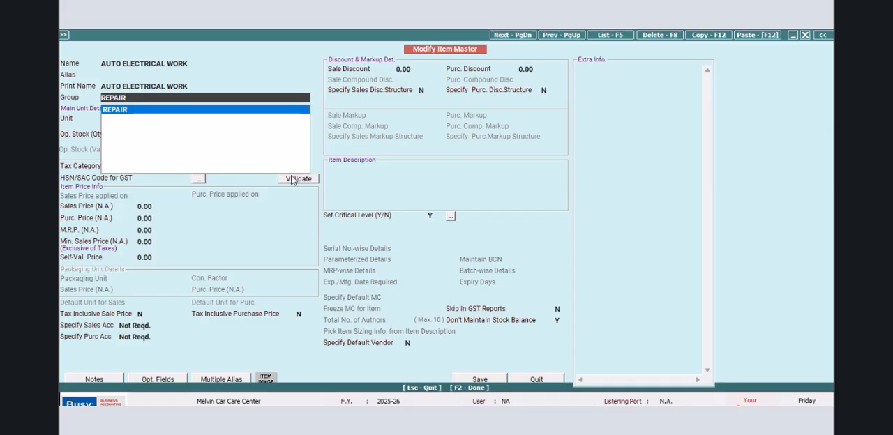
pyautogui.click(524, 380)
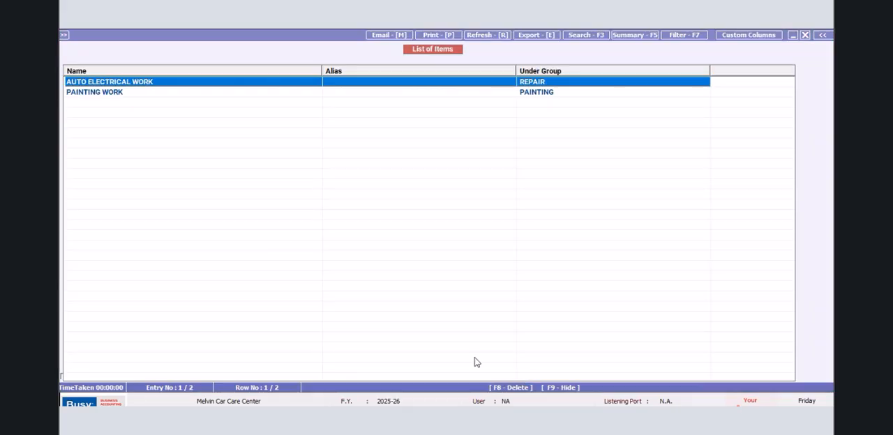
# - Change the PAINTING WORK item's group to REPAIR, save it without an HSN/SAC code, and close the item list
pyautogui.click(101, 94)
pyautogui.press('Return')
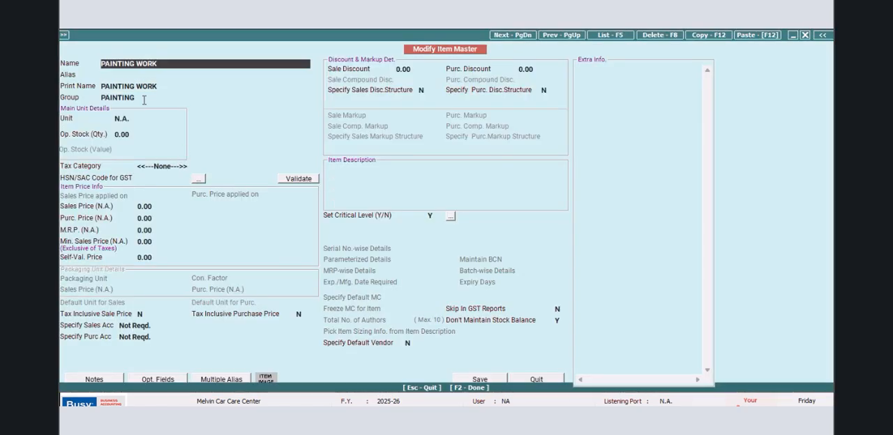
pyautogui.moveTo(145, 100); pyautogui.dragTo(65, 100)
pyautogui.press('space')
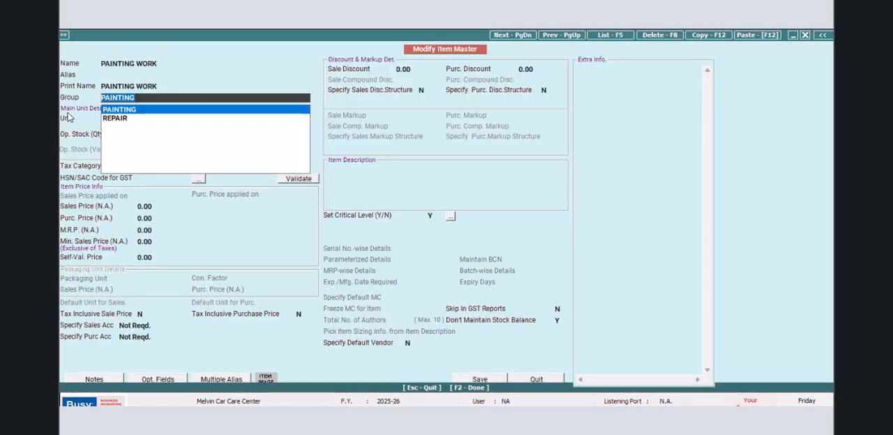
pyautogui.click(118, 118)
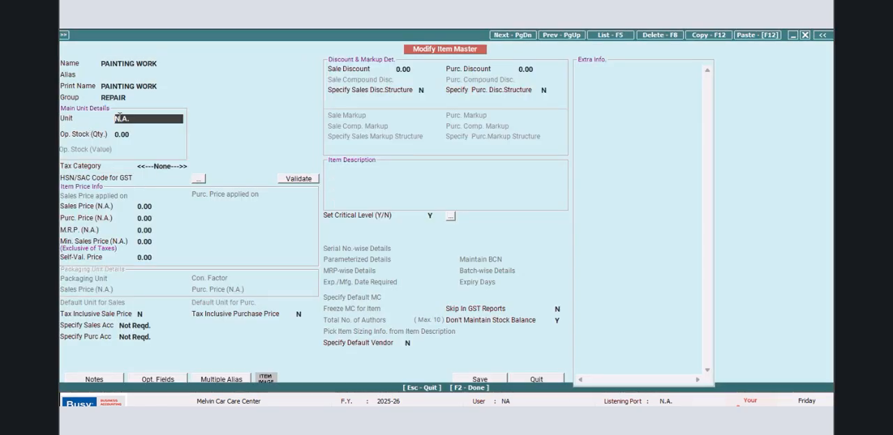
pyautogui.click(488, 381)
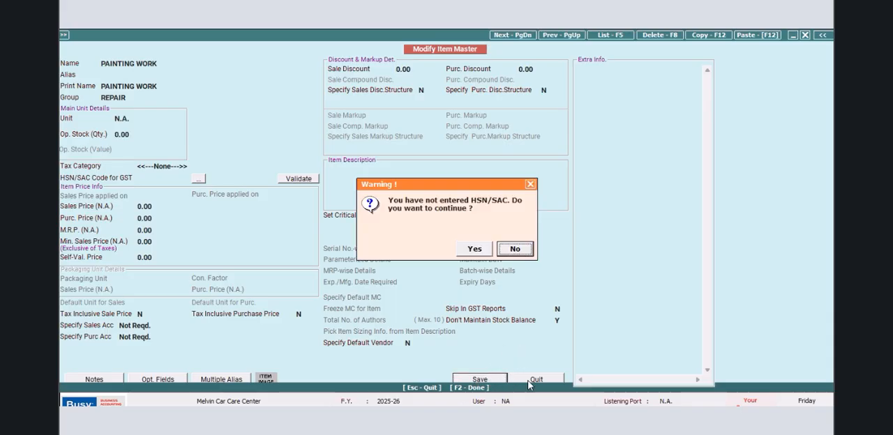
pyautogui.click(479, 250)
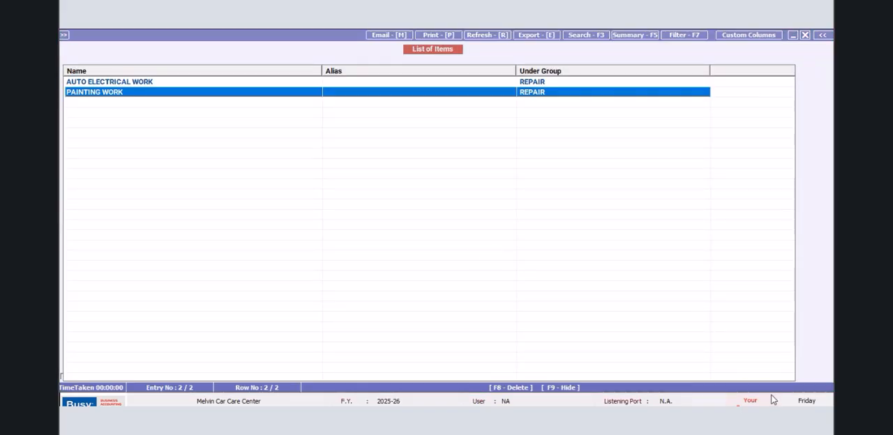
pyautogui.press('Escape')
# - Review the repair work items in the item list from WHEEL BEARING ALIGNMENT WORK up to AUTO ELECTRICAL WORK, then close the list
pyautogui.click(656, 39)
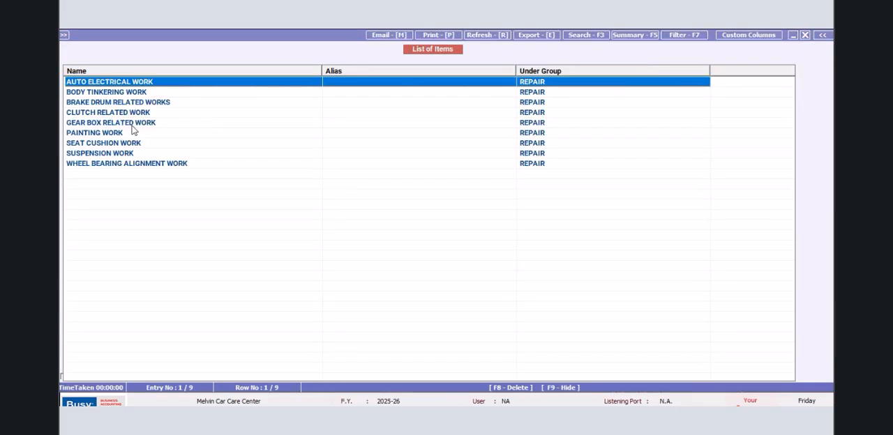
pyautogui.click(127, 164)
pyautogui.click(123, 154)
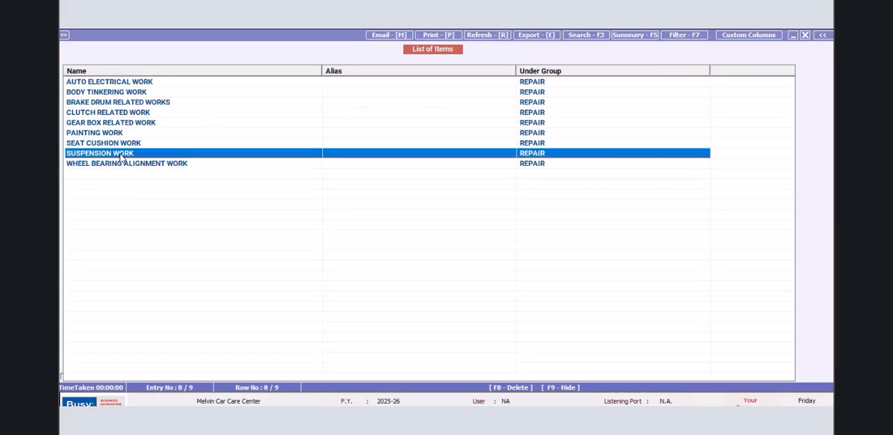
pyautogui.click(118, 143)
pyautogui.click(112, 135)
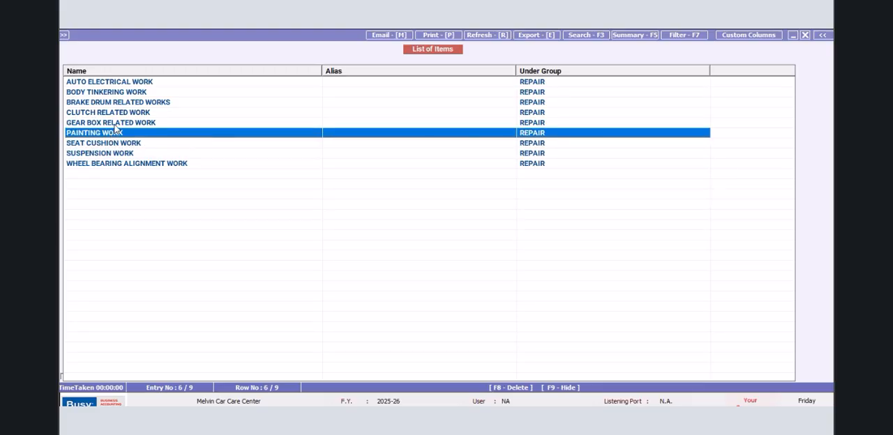
pyautogui.click(120, 123)
pyautogui.click(126, 114)
pyautogui.click(126, 103)
pyautogui.click(120, 92)
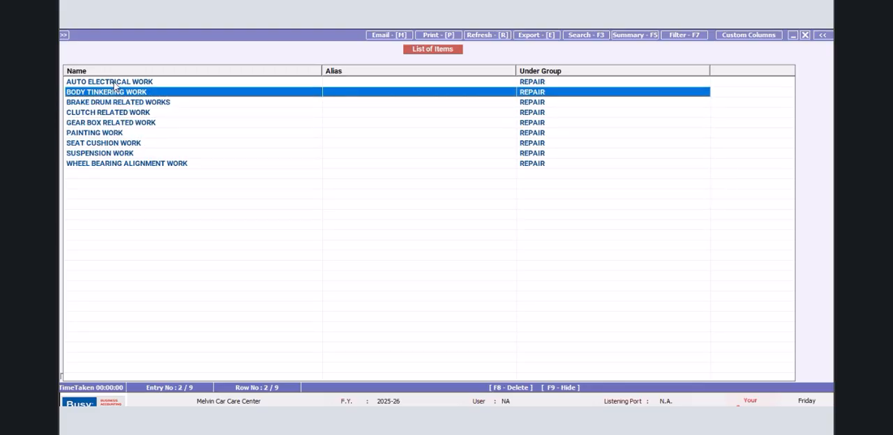
pyautogui.click(121, 83)
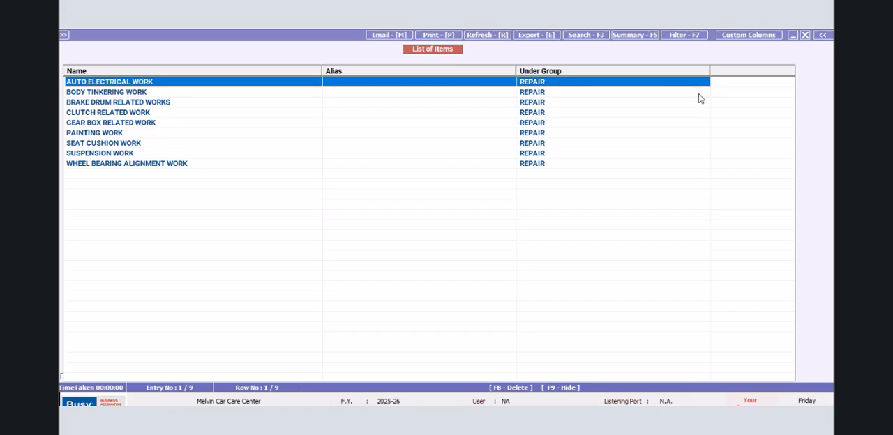
pyautogui.click(806, 36)
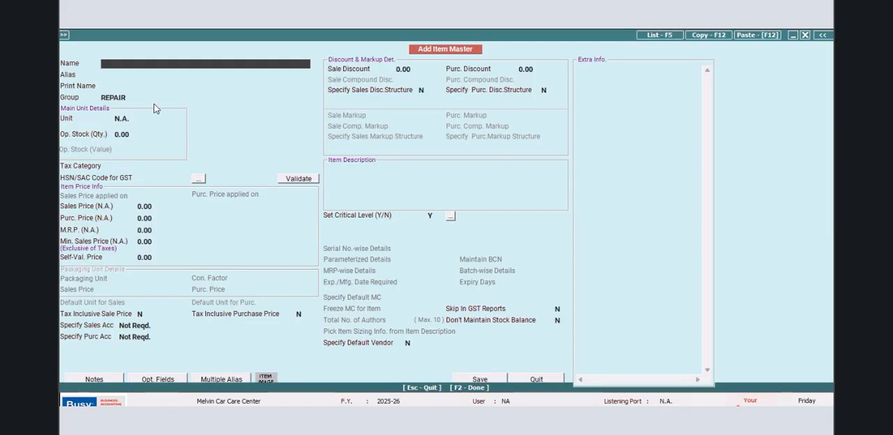
# - Add an item named ENGINE OVER HAUL WORK under the REPAIR group and save it without an HSN/SAC code
pyautogui.write('ENGINE RELATED')
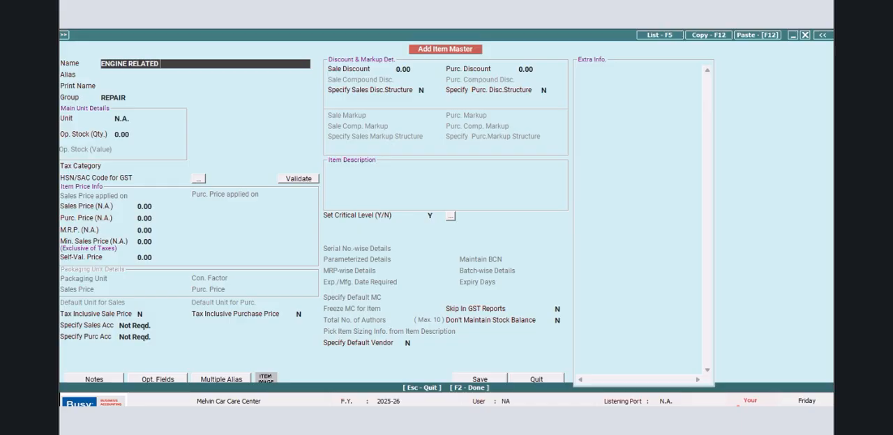
pyautogui.write(' WORK')
pyautogui.press('BackSpace')
pyautogui.press('BackSpace')
pyautogui.press('BackSpace')
pyautogui.press('BackSpace')
pyautogui.press('BackSpace')
pyautogui.press('BackSpace')
pyautogui.press('BackSpace')
pyautogui.press('BackSpace')
pyautogui.press('BackSpace')
pyautogui.write('OVER HAUL WOR')
pyautogui.press('Return')
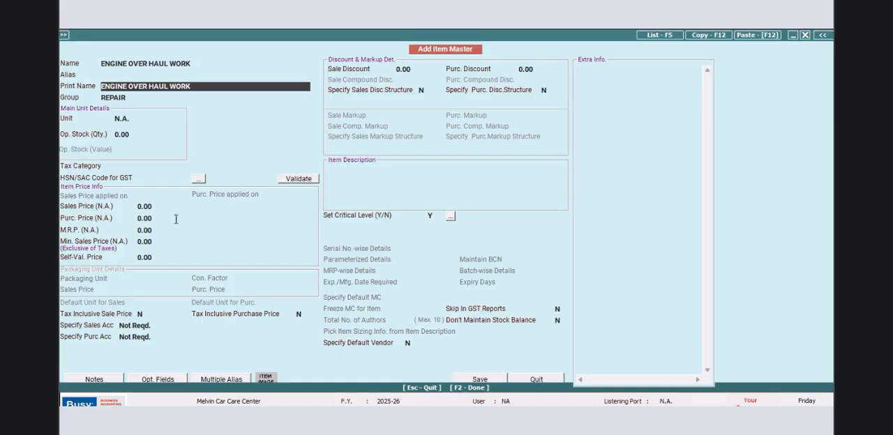
pyautogui.click(464, 381)
pyautogui.click(474, 253)
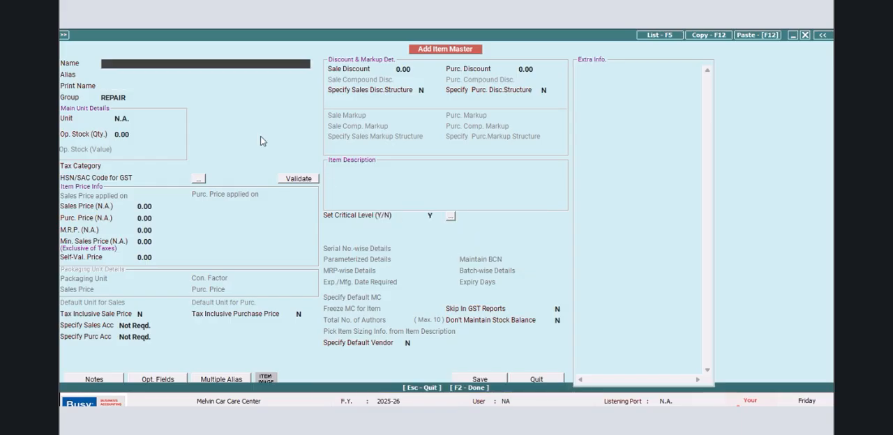
# - Name the next new item OIL / AIR FILTER RELATED WORKS, keeping the same print name and the REPAIR group
pyautogui.write('OIL CHANGE RELATED')
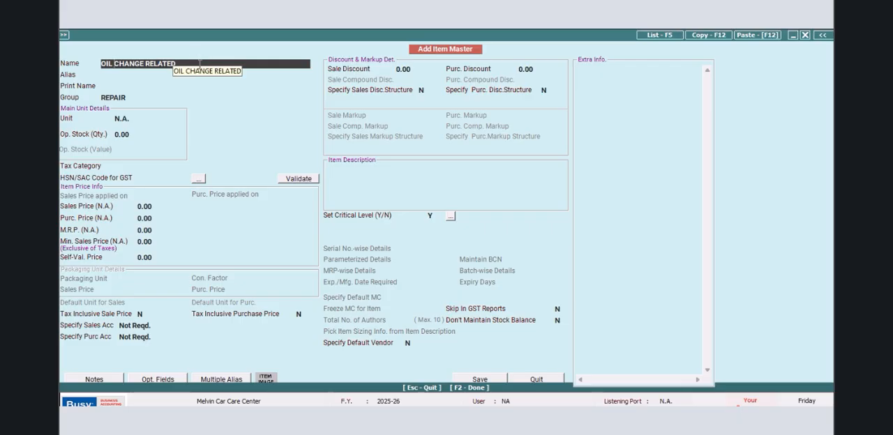
pyautogui.click(116, 63)
pyautogui.write('/ AIR FILTER')
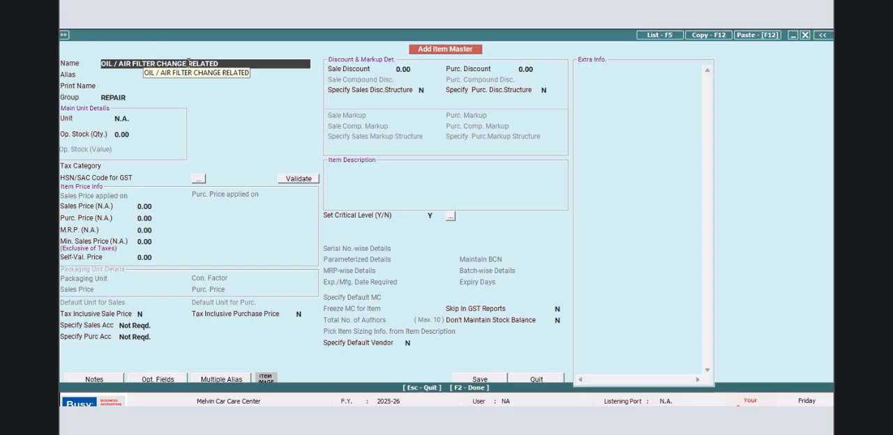
pyautogui.press('BackSpace')
pyautogui.press('BackSpace')
pyautogui.press('BackSpace')
pyautogui.press('BackSpace')
pyautogui.press('BackSpace')
pyautogui.press('BackSpace')
pyautogui.press('BackSpace')
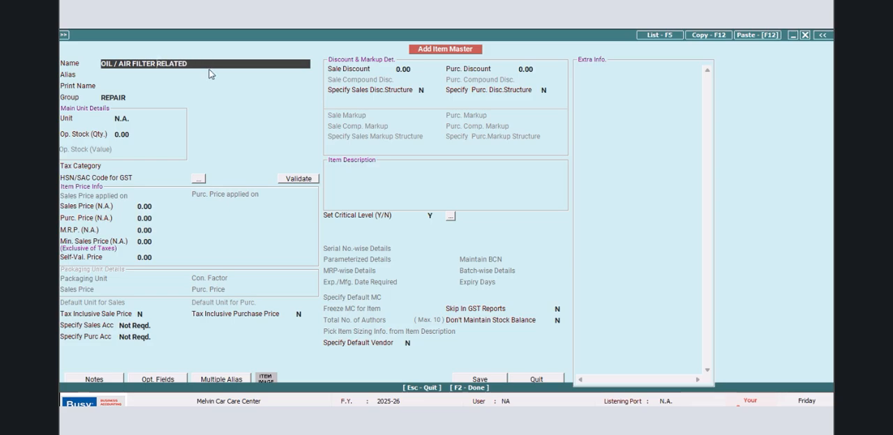
pyautogui.write('WORKS')
pyautogui.press('Return')
pyautogui.press('Return')
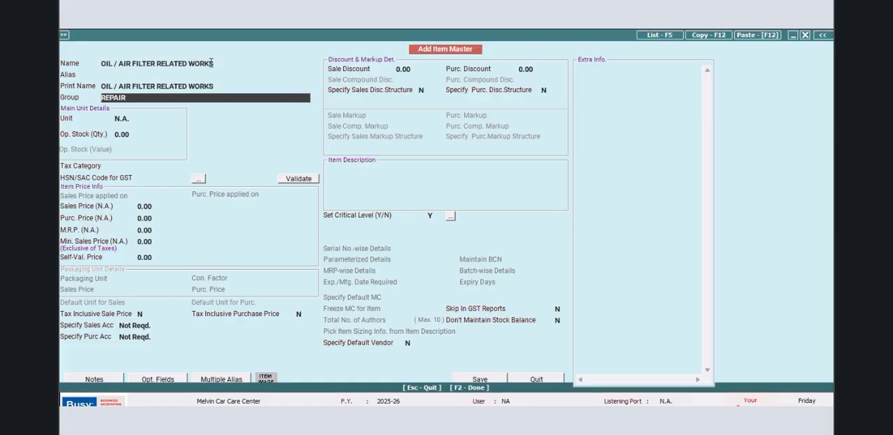
# - Save the OIL / AIR FILTER RELATED WORKS item without an HSN/SAC code and close the item entry form
pyautogui.click(458, 378)
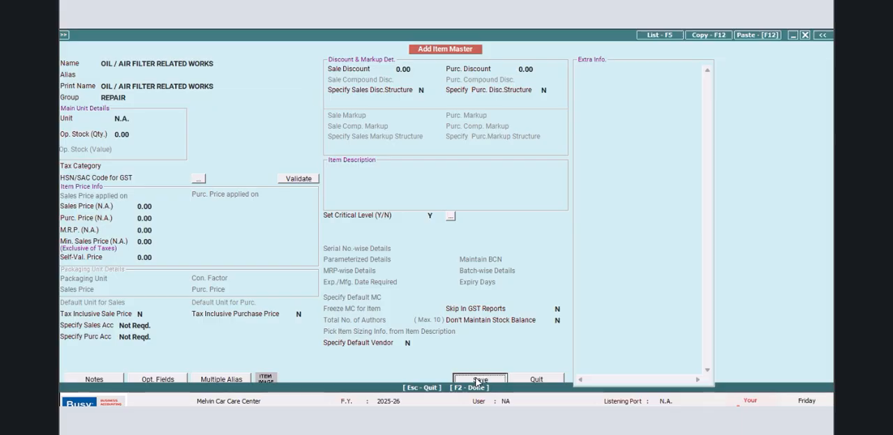
pyautogui.click(473, 248)
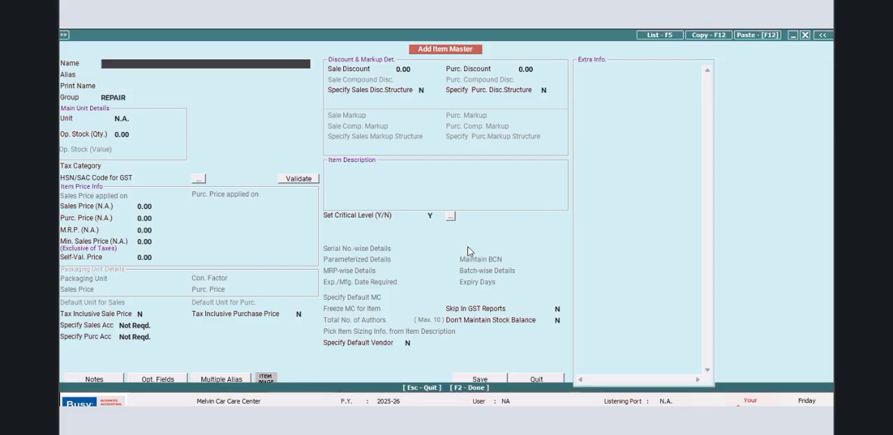
pyautogui.click(527, 381)
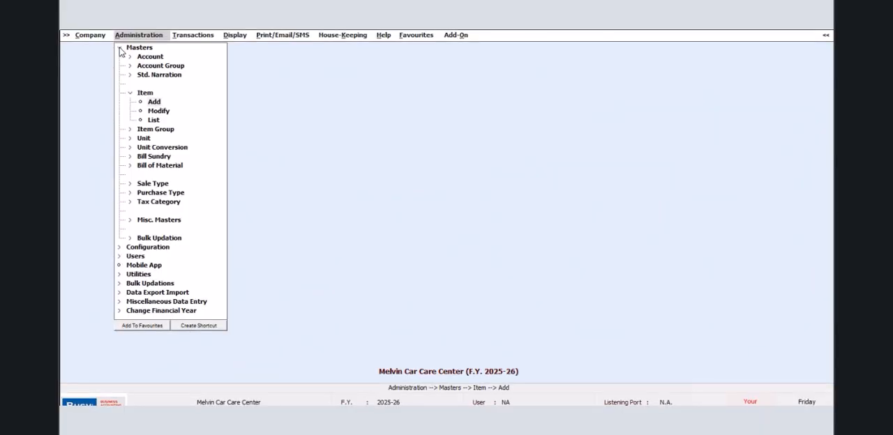
# - Open the masters configuration for the Item master type and set the number of optional fields to 6
pyautogui.click(120, 48)
pyautogui.doubleClick(138, 58)
pyautogui.click(168, 75)
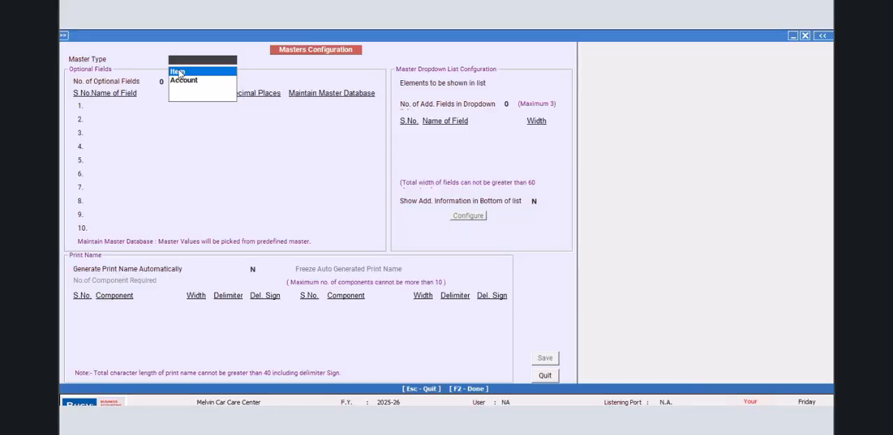
pyautogui.click(178, 72)
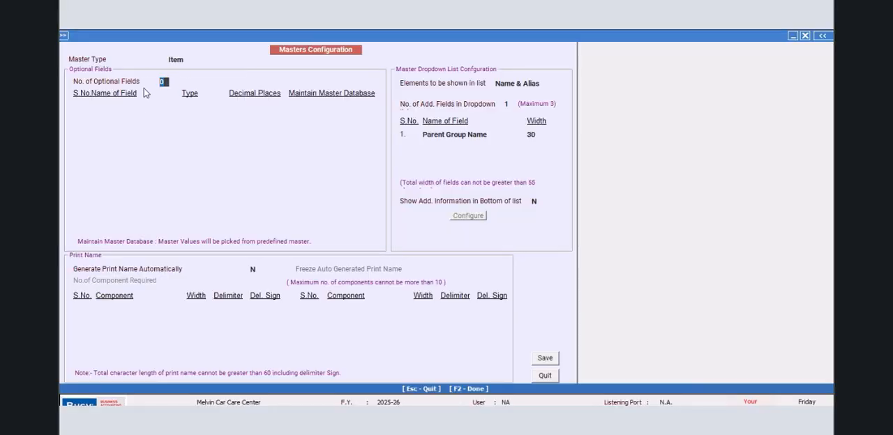
pyautogui.write('6')
pyautogui.press('Return')
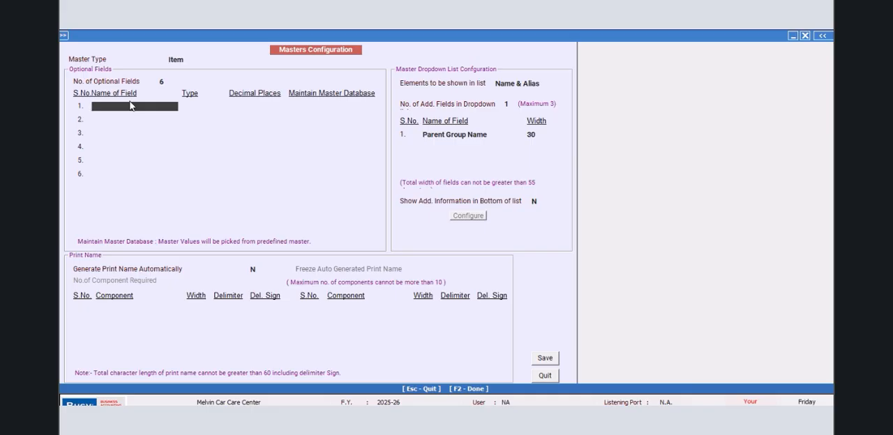
# - Name the first optional item field VIN, with type Text and no master database
pyautogui.write('V')
pyautogui.press('Return')
pyautogui.press('Return')
pyautogui.press('Return')
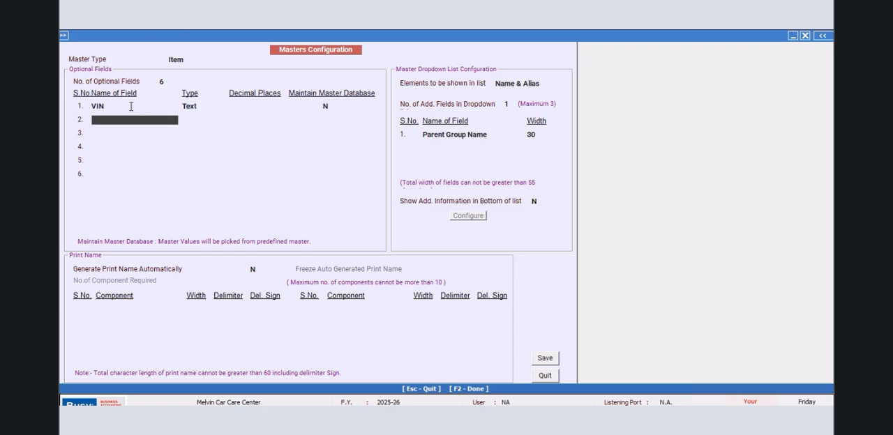
# - Name the first optional item field VEHICLE ID NO, keeping type Text and no master database
pyautogui.click(131, 106)
pyautogui.write('VEHICLE INDETI')
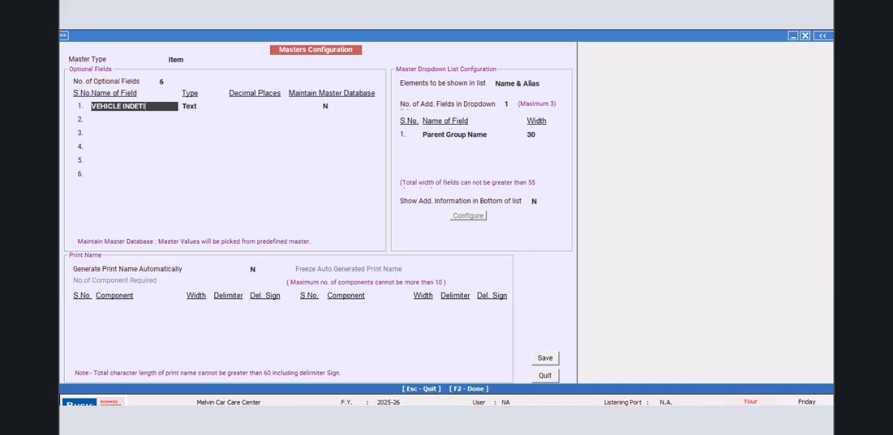
pyautogui.write('FICAT')
pyautogui.press('BackSpace')
pyautogui.press('BackSpace')
pyautogui.press('BackSpace')
pyautogui.press('Return')
pyautogui.press('Return')
pyautogui.press('Return')
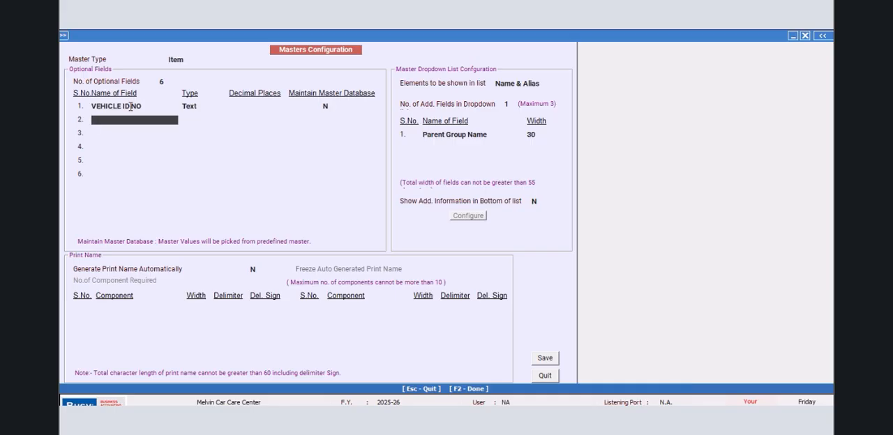
# - Name the second and third optional item fields MANUFACTURER and MODEL, both of type Text without a master database
pyautogui.write('MANUFACTURER')
pyautogui.press('Return')
pyautogui.press('Return')
pyautogui.press('Return')
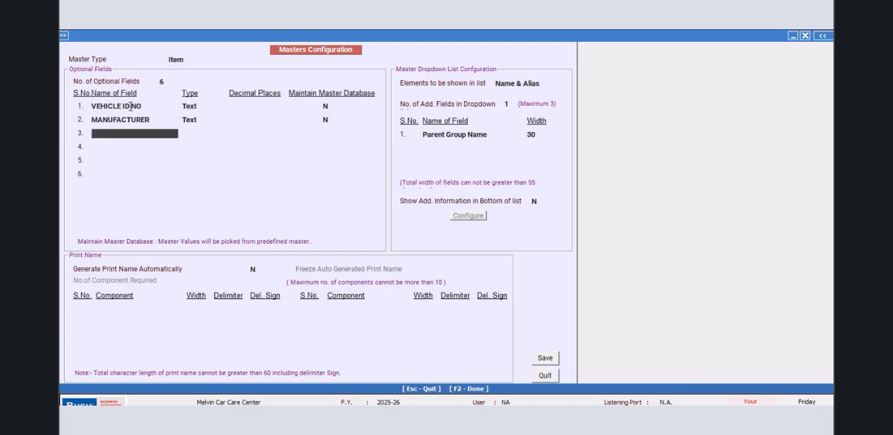
pyautogui.write('MODEL')
pyautogui.press('Return')
pyautogui.press('Return')
pyautogui.press('Return')
# - Name the fourth and fifth optional item fields VARIANT and FUEL, both of type Text without a master database
pyautogui.write('VARIANT')
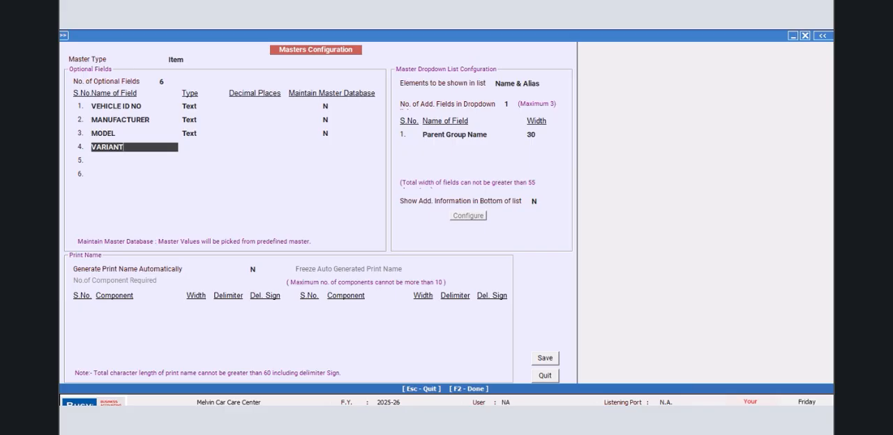
pyautogui.press('Return')
pyautogui.press('Return')
pyautogui.press('Return')
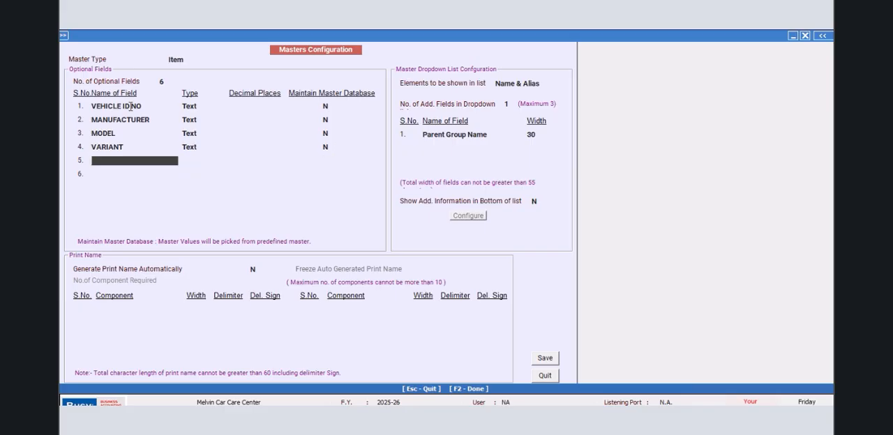
pyautogui.write('FUEL')
pyautogui.press('Return')
pyautogui.press('Return')
pyautogui.press('Return')
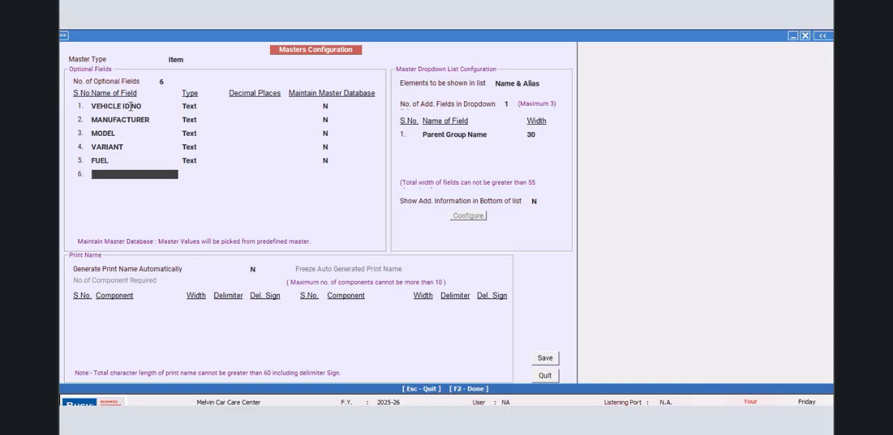
# - Name the sixth optional item field TRANSMISSION with type Text, then save and close the masters configuration
pyautogui.write('GR')
pyautogui.write('TRANSM')
pyautogui.write('ISSION')
pyautogui.press('Return')
pyautogui.press('Return')
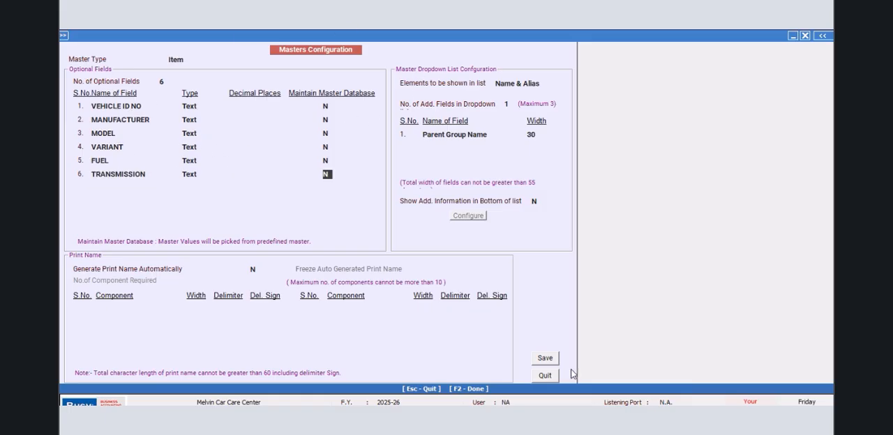
pyautogui.hotkey('alt', 'Tab')
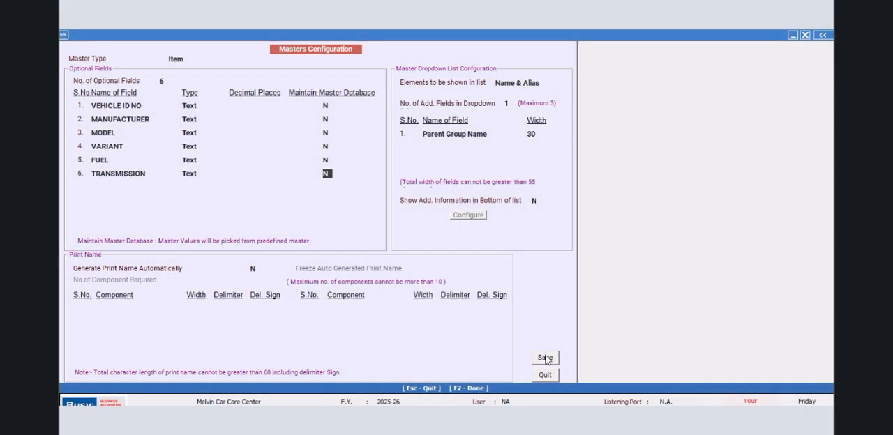
pyautogui.click(545, 358)
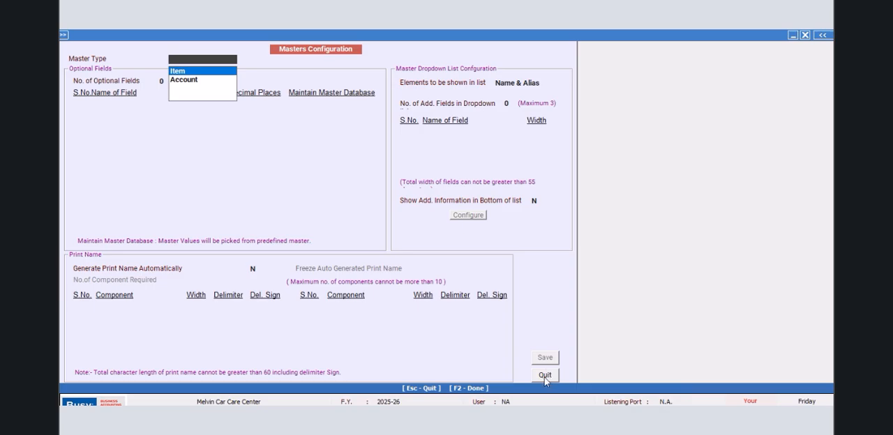
pyautogui.click(544, 376)
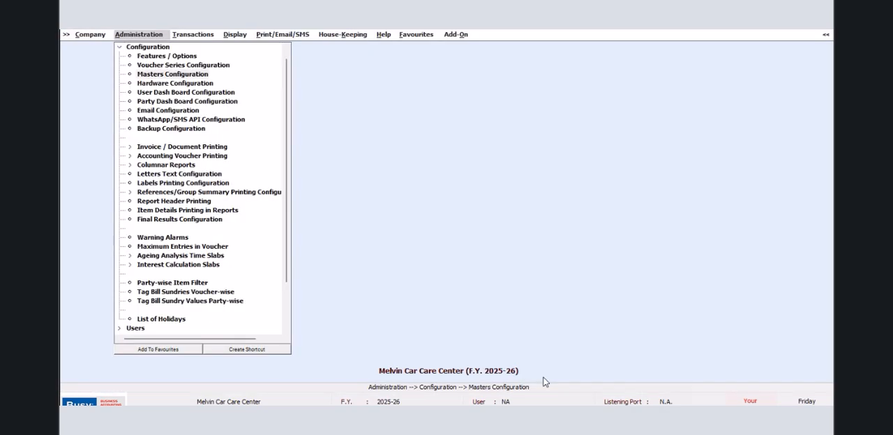
# - Start a new account master and enter the customer's full name, using the same print name
pyautogui.click(133, 49)
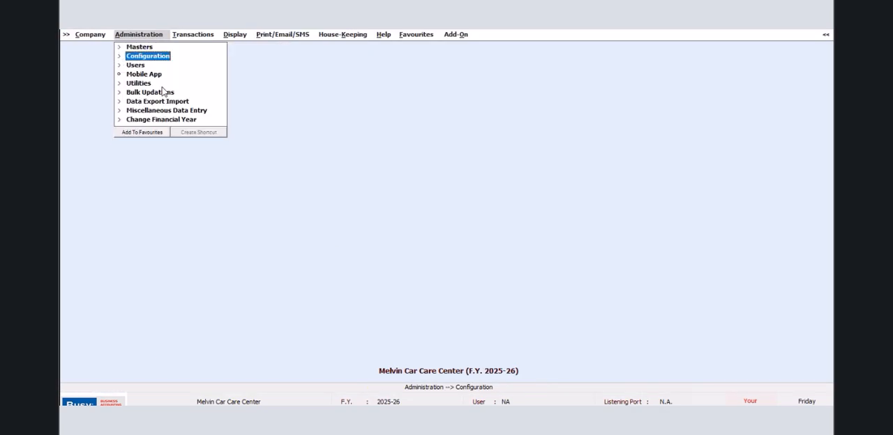
pyautogui.click(137, 49)
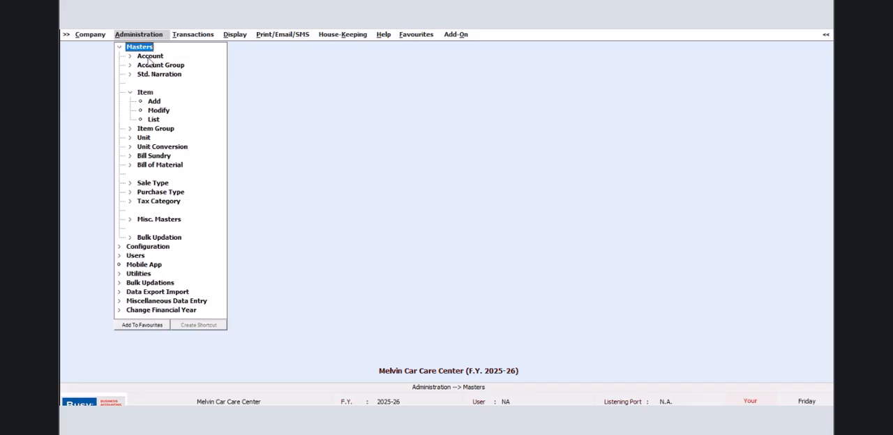
pyautogui.click(150, 57)
pyautogui.click(153, 64)
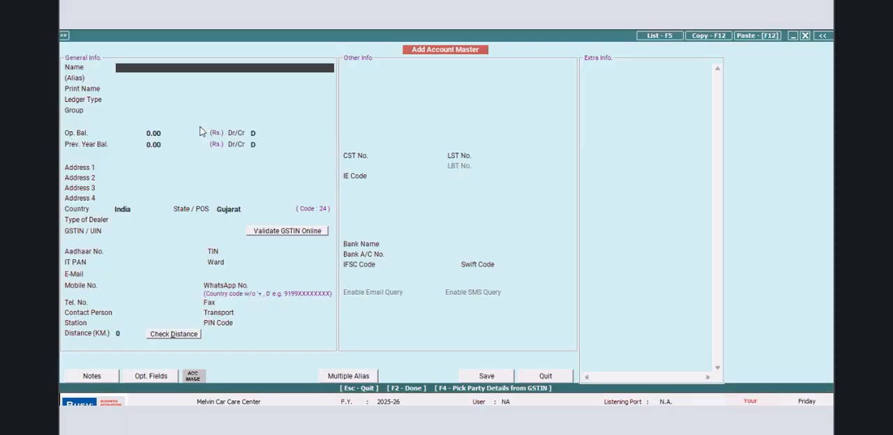
pyautogui.press('Return')
# - Set the account's ledger type to General Ledger and its group to Sundry Debtors
pyautogui.press('Return')
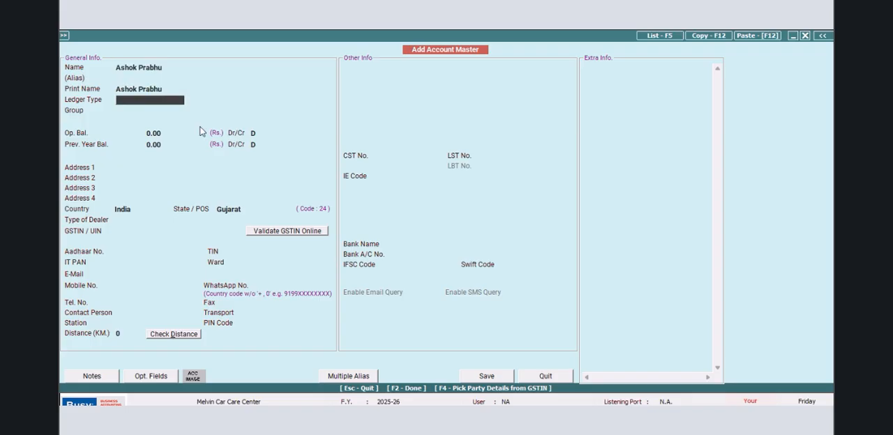
pyautogui.press('Return')
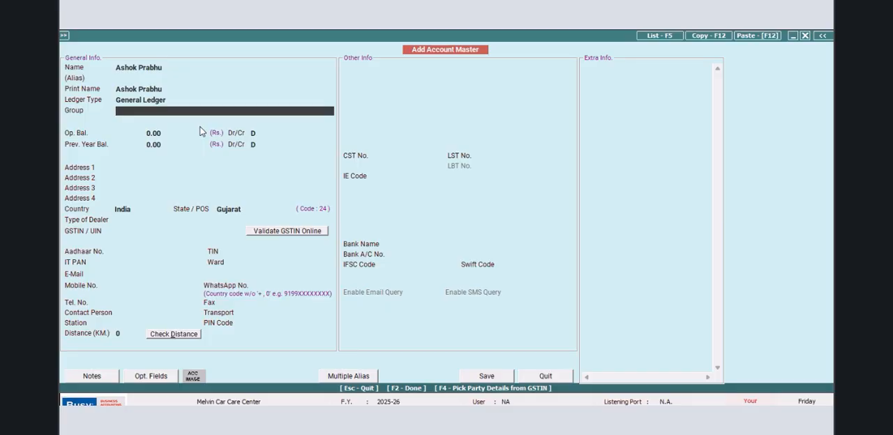
pyautogui.write('sun')
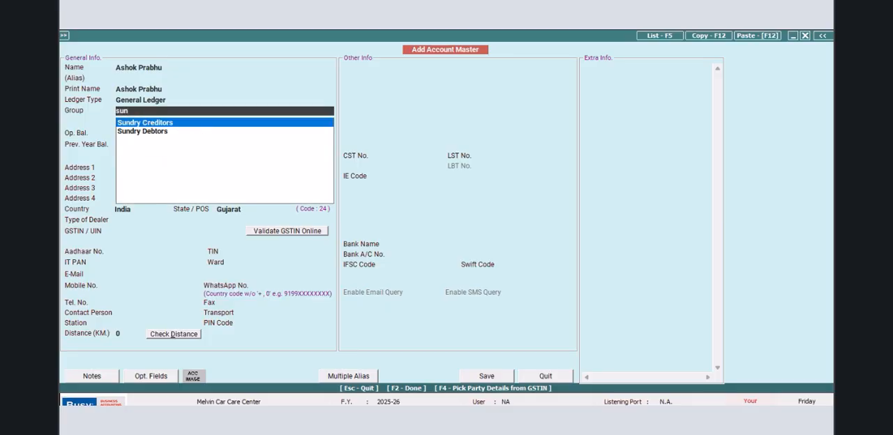
pyautogui.press('Down')
pyautogui.press('Return')
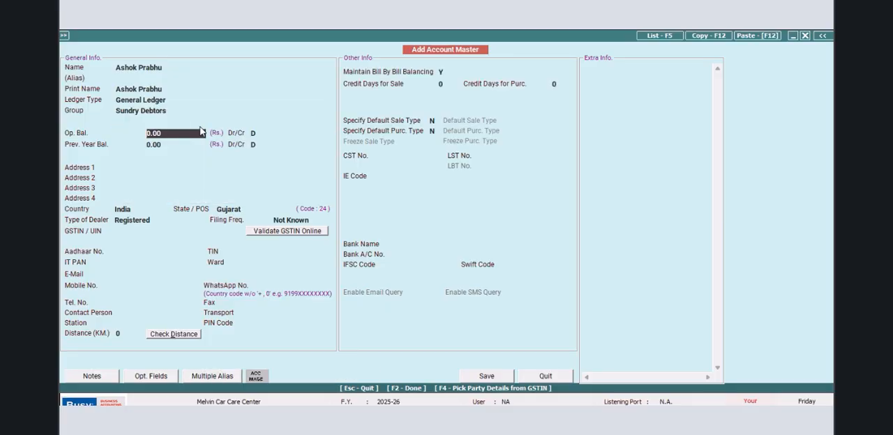
# - Fill in the customer's town and district in the address lines of the account
pyautogui.click(159, 167)
pyautogui.write('Thirthahalli')
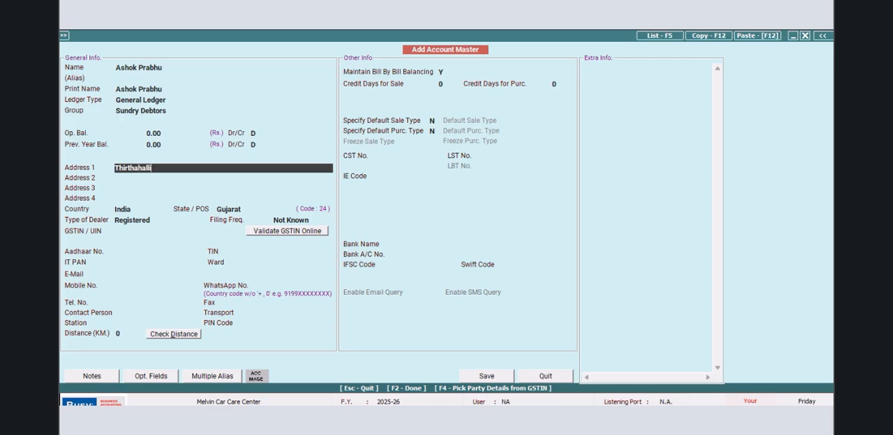
pyautogui.press('Return')
pyautogui.write('Shimo')
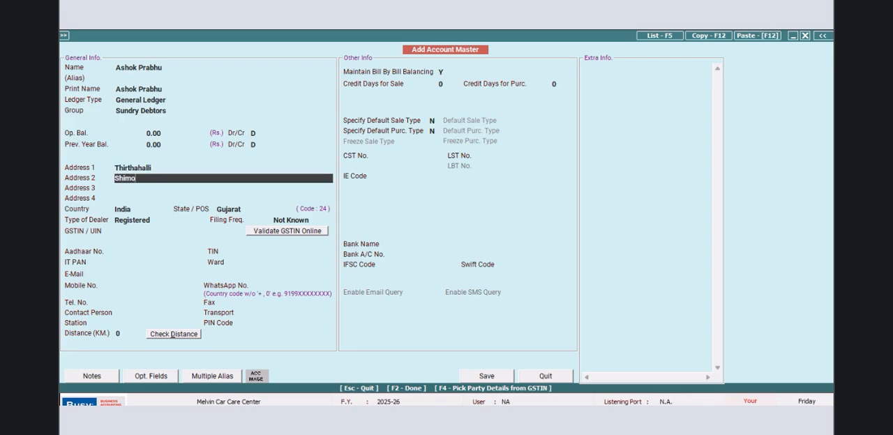
pyautogui.write('gga Dist')
pyautogui.press('Return')
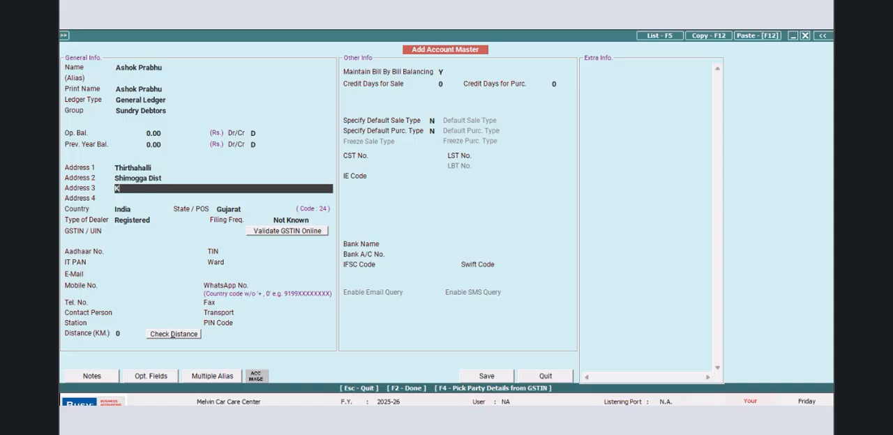
pyautogui.write('K')
# - Replace the account's first three address lines with the customer's address in the company's state
pyautogui.press('Up')
pyautogui.press('Up')
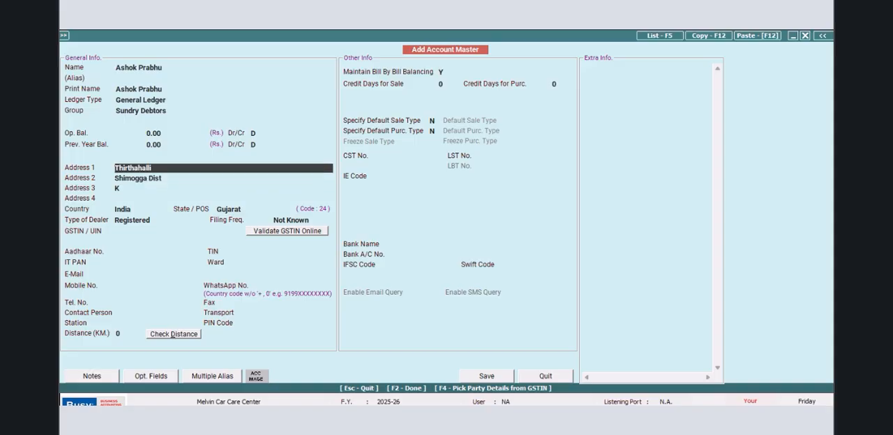
pyautogui.write('Bhuj')
pyautogui.press('Return')
pyautogui.write('K')
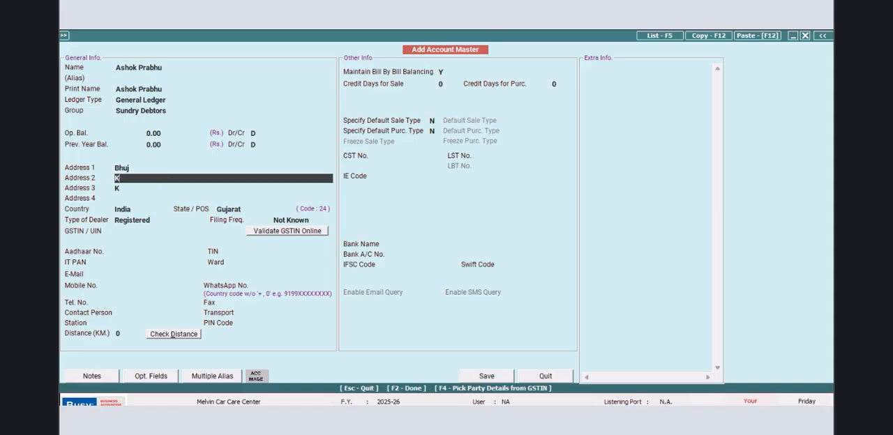
pyautogui.write('ach')
pyautogui.press('Return')
pyautogui.write('Gujarath')
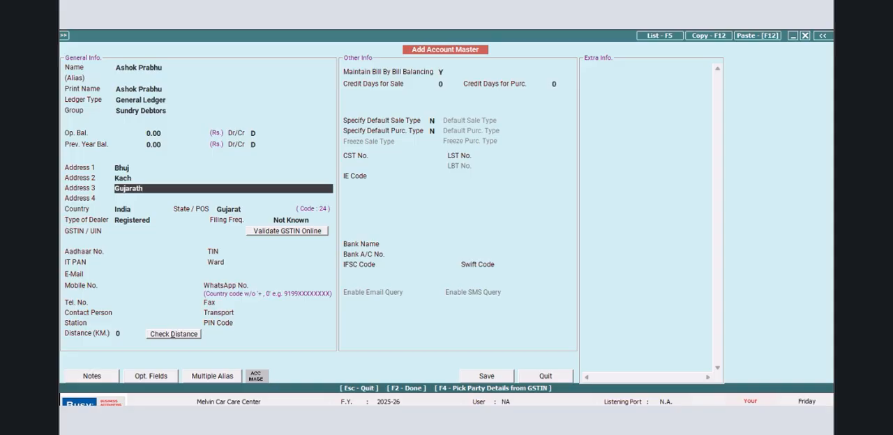
pyautogui.press('Return')
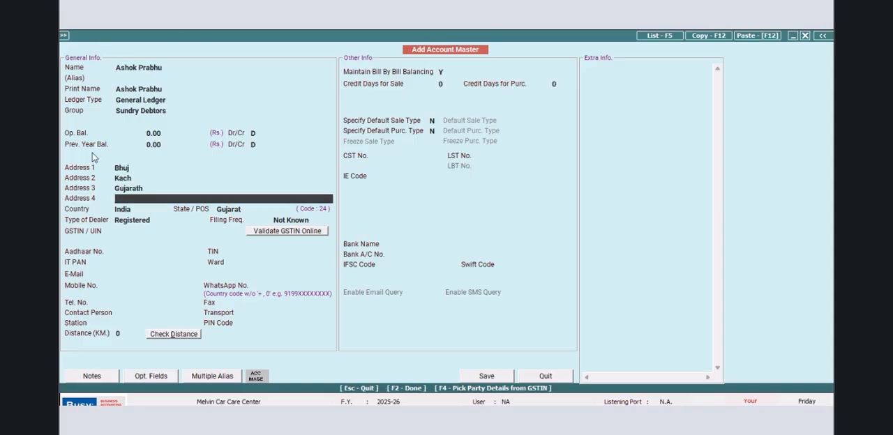
# - Set the account's type of dealer to Un-Registered
pyautogui.click(150, 221)
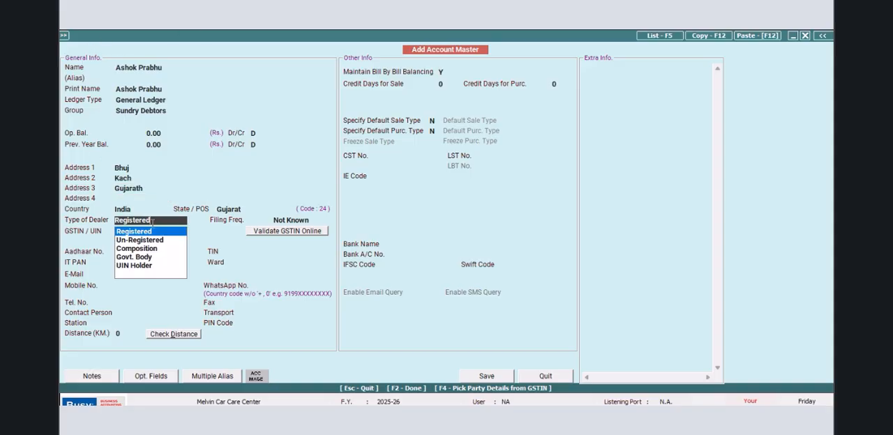
pyautogui.click(145, 265)
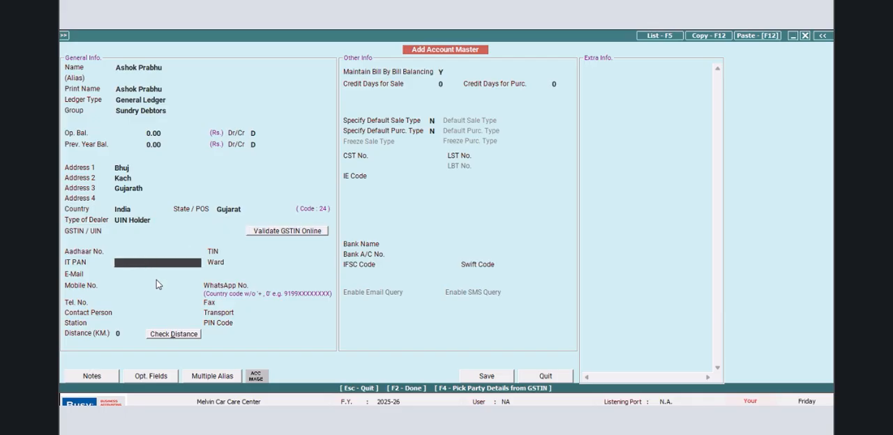
pyautogui.click(149, 220)
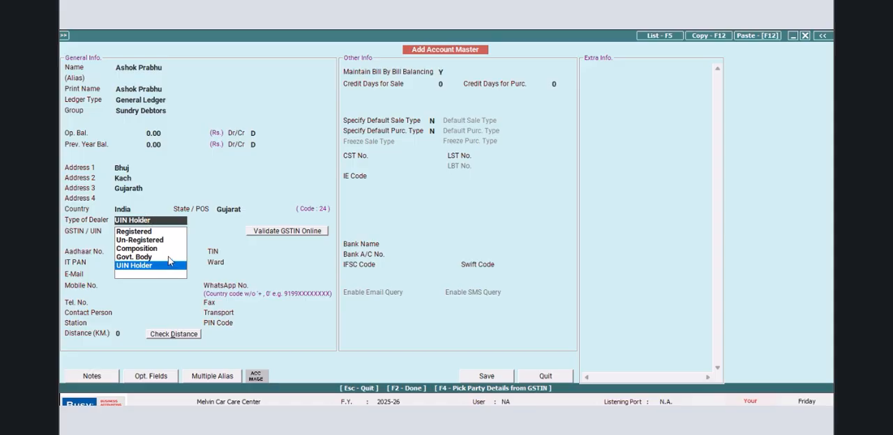
pyautogui.click(159, 240)
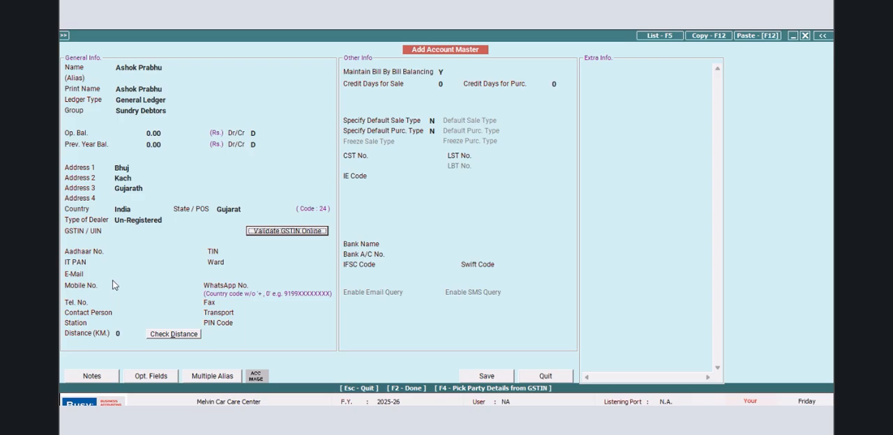
# - Enter the customer's mobile number, then save the account and close the entry form
pyautogui.click(141, 285)
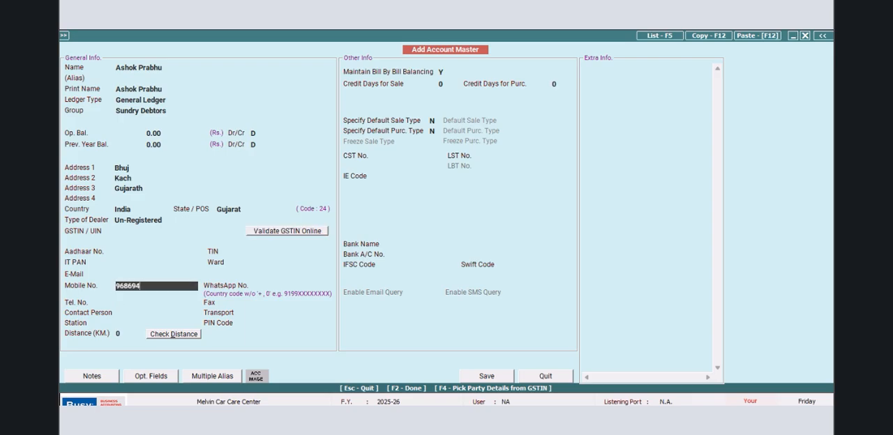
pyautogui.click(484, 377)
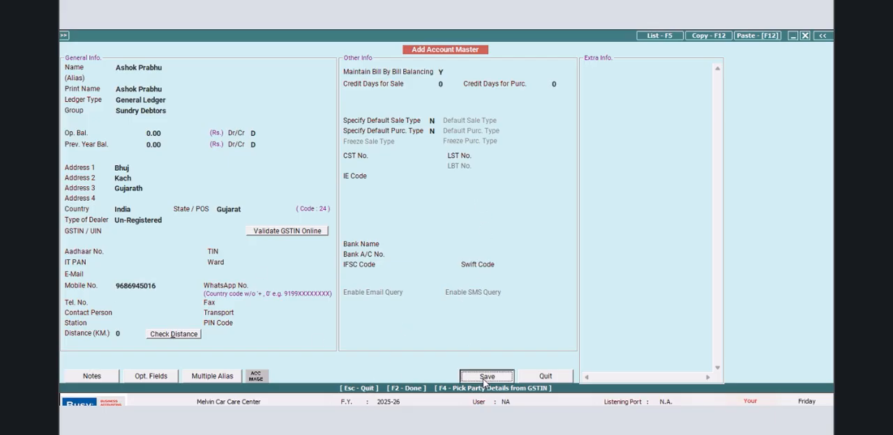
pyautogui.click(550, 379)
# - Start a new account master with GJ05-351A as both its name and print name
pyautogui.click(155, 64)
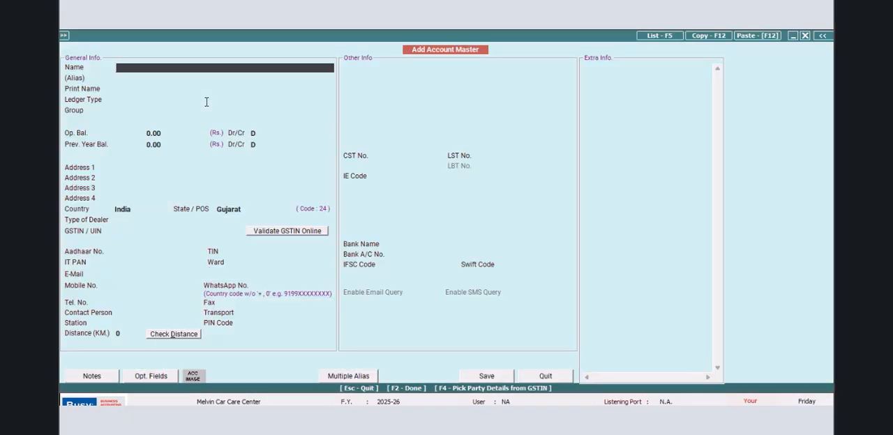
pyautogui.write('GJ05-351A')
pyautogui.press('Return')
pyautogui.press('Return')
pyautogui.press('Return')
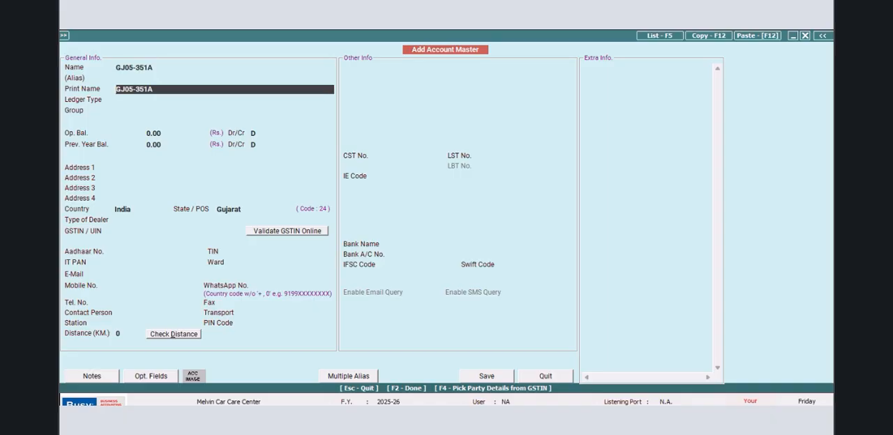
# - Make the account a Sub Ledger under the customer's general ledger, then save it and close the entry form
pyautogui.write('SU')
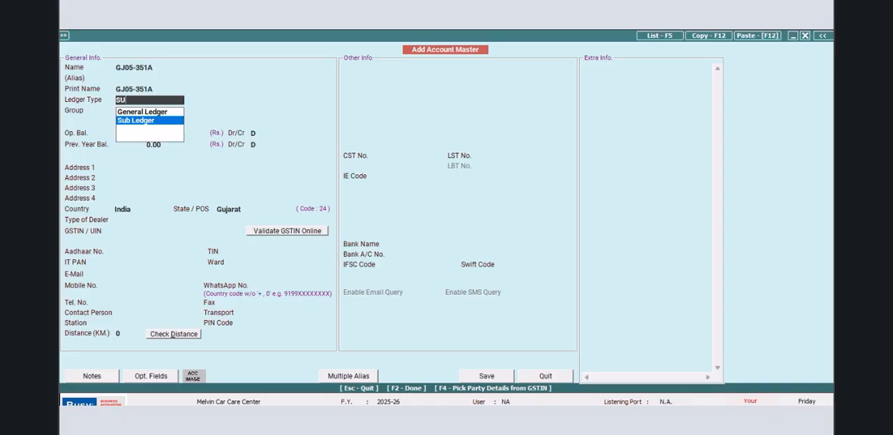
pyautogui.press('Return')
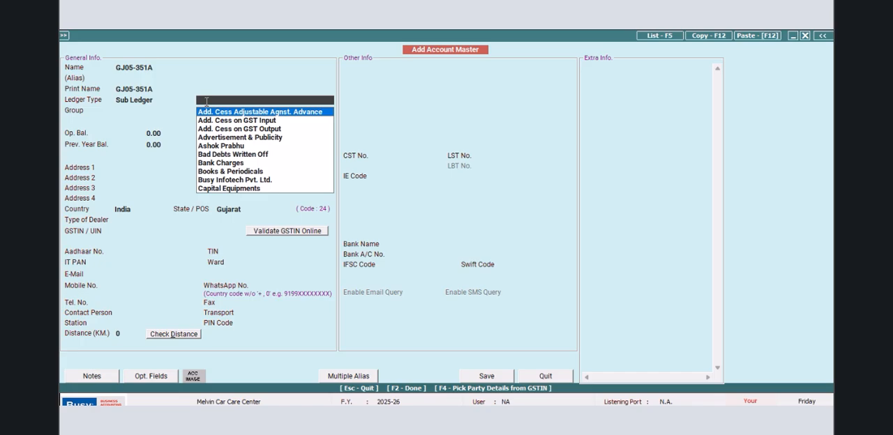
pyautogui.write('ASHOK')
pyautogui.press('Return')
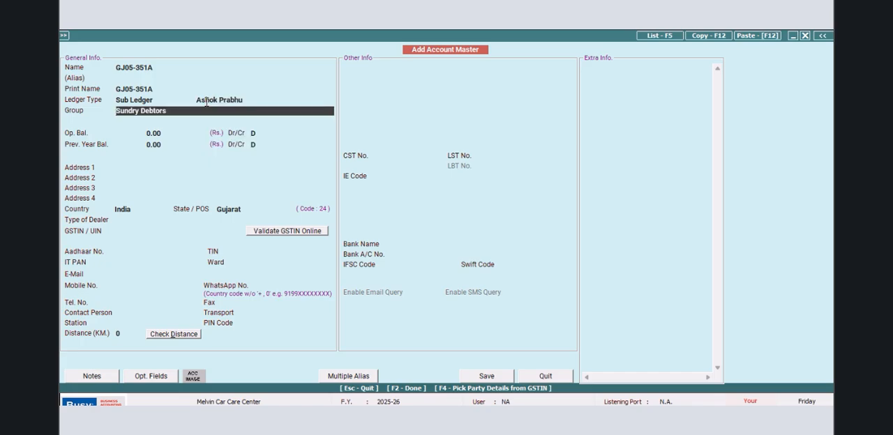
pyautogui.click(489, 377)
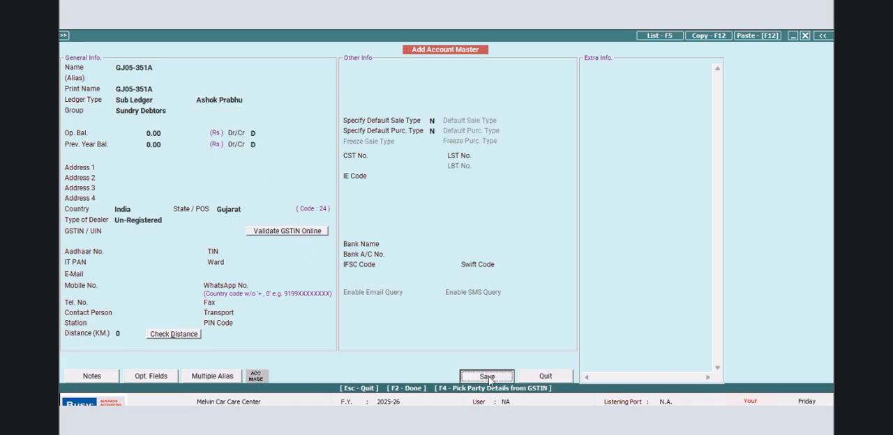
pyautogui.click(540, 378)
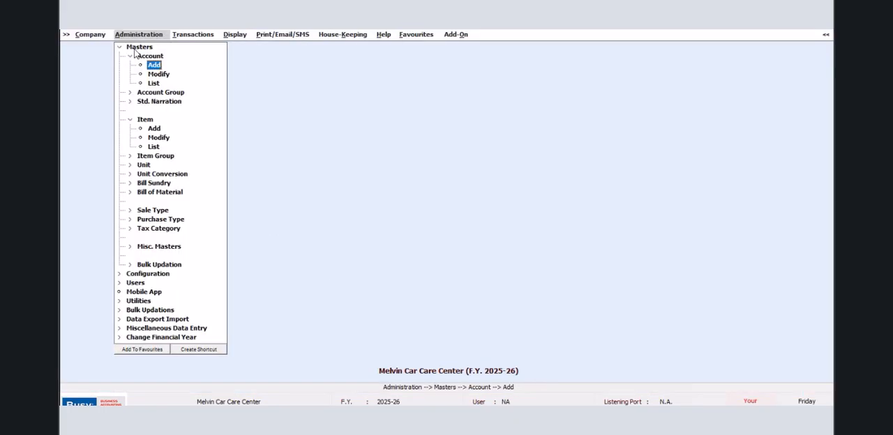
pyautogui.click(120, 47)
pyautogui.click(120, 48)
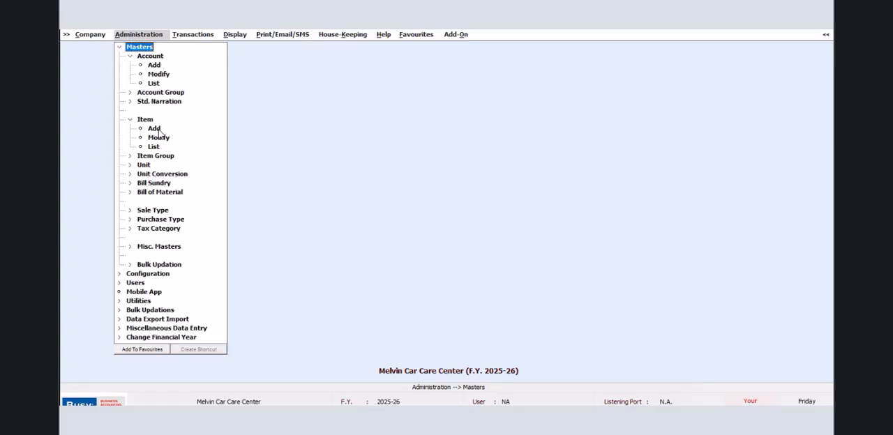
pyautogui.click(155, 66)
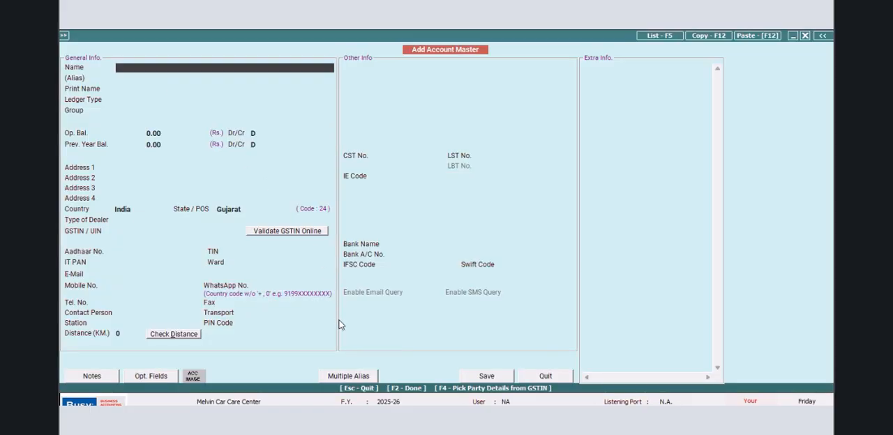
pyautogui.click(553, 376)
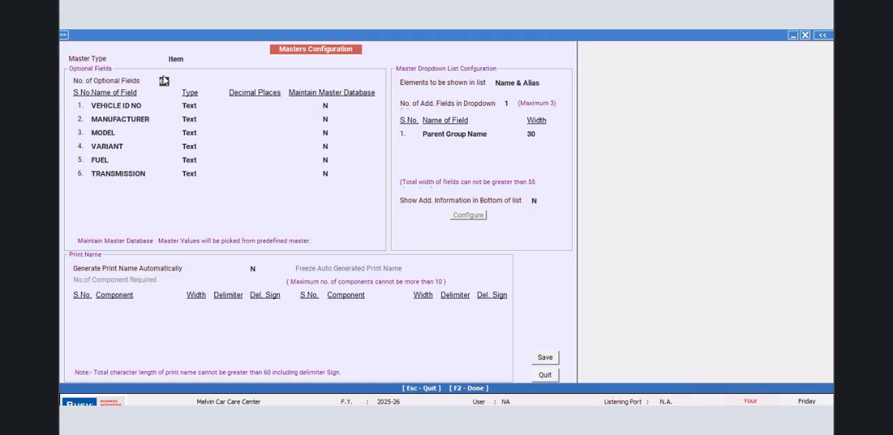
# - Set the number of optional fields for the Item master to 0 and save the configuration
pyautogui.write('0')
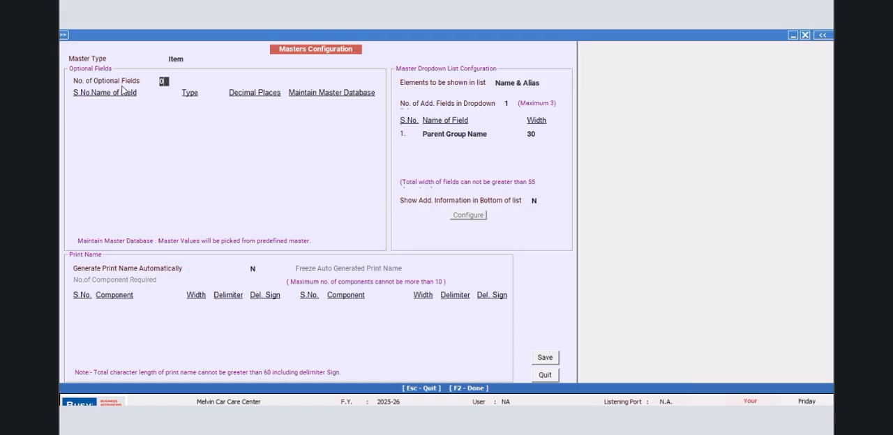
pyautogui.press('Return')
pyautogui.click(539, 361)
# - Configure 6 optional fields for the Account master and define the first as VIN, Text type, with no master database
pyautogui.click(472, 260)
pyautogui.click(195, 79)
pyautogui.write('6')
pyautogui.press('Return')
pyautogui.write('VIN')
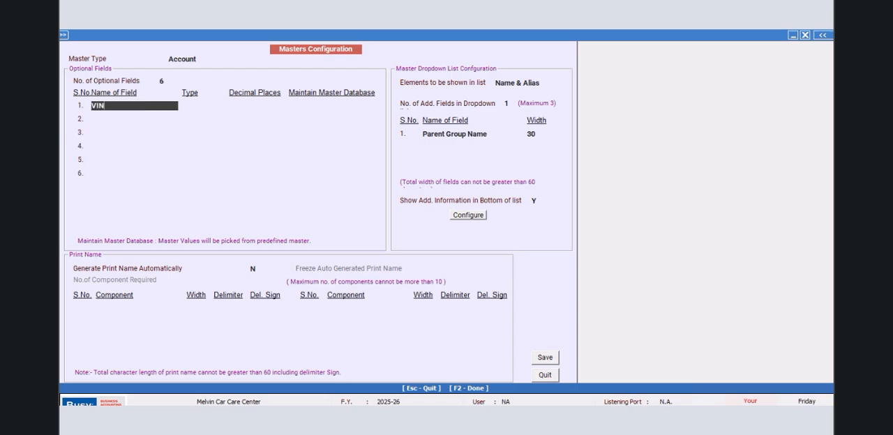
pyautogui.press('Return')
pyautogui.press('Return')
pyautogui.press('Return')
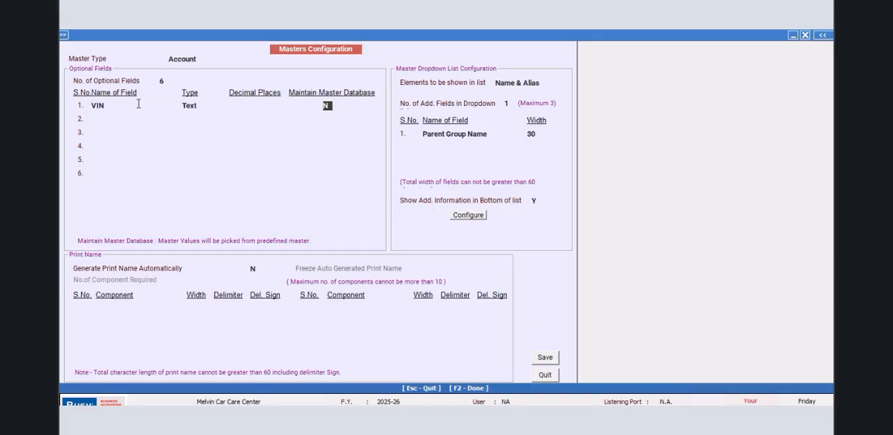
# - Define the second and third optional account fields as MANUFACTURER and MODEL, both Text type with no master database
pyautogui.write('MANUFACTURER')
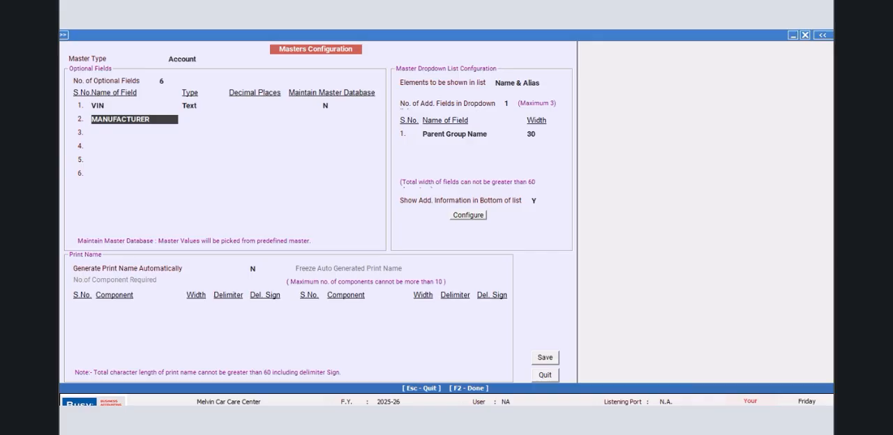
pyautogui.press('Return')
pyautogui.press('Return')
pyautogui.press('Return')
pyautogui.write('BV')
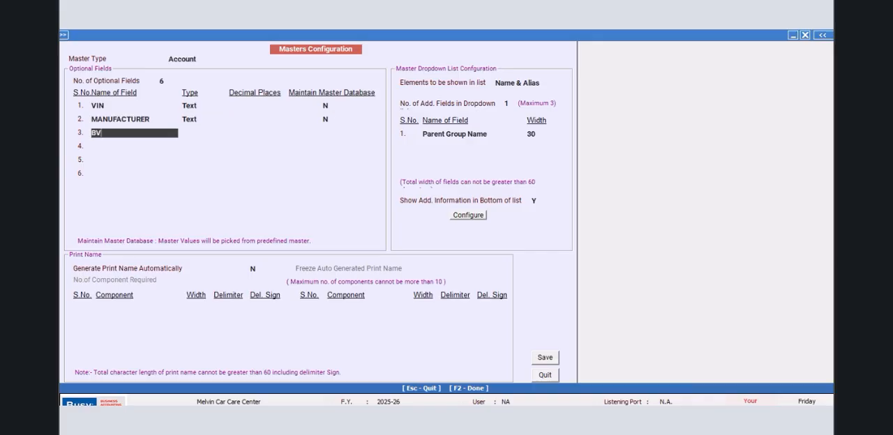
pyautogui.press('BackSpace')
pyautogui.press('BackSpace')
pyautogui.write('MODE')
pyautogui.press('Return')
pyautogui.press('Return')
pyautogui.press('Return')
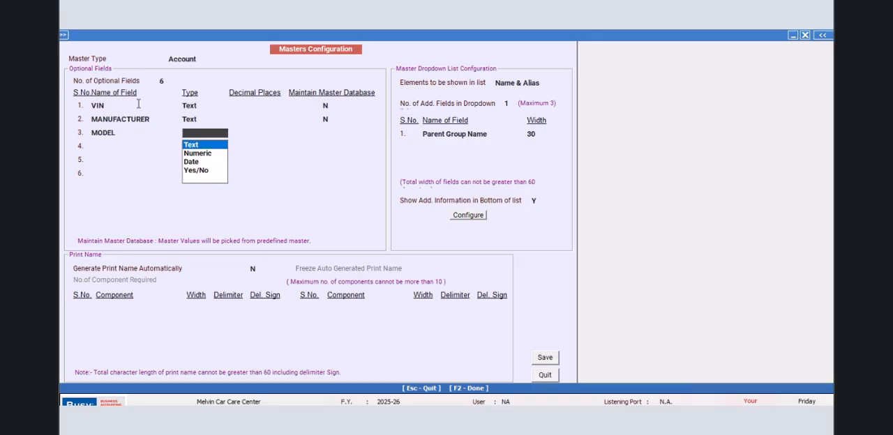
# - Define optional account fields four to six as VARIANT, FUEL TYPE and TRANSMISSION, all Text type
pyautogui.write('VARIANT')
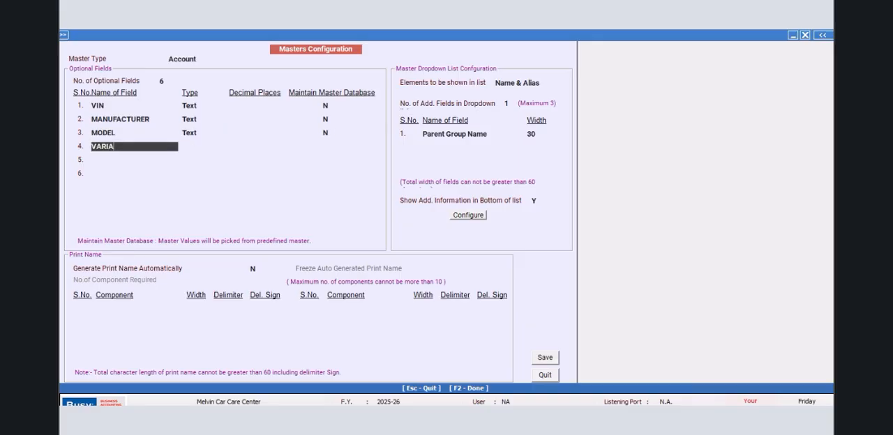
pyautogui.press('Return')
pyautogui.press('Return')
pyautogui.press('Return')
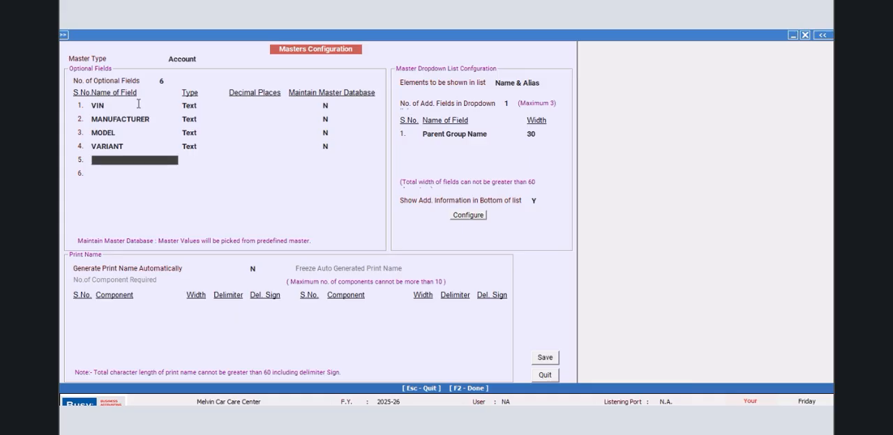
pyautogui.write('FUEL TYPE')
pyautogui.press('Return')
pyautogui.press('Return')
pyautogui.press('Return')
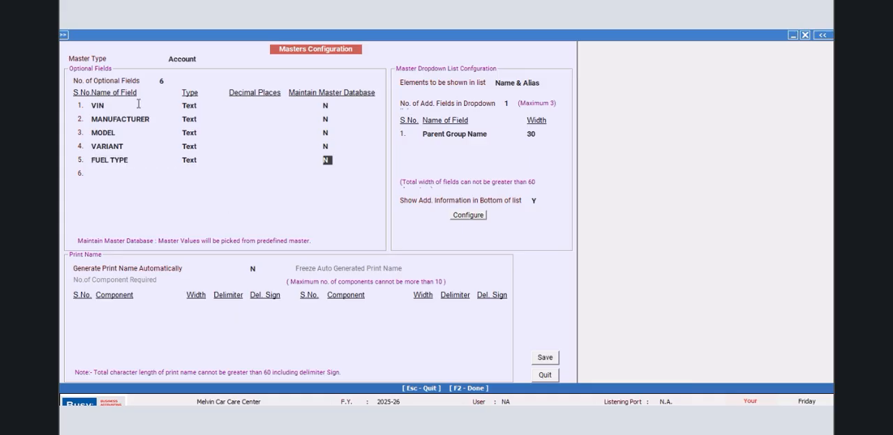
pyautogui.write('TRANSMISSION')
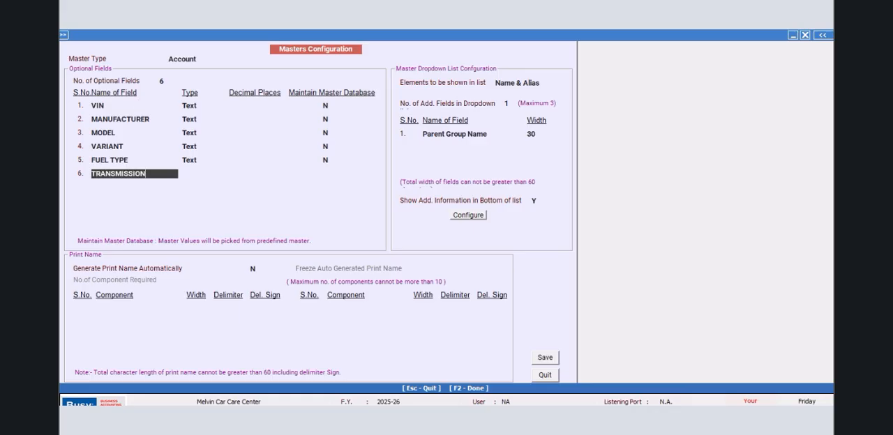
pyautogui.press('Return')
# - Increase the optional account fields to 7, define the seventh as VEHICLE MODEL of Text type, then save and close the configuration
pyautogui.press('Return')
pyautogui.click(166, 81)
pyautogui.write('7')
pyautogui.press('Return')
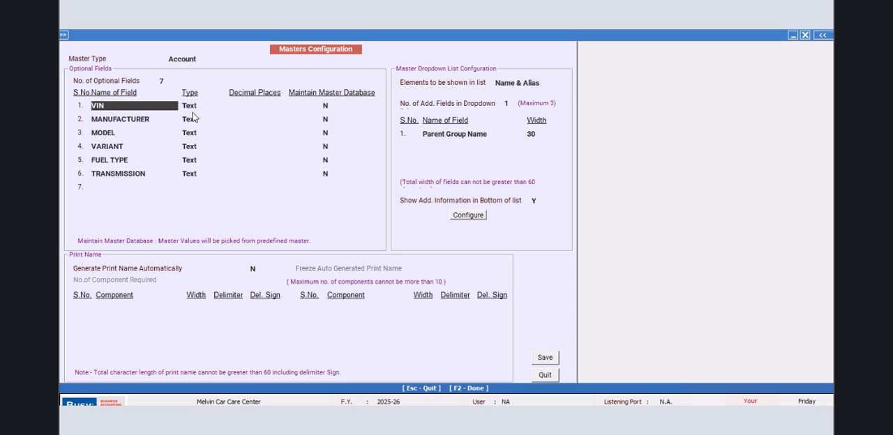
pyautogui.click(106, 187)
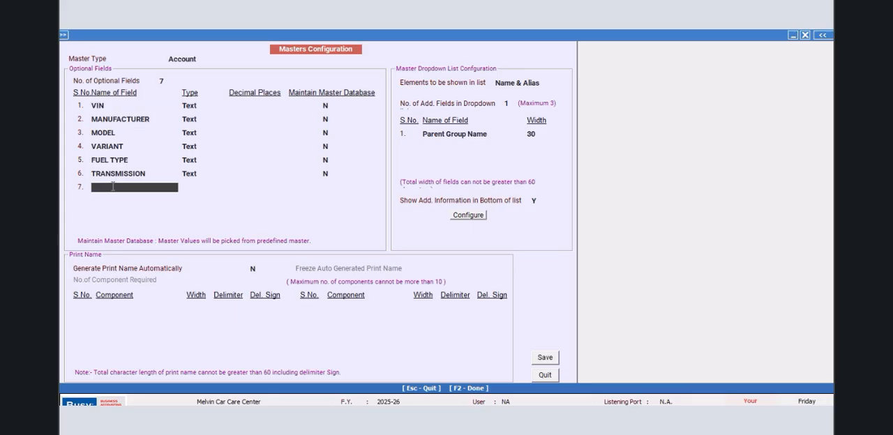
pyautogui.write('VEHICLE MODEL')
pyautogui.press('Return')
pyautogui.press('Return')
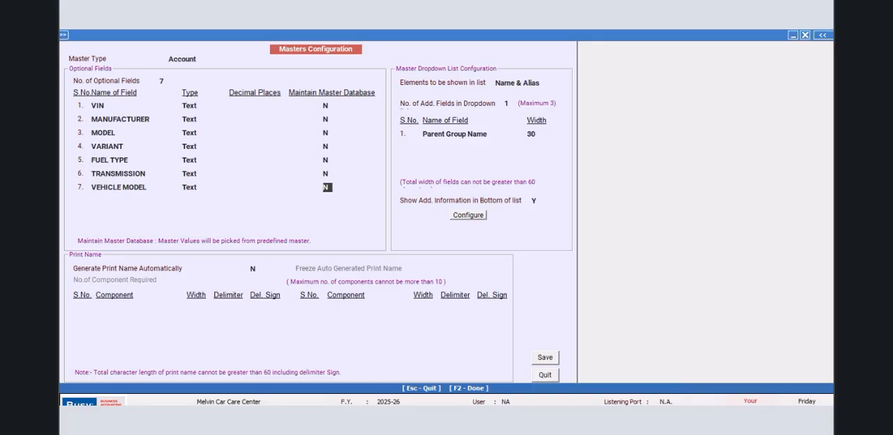
pyautogui.click(543, 359)
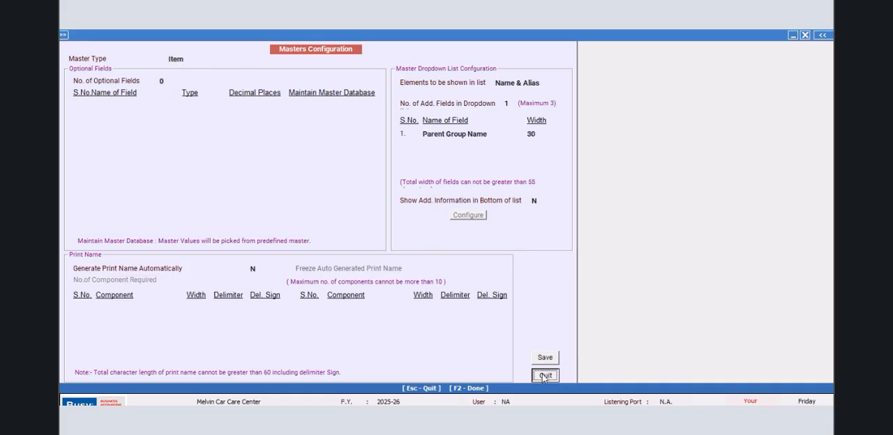
pyautogui.click(545, 374)
# - Open the GJ05-351A account master for modification
pyautogui.click(119, 47)
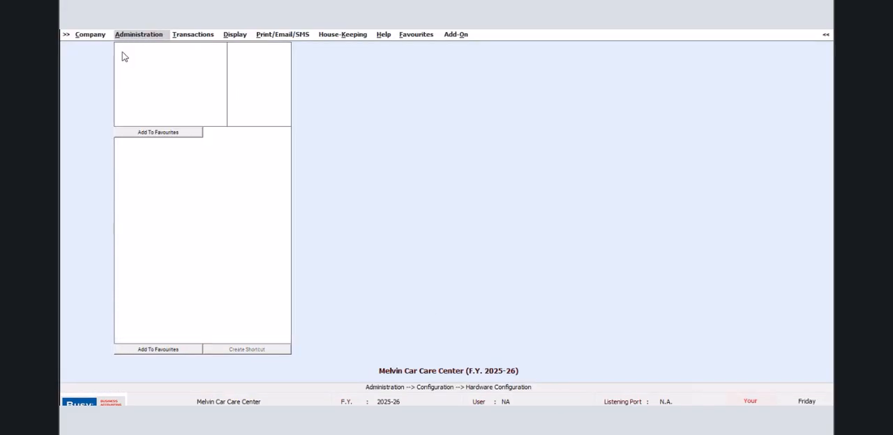
pyautogui.click(142, 47)
pyautogui.click(158, 74)
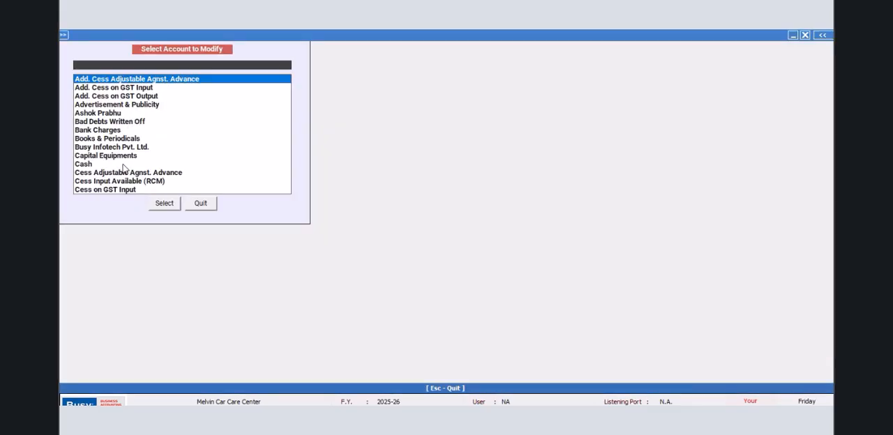
pyautogui.click(108, 78)
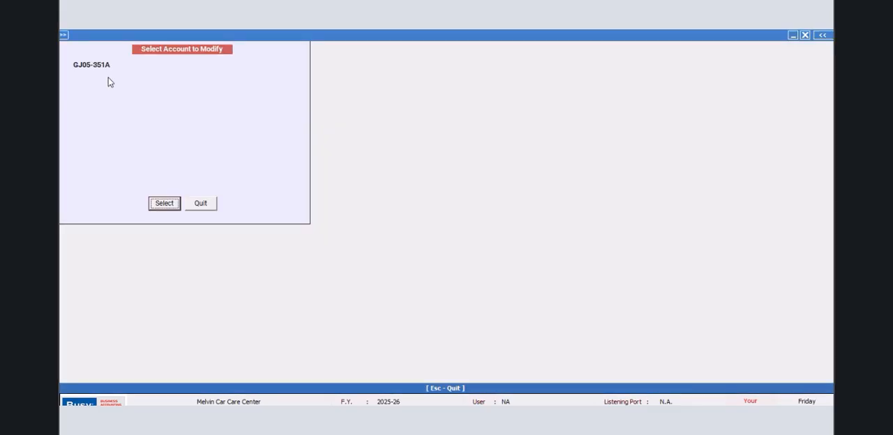
pyautogui.click(158, 206)
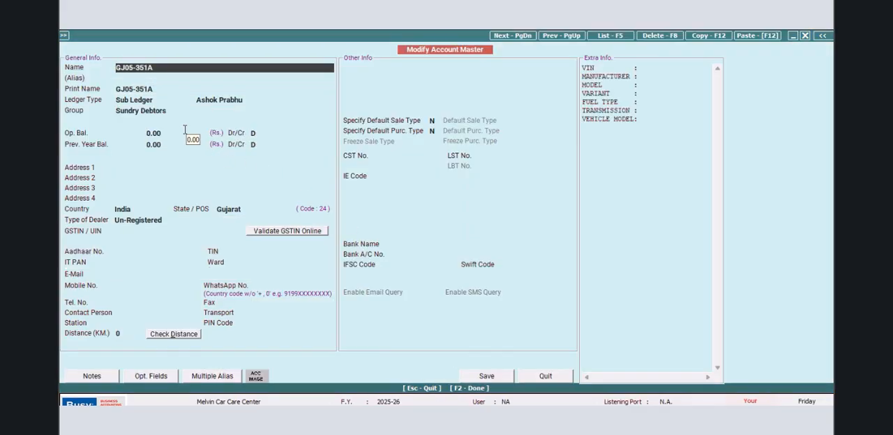
# - In the account's optional fields, leave VIN blank and set the manufacturer to TOYOTA KIRLOSKAR and the model to QUALIS
pyautogui.press('Return')
pyautogui.press('Return')
pyautogui.press('Return')
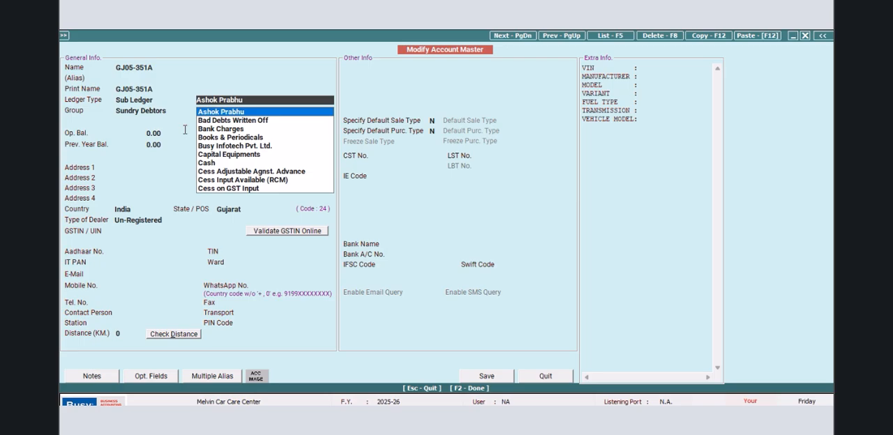
pyautogui.press('Return')
pyautogui.press('Return')
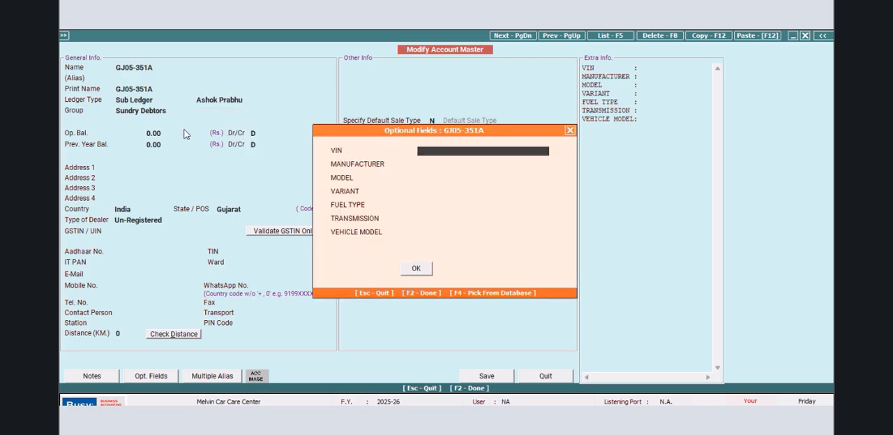
pyautogui.press('Return')
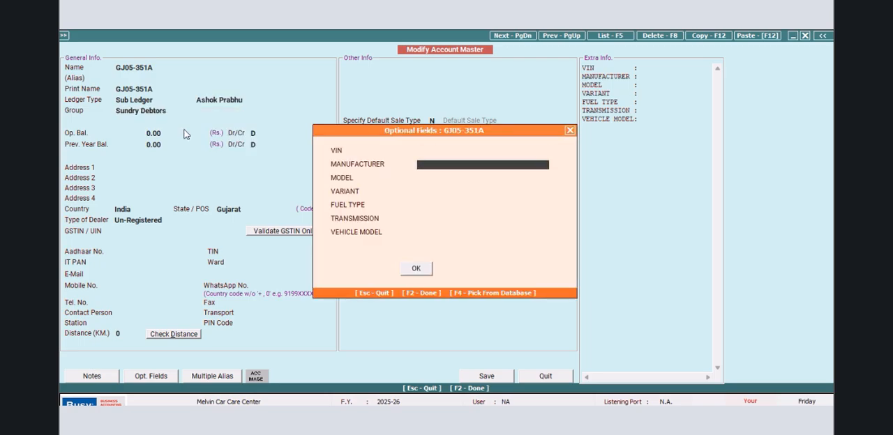
pyautogui.write('TOYOTA KIRLOSKAR')
pyautogui.press('Return')
pyautogui.write('QUALIS')
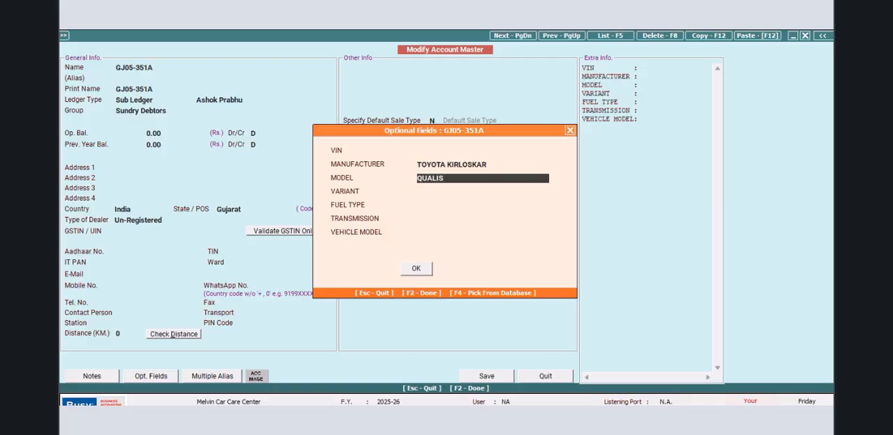
pyautogui.press('Return')
# - Set the vehicle's variant to GS3 and its fuel type to DIESEL
pyautogui.write('GS')
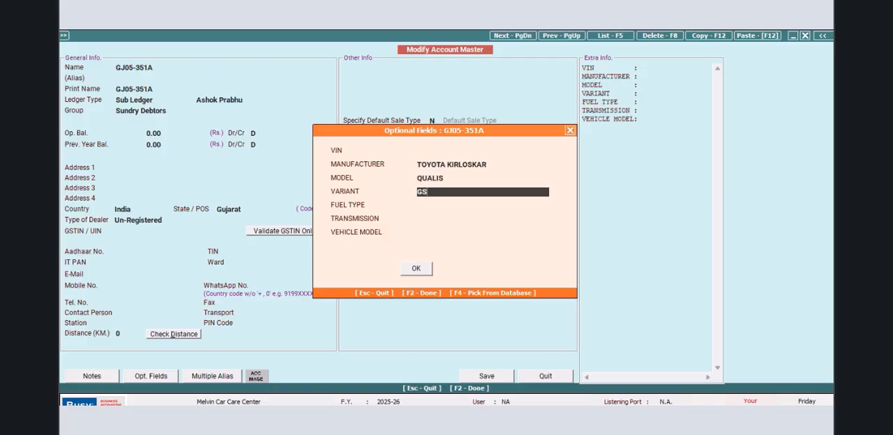
pyautogui.write('3')
pyautogui.press('Return')
pyautogui.write('DIEL')
pyautogui.press('BackSpace')
pyautogui.write('SEL')
pyautogui.press('Return')
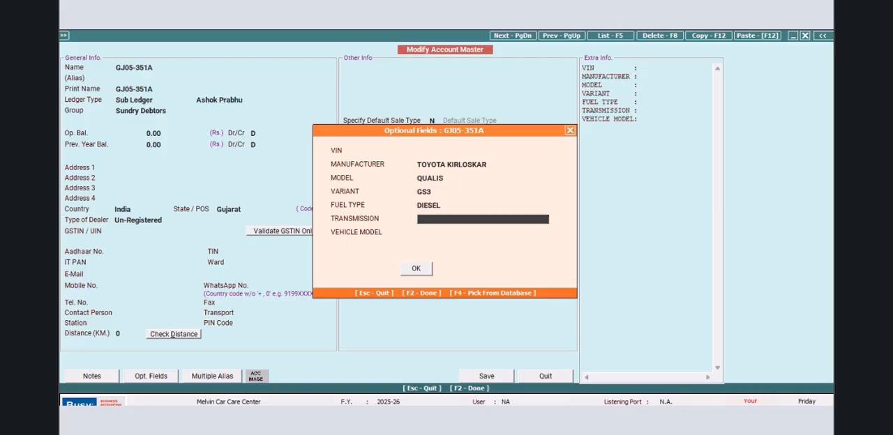
# - Set the vehicle's transmission to 6 SPEED MANUAL and its vehicle model to 2008
pyautogui.write('6 SPEED MANUAL')
pyautogui.press('Return')
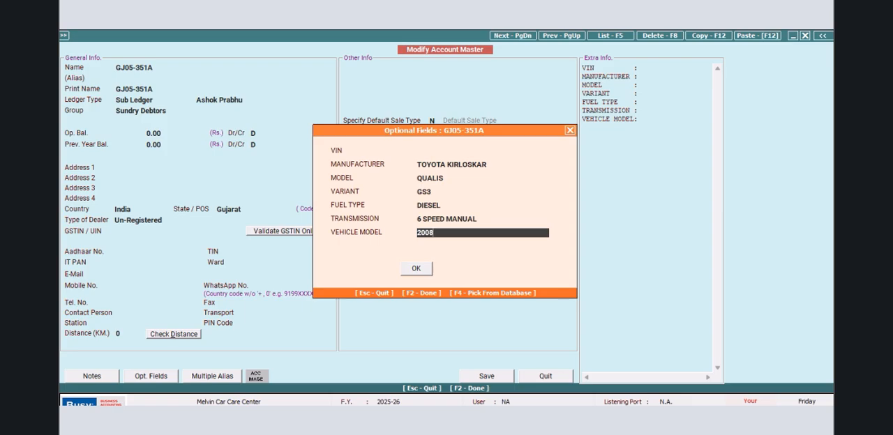
pyautogui.press('Return')
pyautogui.press('Return')
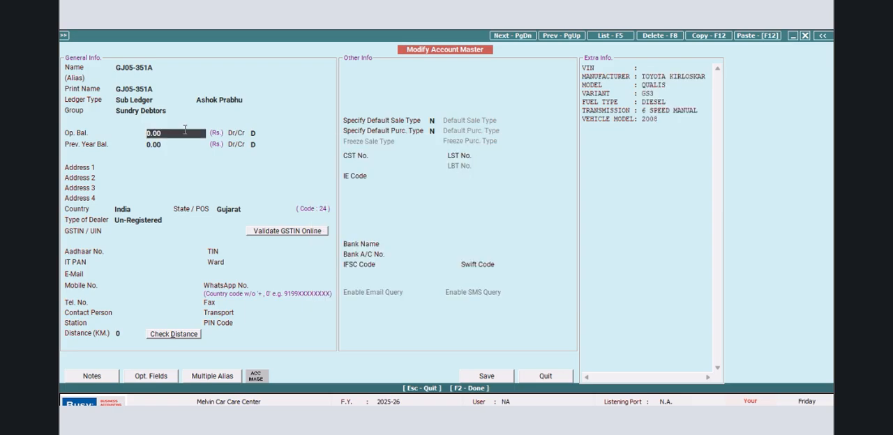
pyautogui.click(485, 376)
pyautogui.click(211, 203)
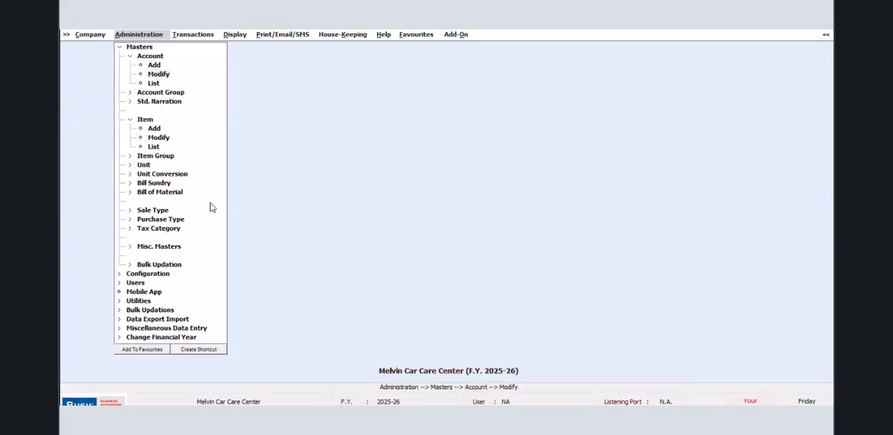
# - Enable Job Work in the inventory features and open its job entries configuration
pyautogui.click(122, 47)
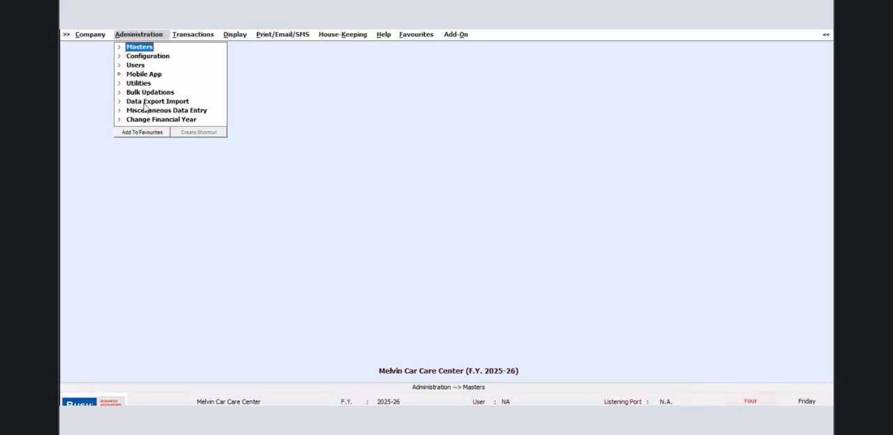
pyautogui.click(149, 58)
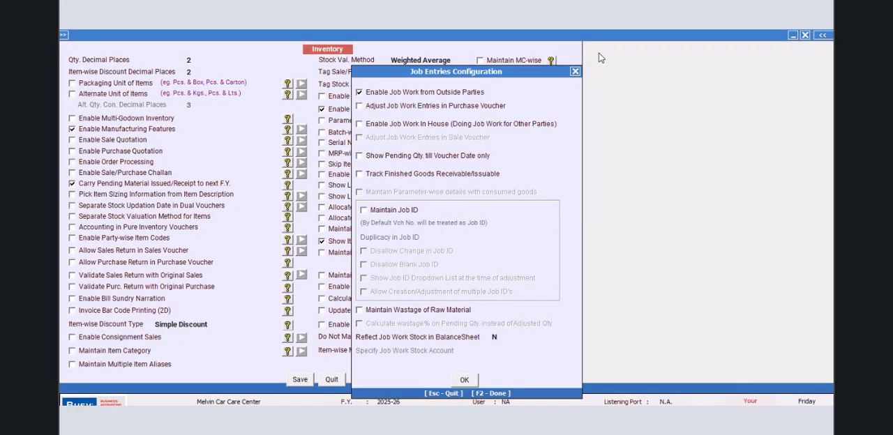
pyautogui.click(574, 72)
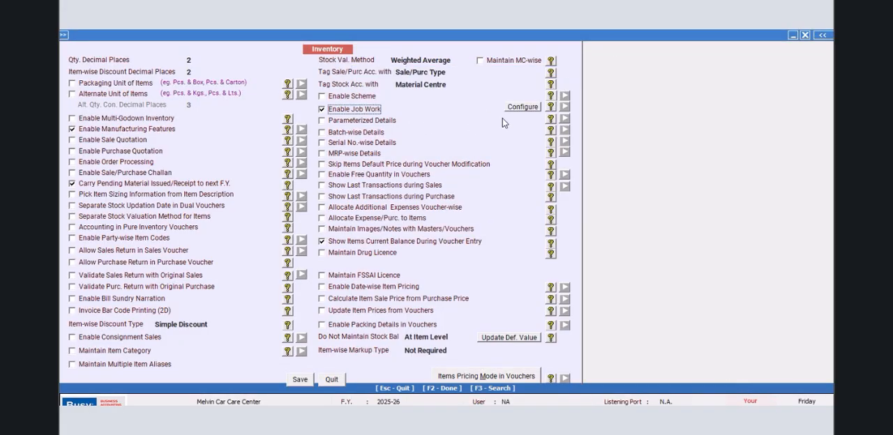
pyautogui.click(523, 108)
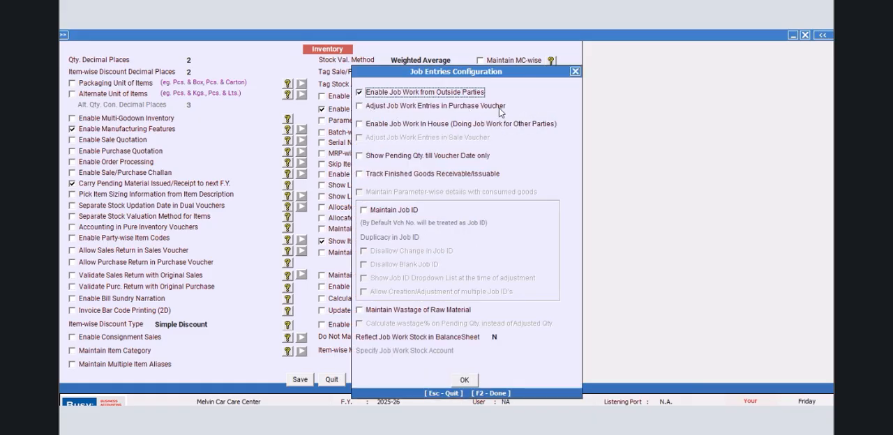
# - In the job entries configuration, enable Show Pending Qty. till Voucher Date only and Maintain Job ID
pyautogui.click(360, 156)
pyautogui.click(361, 176)
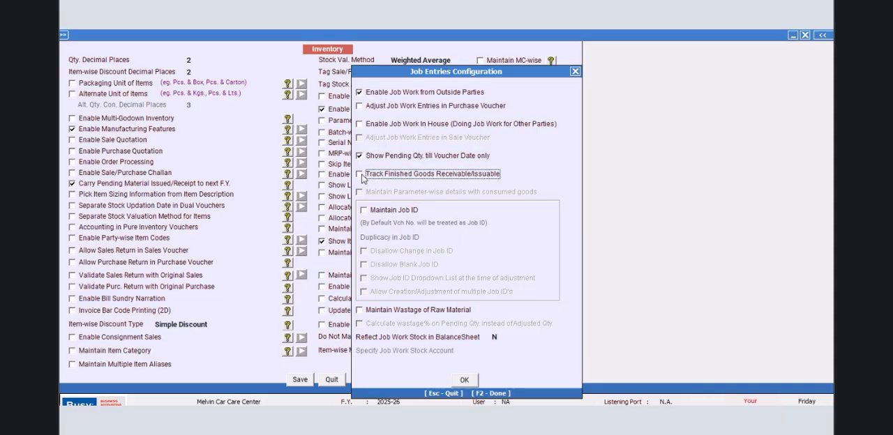
pyautogui.click(363, 210)
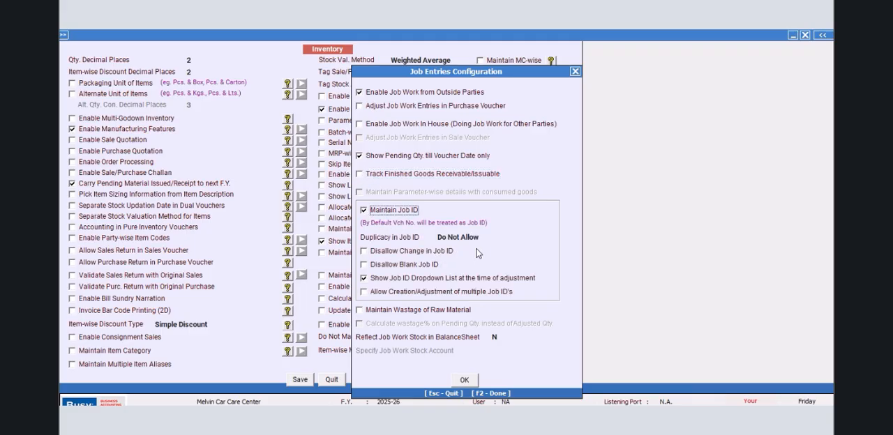
# - Set Duplicacy in Job ID to Allow Within Same Party, then save the inventory features and leave Features / Options
pyautogui.click(482, 238)
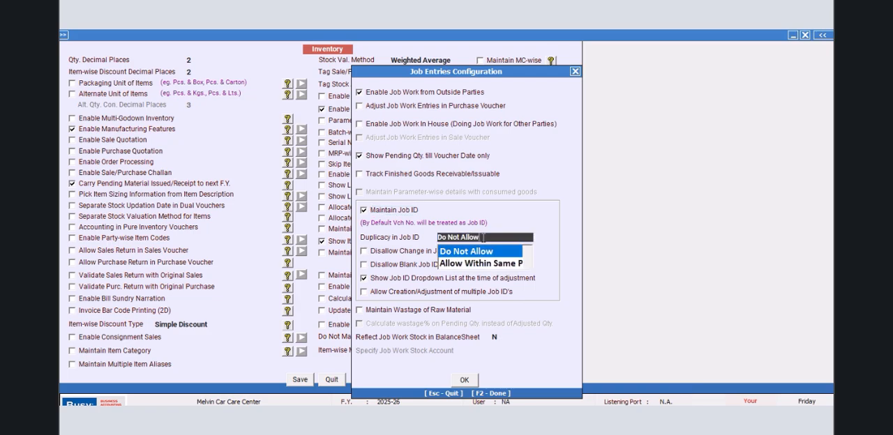
pyautogui.click(477, 265)
pyautogui.click(524, 238)
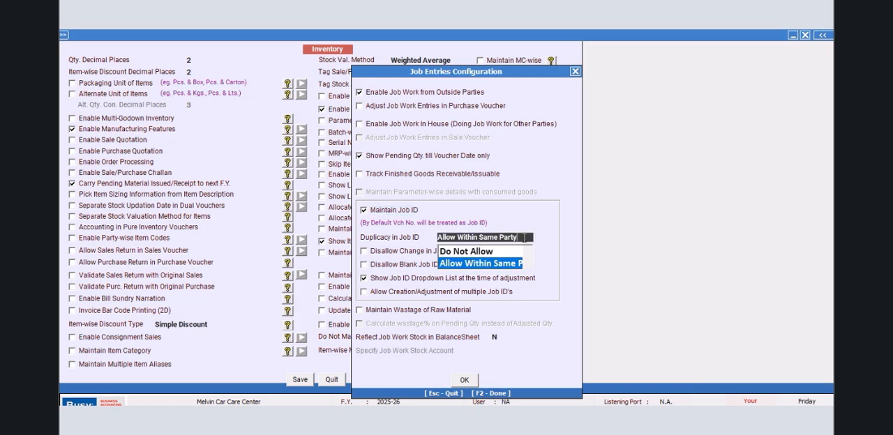
pyautogui.click(496, 265)
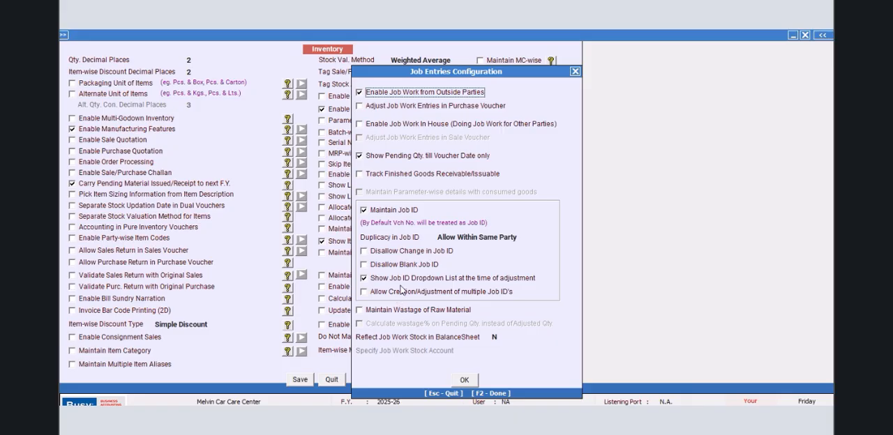
pyautogui.click(465, 380)
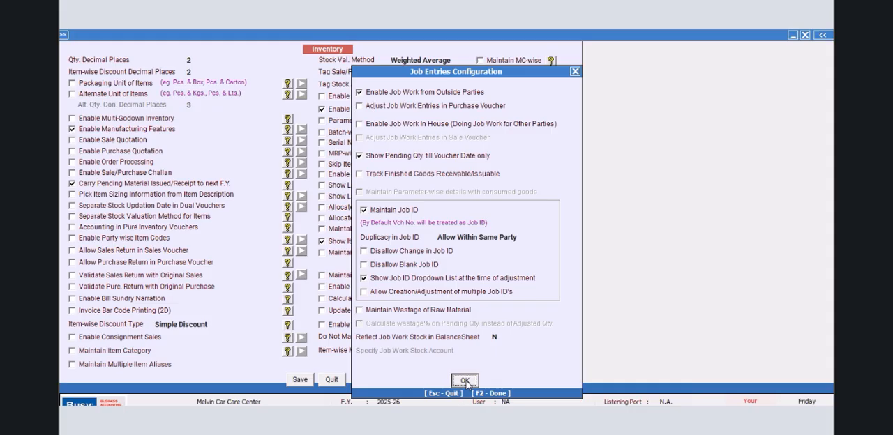
pyautogui.click(293, 381)
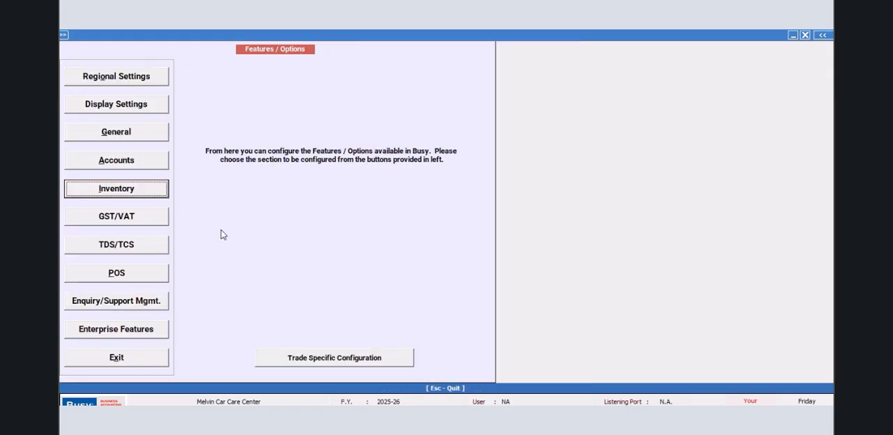
pyautogui.click(129, 359)
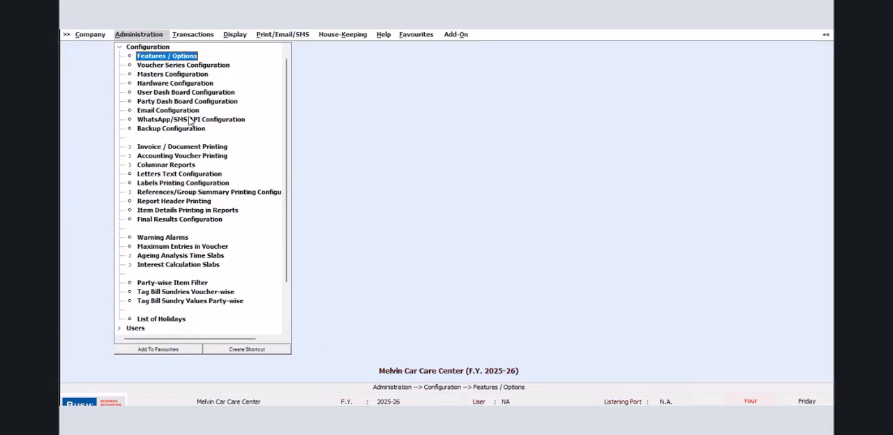
# - Open the voucher configuration of the Main series for Mat. Issued to Party
pyautogui.click(196, 65)
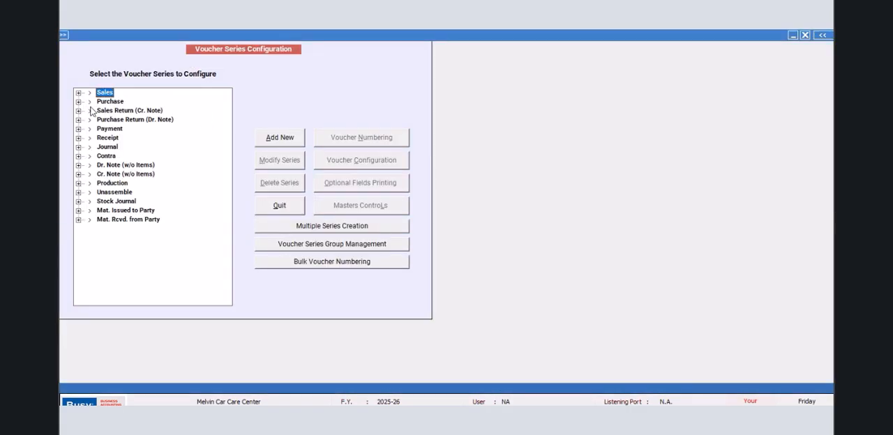
pyautogui.click(78, 210)
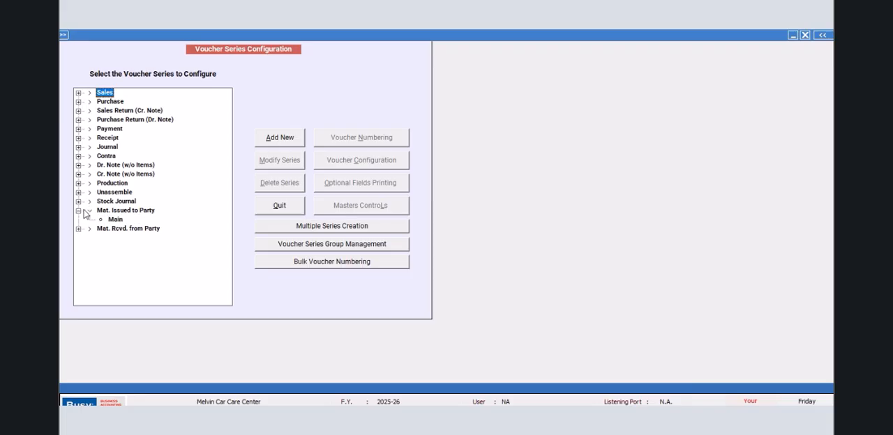
pyautogui.click(115, 220)
pyautogui.click(380, 165)
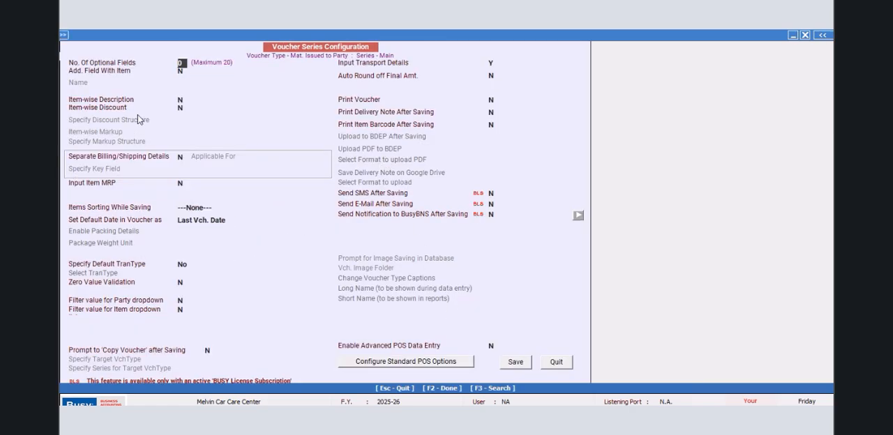
# - Enable Item-wise Description for the series and set the number of descriptions to 15
pyautogui.click(183, 100)
pyautogui.write('y')
pyautogui.click(210, 103)
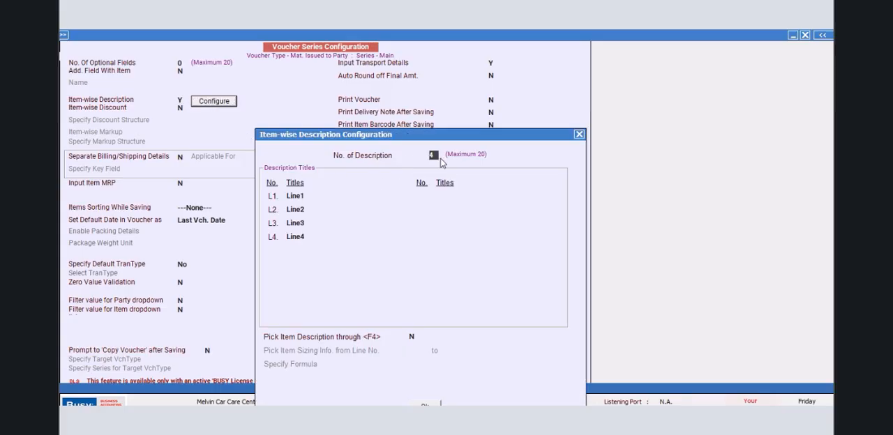
pyautogui.write('15')
pyautogui.press('Return')
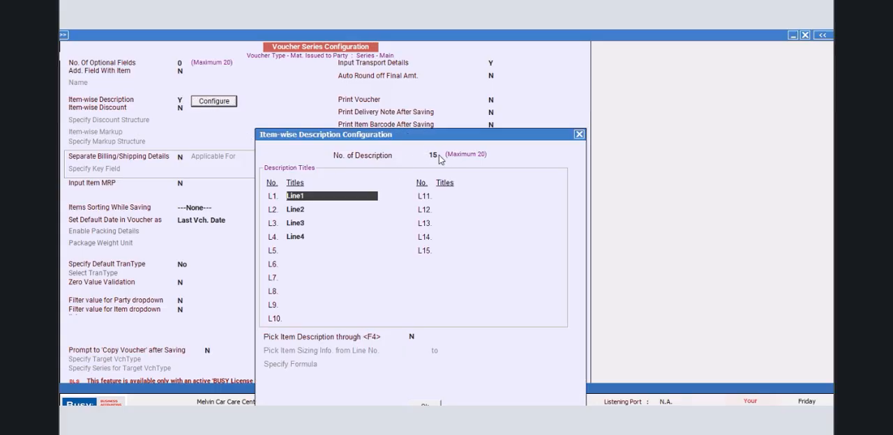
# - Keep the first four description titles and title L5 through L10 as Line5 to Line10
pyautogui.press('Return')
pyautogui.press('Return')
pyautogui.press('Return')
pyautogui.press('Return')
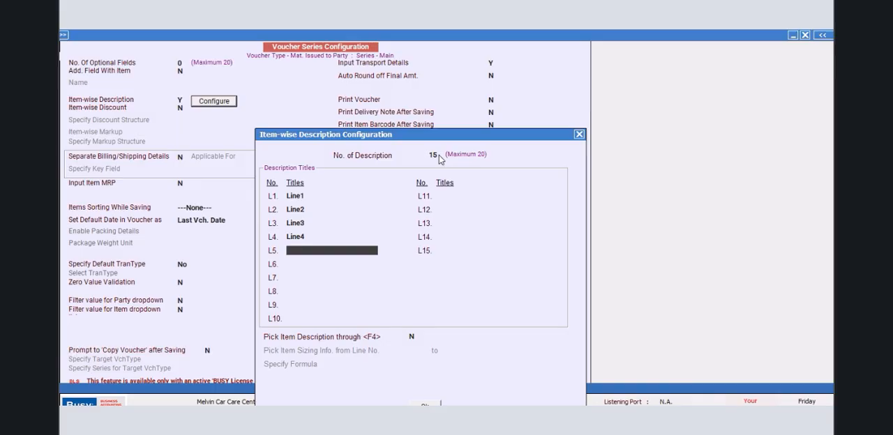
pyautogui.write('Line5')
pyautogui.press('Return')
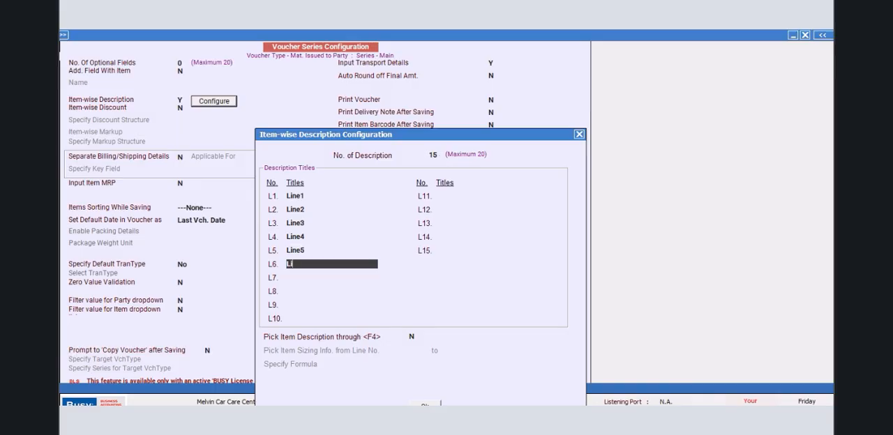
pyautogui.press('Return')
pyautogui.write('Line7')
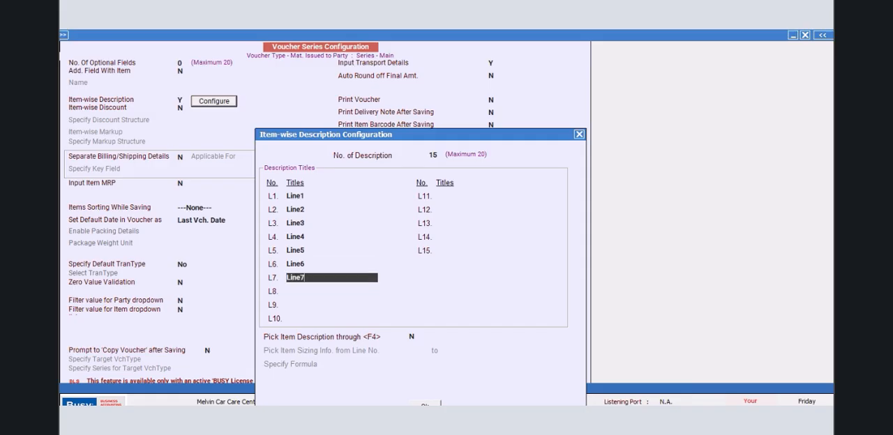
pyautogui.press('Return')
pyautogui.write('KL')
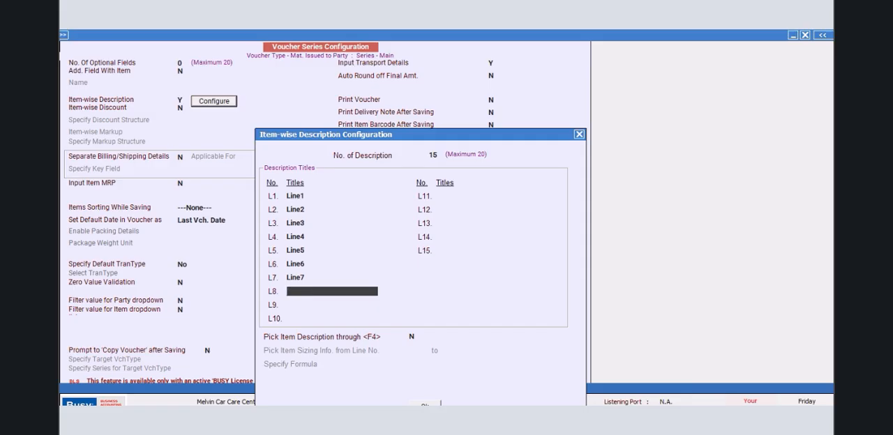
pyautogui.write('ne8')
pyautogui.press('Return')
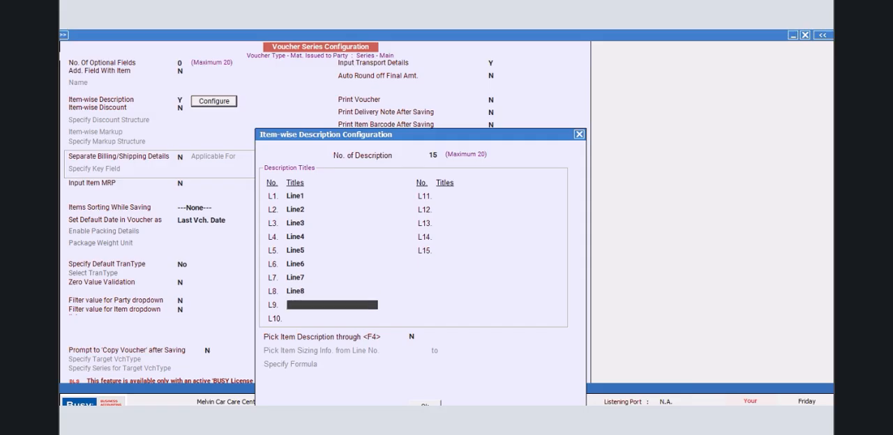
pyautogui.write('LKi')
pyautogui.write('ine')
pyautogui.write('9')
pyautogui.press('Return')
pyautogui.write('Line10')
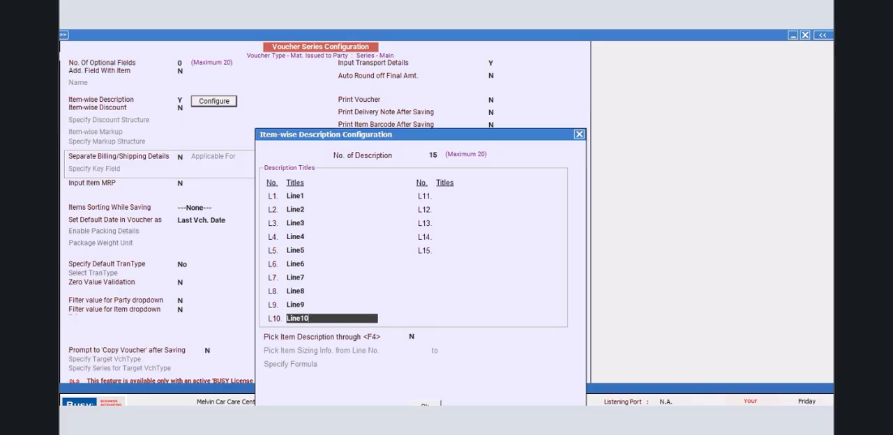
# - Title the descriptions L11 through L15 as Line11 to Line15
pyautogui.press('Return')
pyautogui.write('Line11')
pyautogui.press('Return')
pyautogui.write('Line')
pyautogui.press('Return')
pyautogui.write('Line')
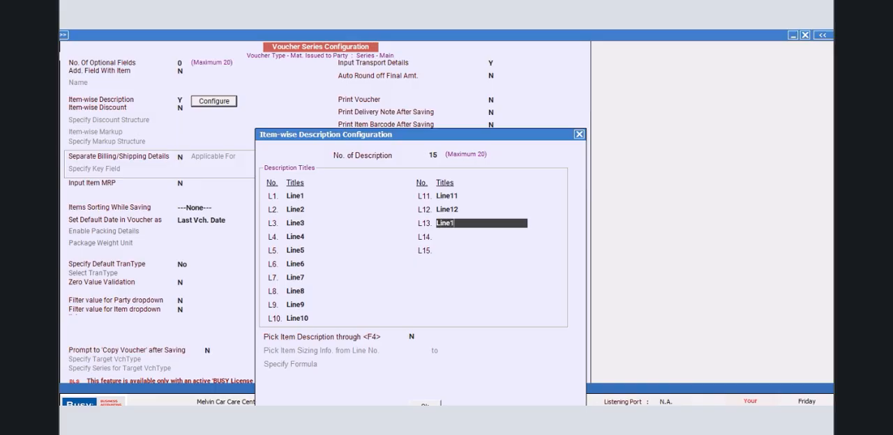
pyautogui.press('Return')
pyautogui.write('Line14')
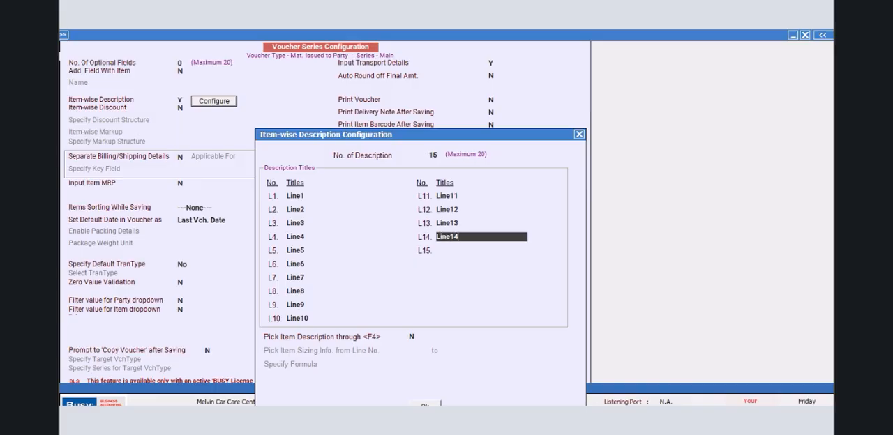
pyautogui.press('Return')
pyautogui.write('Line15')
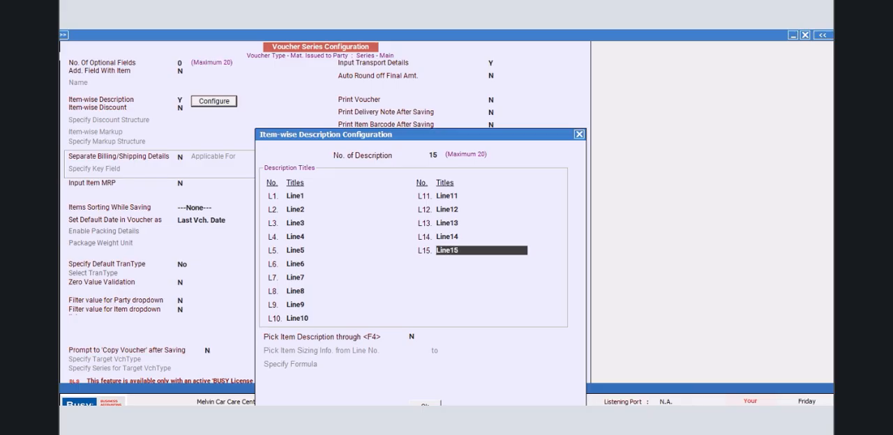
# - Confirm the item-wise descriptions, save the Mat. Issued to Party series configuration and leave Voucher Series Configuration
pyautogui.click(425, 405)
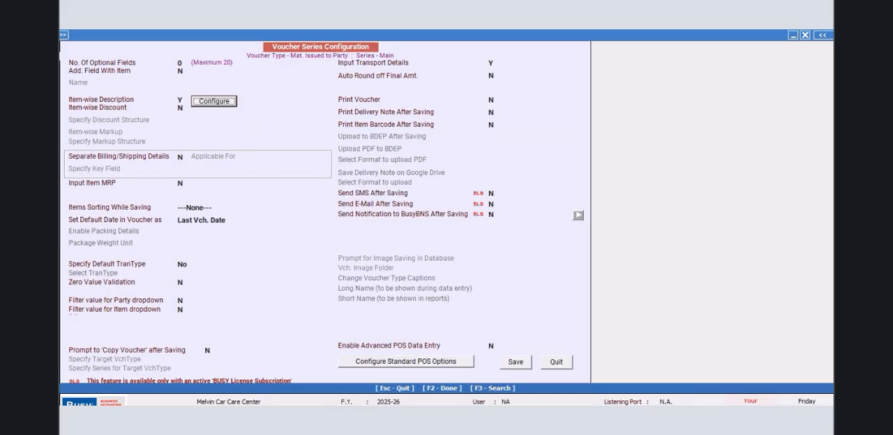
pyautogui.click(515, 363)
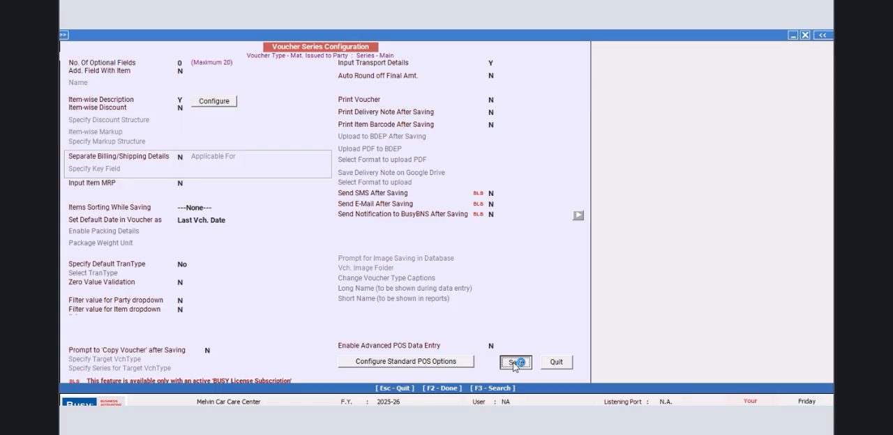
pyautogui.click(280, 206)
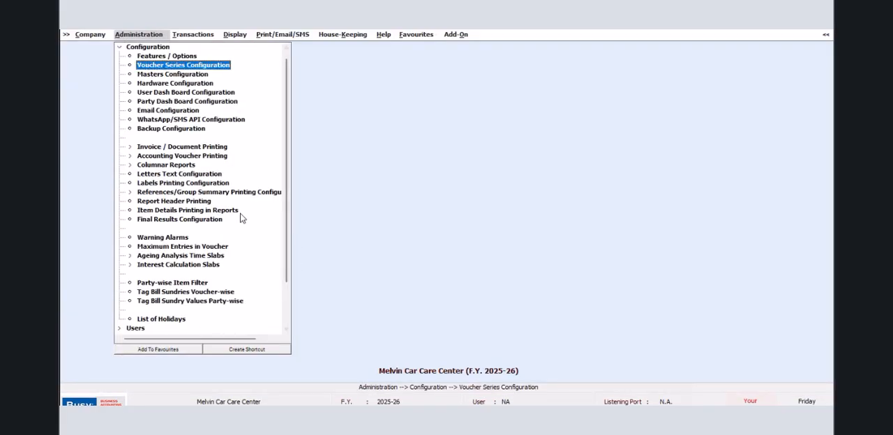
# - Open the voucher configuration of the Main series under Mat. Issued to Party
pyautogui.click(186, 37)
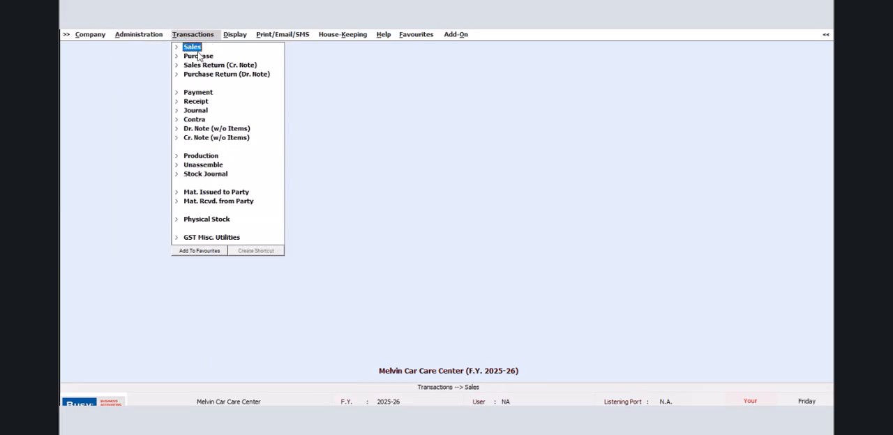
pyautogui.click(122, 36)
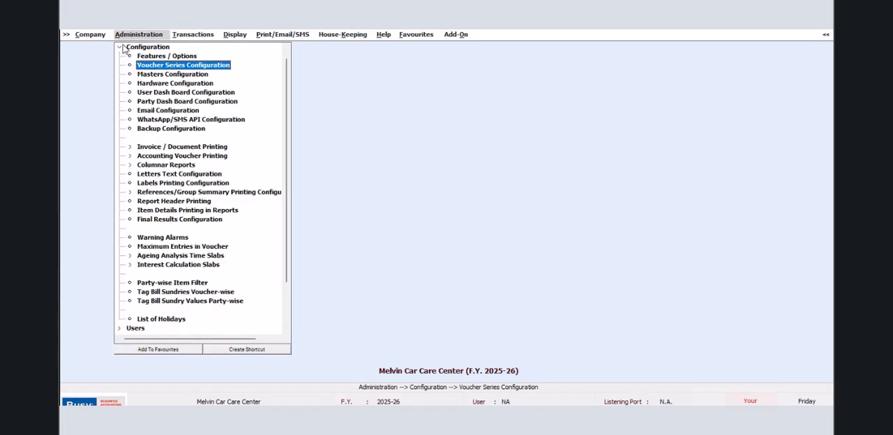
pyautogui.click(154, 66)
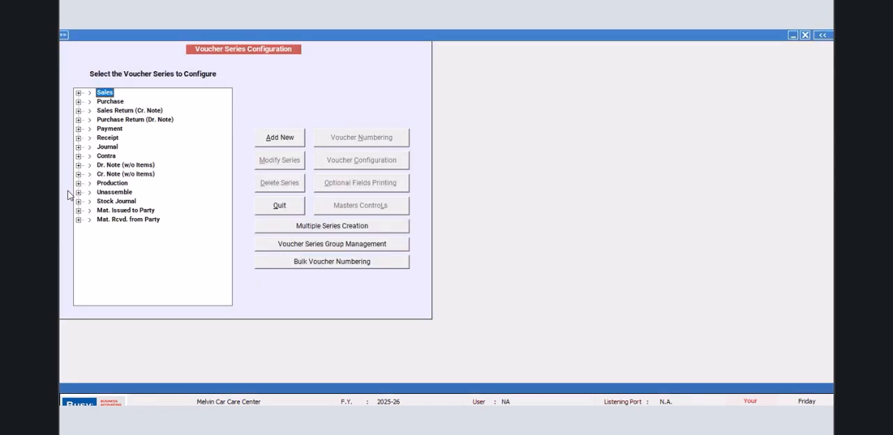
pyautogui.click(79, 210)
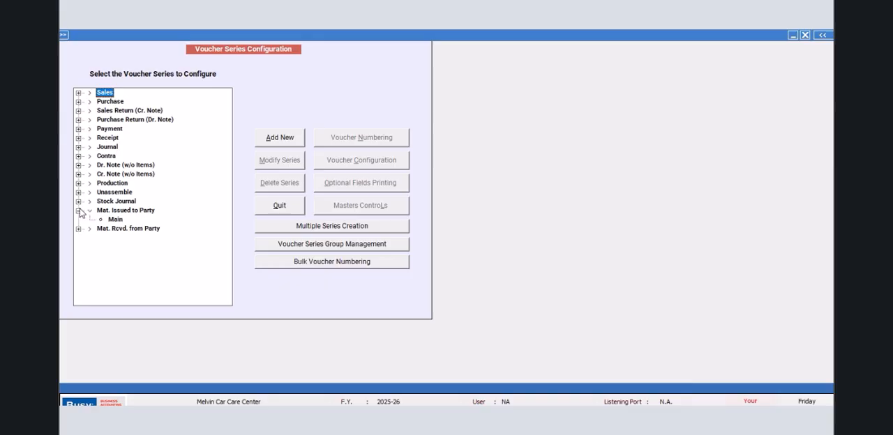
pyautogui.click(115, 219)
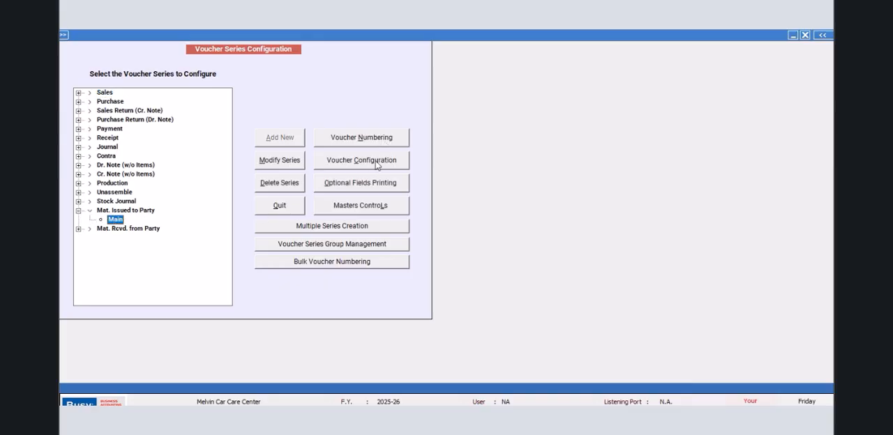
pyautogui.click(384, 164)
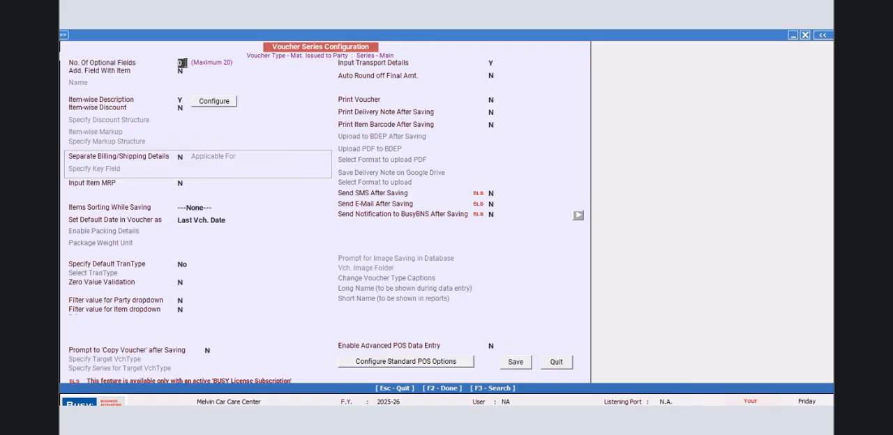
# - Set the number of optional fields to 10, save the optional fields and series configuration, and leave Voucher Series Configuration
pyautogui.write('610')
pyautogui.press('Return')
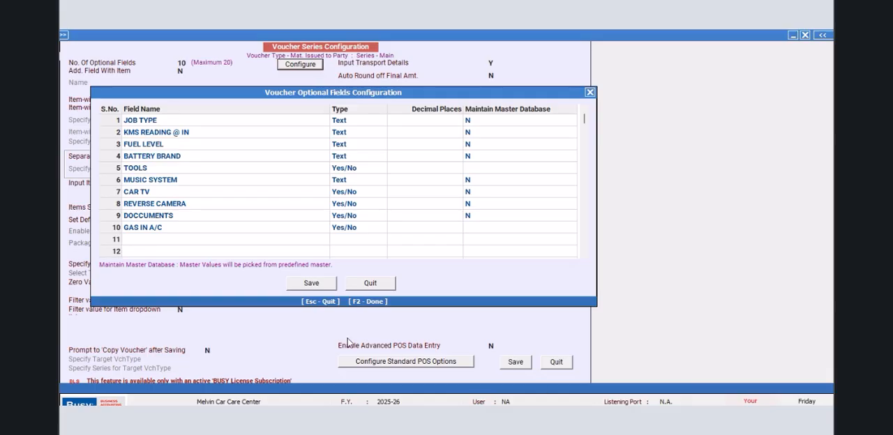
pyautogui.click(311, 284)
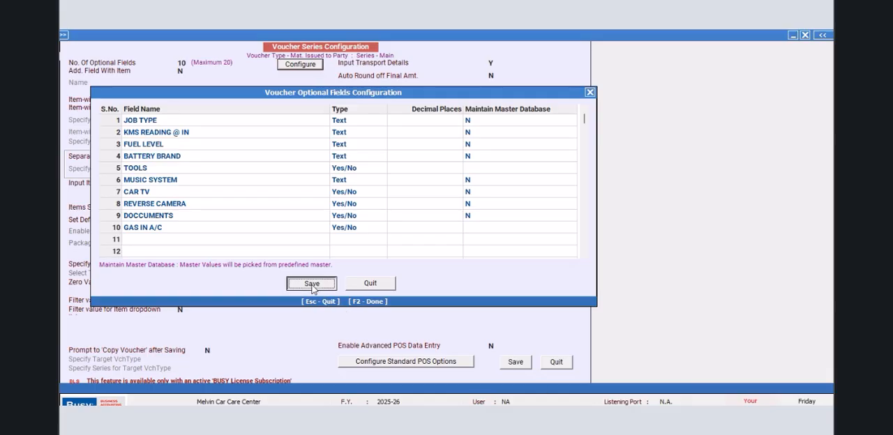
pyautogui.click(514, 364)
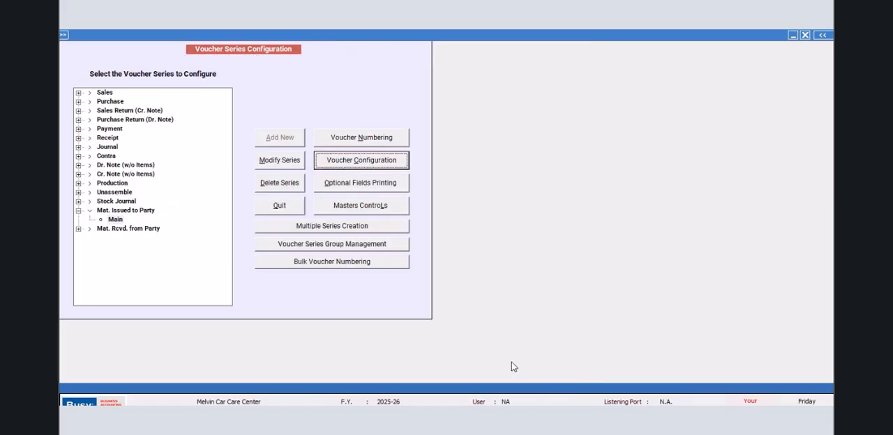
pyautogui.click(279, 211)
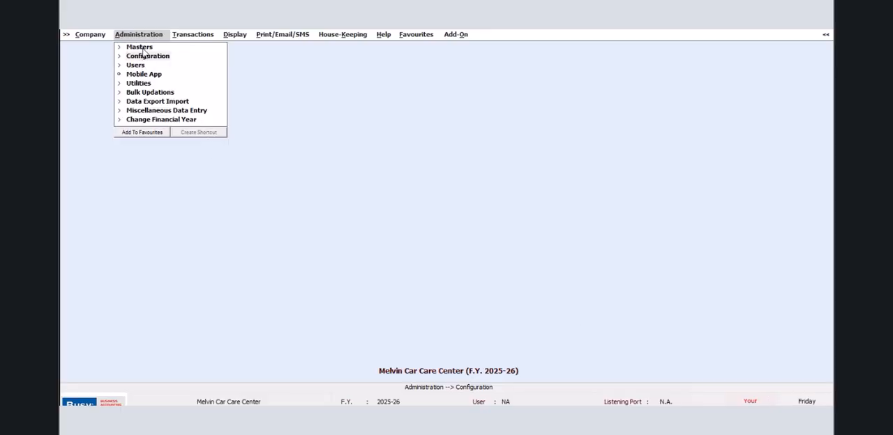
# - Start a new Mat. Issued to Party voucher dated 01-04-2025 with the type Issued for Job Work
pyautogui.click(190, 35)
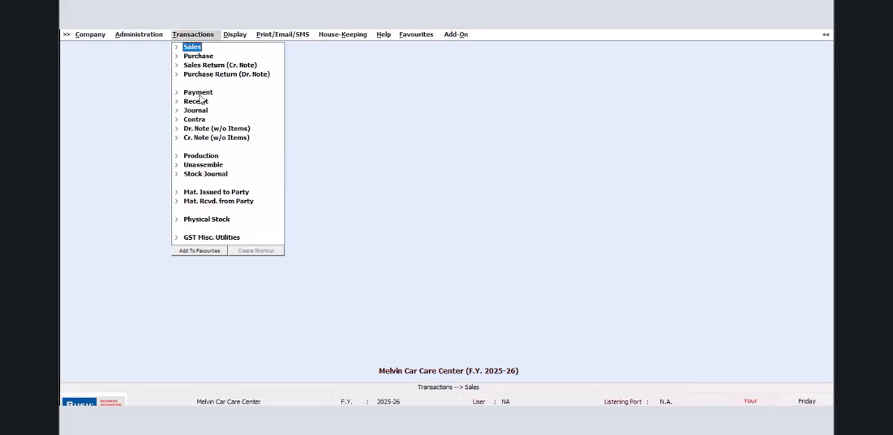
pyautogui.click(209, 196)
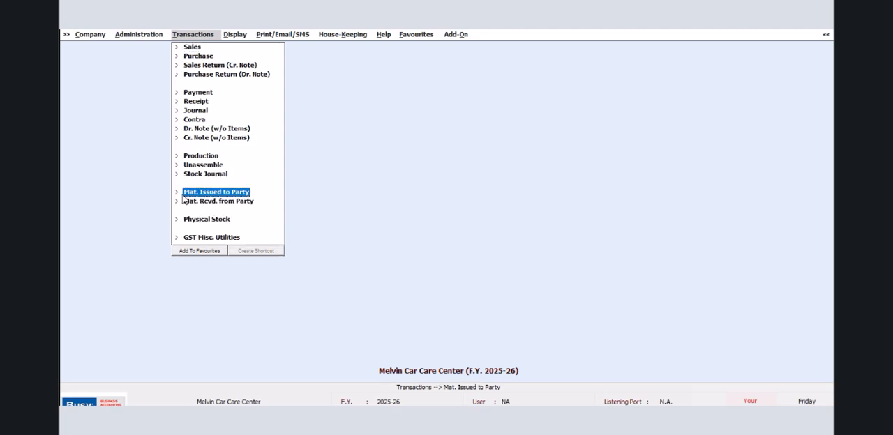
pyautogui.click(201, 203)
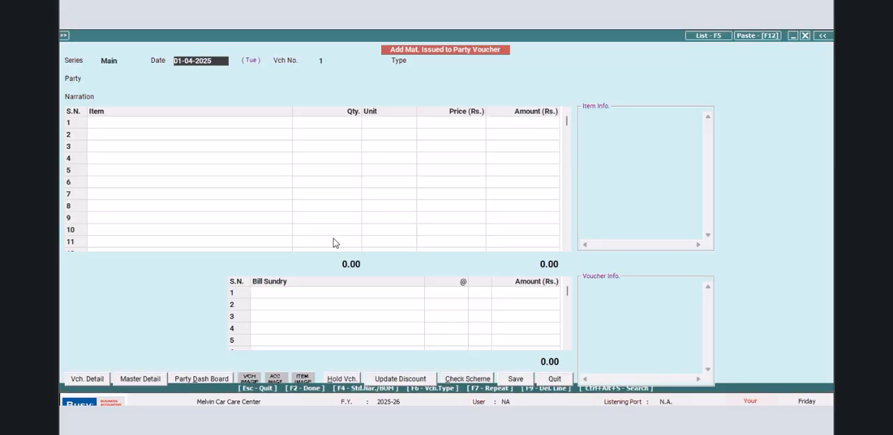
pyautogui.press('Return')
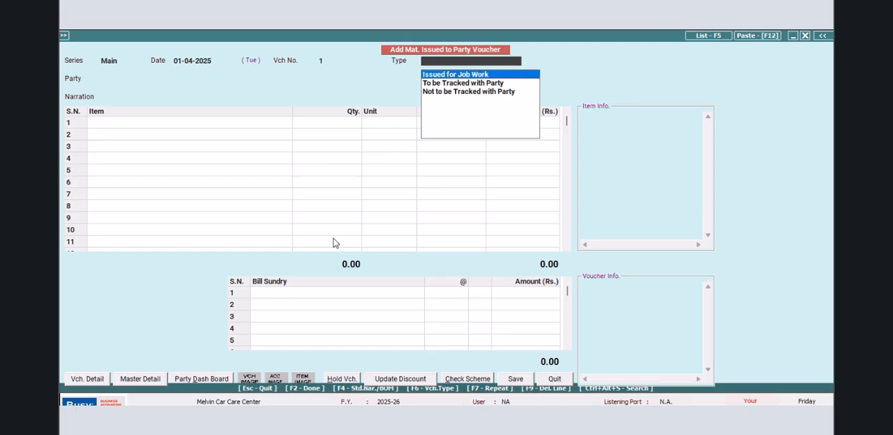
pyautogui.press('Return')
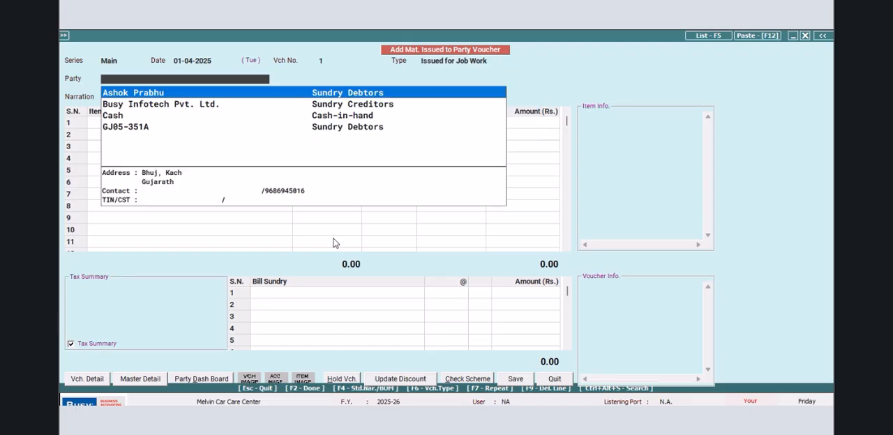
# - Select the vehicle account as the party and confirm Job ID 1 with delivery date 05-04-2025
pyautogui.press('Down')
pyautogui.press('Down')
pyautogui.press('Down')
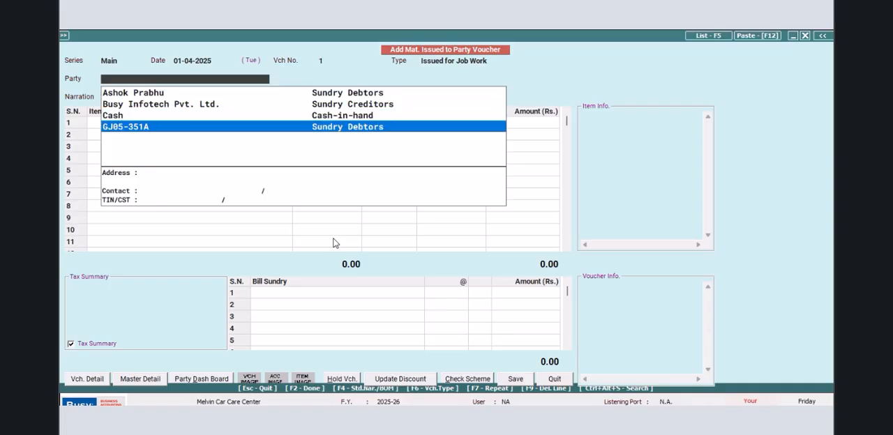
pyautogui.press('Return')
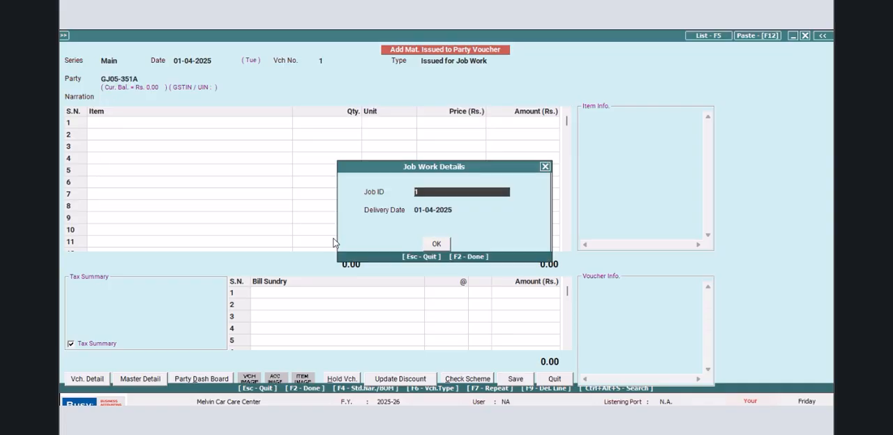
pyautogui.press('Return')
pyautogui.write('5/4')
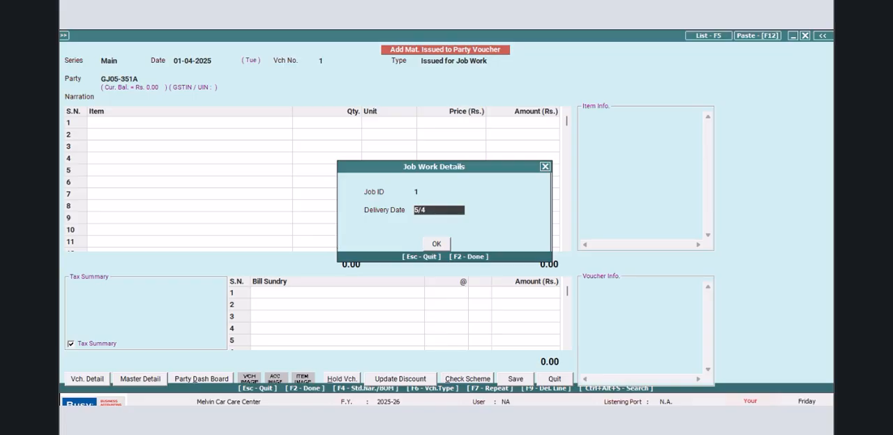
pyautogui.press('Return')
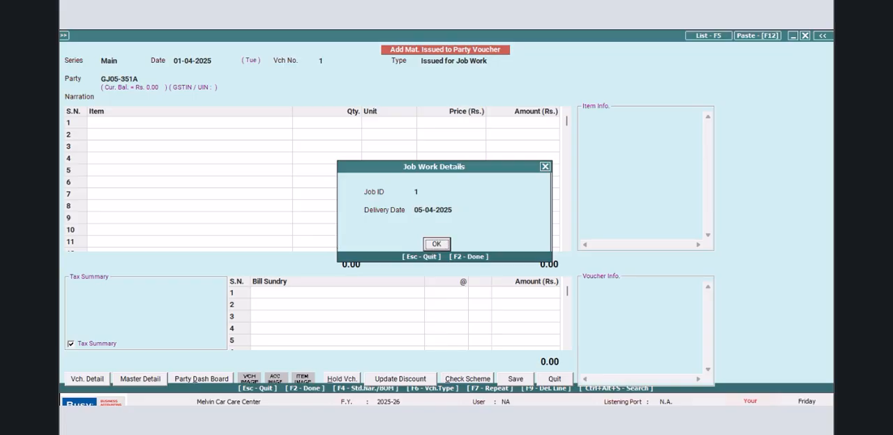
pyautogui.press('Return')
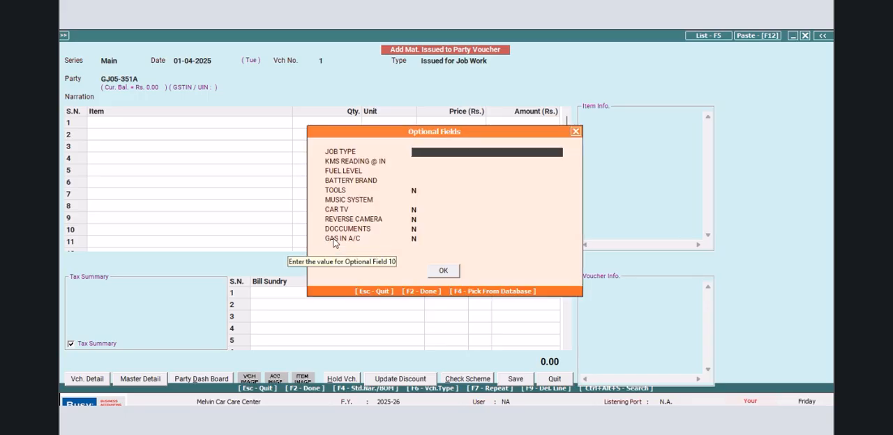
# - Fill in the job type ACCEDENTAL REPAIR, KMS reading 35618, fuel level HALF and battery brand AMRON
pyautogui.write('ACCEDENTAL REPAIR')
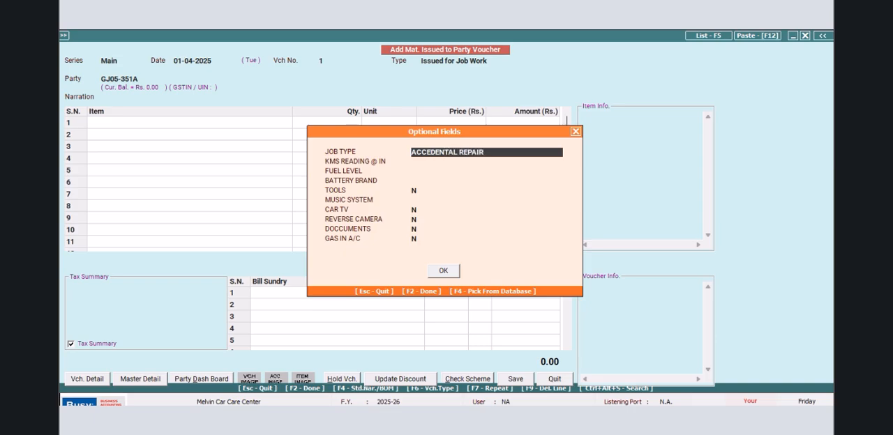
pyautogui.press('Return')
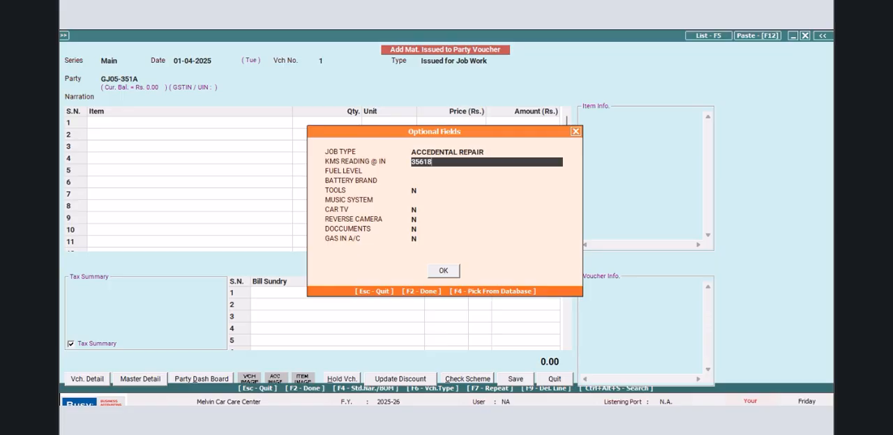
pyautogui.press('Return')
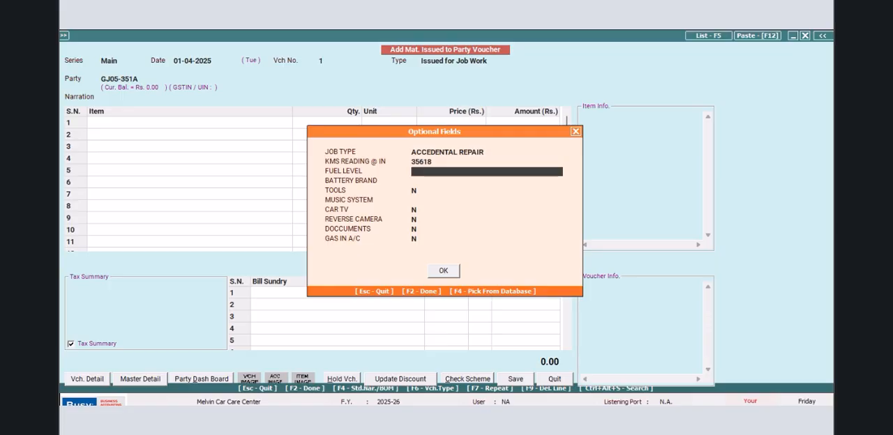
pyautogui.write('HALF')
pyautogui.press('Return')
pyautogui.write('AMRON')
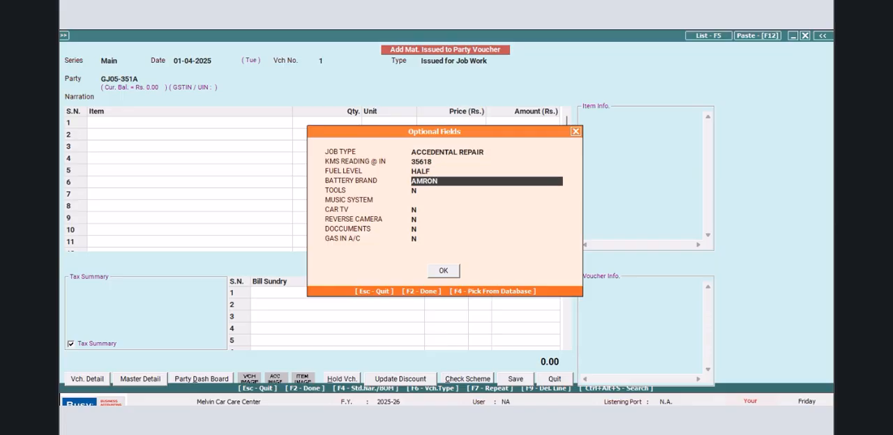
pyautogui.press('Return')
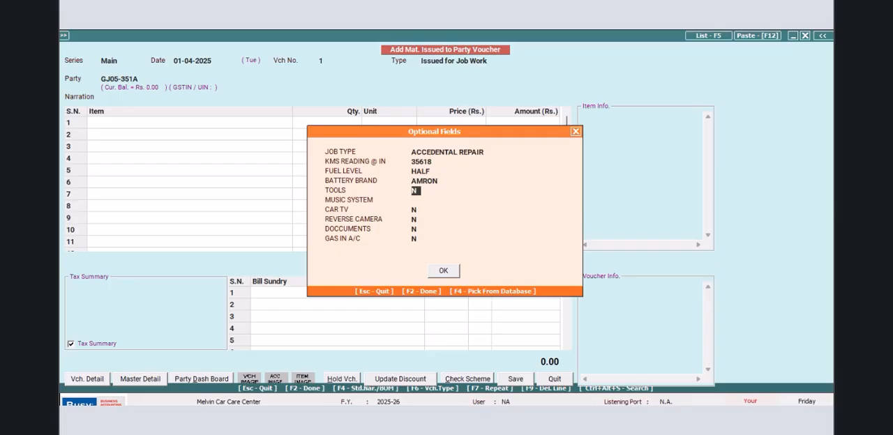
# - Enter BOSS as music system, set car TV, reverse camera and gas in A/C to Y, keep tools and documents N, and confirm the optional fields
pyautogui.press('Return')
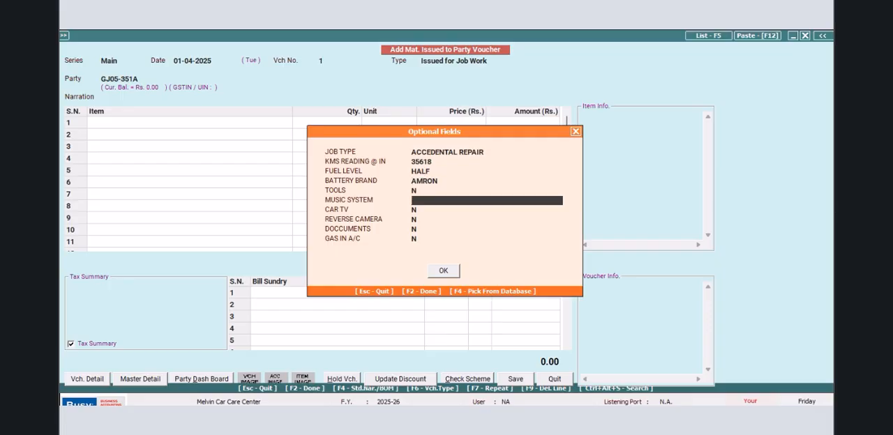
pyautogui.write('BOSS')
pyautogui.press('Return')
pyautogui.write('Y')
pyautogui.press('Return')
pyautogui.write('Y')
pyautogui.press('Return')
pyautogui.press('Return')
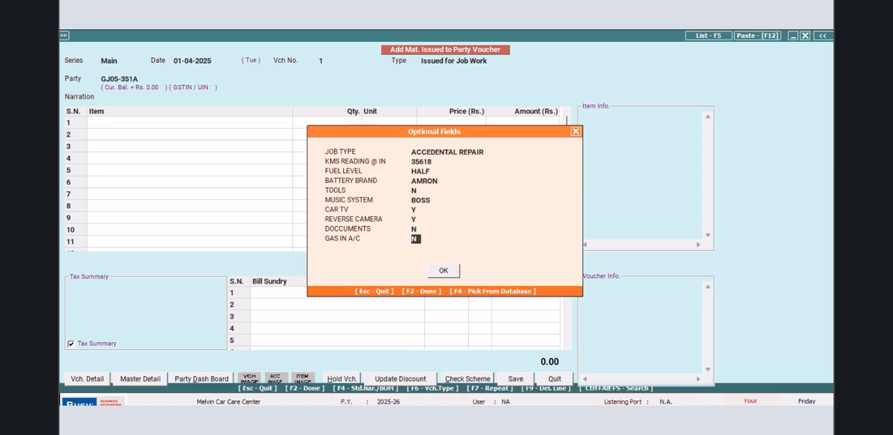
pyautogui.write('Y')
pyautogui.click(445, 271)
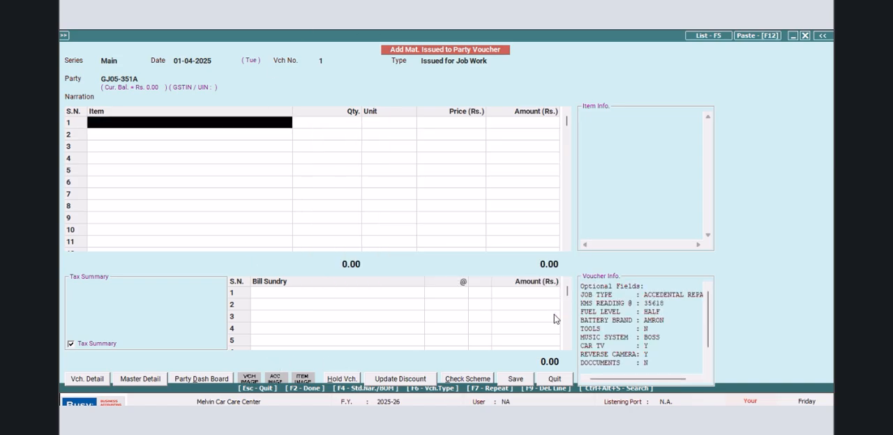
# - Add PAINTING WORK as the first item of the voucher
pyautogui.press('Return')
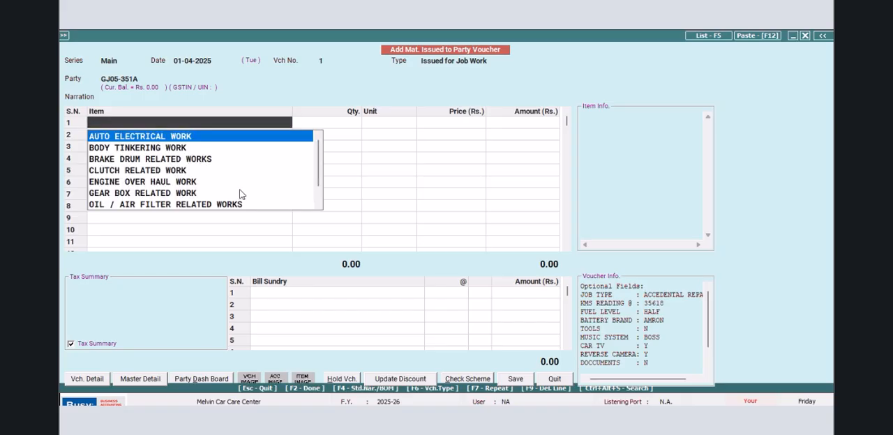
pyautogui.press('Down')
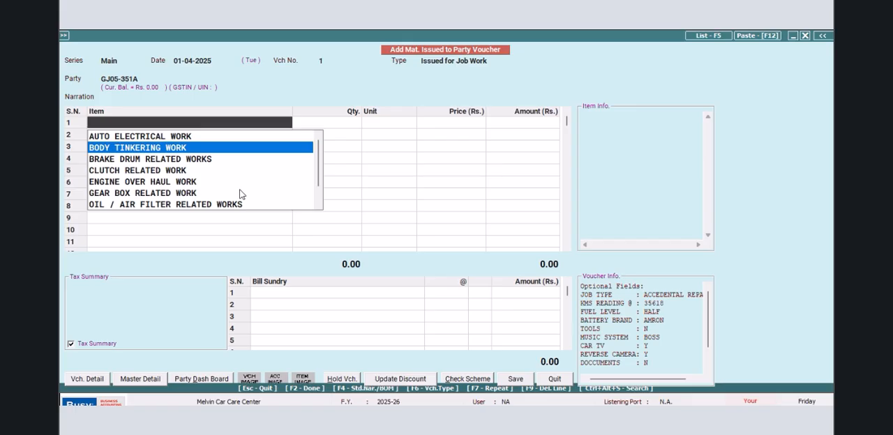
pyautogui.press('Down')
pyautogui.press('Down')
pyautogui.press('Down')
pyautogui.press('Down')
pyautogui.press('Down')
pyautogui.press('Down')
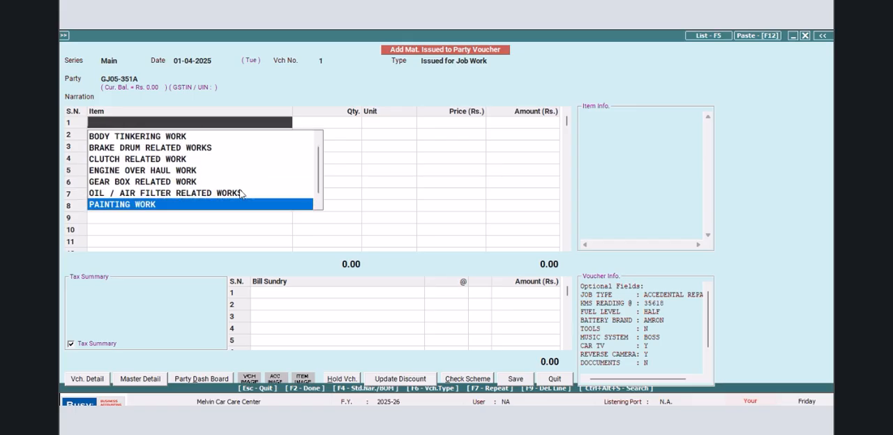
pyautogui.press('Return')
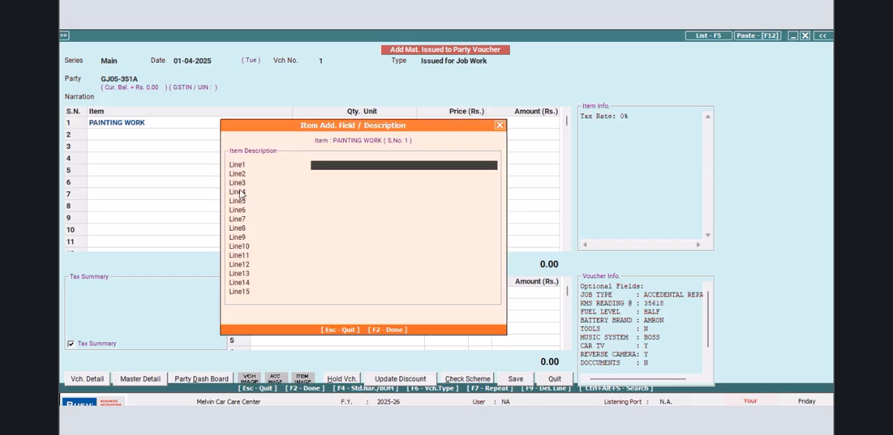
# - Enter FRONT LEFT DOOR (BODY COLOR BUMPER) as the Line1 description of the painting work
pyautogui.write('FRONT LEFT DOOR')
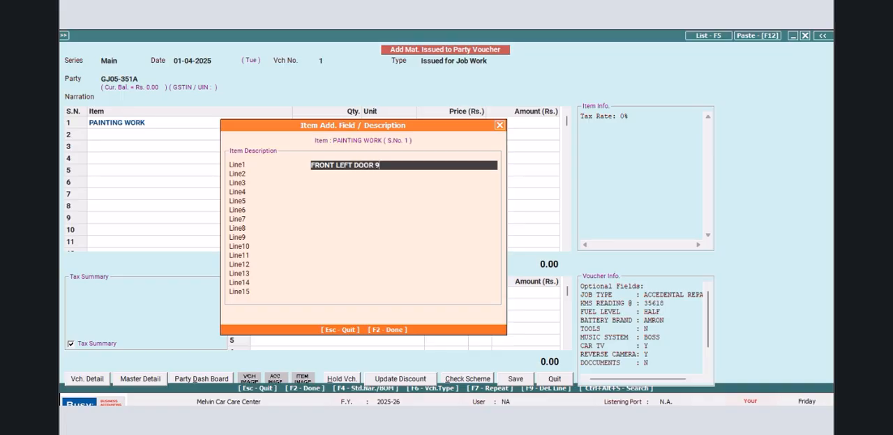
pyautogui.write('(BODY COLOR BUMPER)')
# - Cut the text (BODY COLOR BUMPER) out of the Line1 description
pyautogui.moveTo(465, 166); pyautogui.dragTo(376, 166)
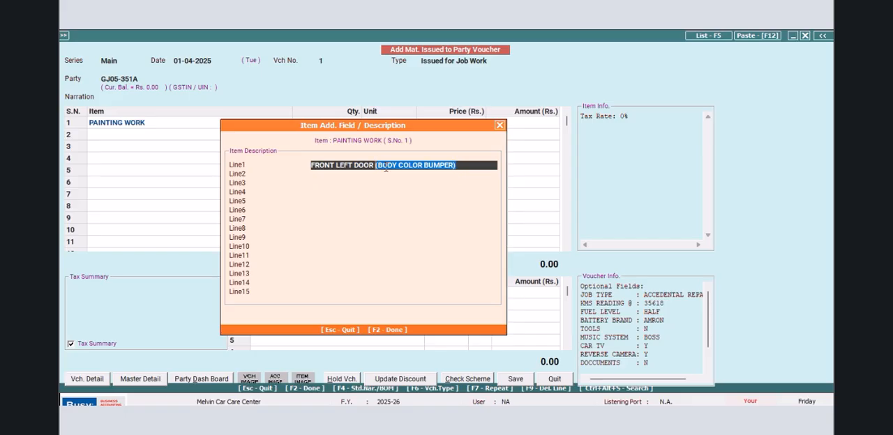
pyautogui.rightClick(385, 166)
pyautogui.click(419, 194)
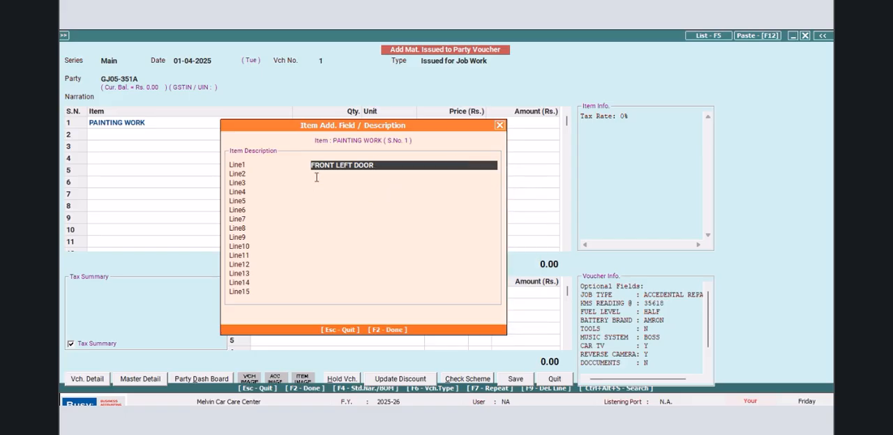
# - Paste the cut text into Line2, complete it as FRONT & REAR (BODY COLOR BUMPER), and set the painting work's quantity to 1
pyautogui.click(313, 176)
pyautogui.rightClick(315, 177)
pyautogui.click(344, 229)
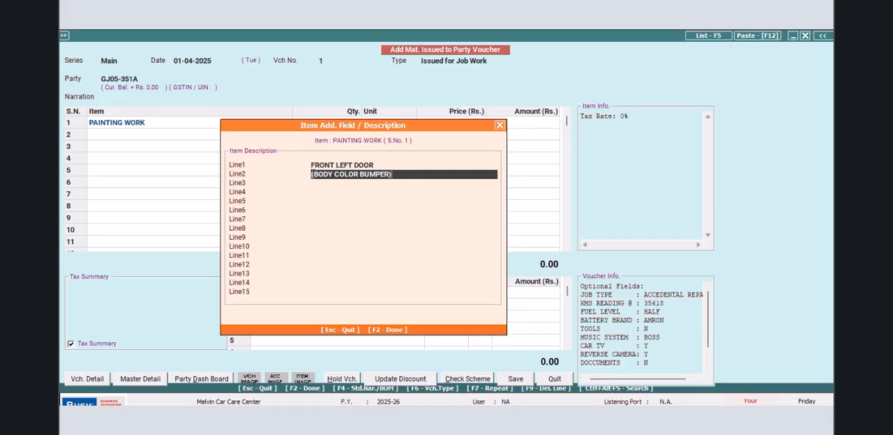
pyautogui.write('FRONT ')
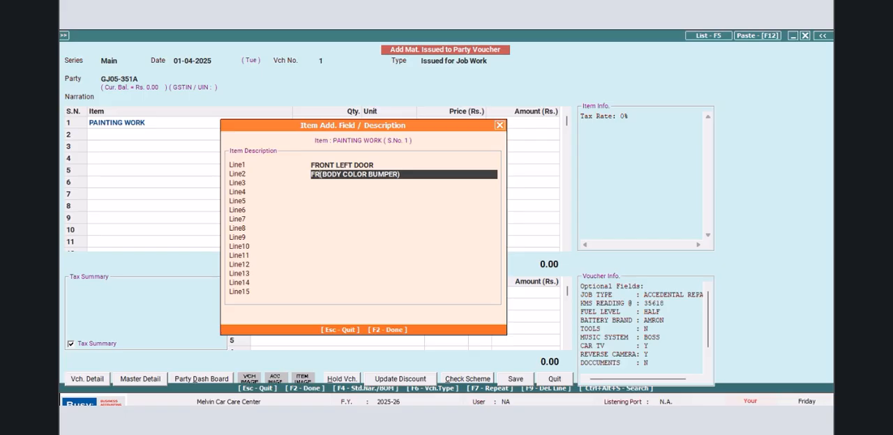
pyautogui.write('& REAR')
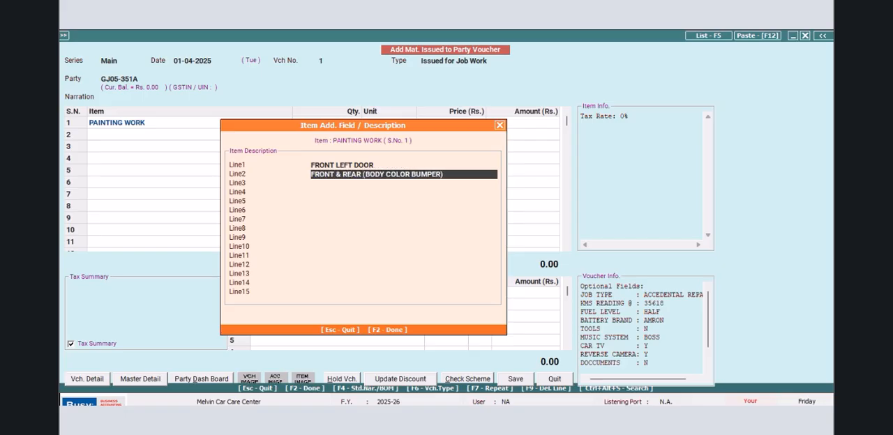
pyautogui.press('Return')
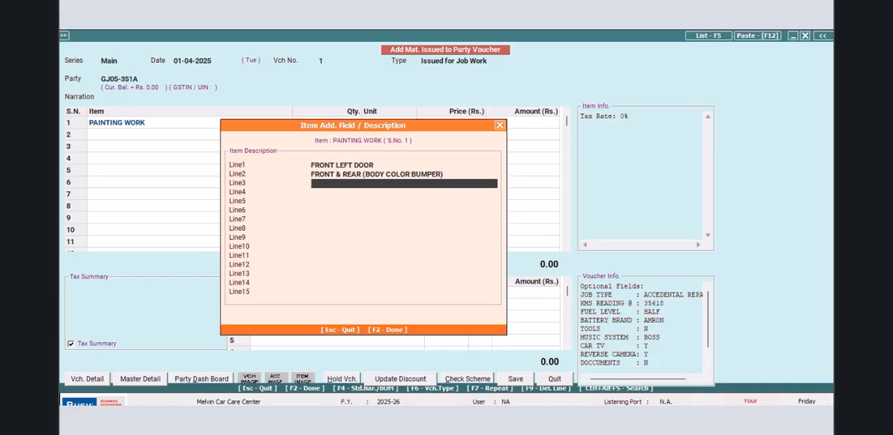
pyautogui.press('Return')
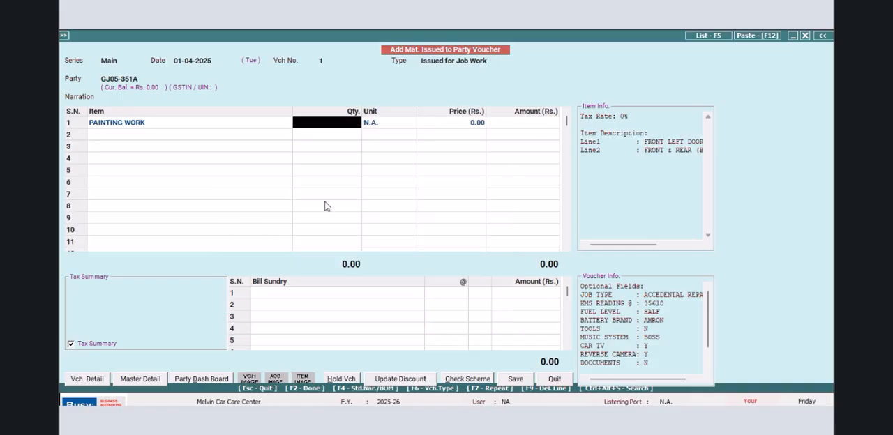
pyautogui.write('1')
pyautogui.press('Return')
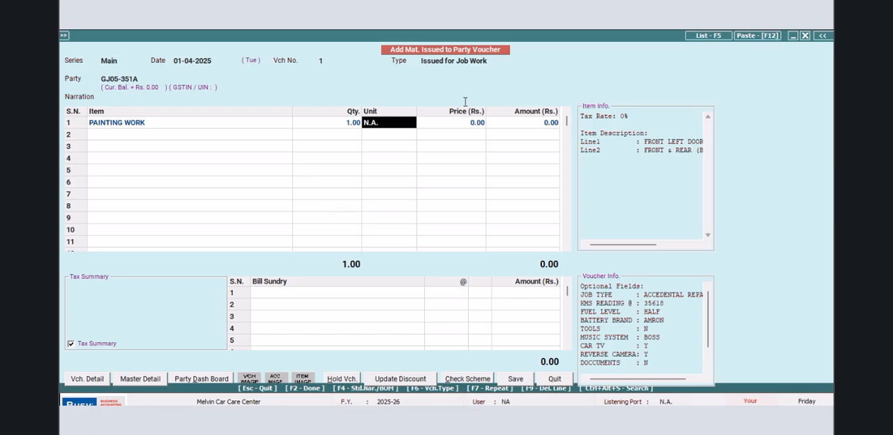
# - Add CLUTCH RELATED WORK as the second item with CLUTCH COER ASSEMBLY REPLACE as its Line1 description
pyautogui.click(185, 140)
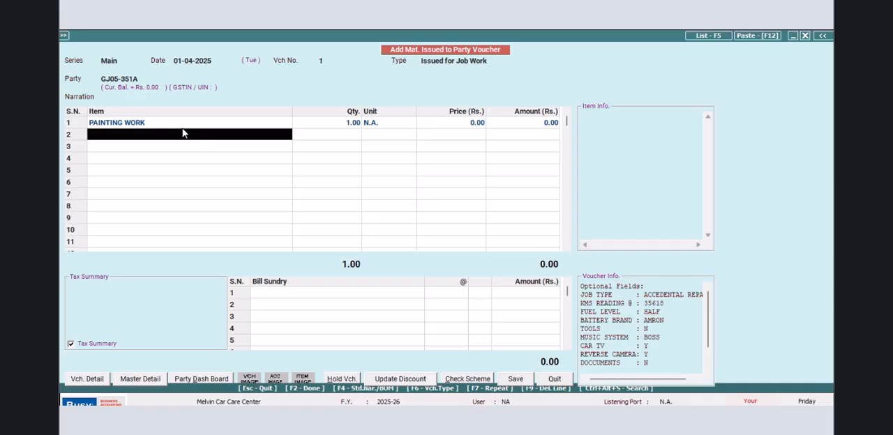
pyautogui.write('c')
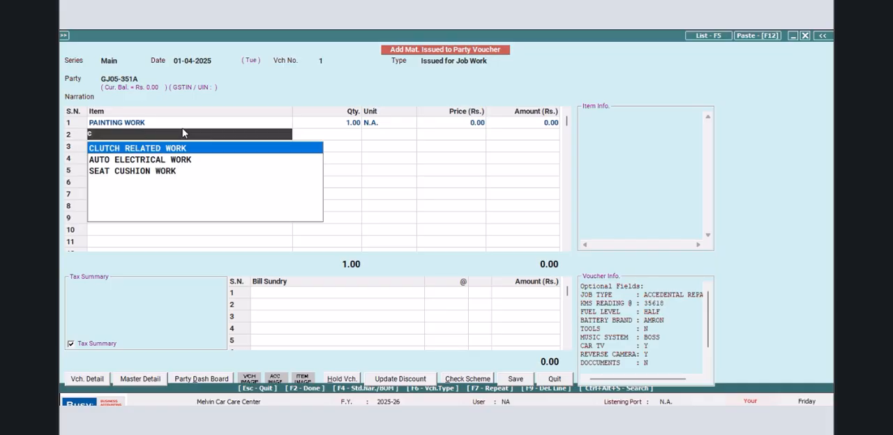
pyautogui.press('Return')
pyautogui.write('C')
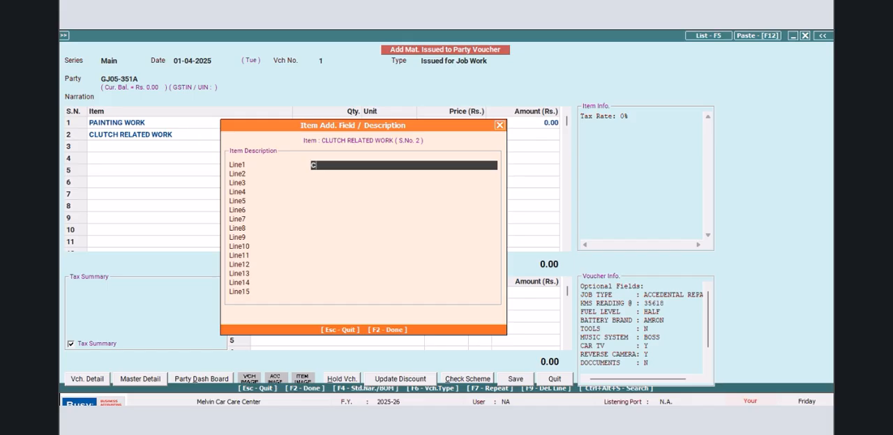
pyautogui.write('LUTCH COER ASSEM')
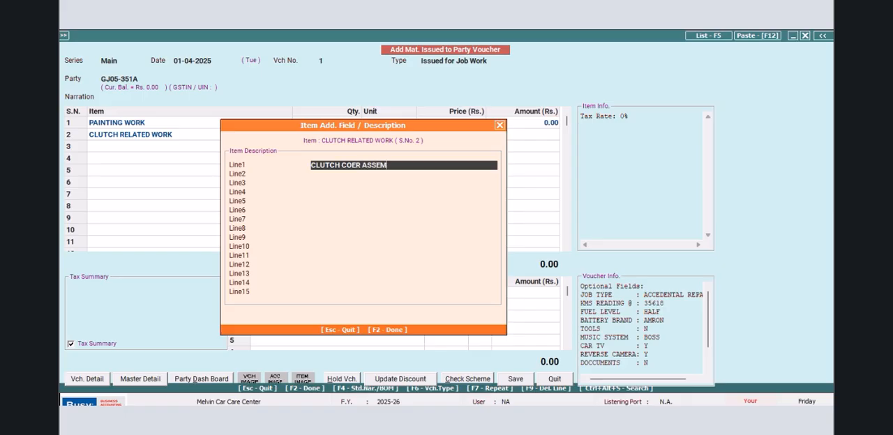
pyautogui.write('BLY REPLACE')
pyautogui.press('Return')
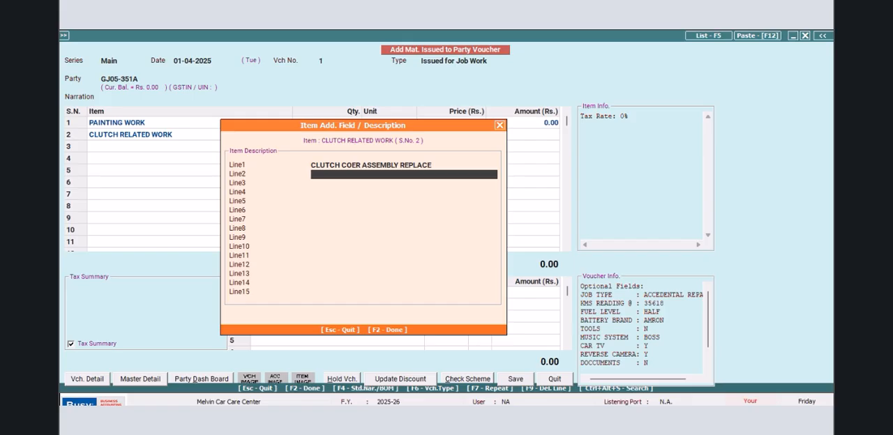
# - Enter CLUTCH CABLE REPLACE as the clutch work's Line2 description and set the item's quantity to 1
pyautogui.write('CLUTCH CABLE REPLACE')
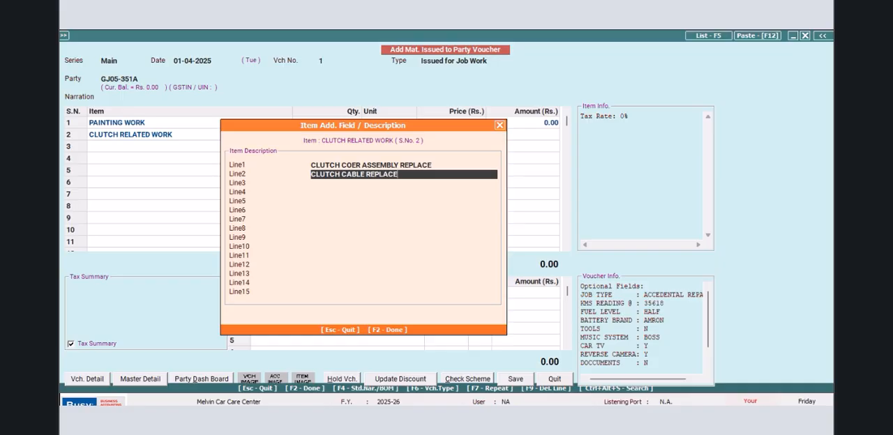
pyautogui.press('F2')
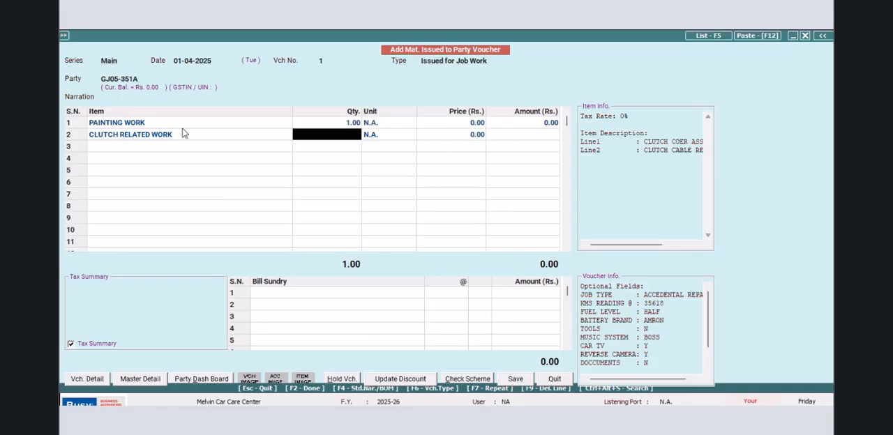
pyautogui.write('1')
pyautogui.press('Return')
pyautogui.press('Return')
pyautogui.press('Return')
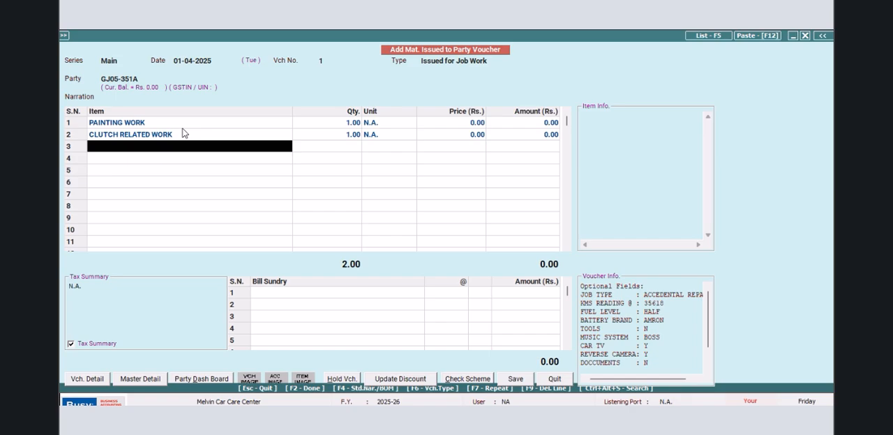
pyautogui.write('eNGIN')
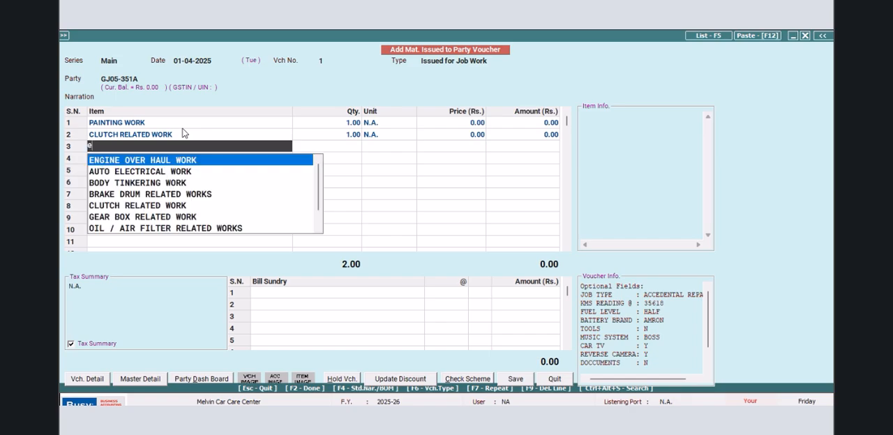
pyautogui.press('BackSpace')
pyautogui.press('BackSpace')
pyautogui.press('BackSpace')
pyautogui.press('BackSpace')
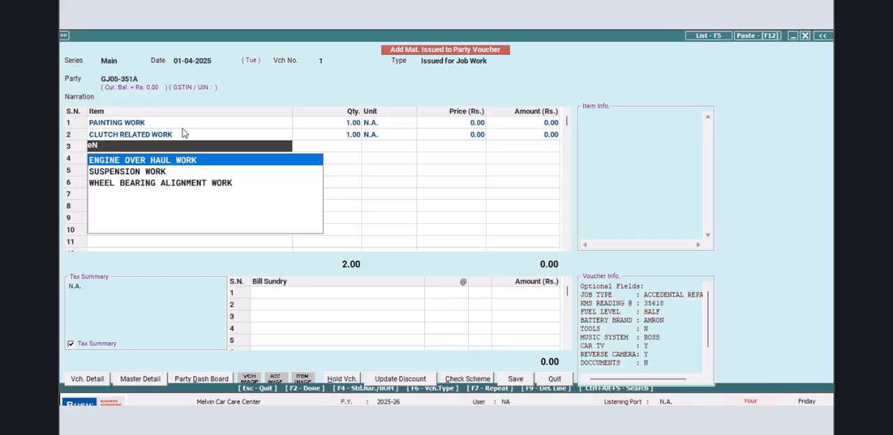
pyautogui.press('BackSpace')
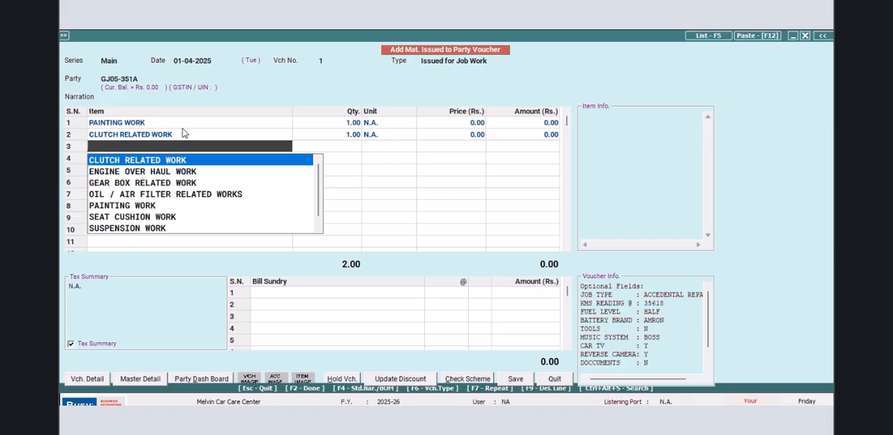
# - Add OIL / AIR FILTER RELATED WORKS as the third item of the voucher
pyautogui.press('Down')
pyautogui.press('Down')
pyautogui.press('Down')
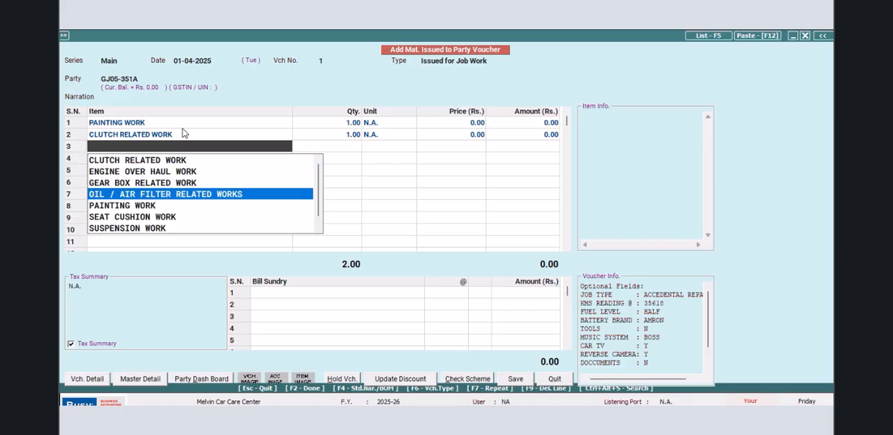
pyautogui.press('Return')
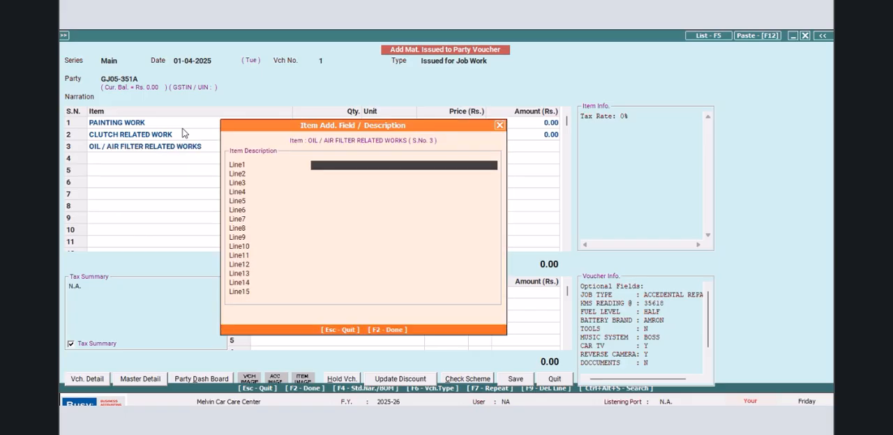
# - Describe the oil and filter item with ENGINE OIL CHANGE in Line1 and GEAR BOX OIL CHANGE in Line2
pyautogui.write('ENGINE OIL CHANGE')
pyautogui.press('Return')
pyautogui.write('GEAR BOX OIL LCHANGE')
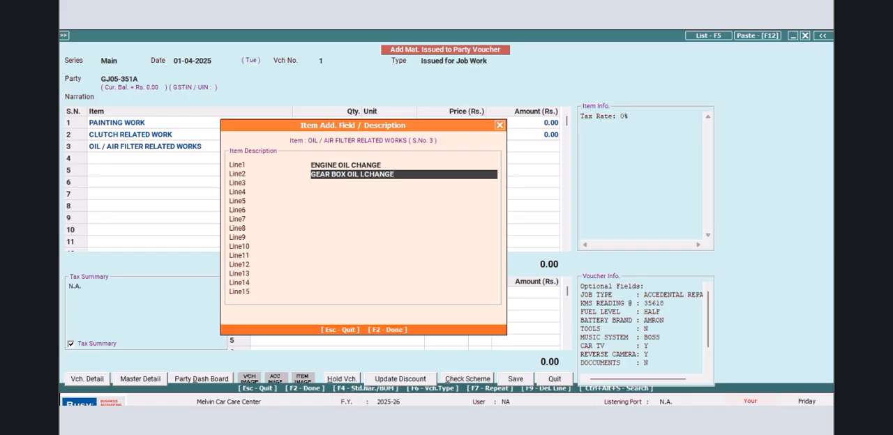
pyautogui.press('BackSpace')
pyautogui.press('BackSpace')
pyautogui.press('BackSpace')
pyautogui.press('BackSpace')
pyautogui.press('BackSpace')
pyautogui.press('BackSpace')
pyautogui.press('BackSpace')
pyautogui.write('c')
pyautogui.write('CHANGE')
pyautogui.press('Return')
# - Enter DIFFERENTIAL OIL CHANGE as the Line3 description of the oil and filter item
pyautogui.write('DIFFERENTIAL OIL CHANGE')
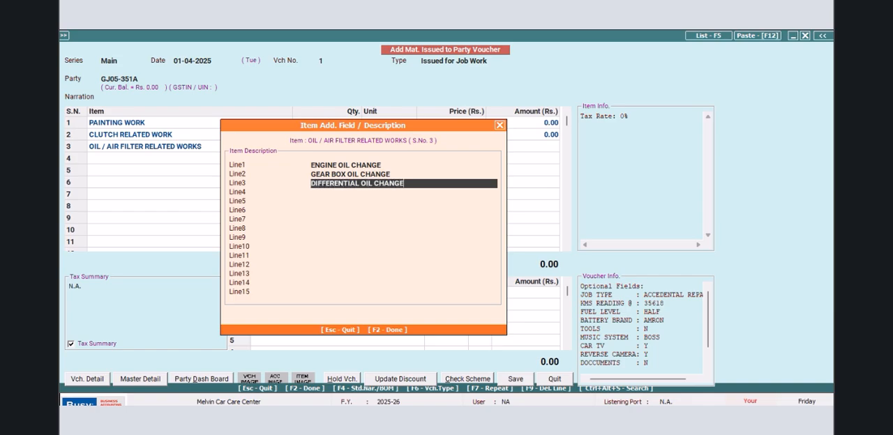
pyautogui.press('Return')
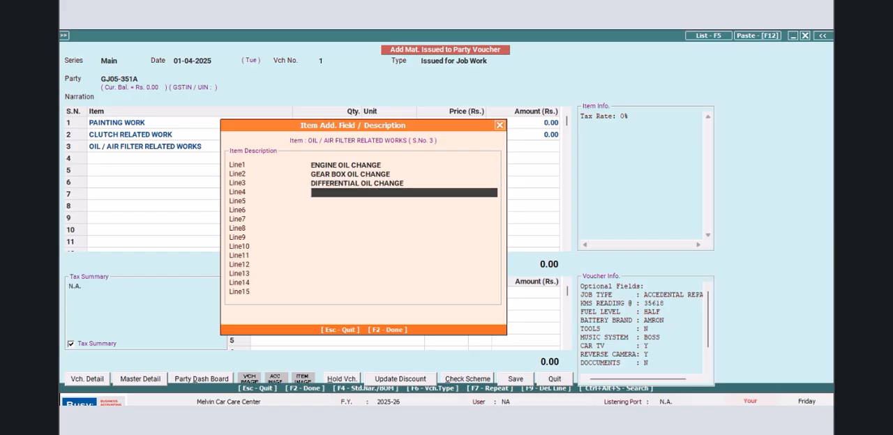
pyautogui.write('OIL FILTER CHANGE')
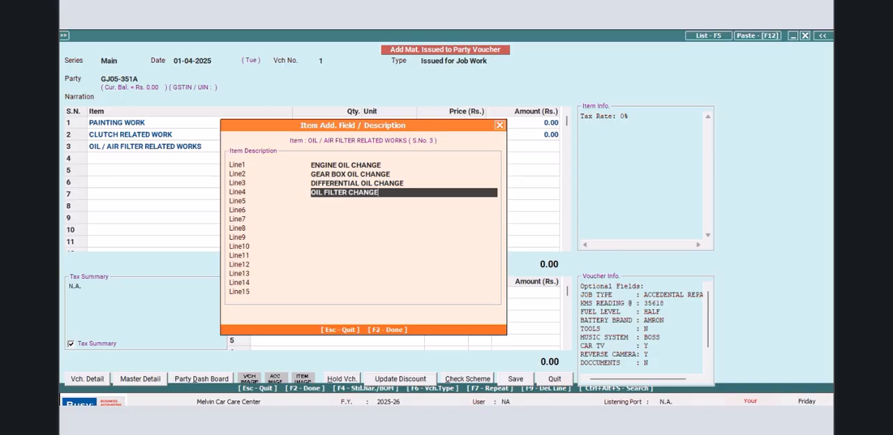
# - Enter OIL FILTER CHANGE as the Line4 description of the oil and filter item
pyautogui.press('Return')
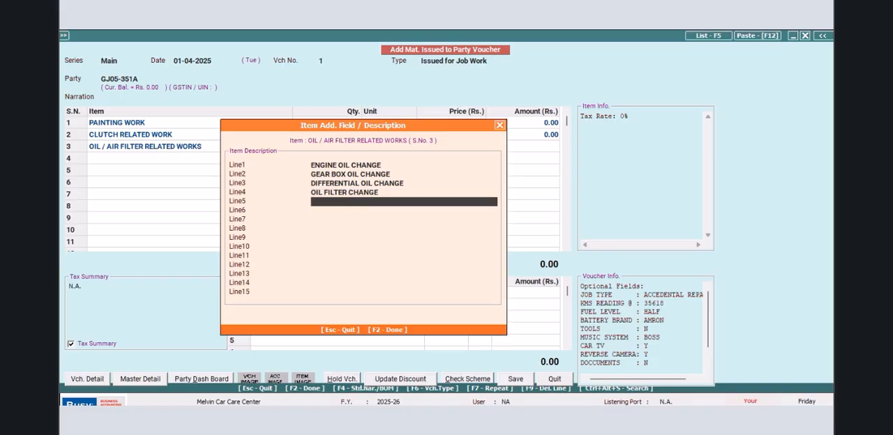
# - Enter DIESEL FILTER CHANGE as the Line5 description of the oil and filter item
pyautogui.write('DIESEL')
pyautogui.press('BackSpace')
pyautogui.press('BackSpace')
pyautogui.press('BackSpace')
pyautogui.press('BackSpace')
pyautogui.write('SEL FILTER CHANGE')
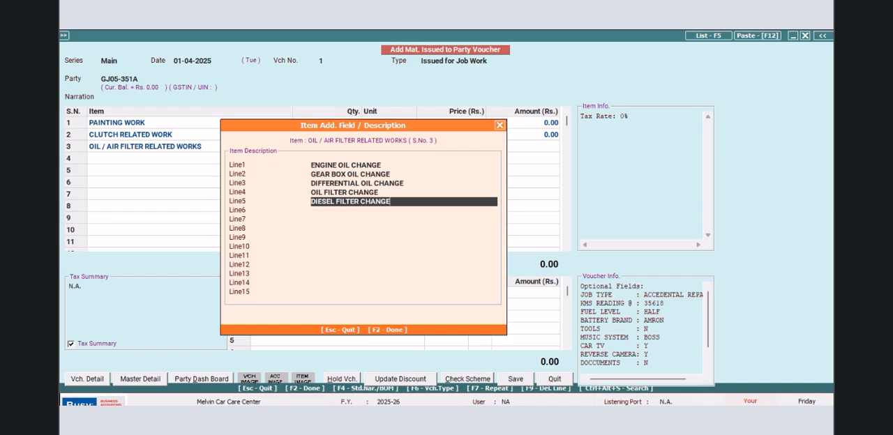
pyautogui.press('Return')
# - Enter AIR FILTER CLEANING as the Line6 description of the oil and filter item
pyautogui.write('AIR FILTER CLEANGIN')
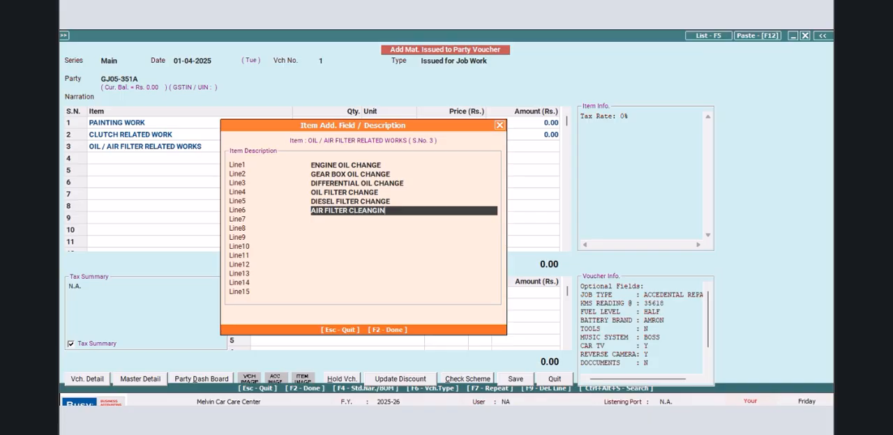
pyautogui.press('BackSpace')
pyautogui.press('BackSpace')
pyautogui.press('BackSpace')
pyautogui.write('ING')
pyautogui.press('Return')
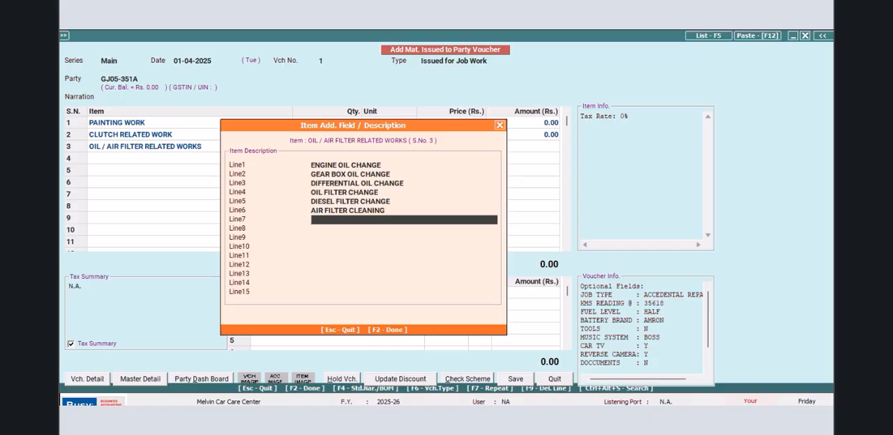
# - Finish the oil and air filter item's descriptions and set its quantity to 1
pyautogui.press('Return')
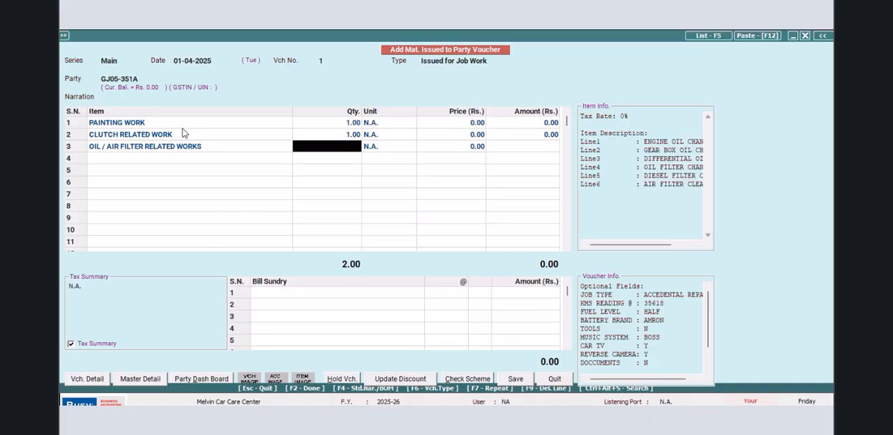
pyautogui.write('1')
pyautogui.press('Return')
pyautogui.press('Return')
pyautogui.press('Return')
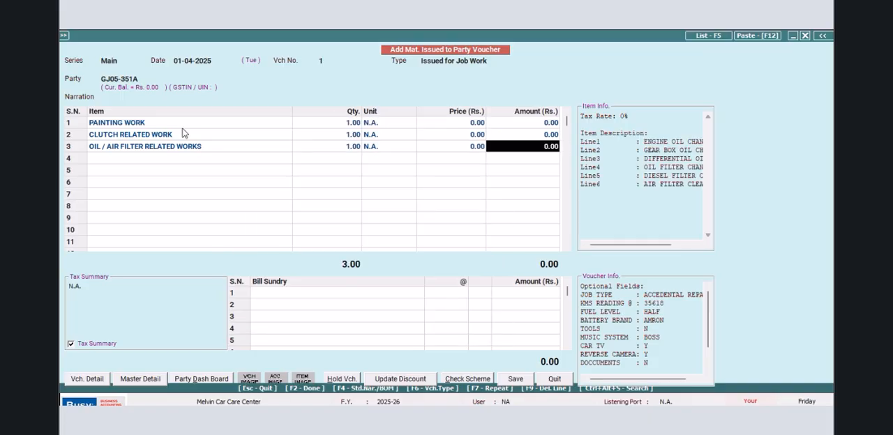
pyautogui.press('Return')
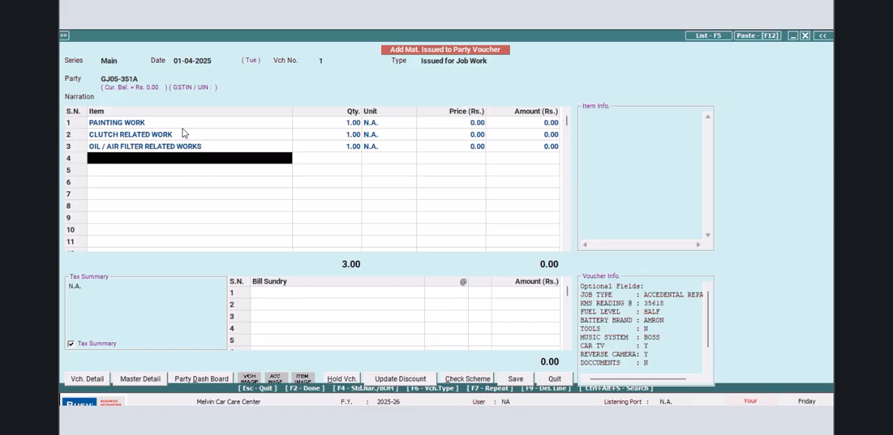
# - Add AUTO ELECTRICAL WORK as the fourth item with HEAD LAMP BULP REPLACEMENT as its Line1 description
pyautogui.write('aU')
pyautogui.press('Return')
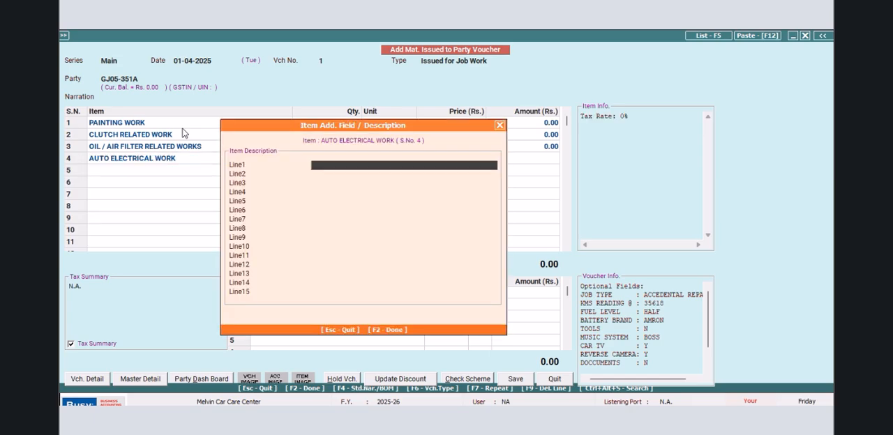
pyautogui.write('HEAD LAMP  BULP REPLACEMENT')
pyautogui.press('Return')
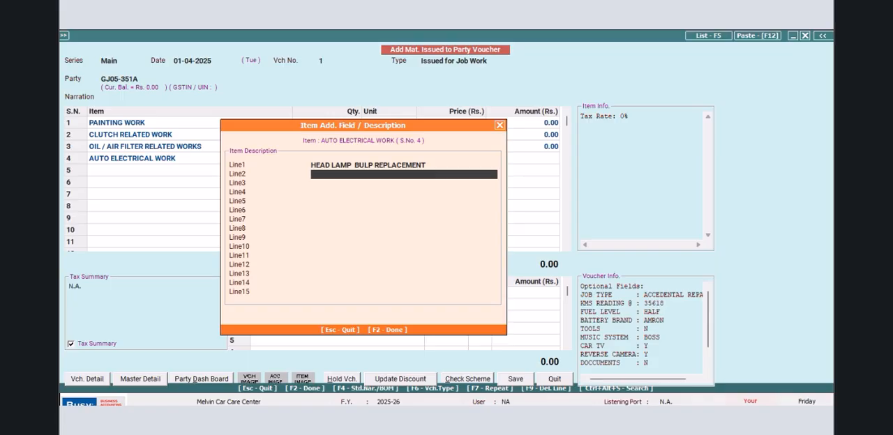
# - Enter TAIL LAMP RH AND LH REPLACE as the Line2 description of the auto electrical item
pyautogui.write('TAIL LAMP RH AND LH')
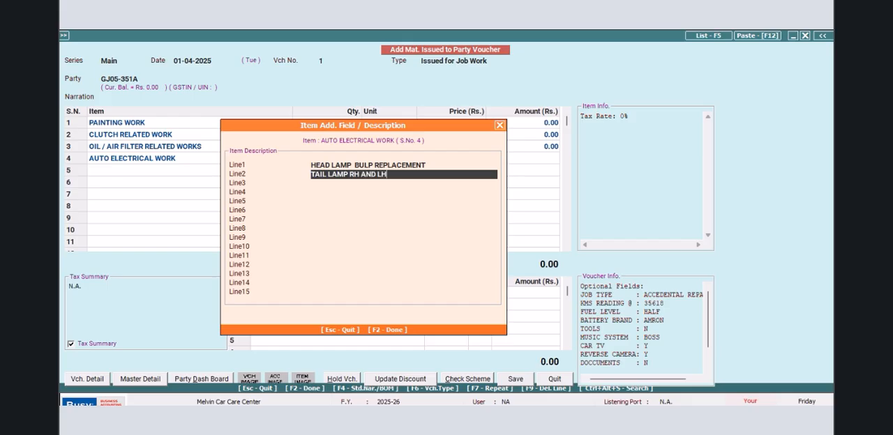
pyautogui.write(' REPLACE')
pyautogui.press('Return')
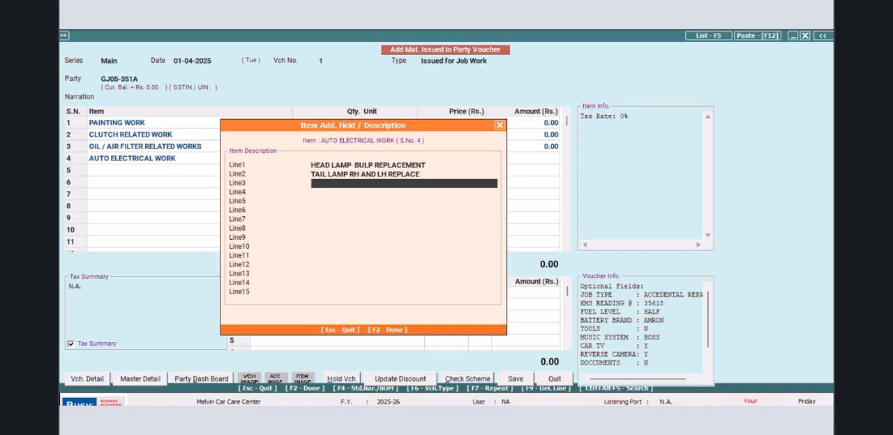
# - Finish the auto electrical item's descriptions and set its quantity to 1
pyautogui.press('Return')
pyautogui.write('1')
pyautogui.press('Return')
pyautogui.press('Return')
pyautogui.press('Return')
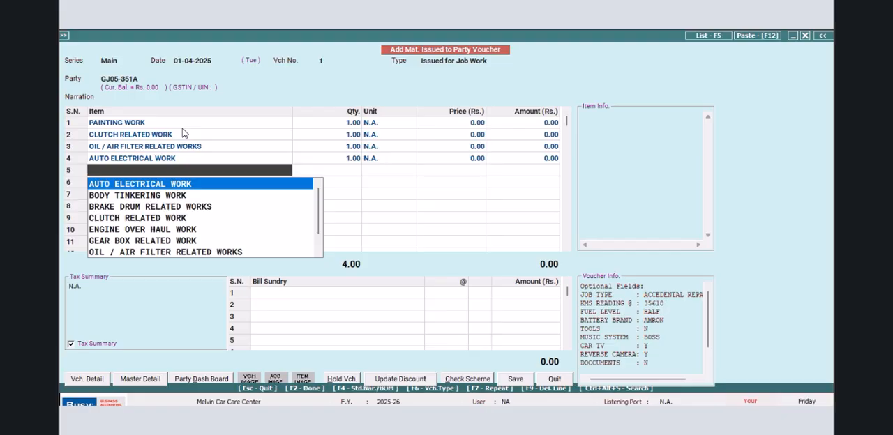
# - Add BRAKE DRUM RELATED WORKS as the fifth item with REPLACE REAR BRAKE SHOES as its Line1 description
pyautogui.press('Down')
pyautogui.press('Down')
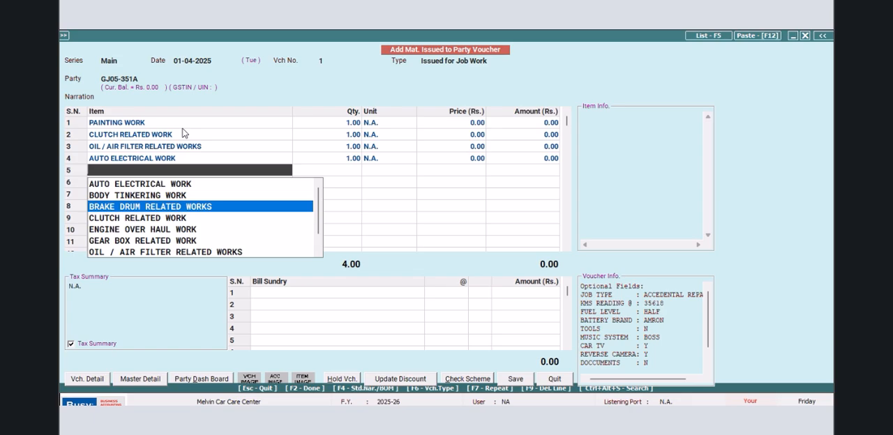
pyautogui.press('Return')
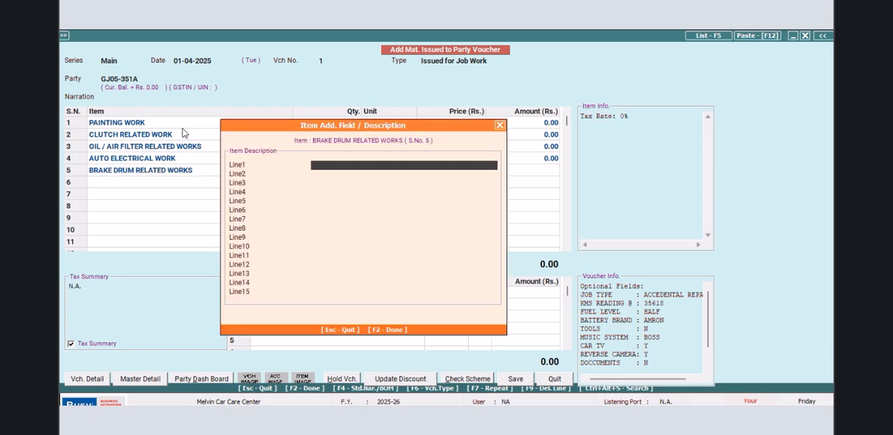
pyautogui.write('REPLACE REAR BRAKE SHOES')
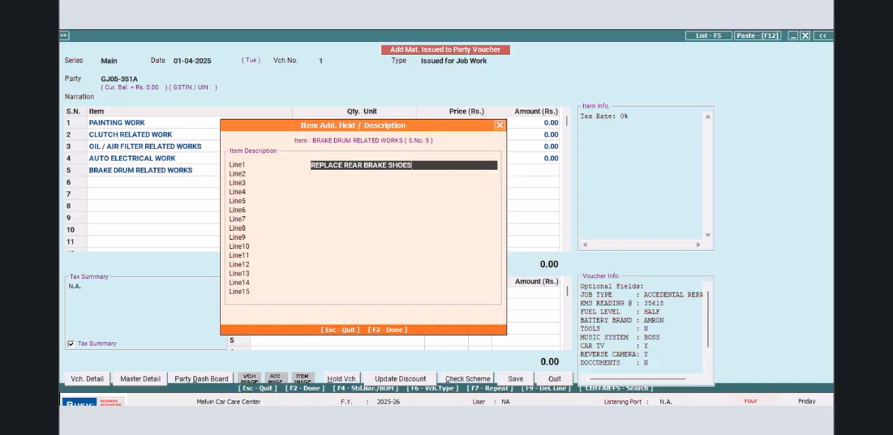
pyautogui.press('Return')
# - Enter CLEAN BRAKE DRUM as the Line2 description of the brake drum item and accept its descriptions
pyautogui.write('CLEAN BRAKE DRUM')
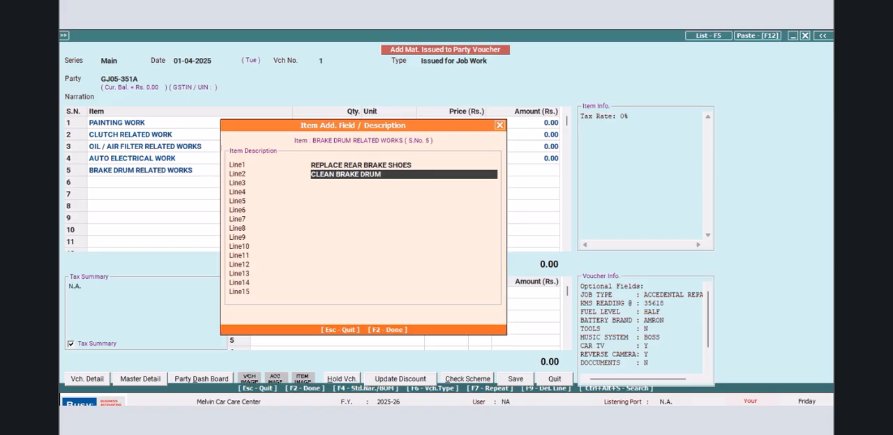
pyautogui.press('F2')
# - Complete the brake drum item with quantity 1 and save the voucher with blank transport details
pyautogui.press('Return')
pyautogui.press('Return')
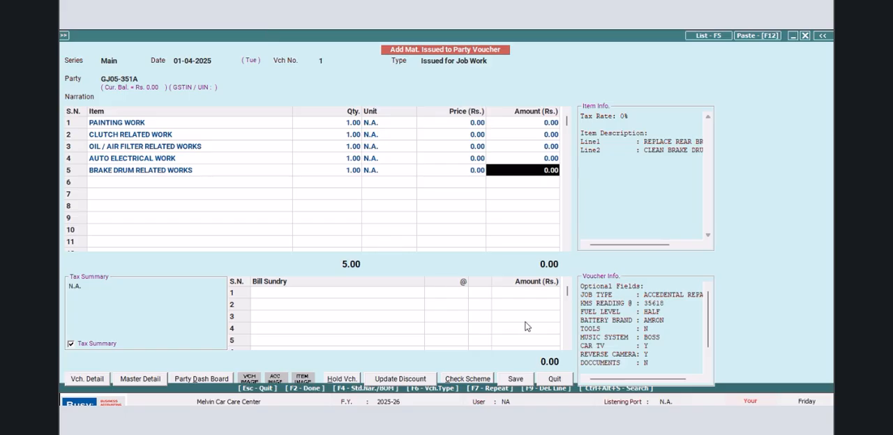
pyautogui.click(515, 378)
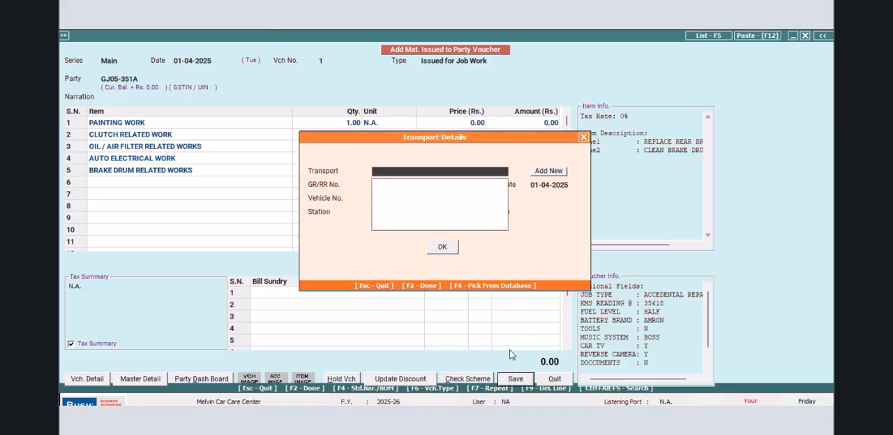
pyautogui.click(448, 247)
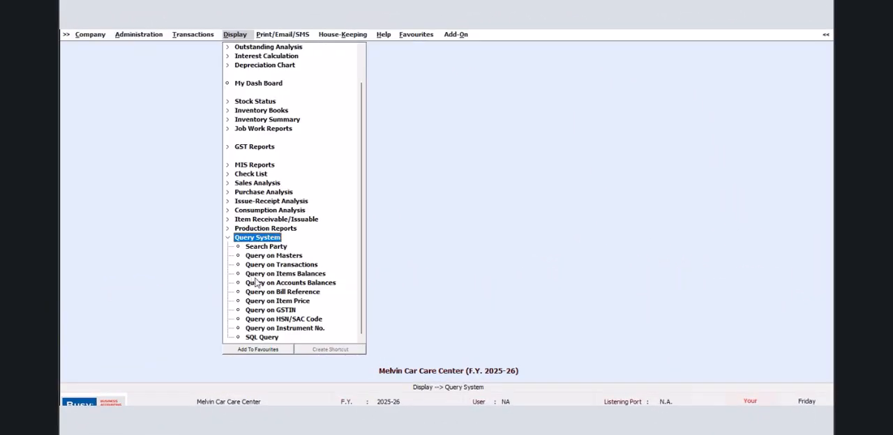
# - Assign the key combination SHIFT + CTRL + F2 to SQL Query in the Query System and save it
pyautogui.click(278, 340)
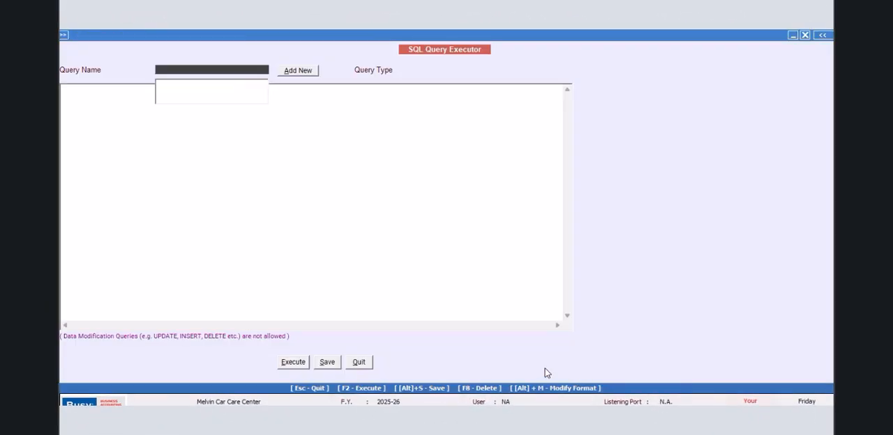
pyautogui.click(367, 366)
pyautogui.click(351, 353)
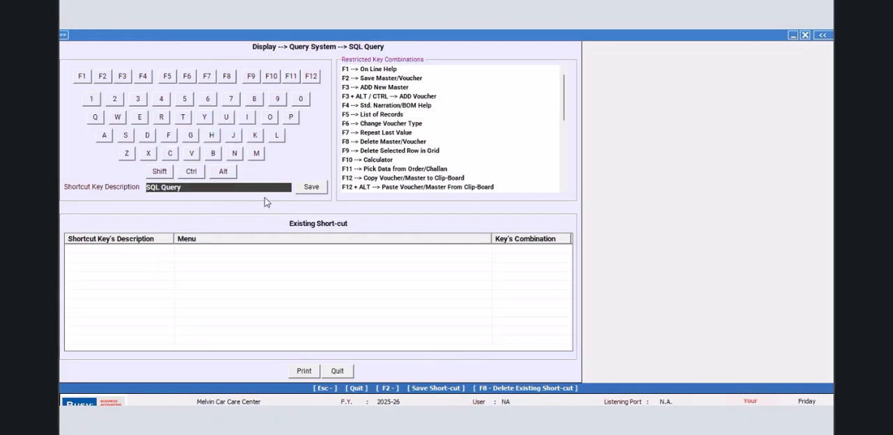
pyautogui.click(159, 171)
pyautogui.click(191, 170)
pyautogui.click(103, 76)
pyautogui.click(311, 186)
pyautogui.click(514, 248)
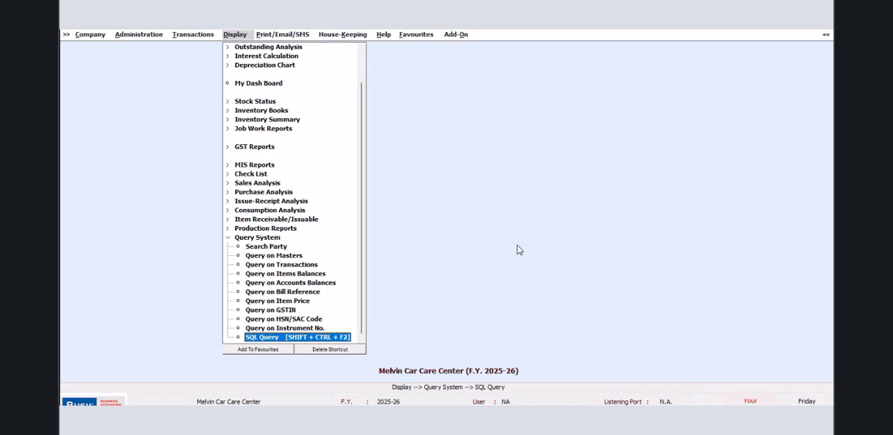
# - Open the SQL Query Executor and add a query named NANO without a password
pyautogui.hotkey('ctrl', 'shift', 'F2')
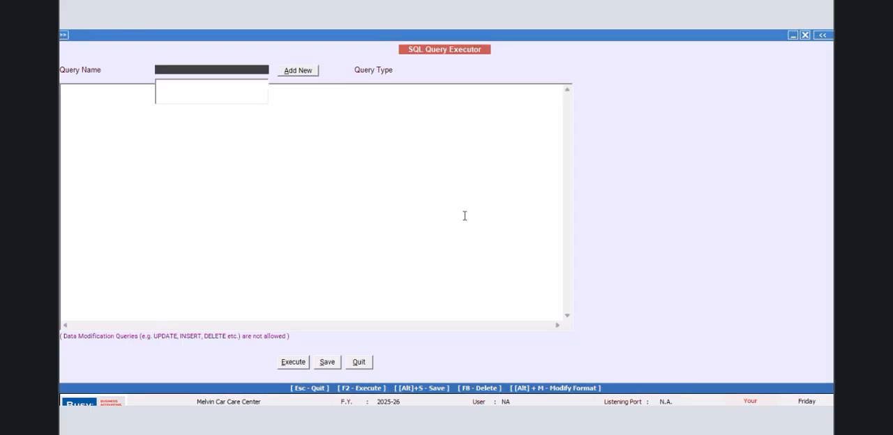
pyautogui.click(302, 70)
pyautogui.write('NANO')
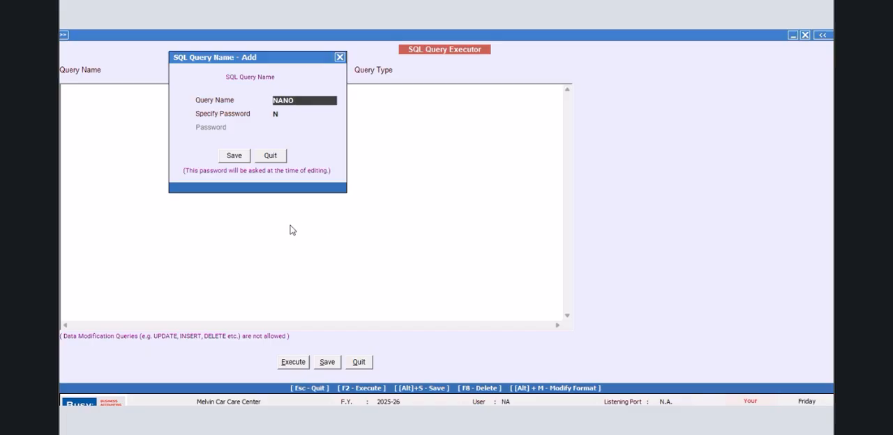
pyautogui.click(235, 156)
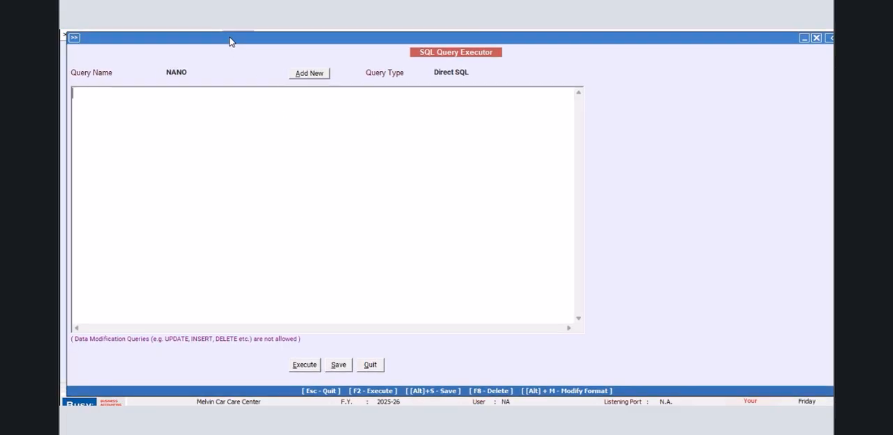
# - Begin the NANO query with Select and a bracketed subquery on the next line selecting Master1.CM5 from Master1
pyautogui.write('S')
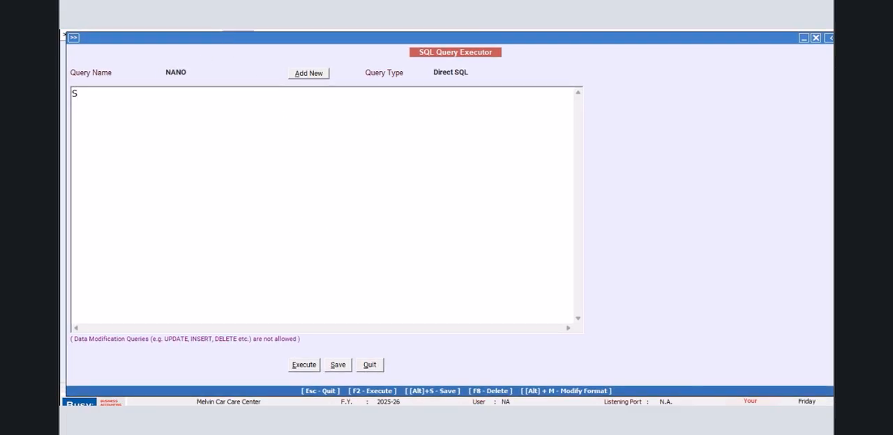
pyautogui.write('elect ')
pyautogui.write('(Select ')
pyautogui.write('Master')
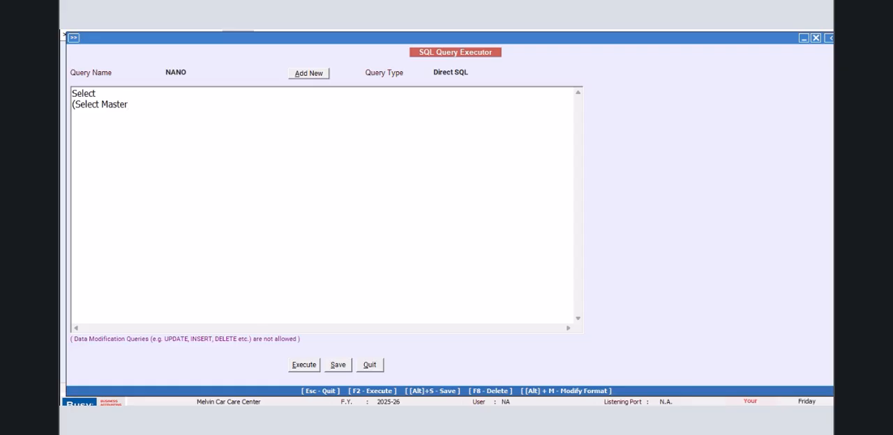
pyautogui.write('1.CM5 from Maser')
pyautogui.press('BackSpace')
pyautogui.write('ter1 W')
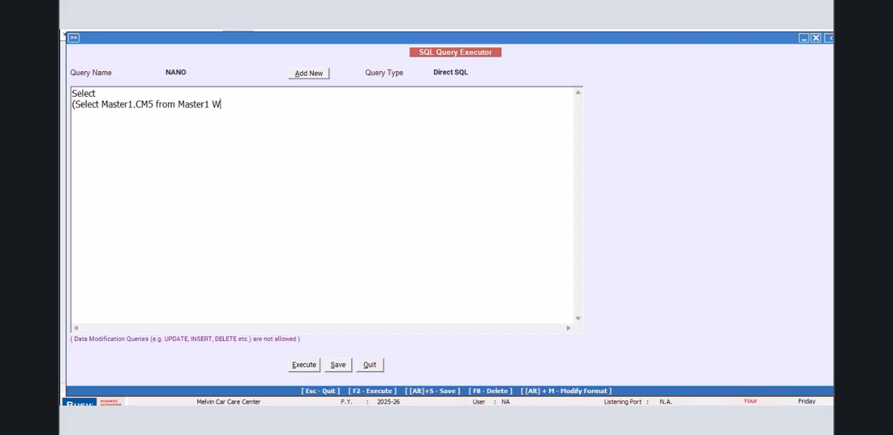
pyautogui.write('here Master1.Code')
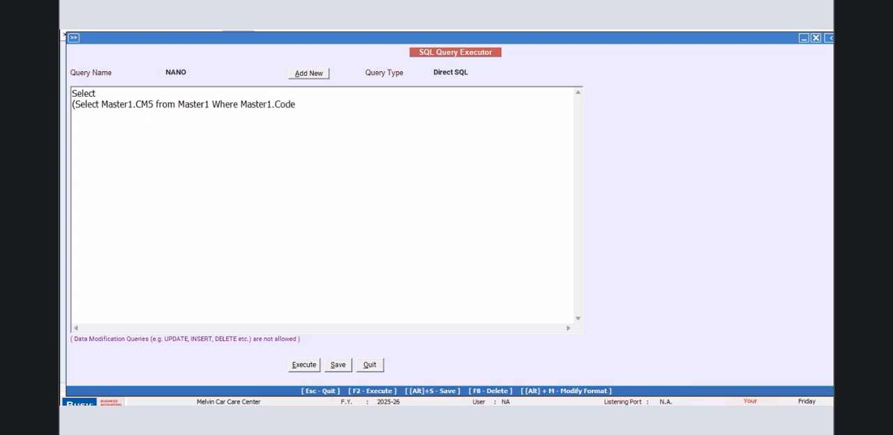
# - Complete the subquery with the condition Where Master1.Code=Tran1.MasterCode1 and close its bracket
pyautogui.write('=Tran1.MasterCode1) ')
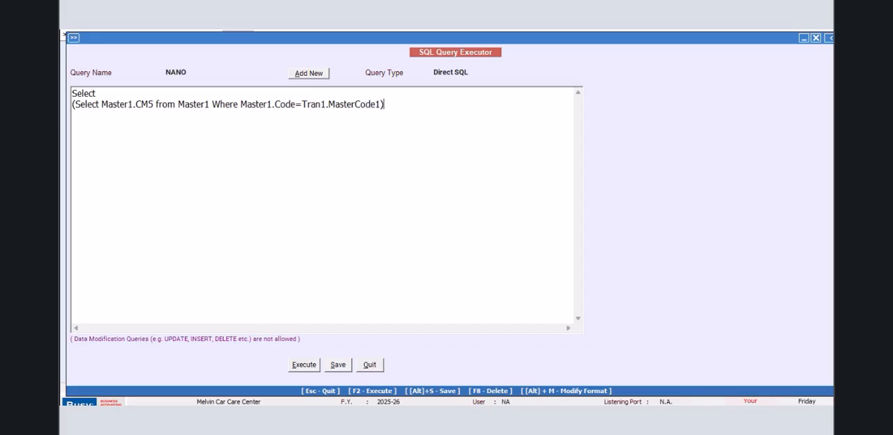
pyautogui.write('from GTran')
# - Add from Tran1 as the source table of the outer query
pyautogui.press('BackSpace')
pyautogui.press('BackSpace')
pyautogui.press('BackSpace')
pyautogui.press('BackSpace')
pyautogui.press('BackSpace')
pyautogui.write('Tran1')
pyautogui.press('Return')
# - Add the condition Where Tran1.VchType=11 to the query and execute it
pyautogui.write('Where Tran1.V')
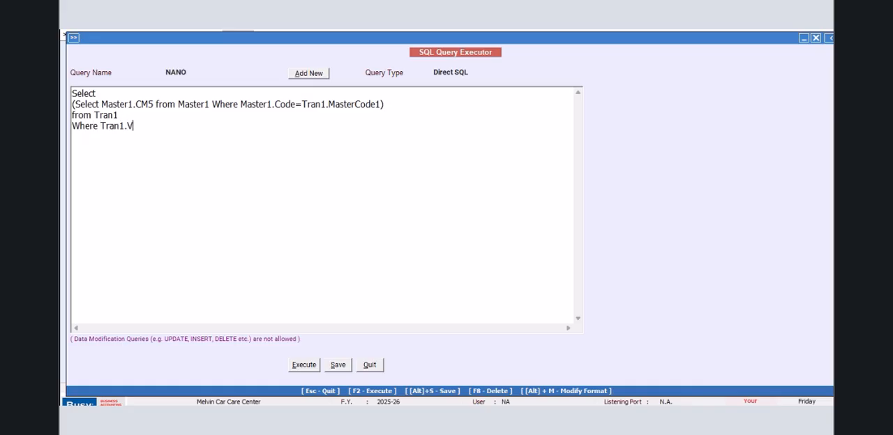
pyautogui.write('chType=11')
pyautogui.click(316, 366)
pyautogui.click(514, 247)
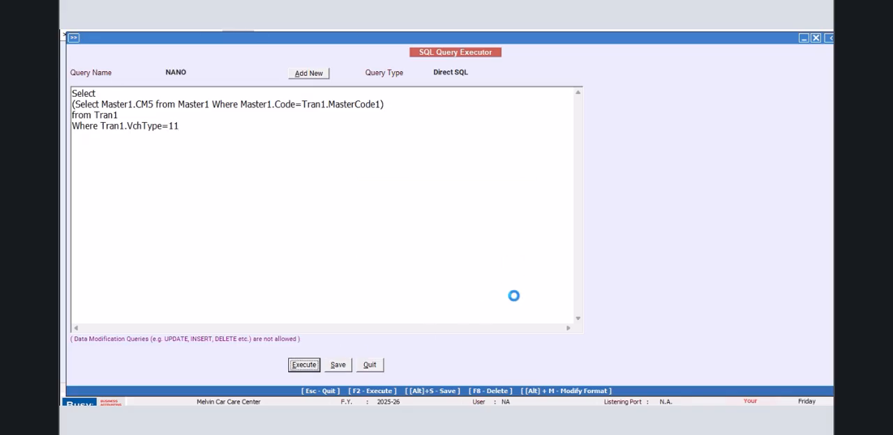
pyautogui.click(804, 36)
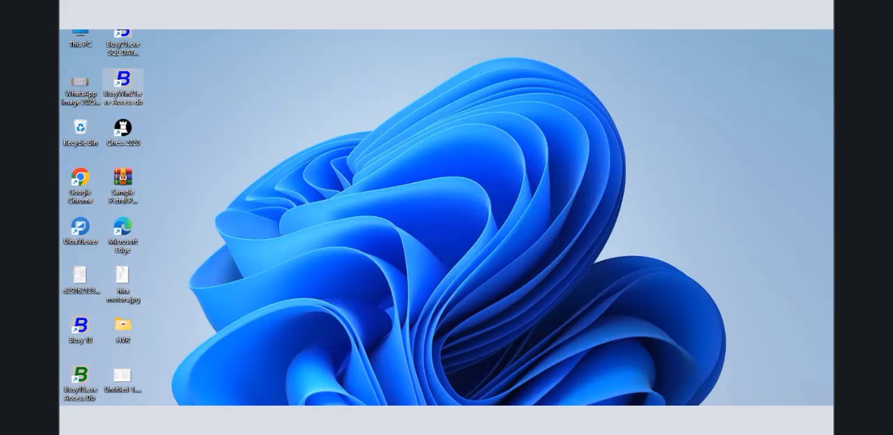
pyautogui.moveTo(203, 422)
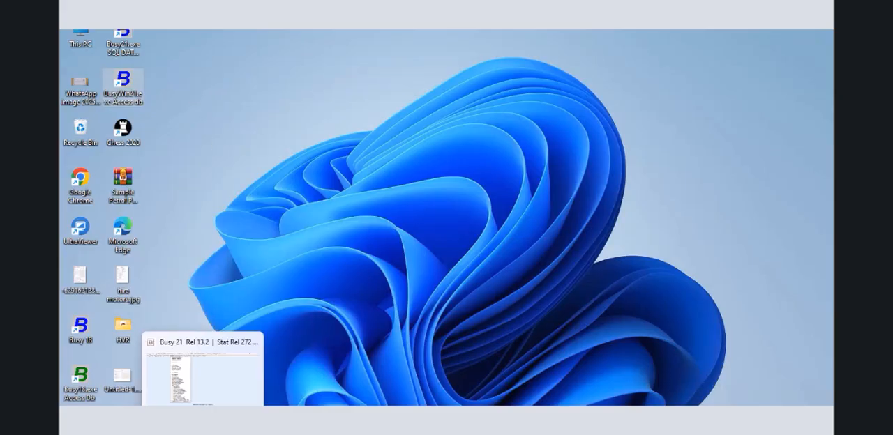
pyautogui.click(203, 422)
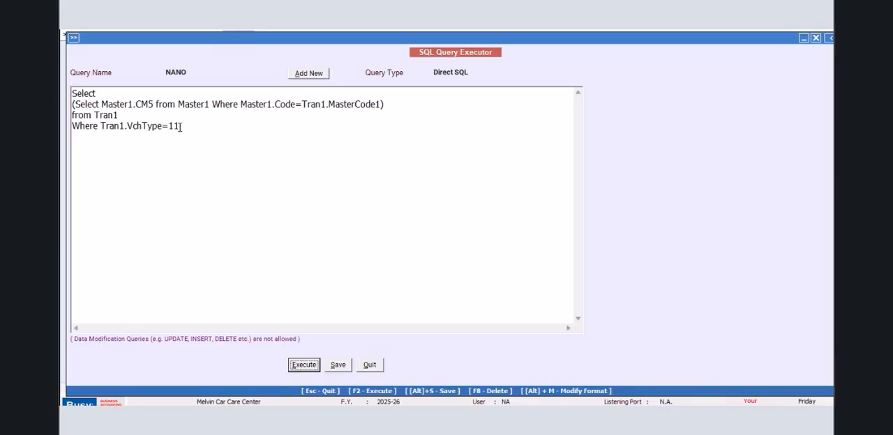
# - Insert (Select Name from master1 where master1.Code= directly before the Master1.CM5 subquery
pyautogui.click(74, 104)
pyautogui.write('(Select Nma')
pyautogui.press('BackSpace')
pyautogui.press('BackSpace')
pyautogui.write('ame from ')
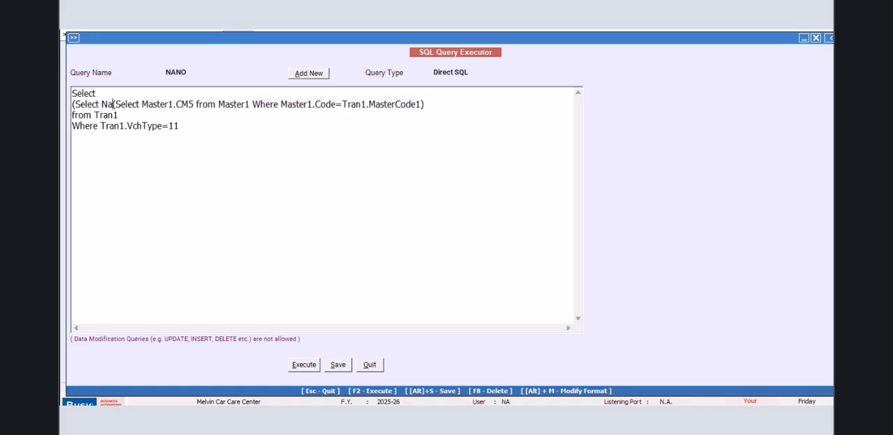
pyautogui.write('master1 wh')
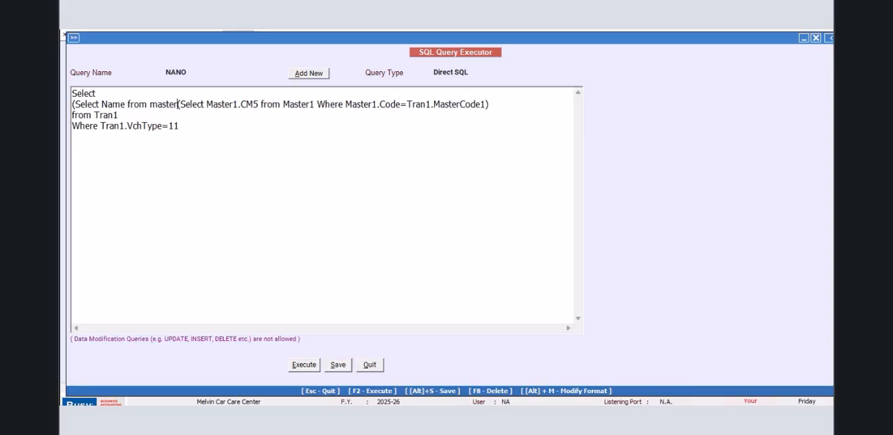
pyautogui.write('ere master1.Code')
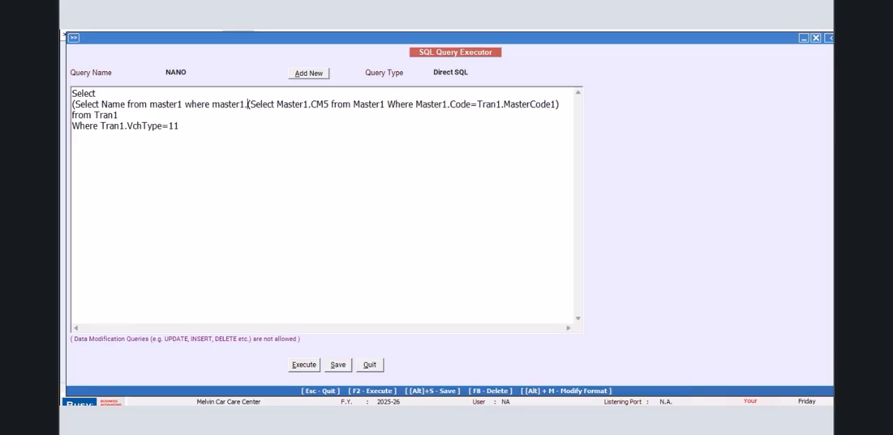
pyautogui.write('=')
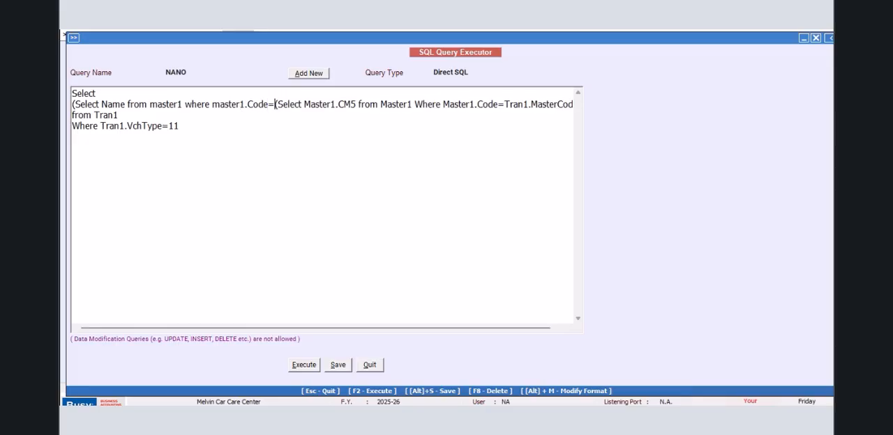
# - Close the outer Name subquery with a second bracket at the end of its line and execute the query
pyautogui.press('End')
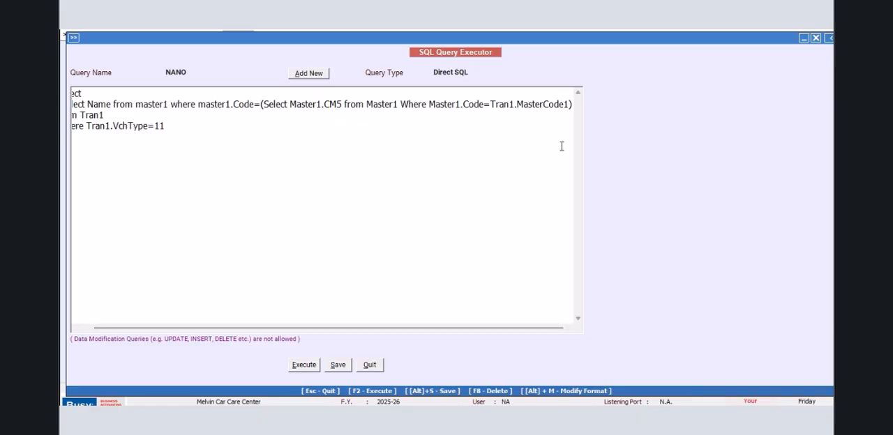
pyautogui.write(')')
pyautogui.click(293, 366)
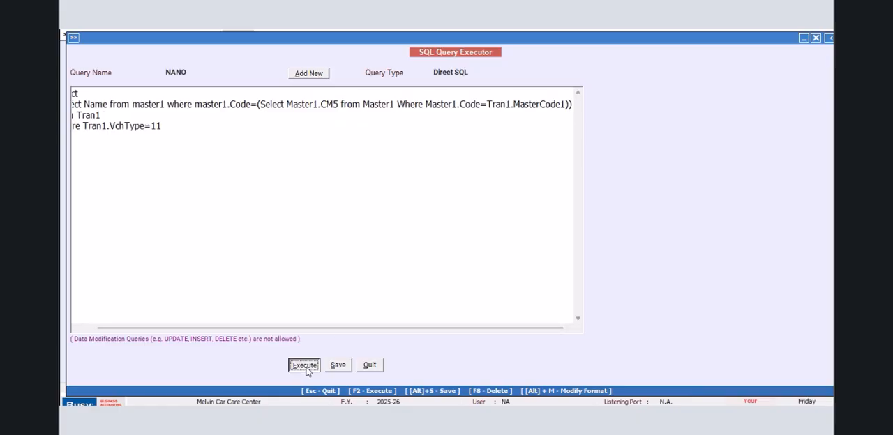
pyautogui.click(513, 248)
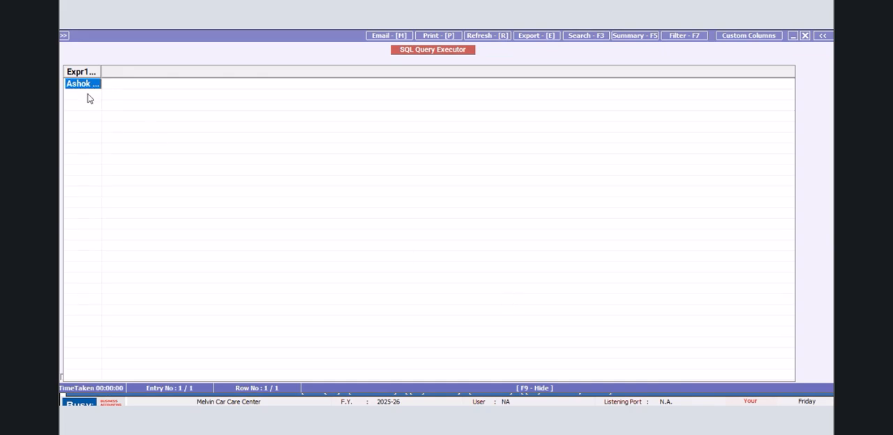
# - Widen the result column to show its full text, close the results and save the query
pyautogui.moveTo(189, 87); pyautogui.dragTo(150, 84)
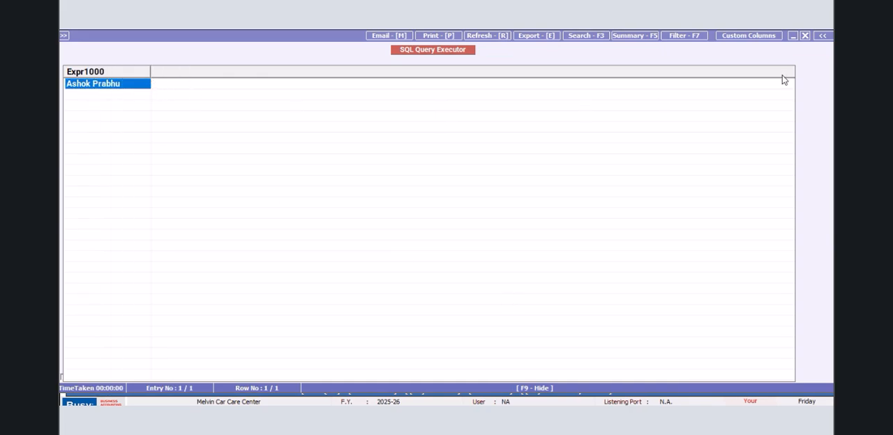
pyautogui.click(804, 36)
pyautogui.click(338, 365)
pyautogui.click(514, 248)
# - Add a comma after the Name subquery and begin a second subquery on a new line with (Select M2.OF1
pyautogui.click(574, 104)
pyautogui.press('Return')
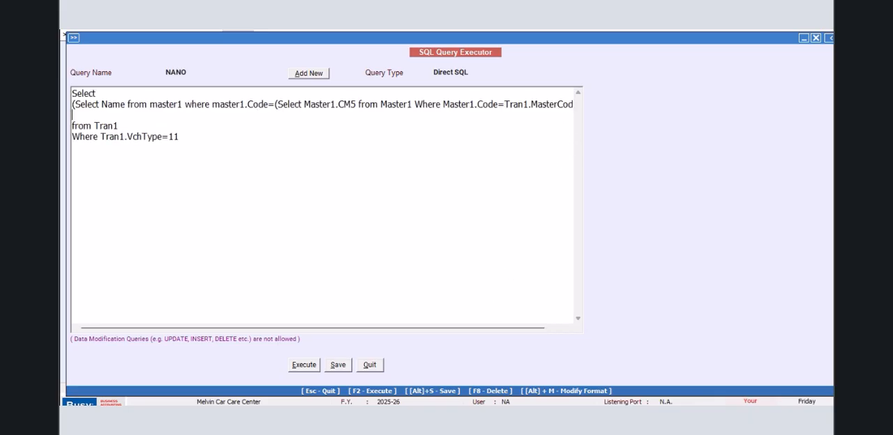
pyautogui.write('(Select M2.of')
pyautogui.press('BackSpace')
pyautogui.press('BackSpace')
pyautogui.write('OF1 FROM')
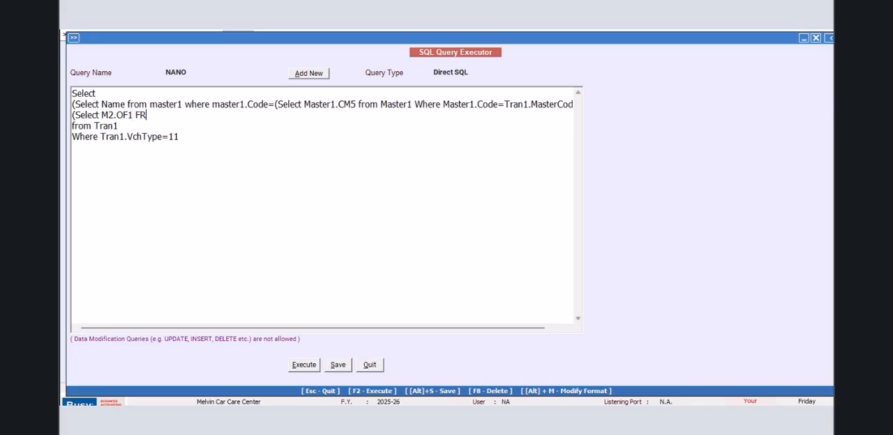
# - Continue the second subquery with from MasterAddressInfo as M2
pyautogui.press('BackSpace')
pyautogui.press('BackSpace')
pyautogui.press('BackSpace')
pyautogui.write('rom MasterAddress')
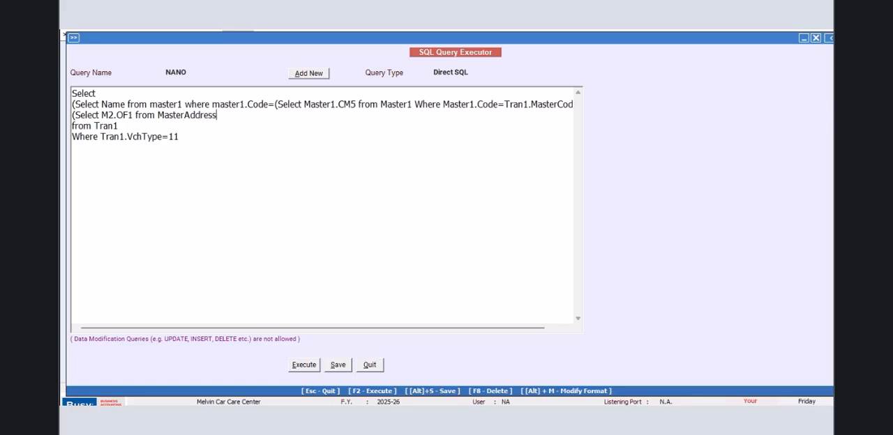
pyautogui.write('Info as M2 Where M')
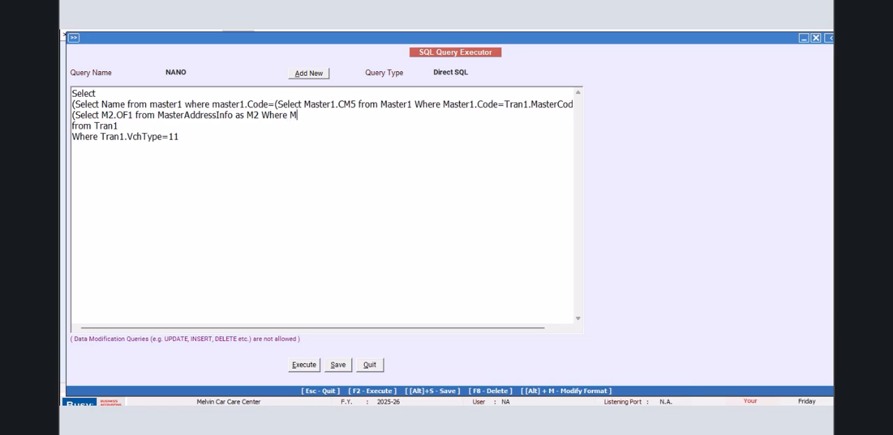
pyautogui.write('2.MasterCode=Tran1.MasterCode1')
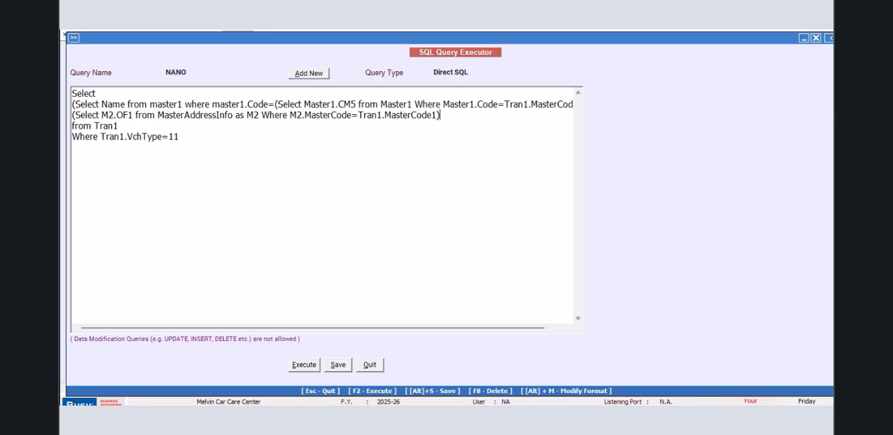
# - Save and execute the two-column query, and narrow the second result column
pyautogui.click(339, 364)
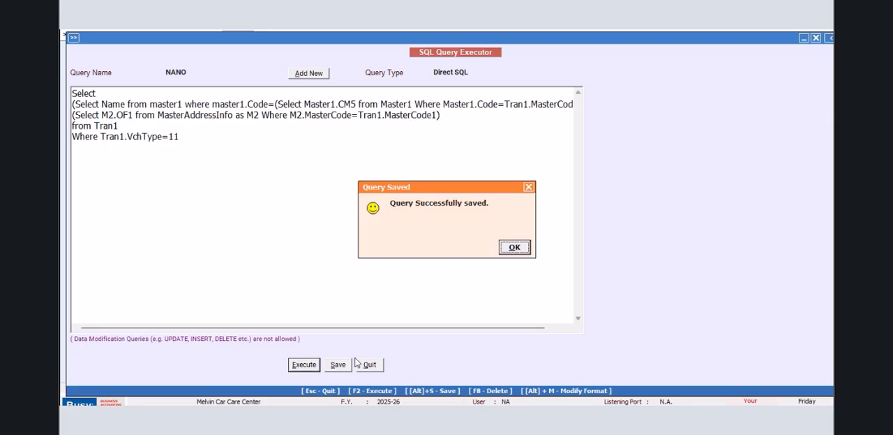
pyautogui.click(514, 249)
pyautogui.press('F2')
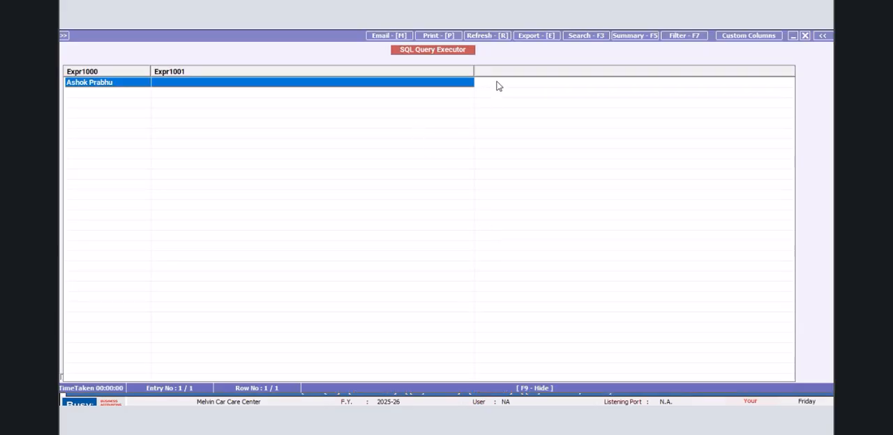
pyautogui.moveTo(474, 70); pyautogui.dragTo(330, 69)
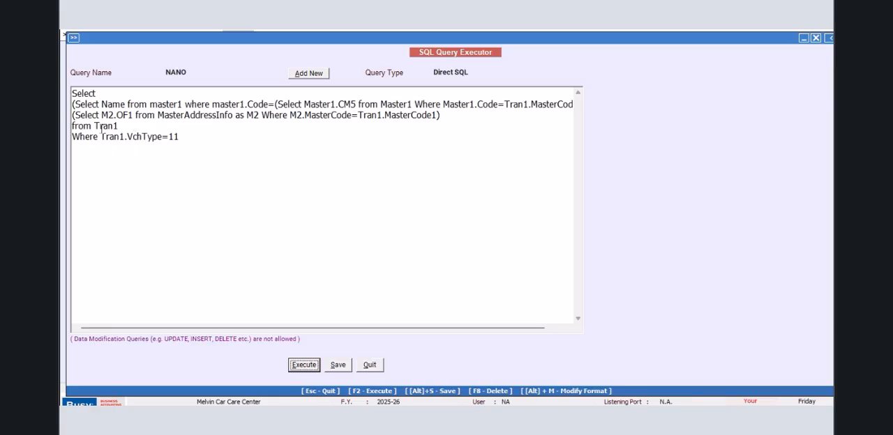
# - Execute the unchanged query again to check the M2.OF1 column, and close the results
pyautogui.click(275, 104)
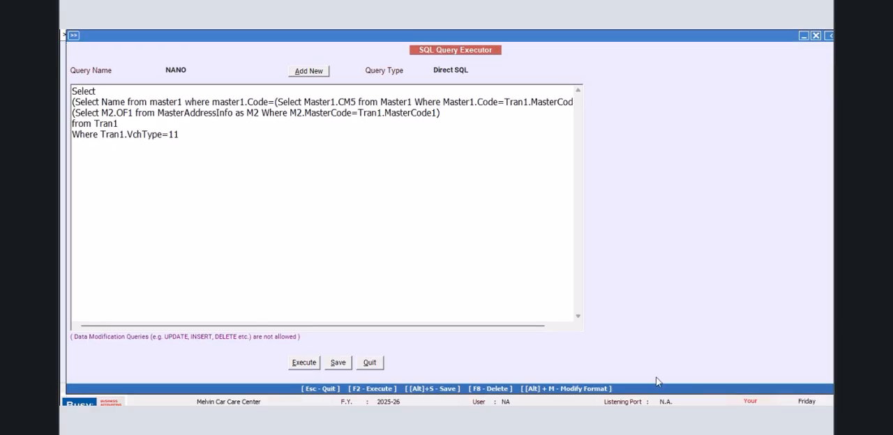
pyautogui.click(314, 364)
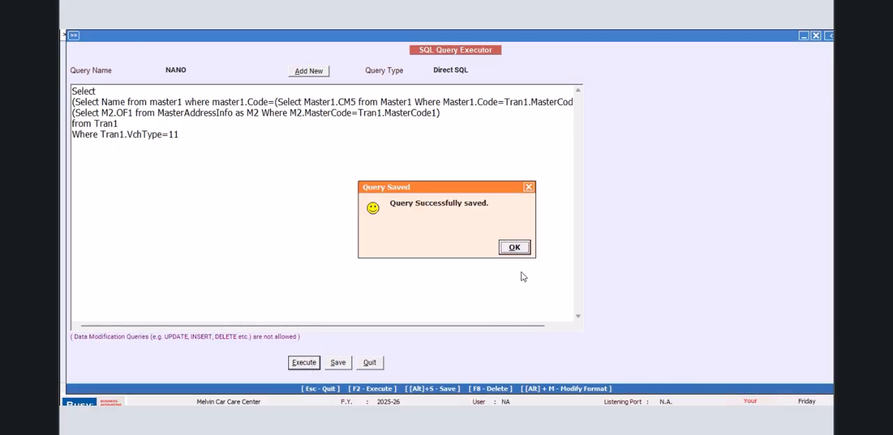
pyautogui.click(514, 252)
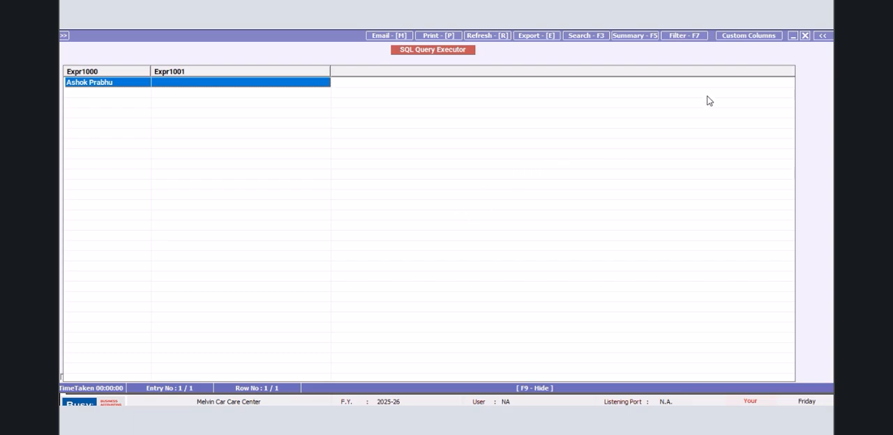
pyautogui.click(804, 36)
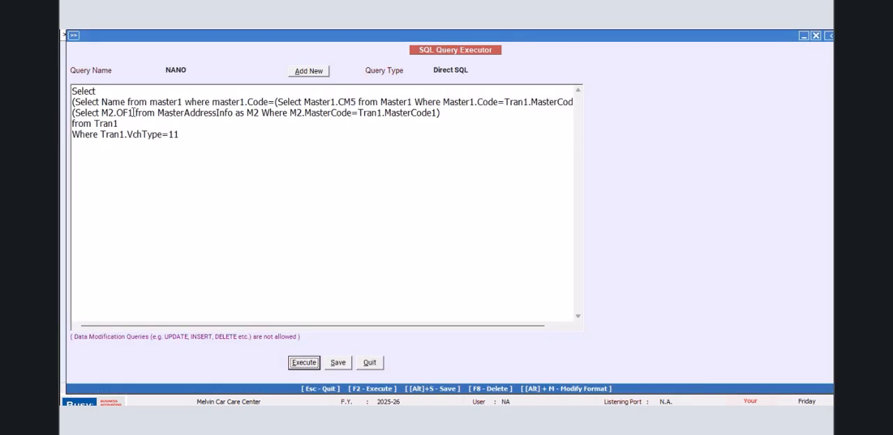
# - Replace the OF1 field with Address1 in the M2 subquery
pyautogui.press('BackSpace')
pyautogui.press('BackSpace')
pyautogui.press('BackSpace')
pyautogui.write('a')
pyautogui.press('BackSpace')
pyautogui.write('Address')
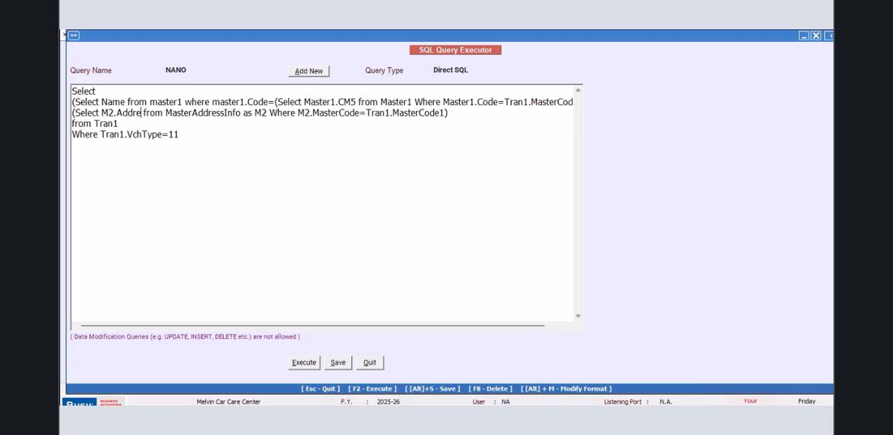
pyautogui.write('1')
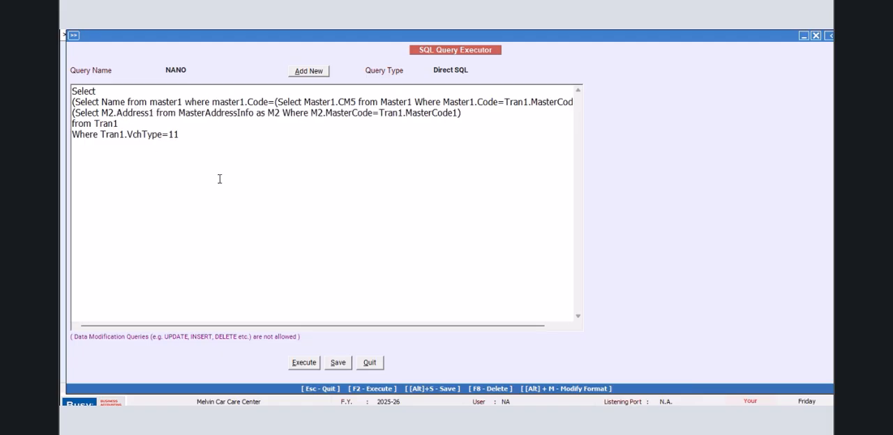
# - Execute the query to check the Address1 column, and return to the query text
pyautogui.click(304, 363)
pyautogui.click(512, 248)
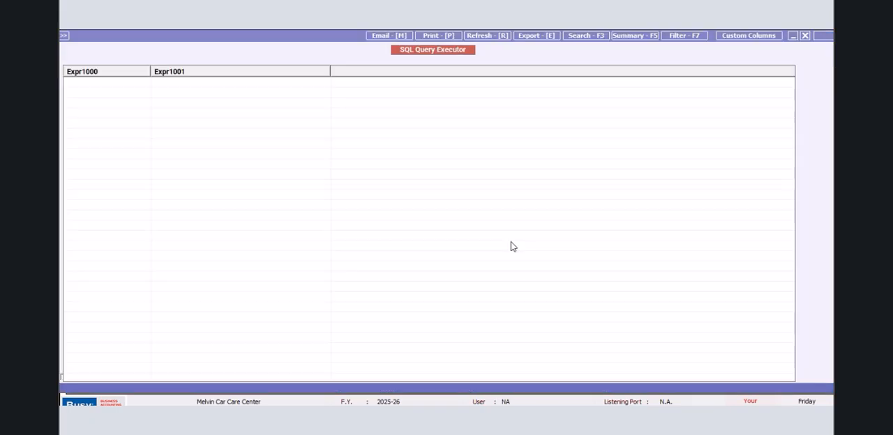
pyautogui.moveTo(330, 72); pyautogui.dragTo(325, 72)
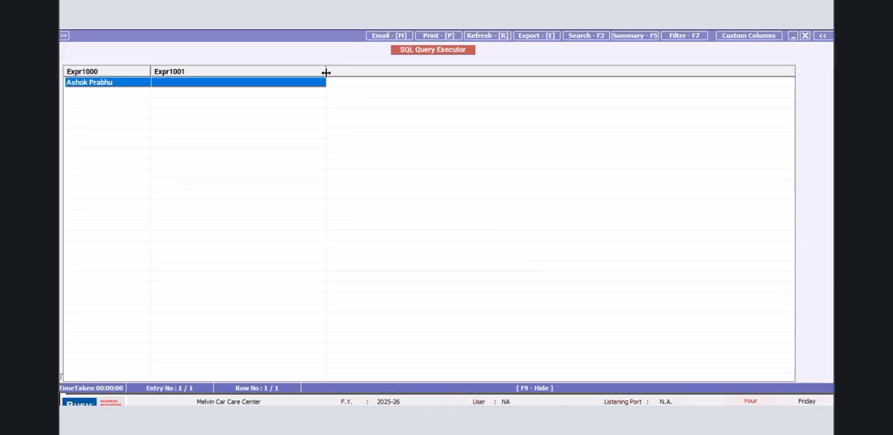
pyautogui.click(804, 35)
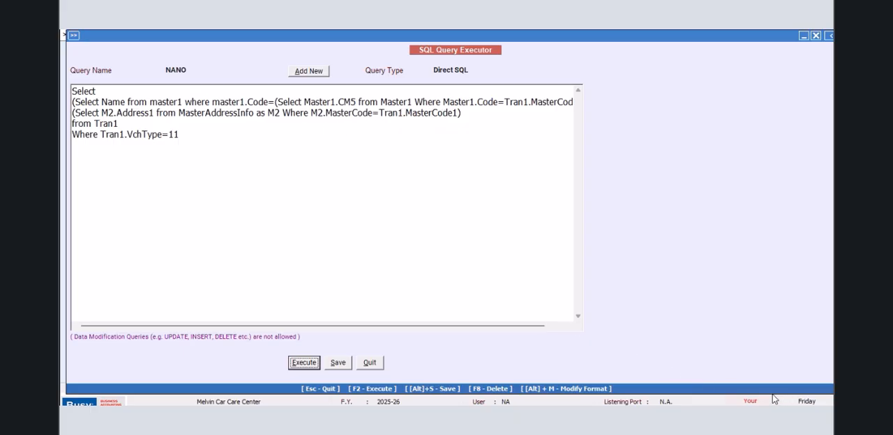
# - Replace Tran1.MasterCode1 in the M2.Address1 subquery with a copy of (Select Master1.CM5 from Master1 Where Master1.Code=Tran1.MasterCode1)
pyautogui.hotkey('shift', 'Tab')
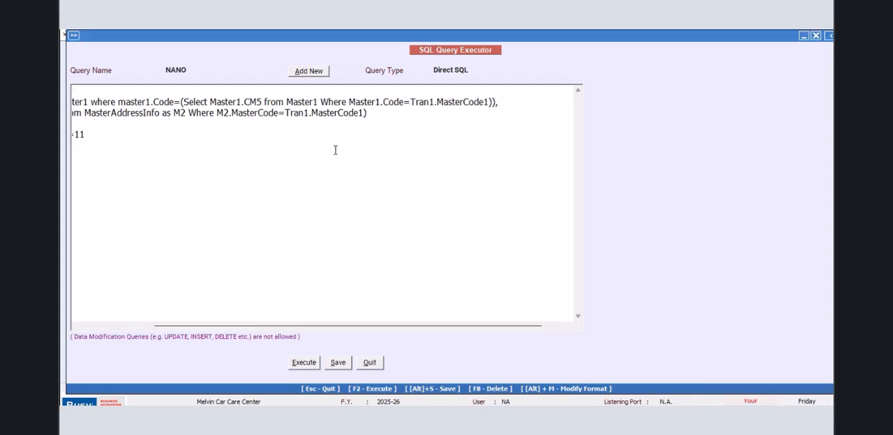
pyautogui.moveTo(181, 102); pyautogui.dragTo(496, 103)
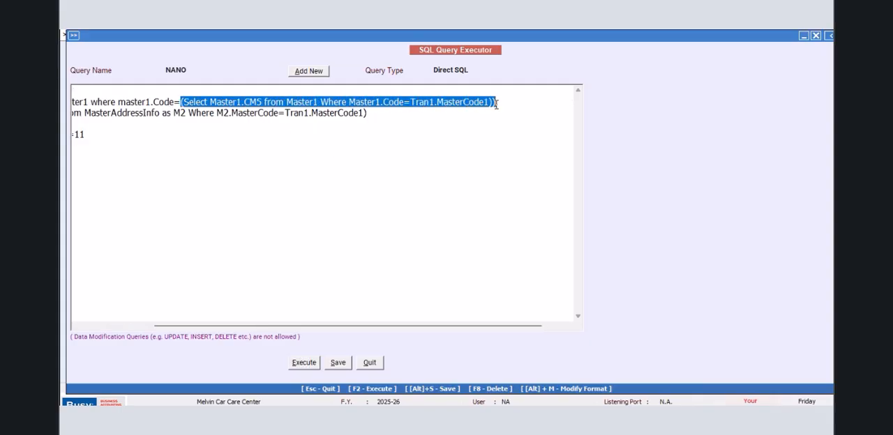
pyautogui.rightClick(453, 110)
pyautogui.click(460, 146)
pyautogui.moveTo(286, 112)
pyautogui.mouseDown()
pyautogui.moveTo(364, 113)
pyautogui.moveTo(286, 112)
pyautogui.mouseUp()
pyautogui.click(361, 114)
pyautogui.rightClick(286, 113)
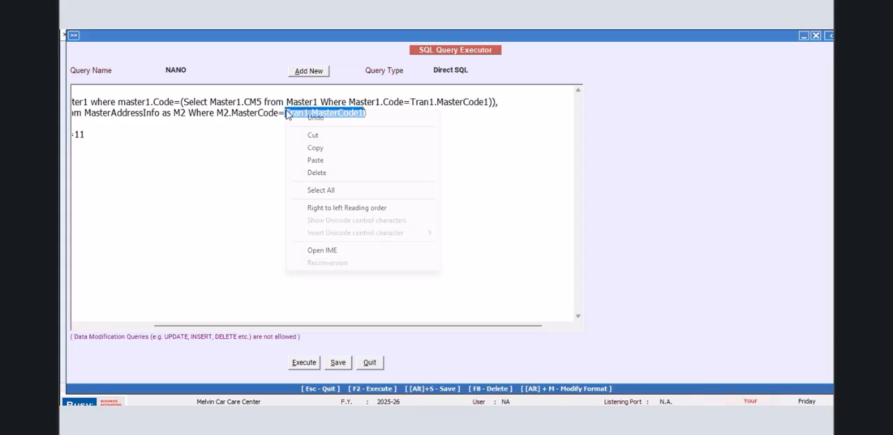
pyautogui.click(310, 161)
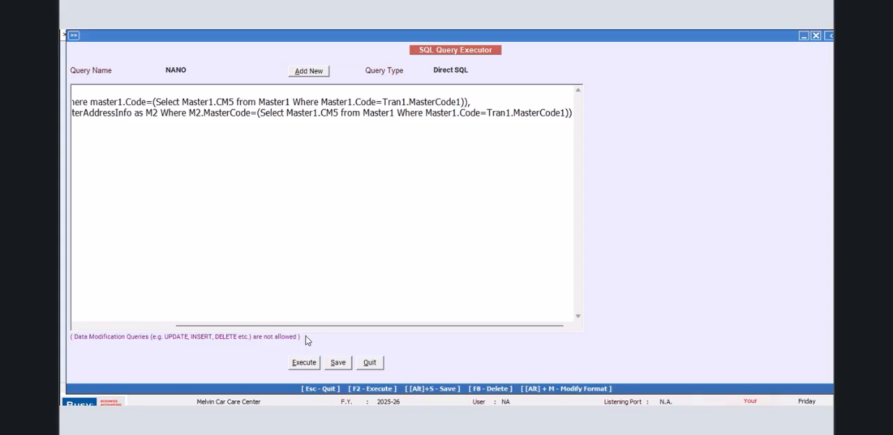
# - Duplicate the whole M2.Address1 subquery onto a new line below it, separated by a comma
pyautogui.moveTo(299, 325); pyautogui.dragTo(156, 313)
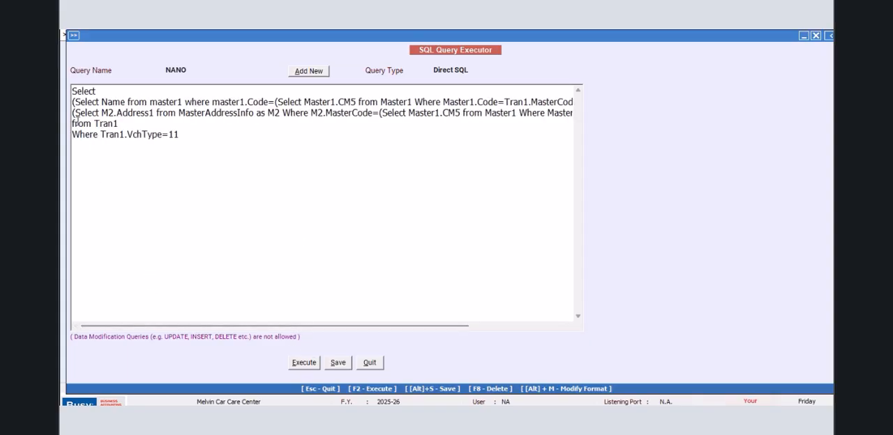
pyautogui.moveTo(73, 114); pyautogui.dragTo(581, 113)
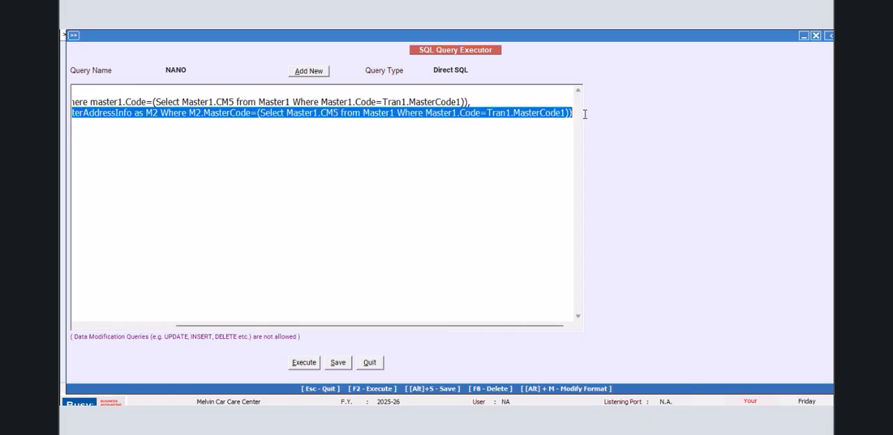
pyautogui.rightClick(543, 119)
pyautogui.click(566, 155)
pyautogui.click(573, 113)
pyautogui.write(',')
pyautogui.press('Return')
pyautogui.hotkey('ctrl', 'v')
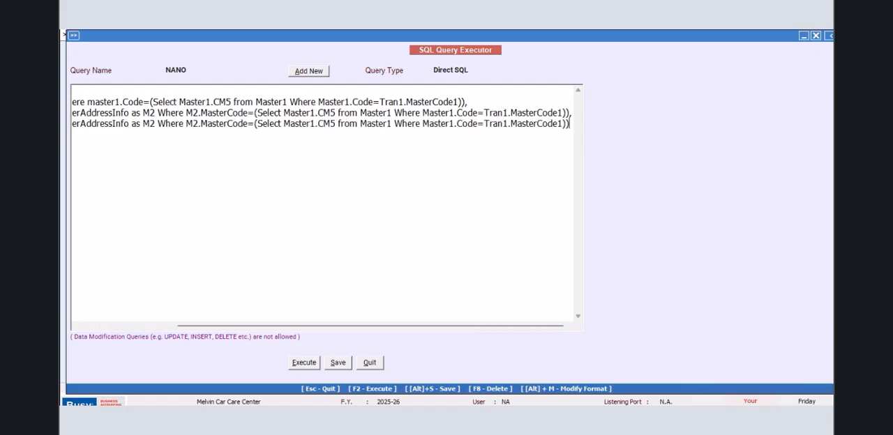
# - Change the selected field in the duplicated subquery to M2.Address2
pyautogui.moveTo(195, 326); pyautogui.dragTo(93, 328)
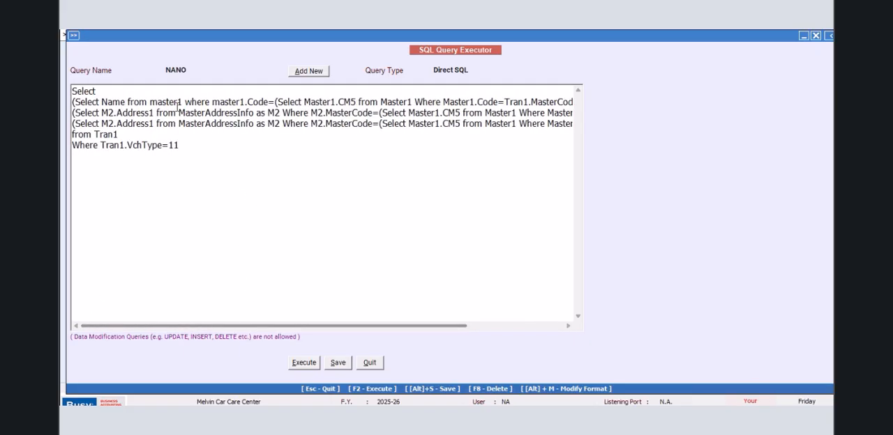
pyautogui.click(153, 123)
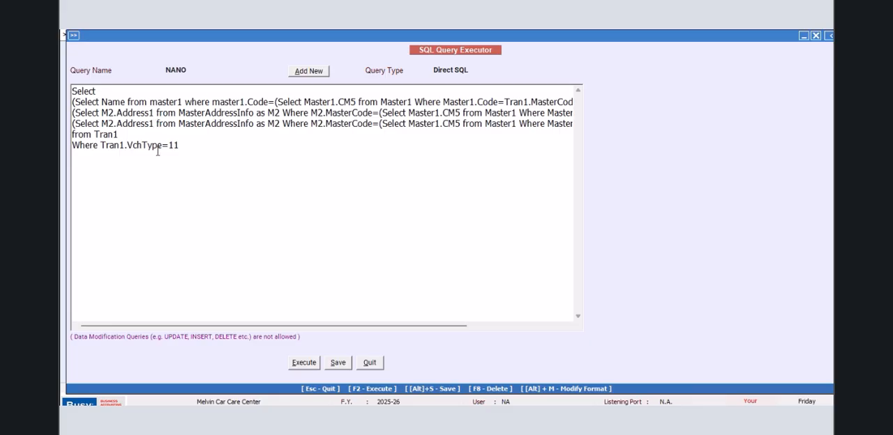
pyautogui.press('BackSpace')
pyautogui.write('2')
# - Add a comma after the M2.Address2 subquery and paste another copy of the address subquery on a new line
pyautogui.moveTo(276, 328); pyautogui.dragTo(454, 329)
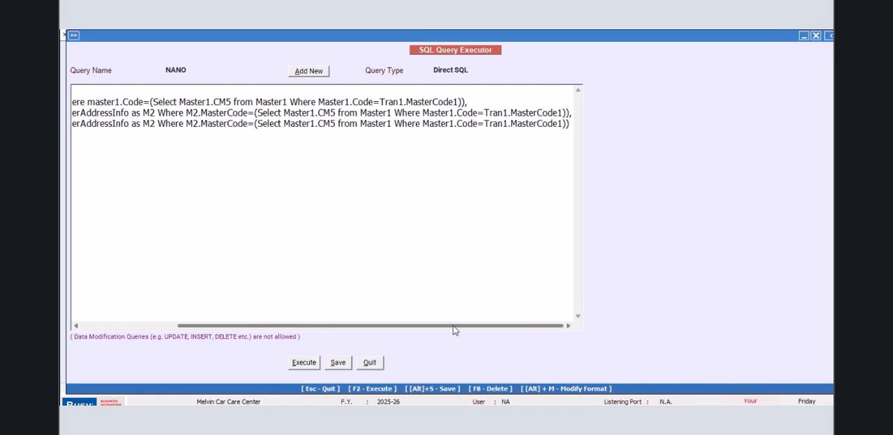
pyautogui.click(574, 127)
pyautogui.write(',')
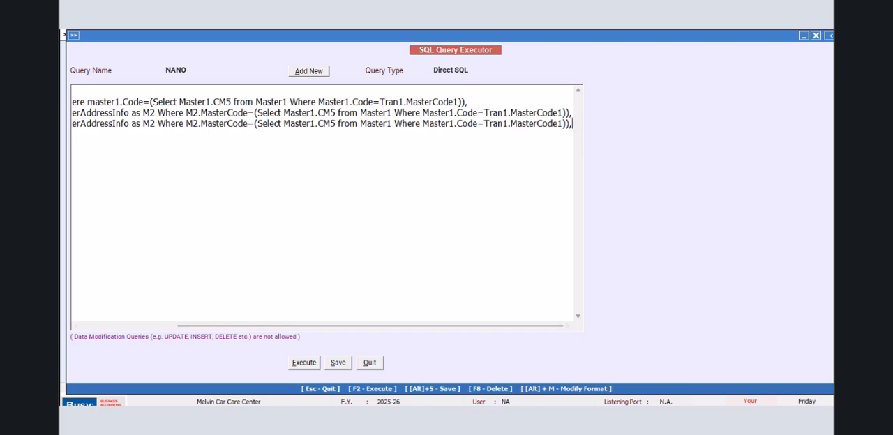
pyautogui.press('Return')
pyautogui.hotkey('ctrl', 'v')
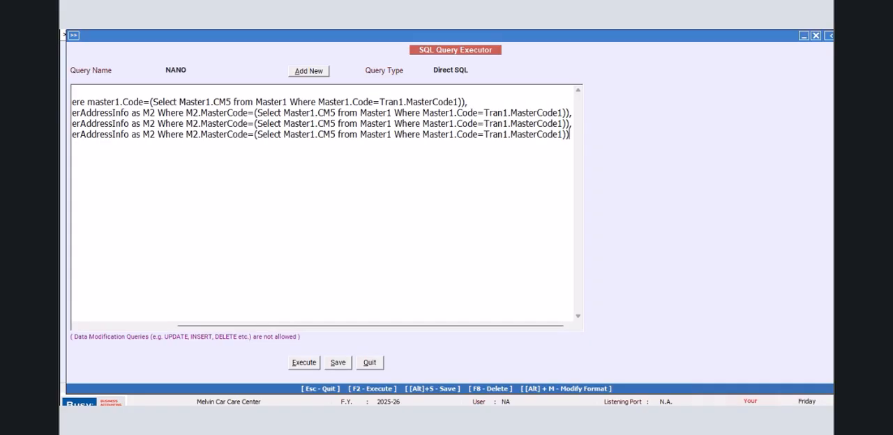
# - Change the selected field in the last pasted subquery to M2.Address3
pyautogui.moveTo(223, 326); pyautogui.dragTo(127, 325)
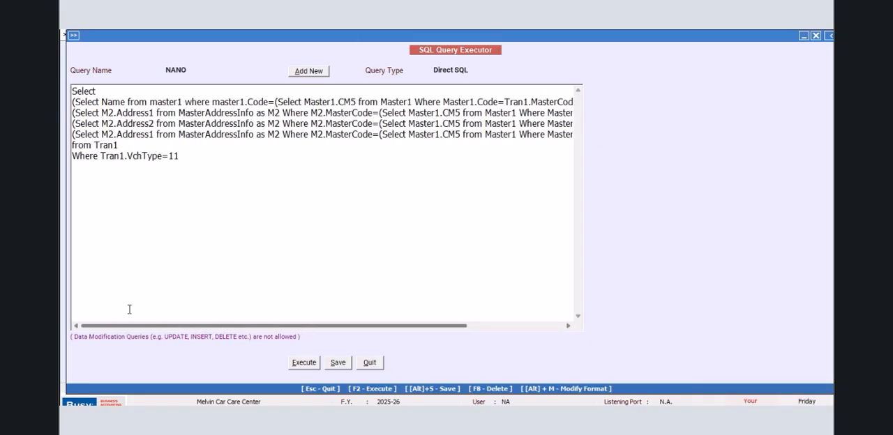
pyautogui.click(152, 134)
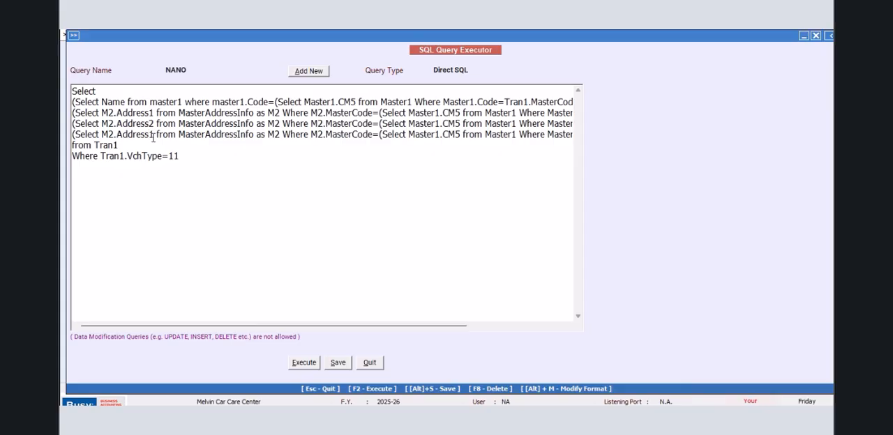
pyautogui.press('BackSpace')
pyautogui.write('3')
pyautogui.moveTo(292, 326); pyautogui.dragTo(442, 325)
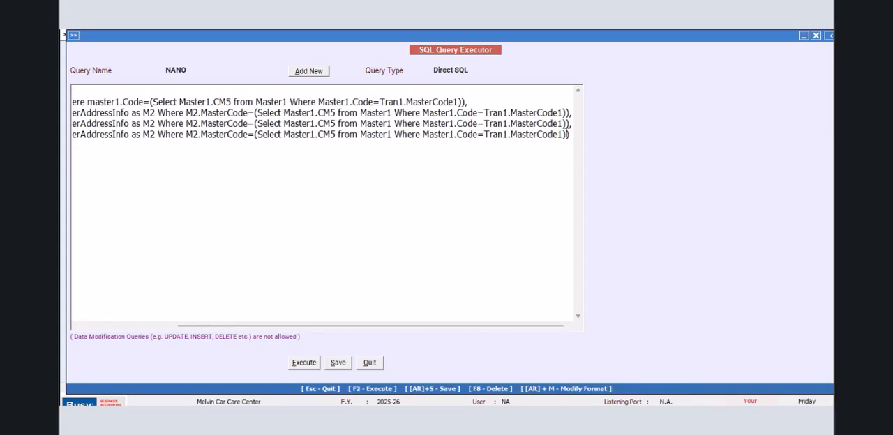
# - Add a comma, paste another copy of the address subquery on a new line and change its field to M2.Address4
pyautogui.click(572, 135)
pyautogui.press('Return')
pyautogui.hotkey('ctrl', 'v')
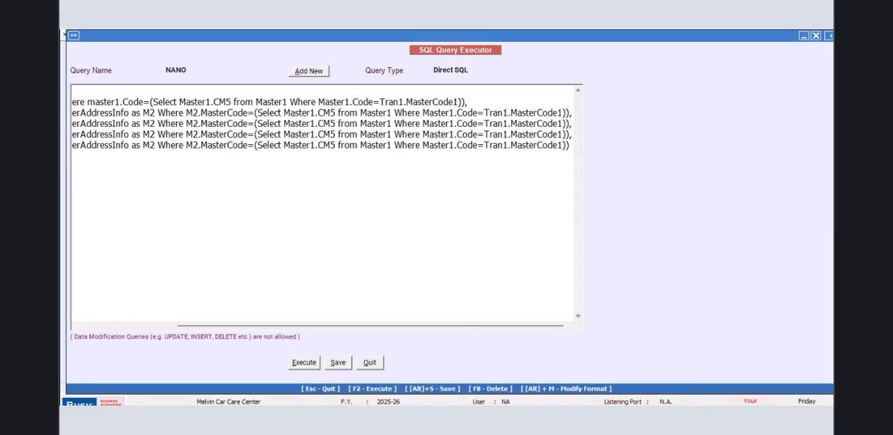
pyautogui.moveTo(198, 326); pyautogui.dragTo(102, 326)
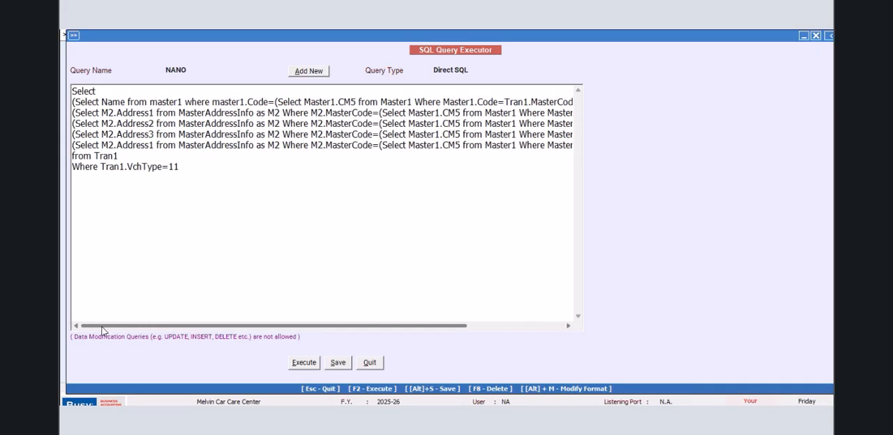
pyautogui.click(154, 146)
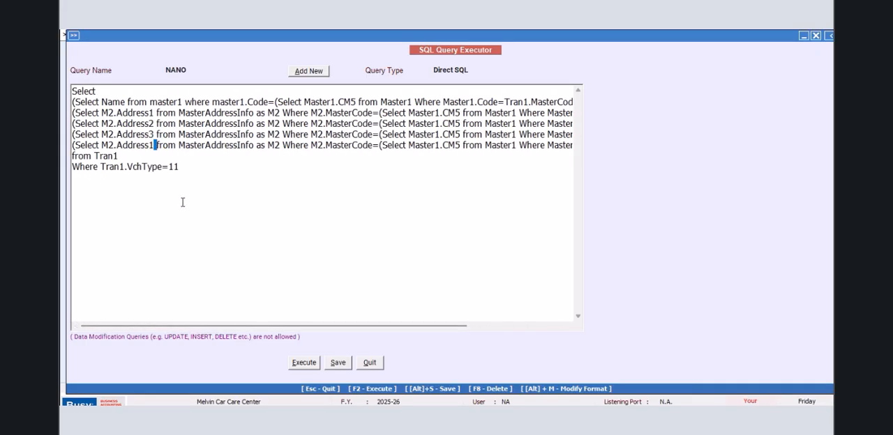
pyautogui.press('BackSpace')
pyautogui.write('4')
# - Add a comma after the M2.Address4 subquery, paste another copy on a new line and change its field to M2.MOBILE
pyautogui.moveTo(268, 325); pyautogui.dragTo(459, 289)
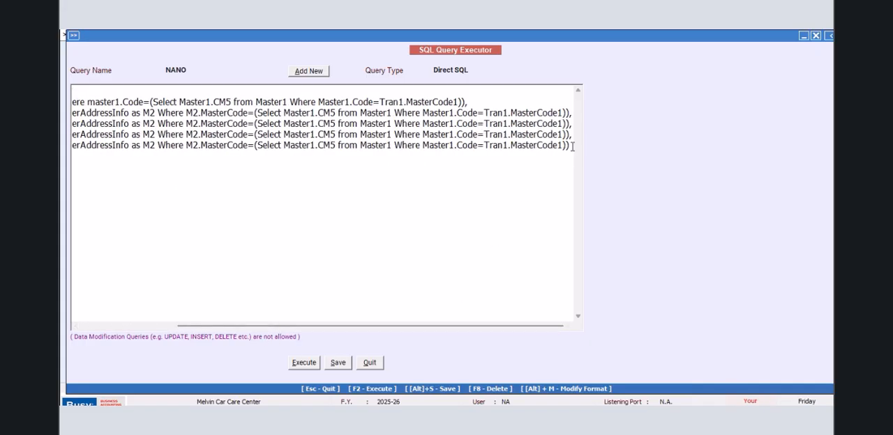
pyautogui.write(',')
pyautogui.press('Return')
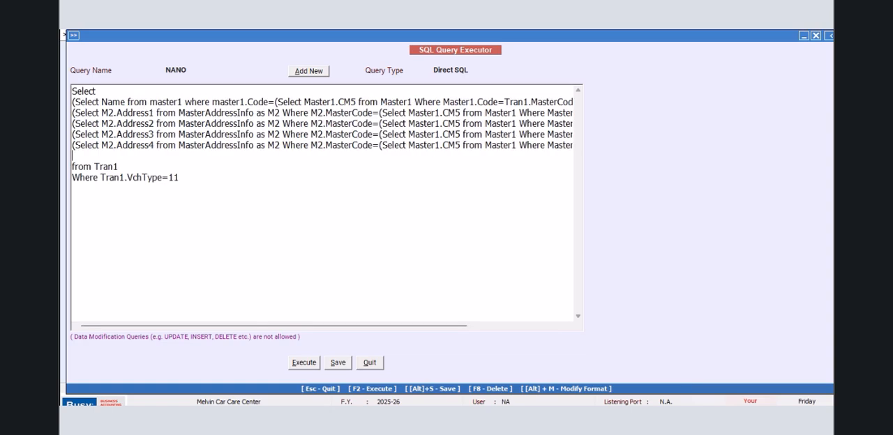
pyautogui.hotkey('ctrl', 'v')
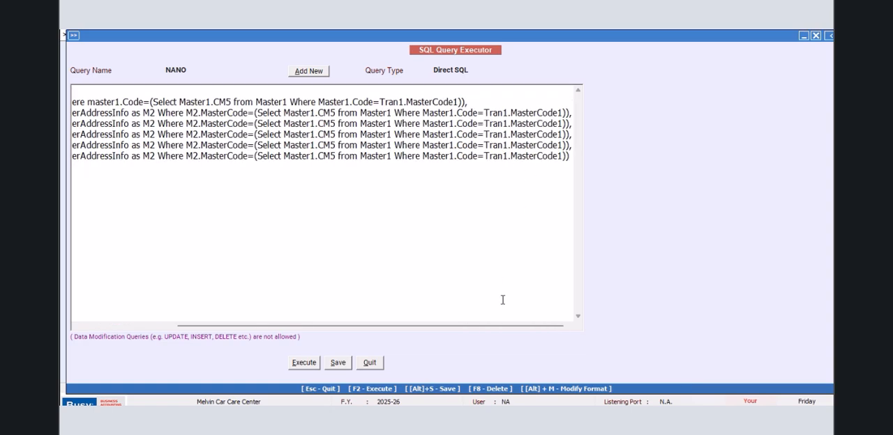
pyautogui.moveTo(455, 328); pyautogui.dragTo(263, 329)
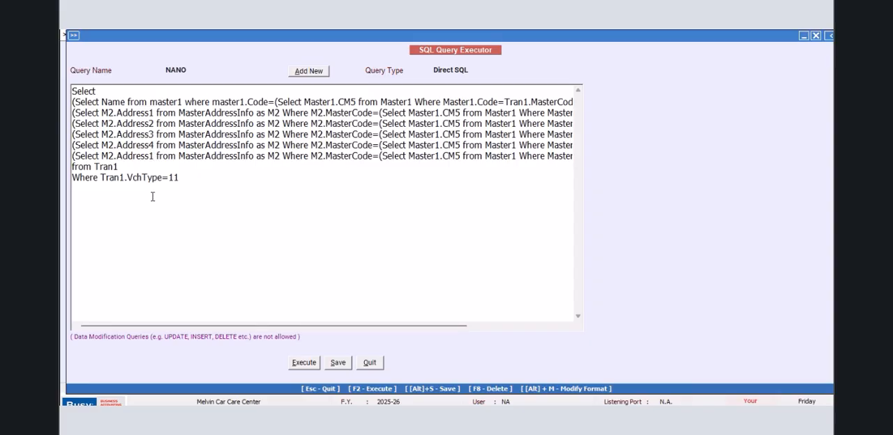
pyautogui.press('BackSpace')
pyautogui.press('BackSpace')
pyautogui.press('BackSpace')
pyautogui.press('BackSpace')
pyautogui.press('BackSpace')
pyautogui.press('BackSpace')
pyautogui.press('BackSpace')
pyautogui.press('BackSpace')
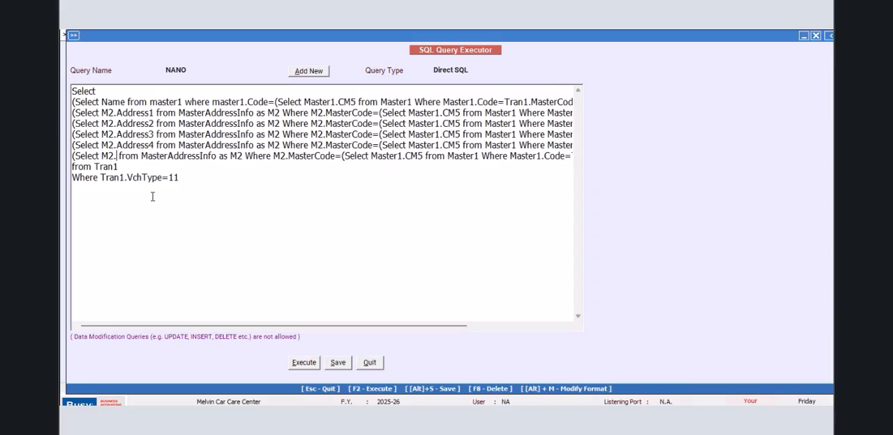
pyautogui.write('MOBILE')
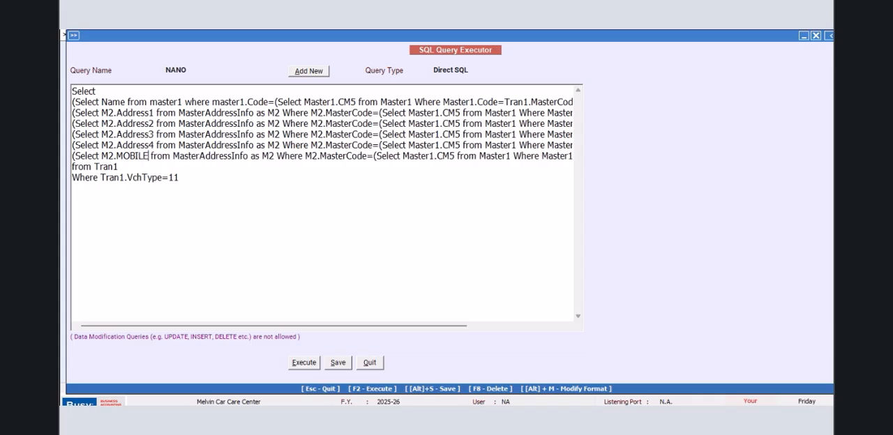
# - Save the NANO query and execute it
pyautogui.click(339, 365)
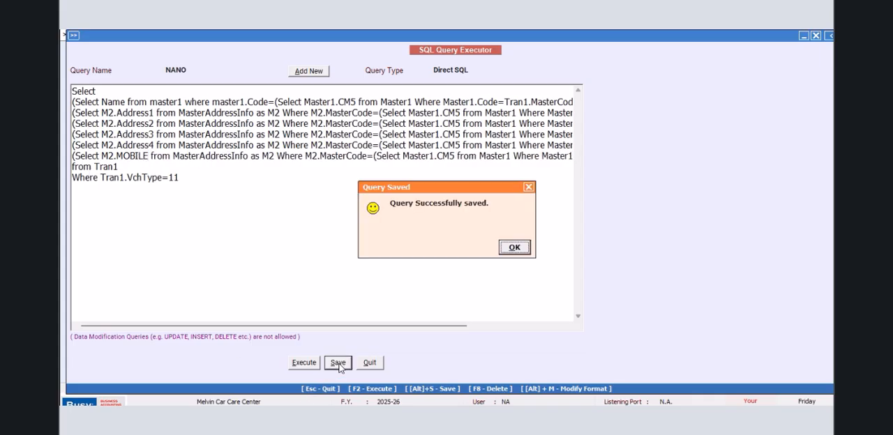
pyautogui.click(514, 248)
pyautogui.click(514, 248)
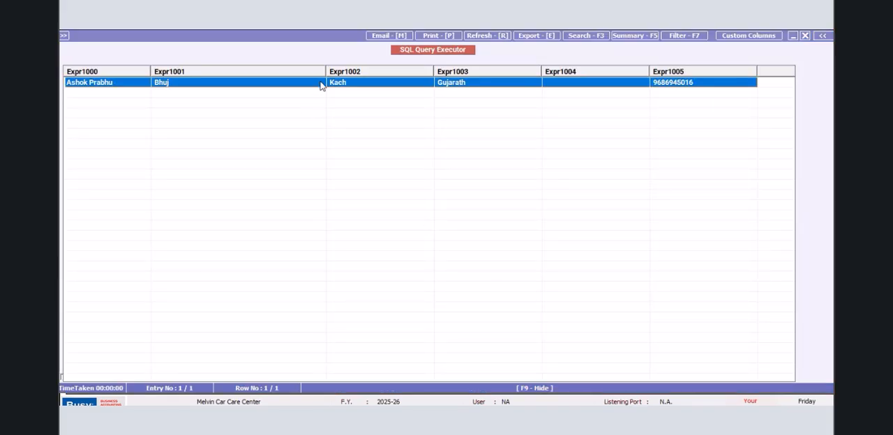
# - Narrow the address columns in the query result to view all fields together, and close the result
pyautogui.moveTo(326, 70); pyautogui.dragTo(230, 69)
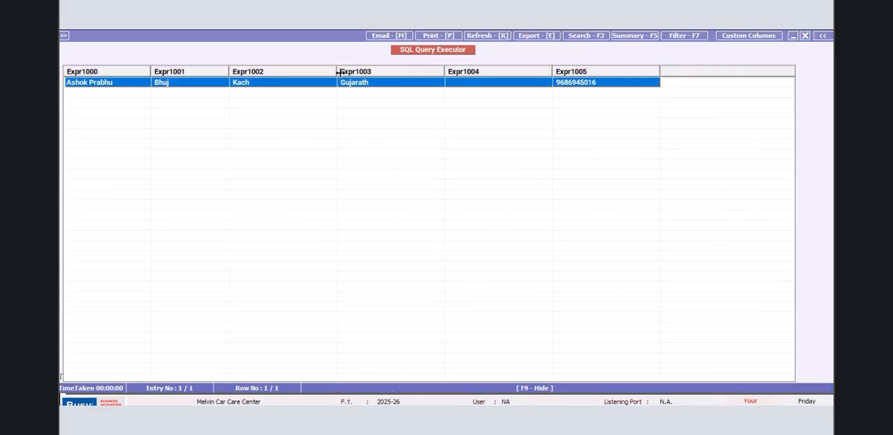
pyautogui.moveTo(333, 71); pyautogui.dragTo(281, 72)
pyautogui.moveTo(387, 68); pyautogui.dragTo(340, 71)
pyautogui.moveTo(451, 71); pyautogui.dragTo(402, 71)
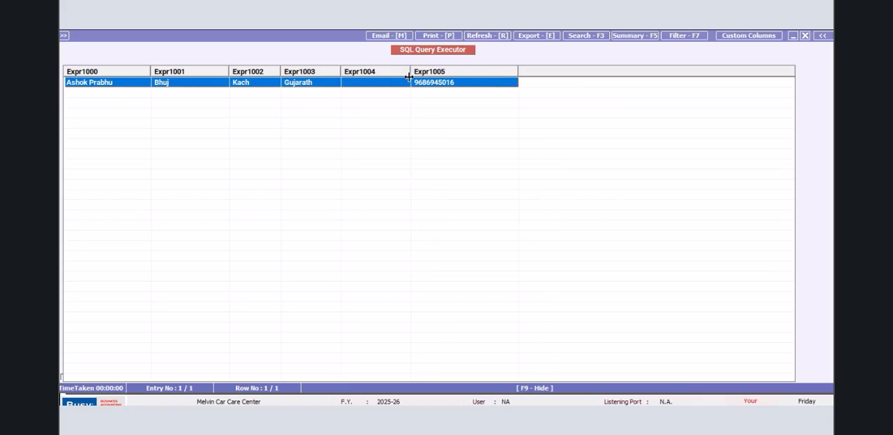
pyautogui.click(804, 35)
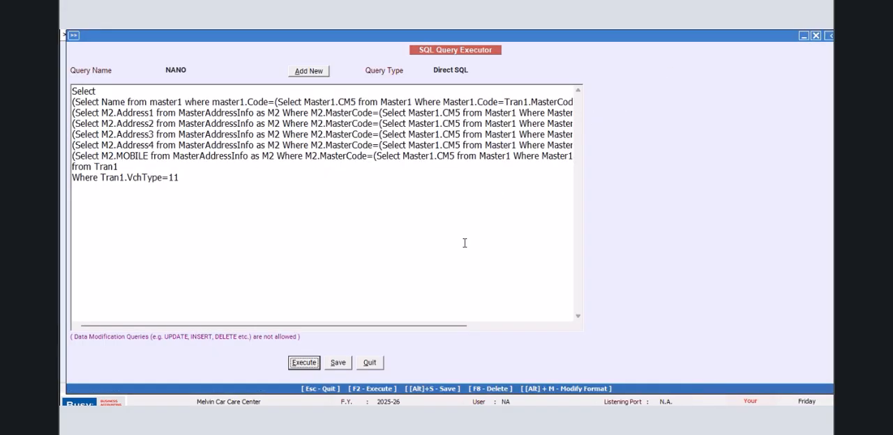
# - Save the query again and move the Tran1.VchType=11 condition onto its own line starting with AND
pyautogui.click(338, 362)
pyautogui.click(510, 248)
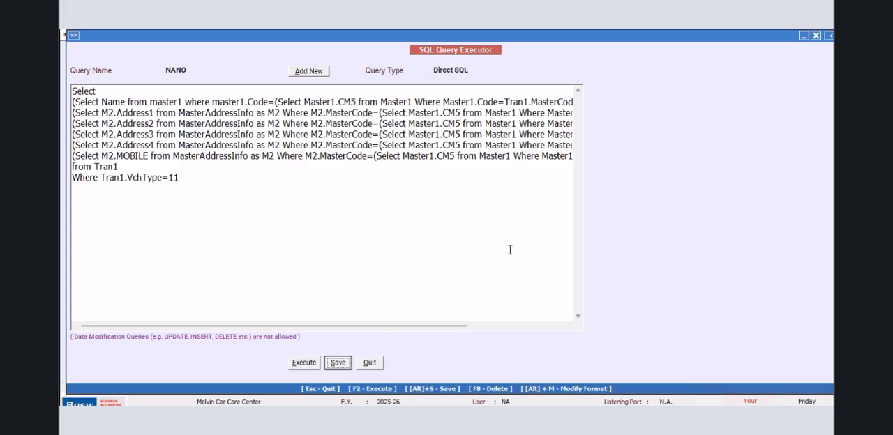
pyautogui.click(101, 177)
pyautogui.press('Return')
pyautogui.write('AND')
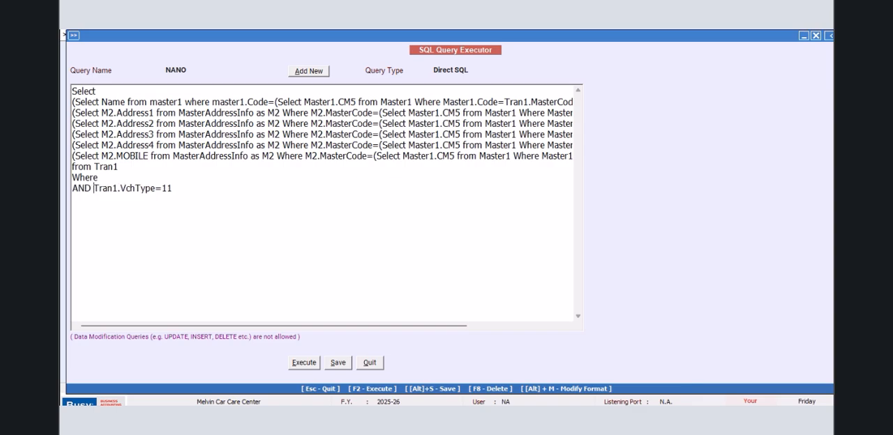
# - Start the first condition after Where with Tran1.MasterCode1=
pyautogui.doubleClick(124, 177)
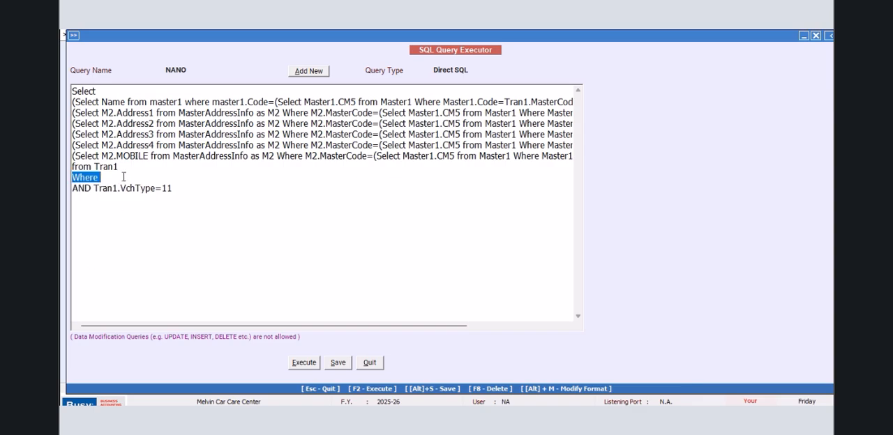
pyautogui.click(123, 177)
pyautogui.write('tTr')
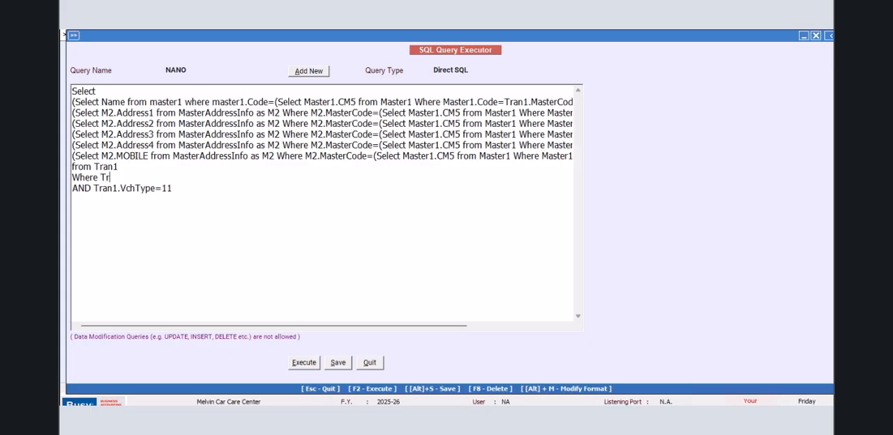
pyautogui.write('an1.VchCode')
pyautogui.press('BackSpace')
pyautogui.press('BackSpace')
pyautogui.press('BackSpace')
pyautogui.press('BackSpace')
pyautogui.press('BackSpace')
pyautogui.press('BackSpace')
pyautogui.write('MaserTER')
pyautogui.press('BackSpace')
pyautogui.press('BackSpace')
pyautogui.write('terCode1=(Select Master')
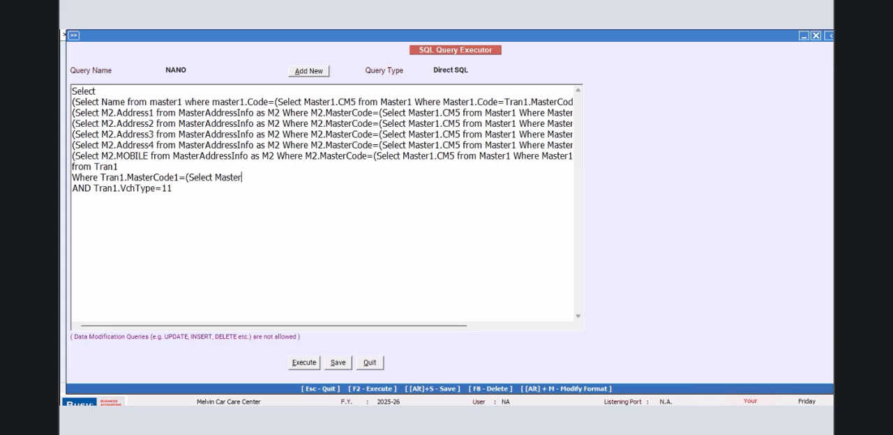
pyautogui.write('1.Code from Master')
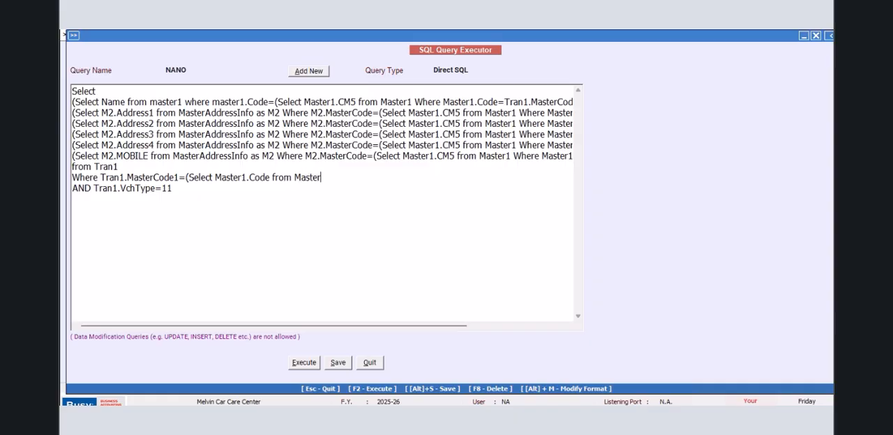
pyautogui.write('1 Where Master1')
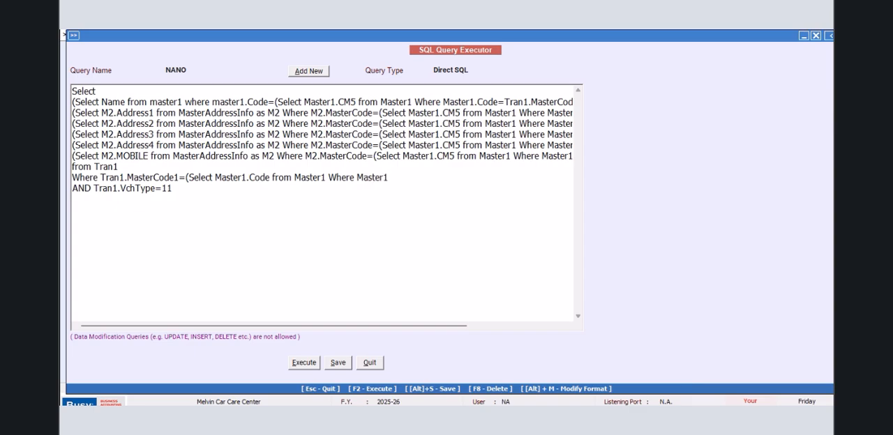
pyautogui.write('.VchCode=@VchCode@')
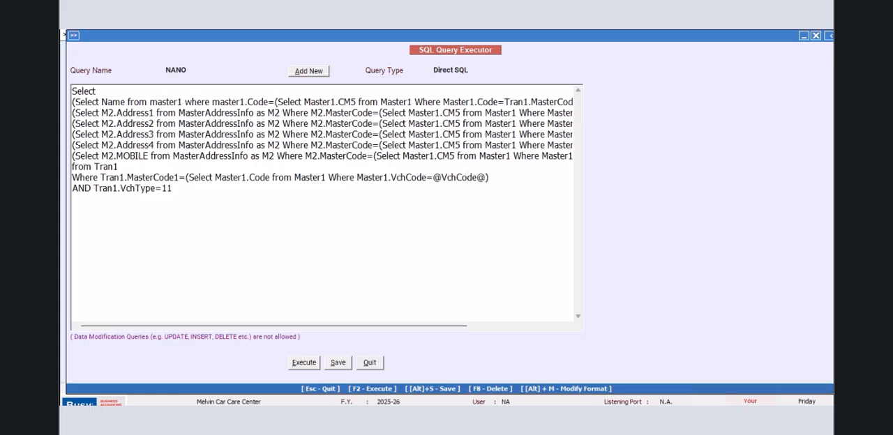
# - Set the query type to Vch. Header(Inventory), save the query and leave the SQL Query Executor
pyautogui.click(473, 69)
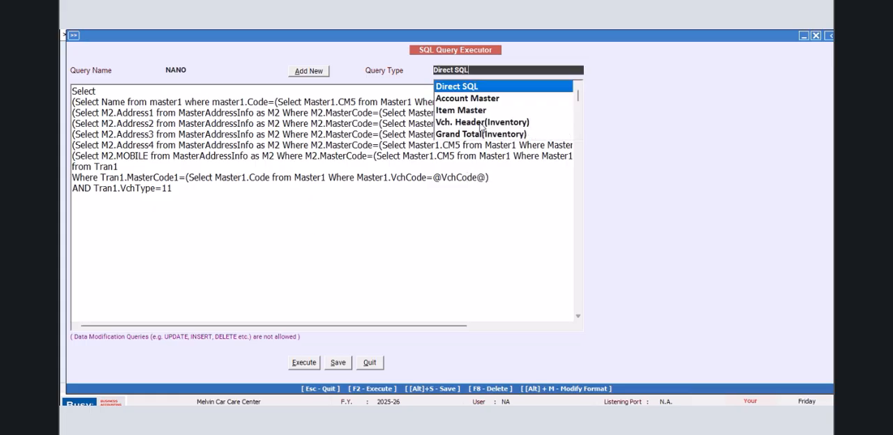
pyautogui.click(507, 124)
pyautogui.click(337, 362)
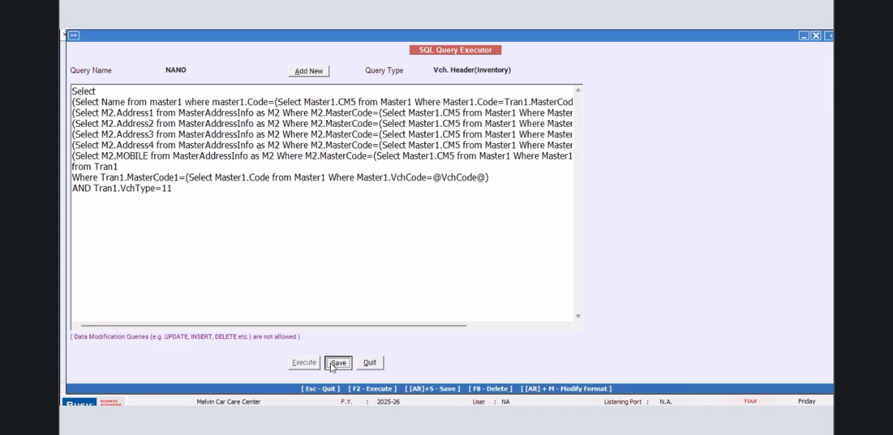
pyautogui.click(509, 248)
pyautogui.click(378, 362)
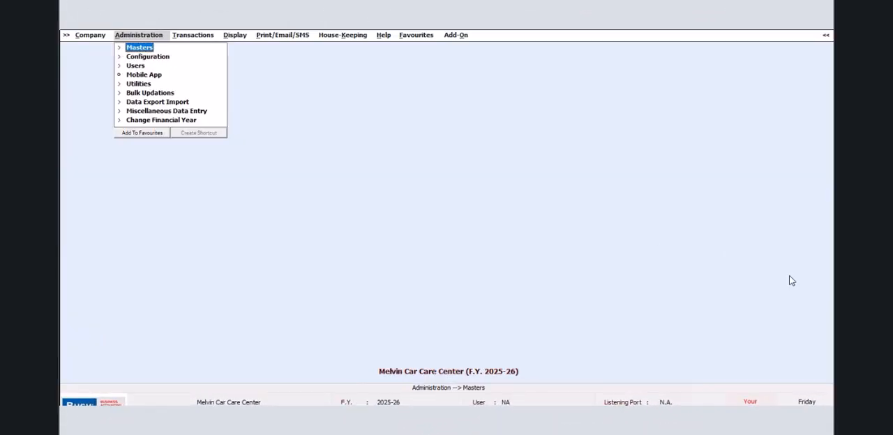
# - Open the advanced document configuration
pyautogui.click(824, 37)
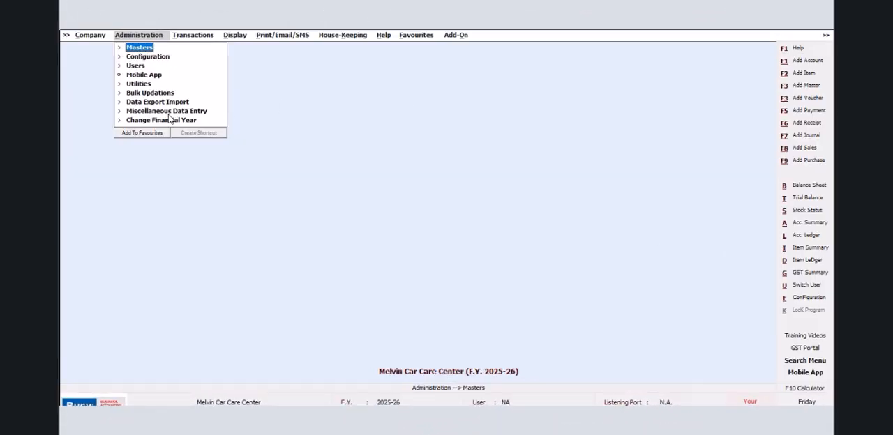
pyautogui.click(148, 57)
pyautogui.click(155, 147)
pyautogui.click(165, 166)
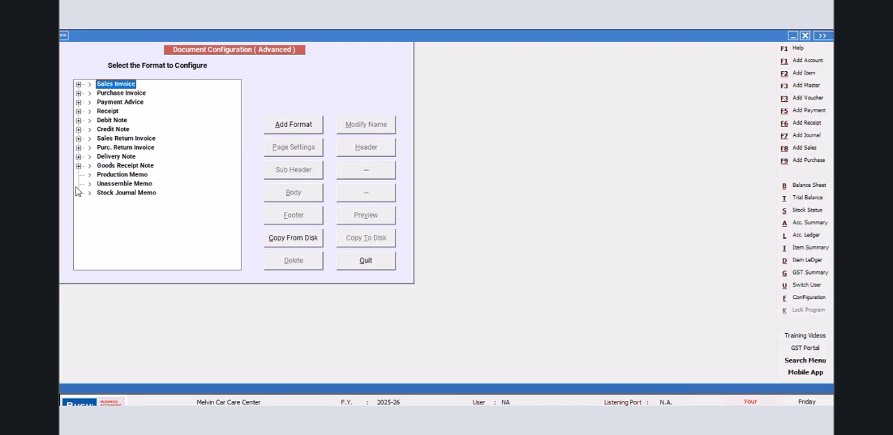
# - Add a document format named JOB WORK under Goods Receipt Note and save it
pyautogui.click(83, 167)
pyautogui.click(122, 167)
pyautogui.click(301, 129)
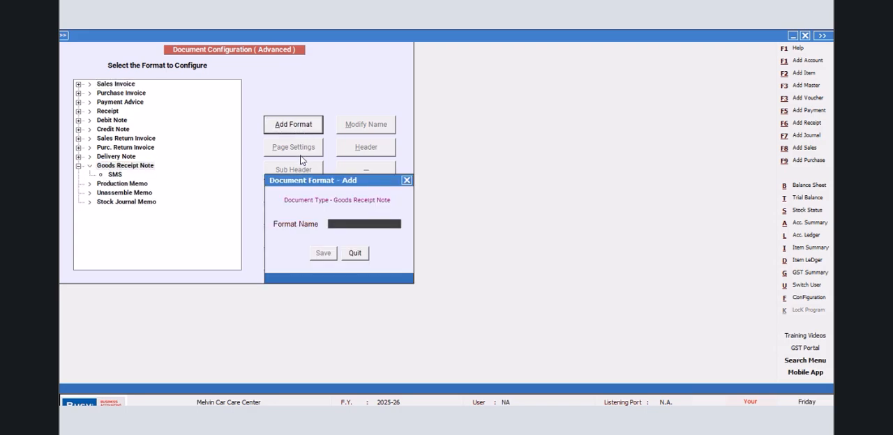
pyautogui.write('NEW DESIGN')
pyautogui.press('BackSpace')
pyautogui.press('BackSpace')
pyautogui.press('BackSpace')
pyautogui.press('BackSpace')
pyautogui.write('JOB WORK')
pyautogui.click(326, 255)
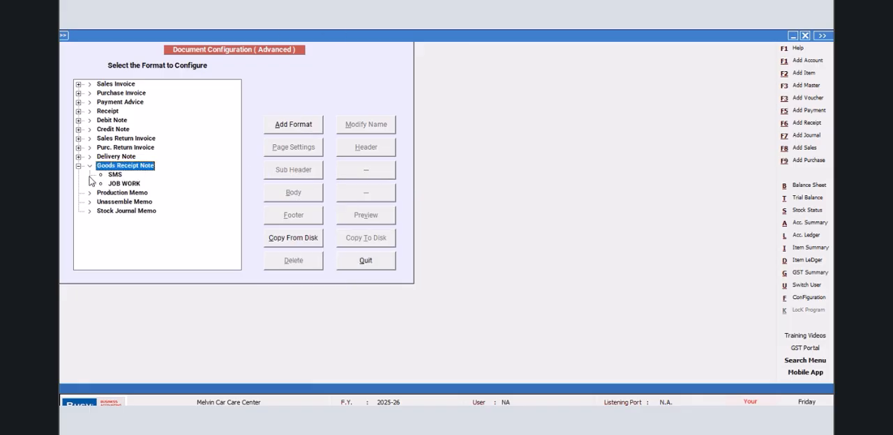
# - Open the page settings of the JOB WORK format and close them
pyautogui.click(122, 184)
pyautogui.click(289, 149)
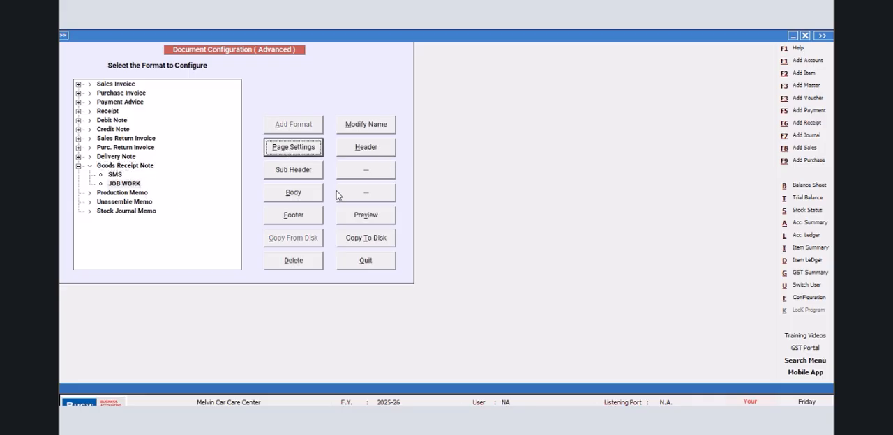
pyautogui.click(336, 324)
# - Open the JOB WORK format's header script and add blank lines down to line 17
pyautogui.click(371, 146)
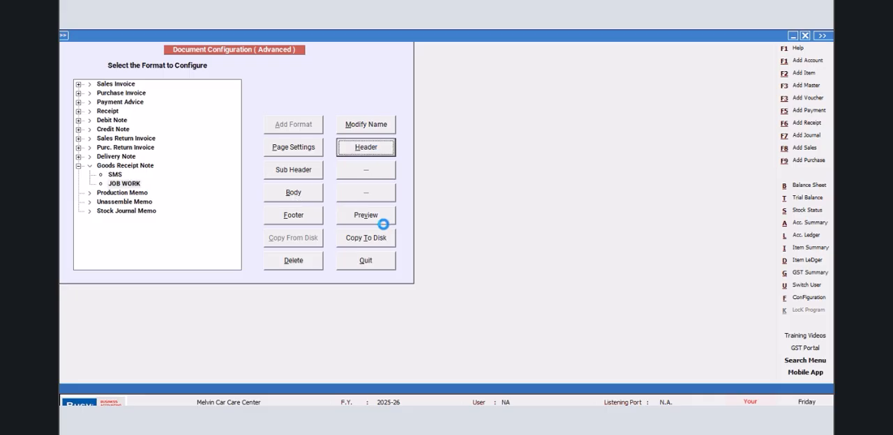
pyautogui.press('Return')
pyautogui.press('Return')
pyautogui.press('Return')
pyautogui.press('Return')
pyautogui.press('Return')
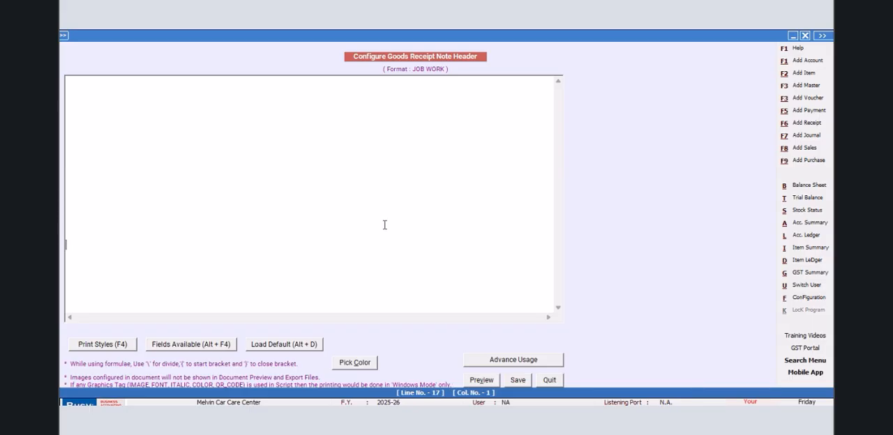
# - Insert the CPI12_ON and CPI12_OFF print style tags on line 17 of the header
pyautogui.press('F4')
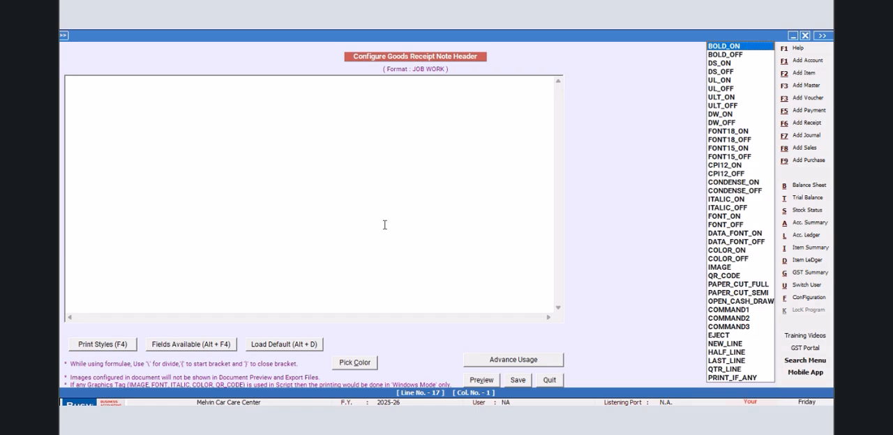
pyautogui.click(716, 168)
pyautogui.press('Return')
pyautogui.press('F4')
pyautogui.press('Down')
pyautogui.press('Return')
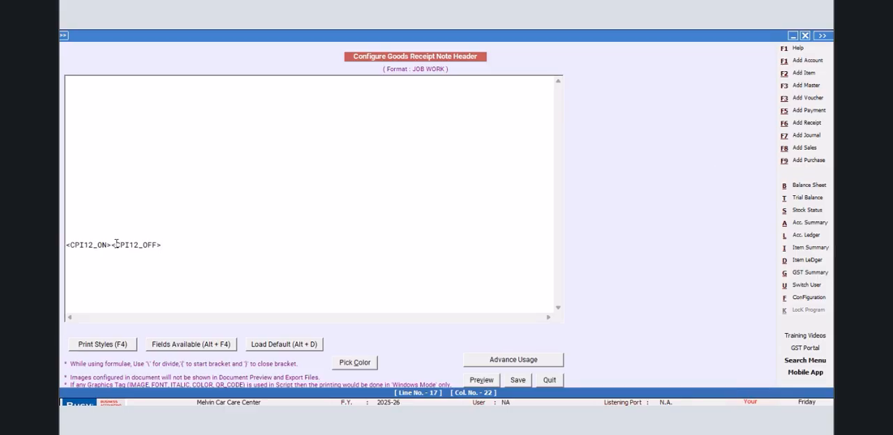
# - Insert the BLANK_SPACE,96,L field followed by a BLH,F tag between the CPI12_ON and CPI12_OFF tags on line 17
pyautogui.click(158, 343)
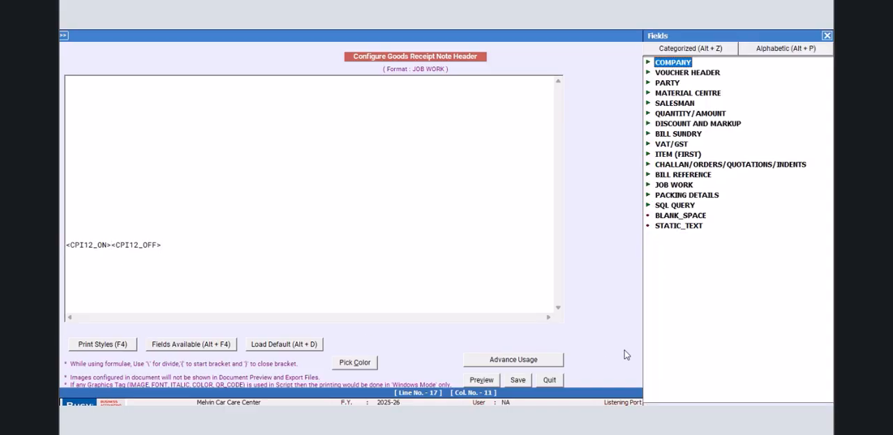
pyautogui.click(666, 217)
pyautogui.doubleClick(666, 217)
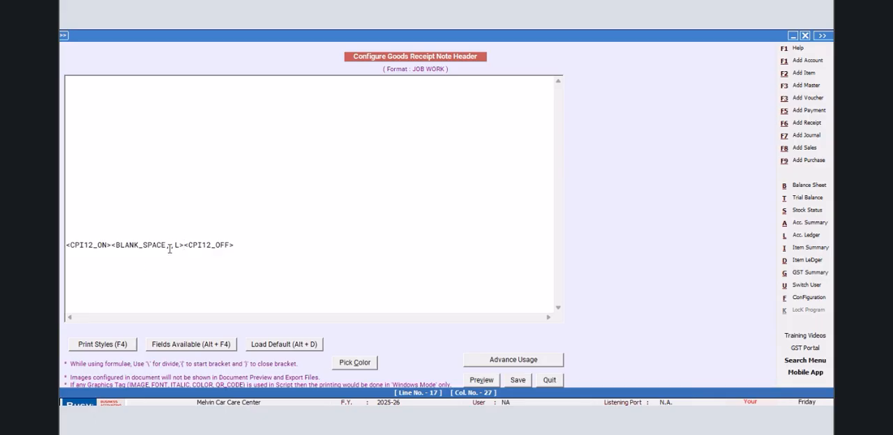
pyautogui.write('96,L><BLH,F>')
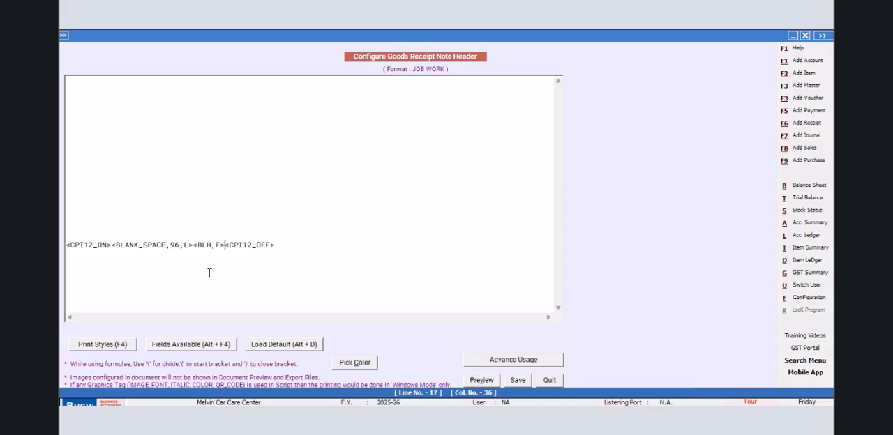
# - Copy the complete line 17 script onto line 19 of the header and save the header
pyautogui.moveTo(279, 243); pyautogui.dragTo(64, 261)
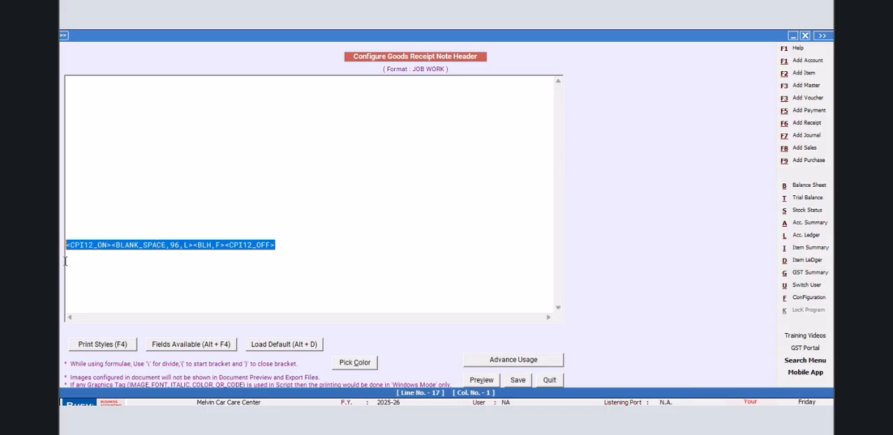
pyautogui.rightClick(82, 250)
pyautogui.click(105, 288)
pyautogui.click(304, 242)
pyautogui.press('Return')
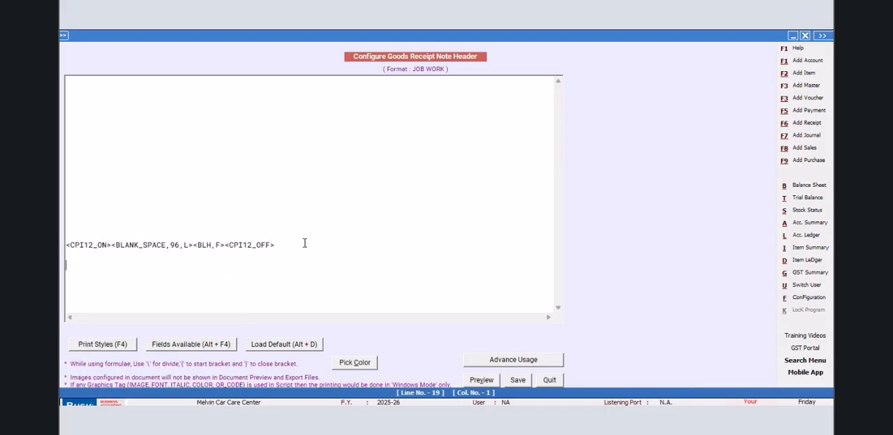
pyautogui.hotkey('ctrl', 'v')
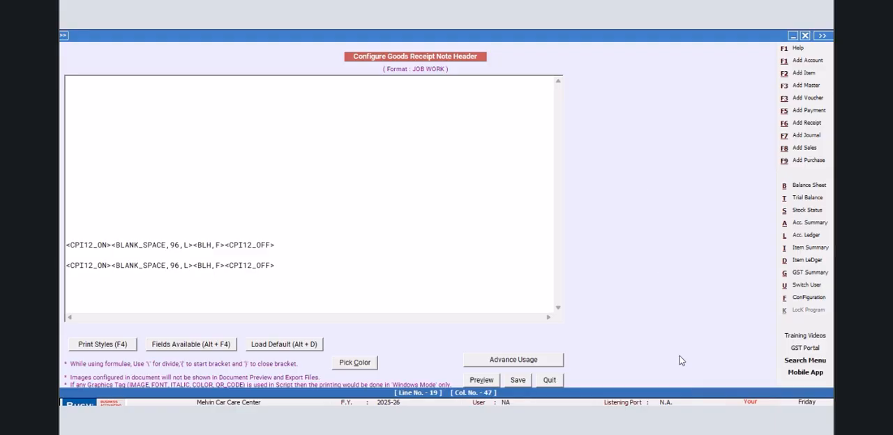
pyautogui.click(516, 379)
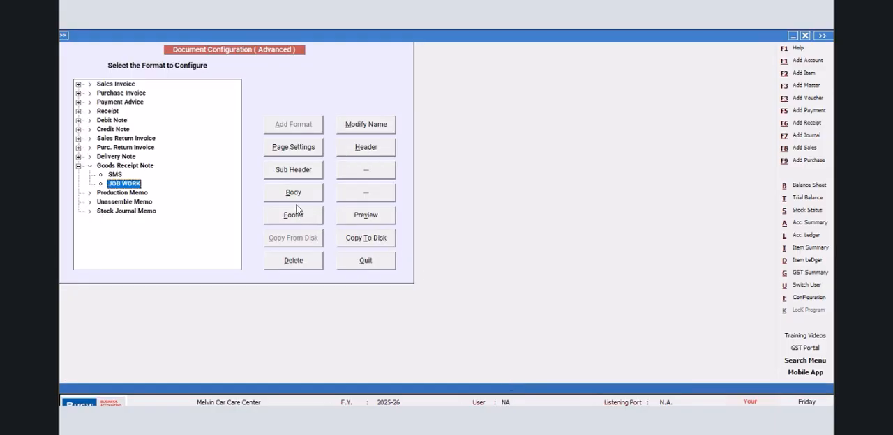
# - Paste the copied line script into the body's Grand Totals, Totals Carry Over and, on line 2, Totals Brought Down sections, and save the body
pyautogui.click(293, 193)
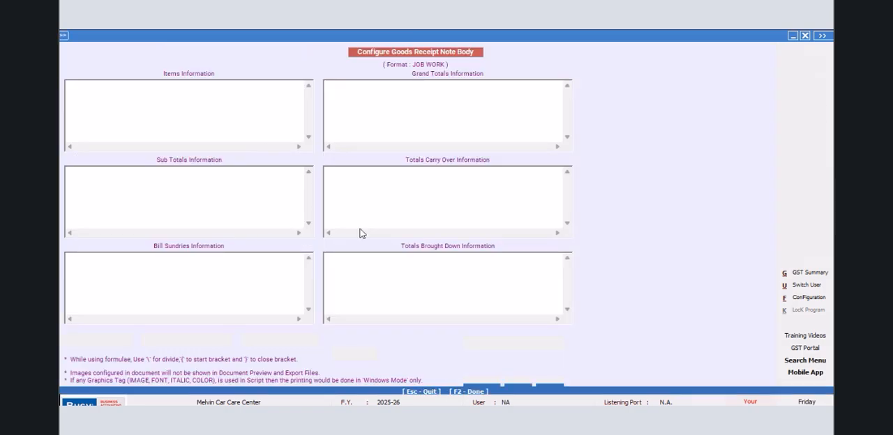
pyautogui.click(339, 92)
pyautogui.rightClick(341, 89)
pyautogui.click(356, 135)
pyautogui.rightClick(339, 169)
pyautogui.click(359, 214)
pyautogui.click(328, 258)
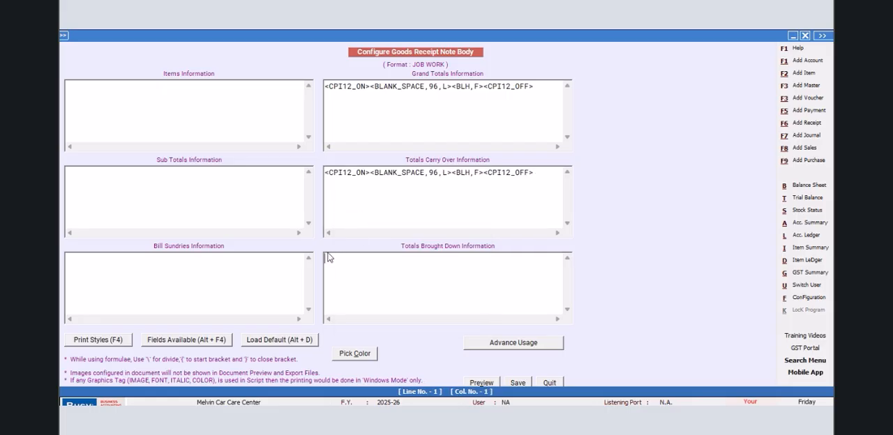
pyautogui.hotkey('ctrl', 'v')
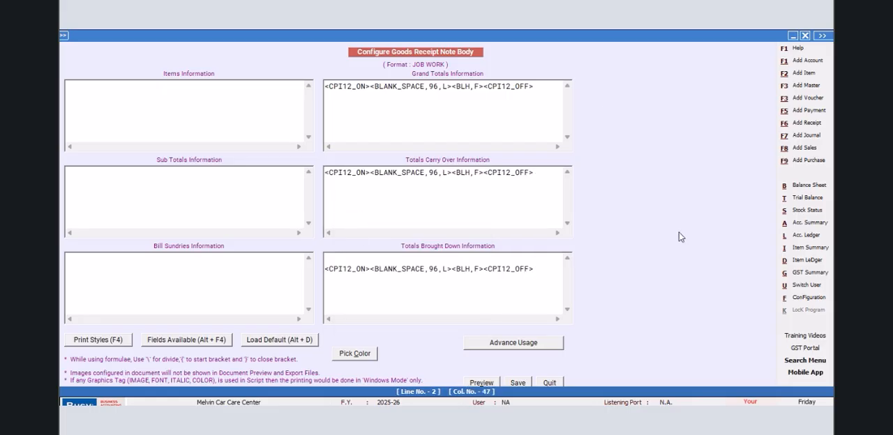
pyautogui.click(516, 384)
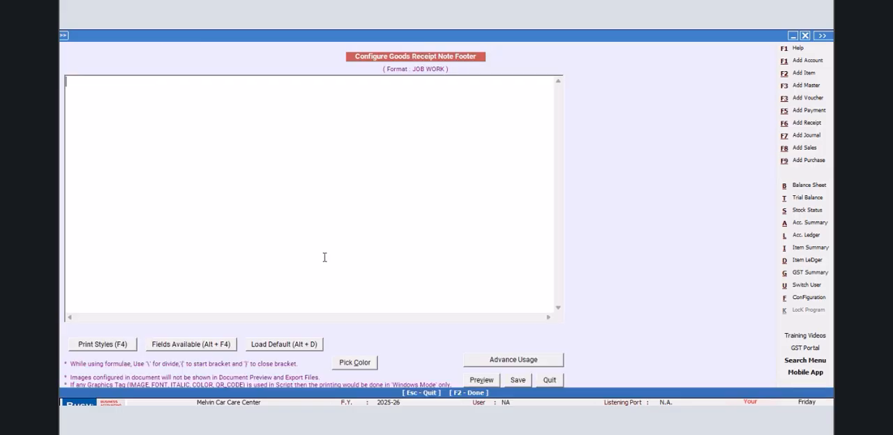
# - Paste the copied line script on the first line of the JOB WORK footer and save the footer
pyautogui.rightClick(107, 79)
pyautogui.click(135, 140)
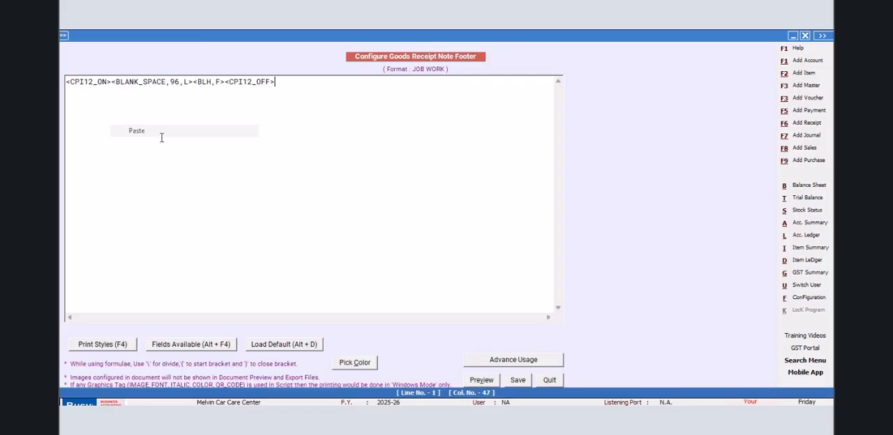
pyautogui.click(505, 381)
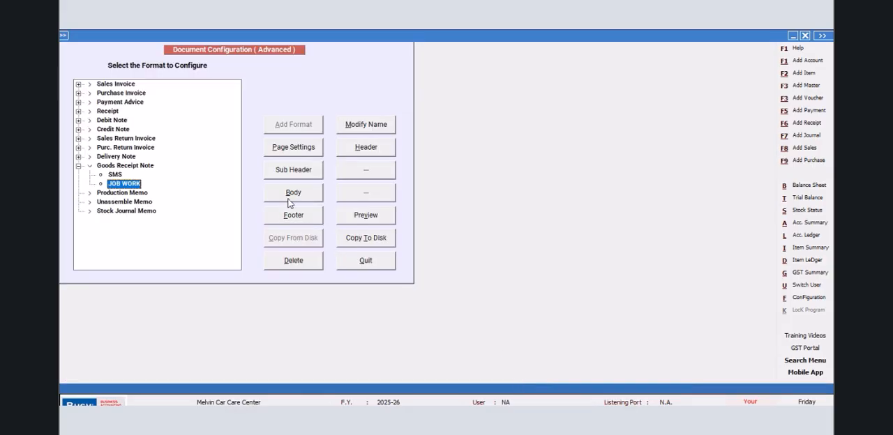
# - Reopen the JOB WORK body script and start a second line under Grand Totals Information
pyautogui.click(292, 198)
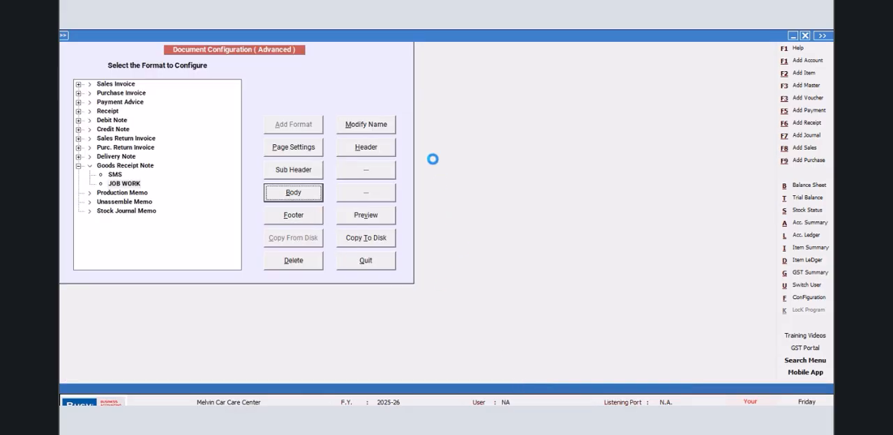
pyautogui.click(539, 85)
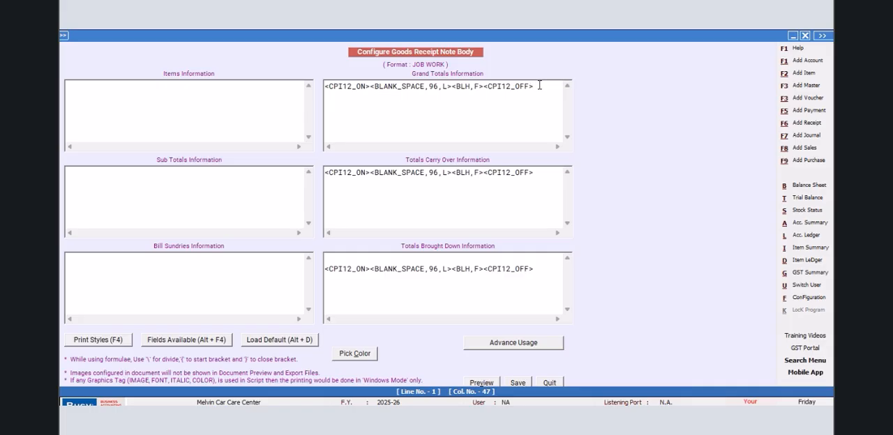
pyautogui.press('Return')
pyautogui.press('F4')
pyautogui.press('Down')
pyautogui.press('Return')
pyautogui.press('F4')
pyautogui.press('Down')
pyautogui.press('Return')
pyautogui.moveTo(404, 98); pyautogui.dragTo(320, 102)
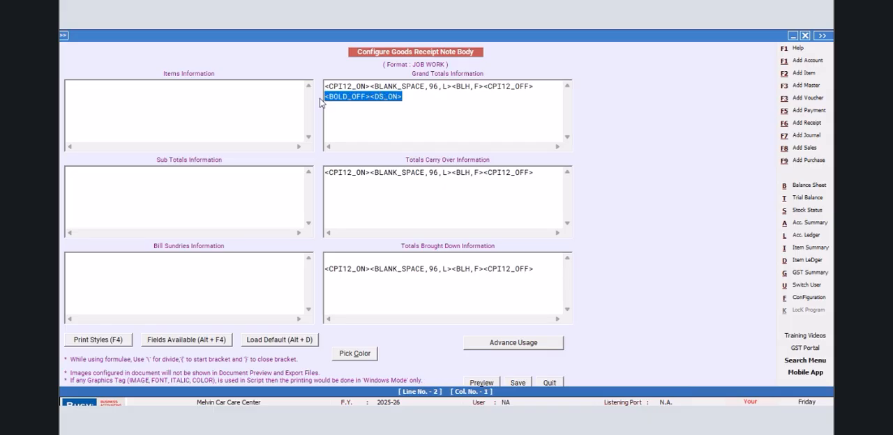
pyautogui.press('Delete')
# - Insert the CPI12_ON and CPI12_OFF print style tags on line 2 of Grand Totals Information and save the body
pyautogui.press('F4')
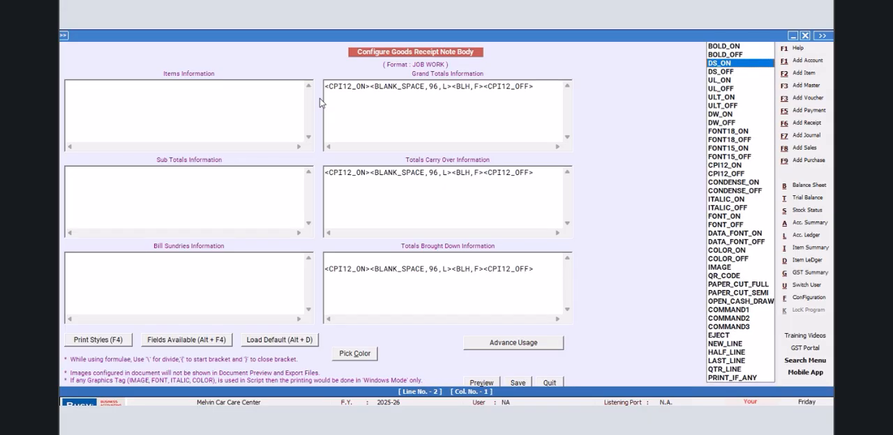
pyautogui.press('Down')
pyautogui.press('Down')
pyautogui.press('Down')
pyautogui.press('Down')
pyautogui.press('Down')
pyautogui.press('Down')
pyautogui.press('Down')
pyautogui.press('Down')
pyautogui.press('Down')
pyautogui.press('Down')
pyautogui.press('Down')
pyautogui.press('Down')
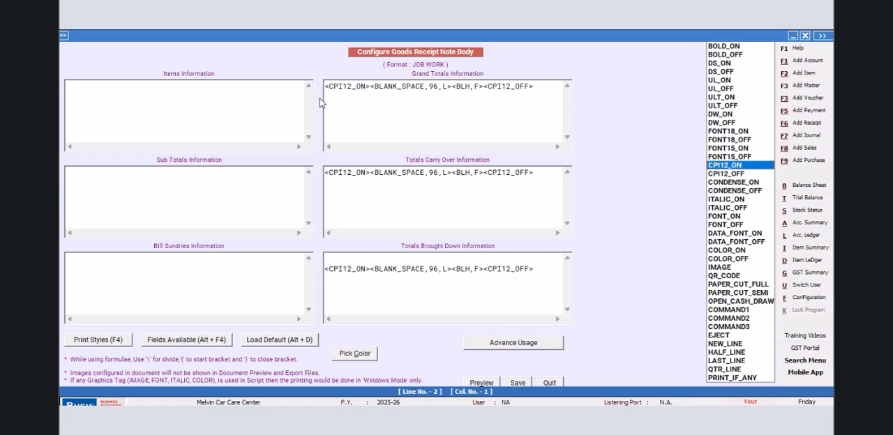
pyautogui.press('Return')
pyautogui.press('F4')
pyautogui.press('Down')
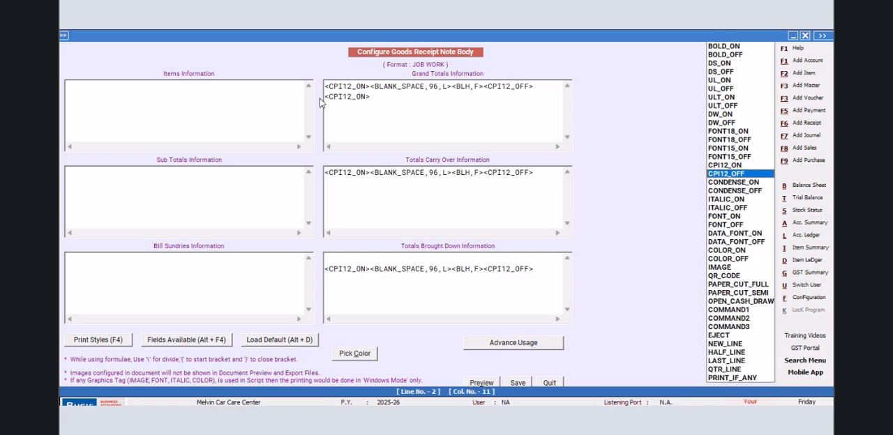
pyautogui.press('Return')
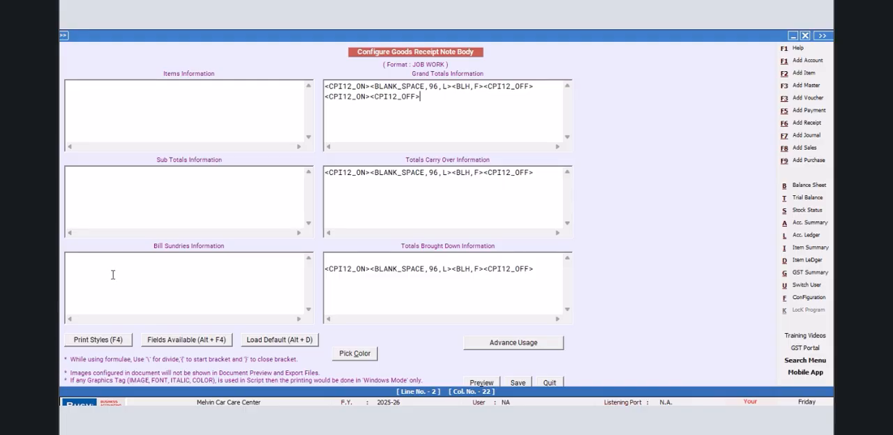
pyautogui.click(517, 383)
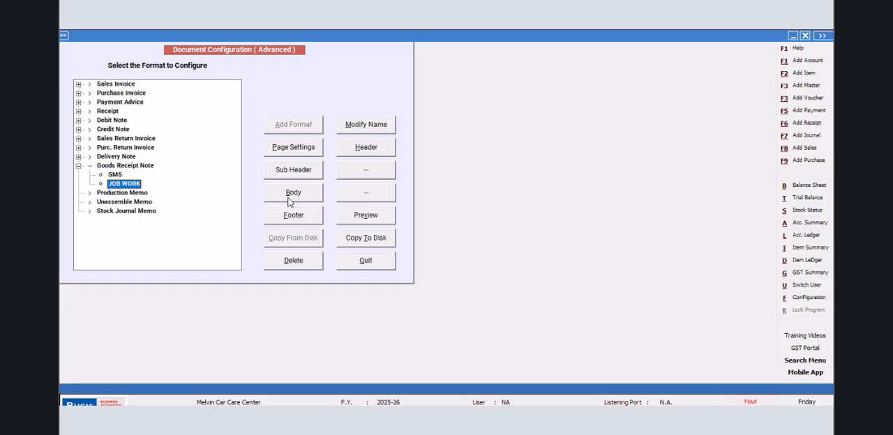
# - Reopen the body script and insert the CPI12_ON and CPI12_OFF print style tags in Items Information
pyautogui.click(287, 197)
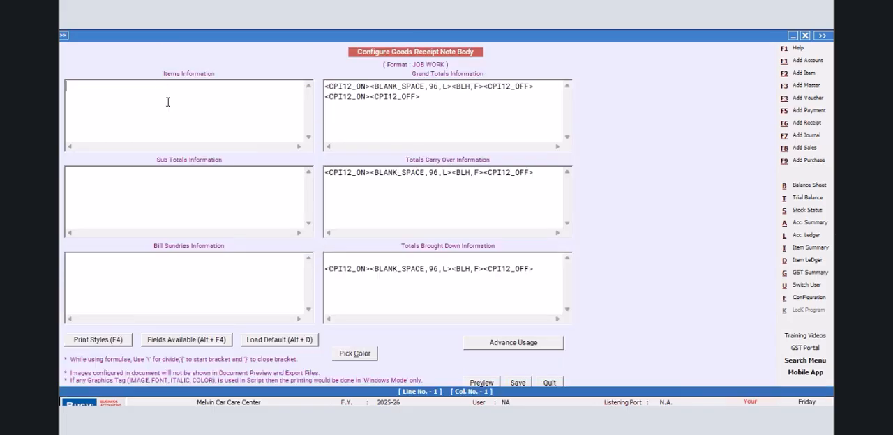
pyautogui.click(80, 86)
pyautogui.press('F4')
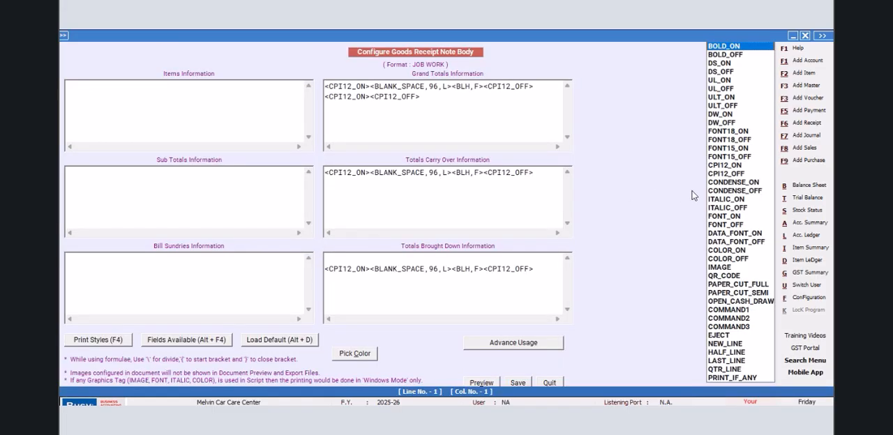
pyautogui.press('Return')
pyautogui.press('F4')
pyautogui.press('Down')
pyautogui.press('Return')
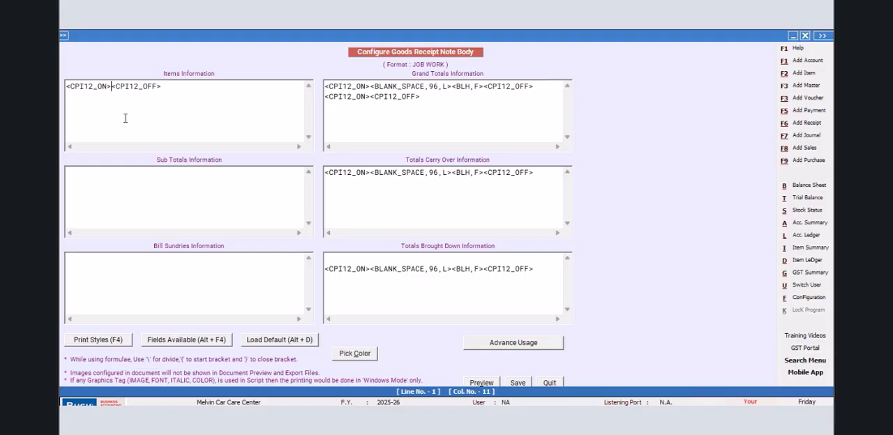
# - Insert the SR_NO item field and a BLV,A tag between the CPI12 tags in Items Information
pyautogui.hotkey('alt', 'F4')
pyautogui.doubleClick(659, 62)
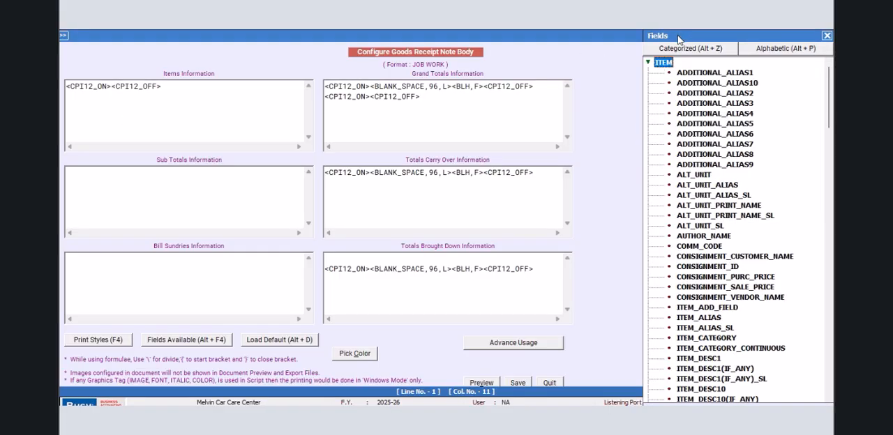
pyautogui.moveTo(667, 69); pyautogui.dragTo(672, 313)
pyautogui.click(529, 258)
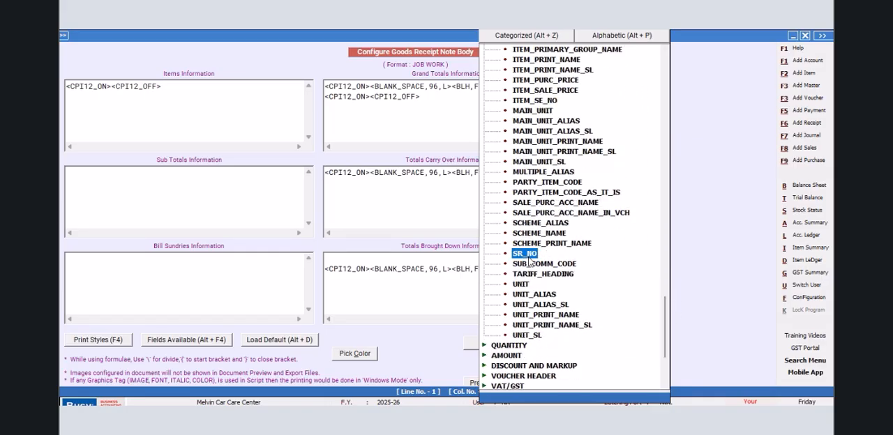
pyautogui.doubleClick(528, 258)
pyautogui.write('<')
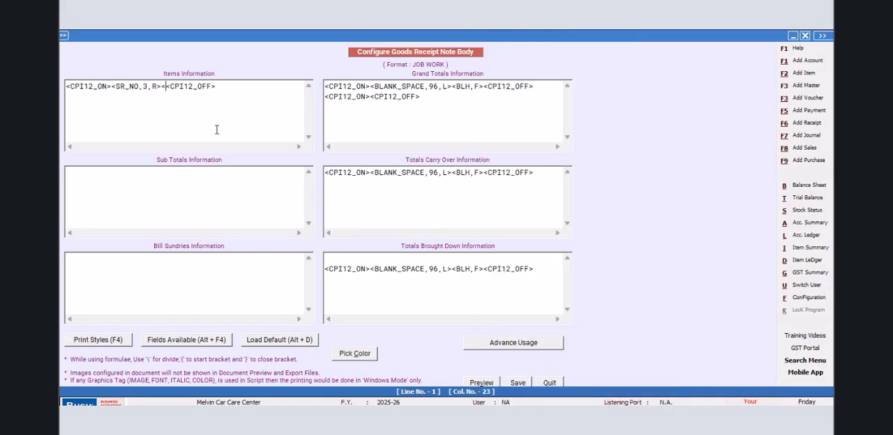
pyautogui.write('BLV,A')
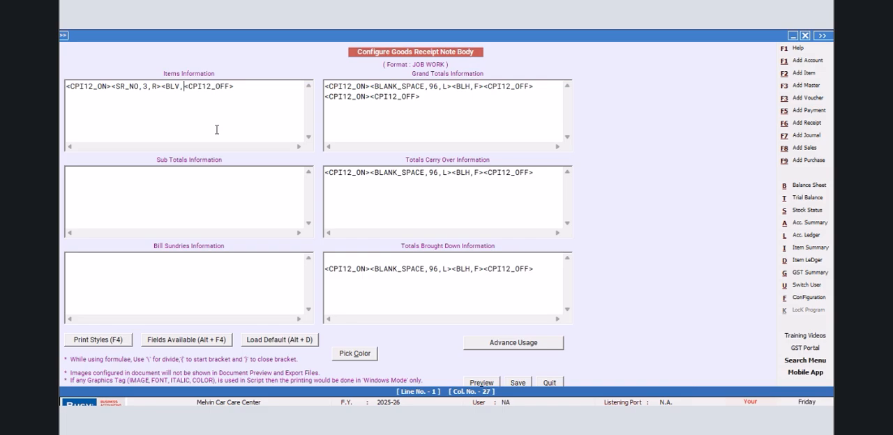
pyautogui.write('>')
# - Add the ITEM_NAME item field after the BLV,A tag in Items Information
pyautogui.hotkey('alt', 'F4')
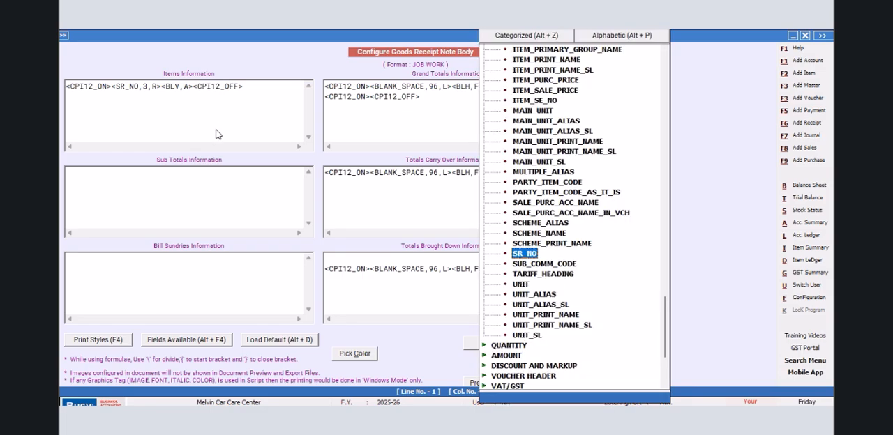
pyautogui.moveTo(664, 314); pyautogui.dragTo(656, 235)
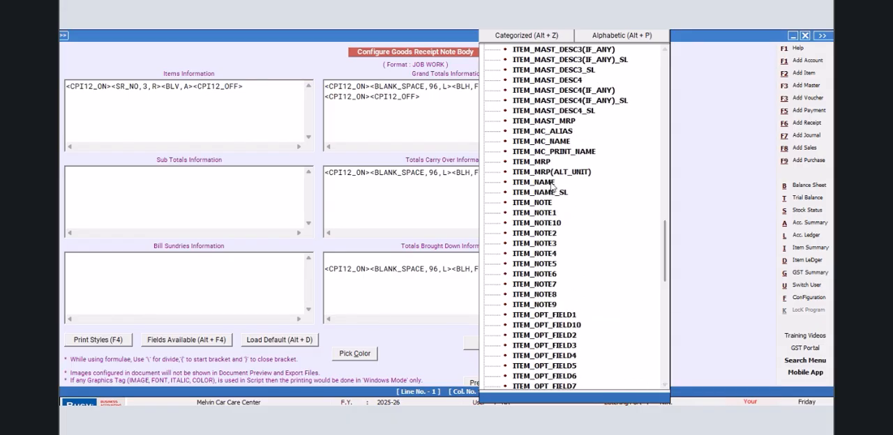
pyautogui.doubleClick(541, 181)
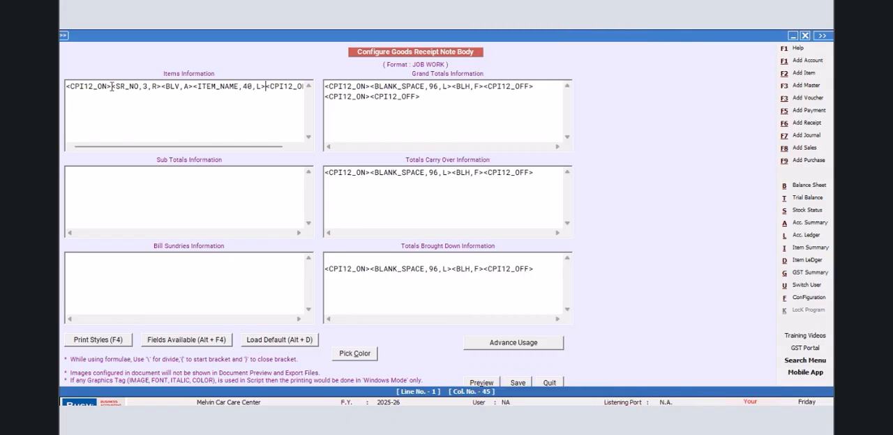
# - Enclose the ITEM_NAME field in BOLD_ON and BOLD_OFF print style tags in Items Information
pyautogui.click(162, 86)
pyautogui.press('F4')
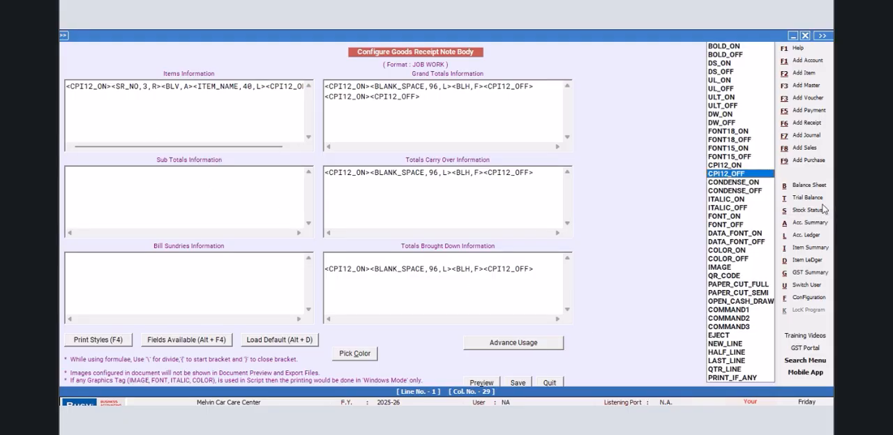
pyautogui.click(728, 51)
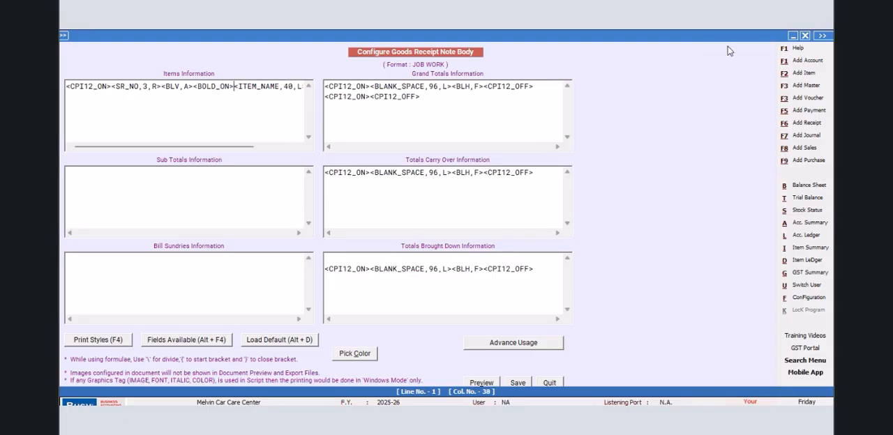
pyautogui.moveTo(237, 147); pyautogui.dragTo(278, 147)
pyautogui.click(253, 85)
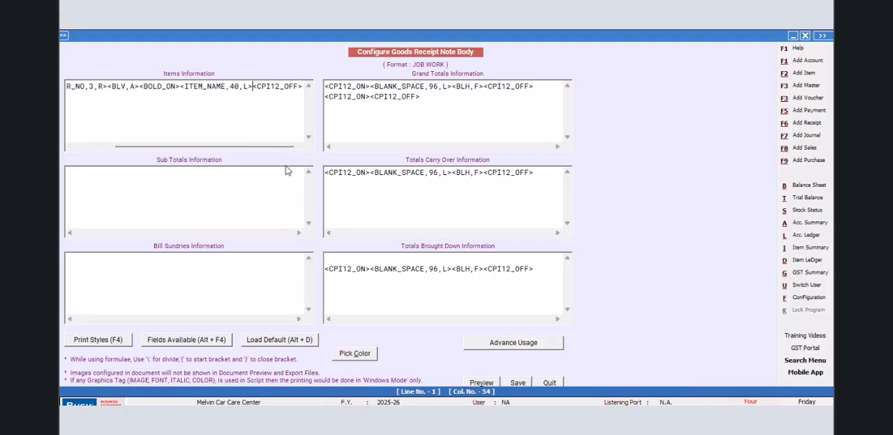
pyautogui.press('F4')
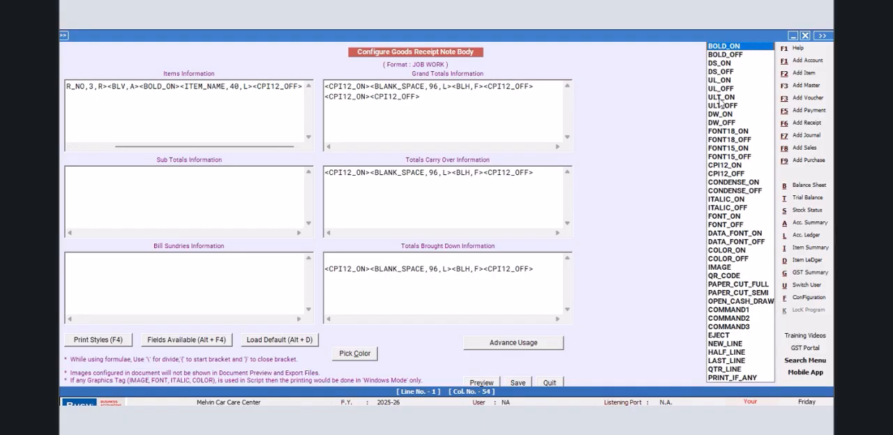
pyautogui.doubleClick(741, 56)
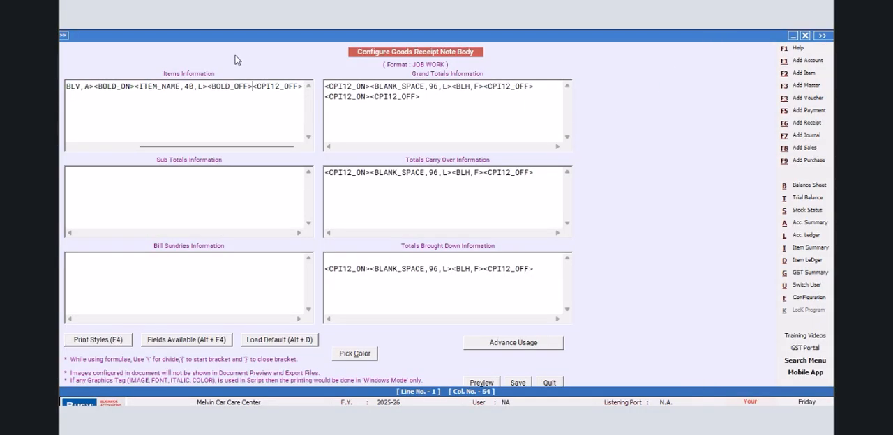
# - Adjust the item field's width in Items Information and save the body script
pyautogui.press('BackSpace')
pyautogui.write('5')
pyautogui.click(516, 383)
# - Open the header script of the JOB WORK format and insert the CPI12_ON and CPI12_OFF tags on line 11
pyautogui.click(364, 147)
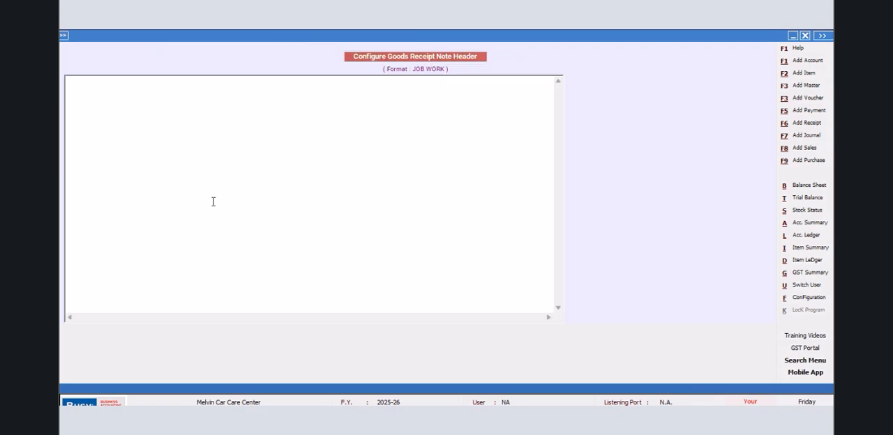
pyautogui.click(69, 180)
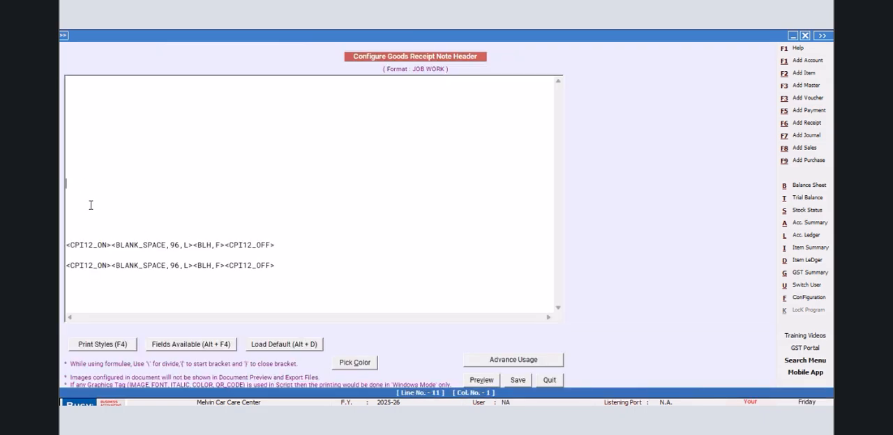
pyautogui.press('F4')
pyautogui.click(719, 168)
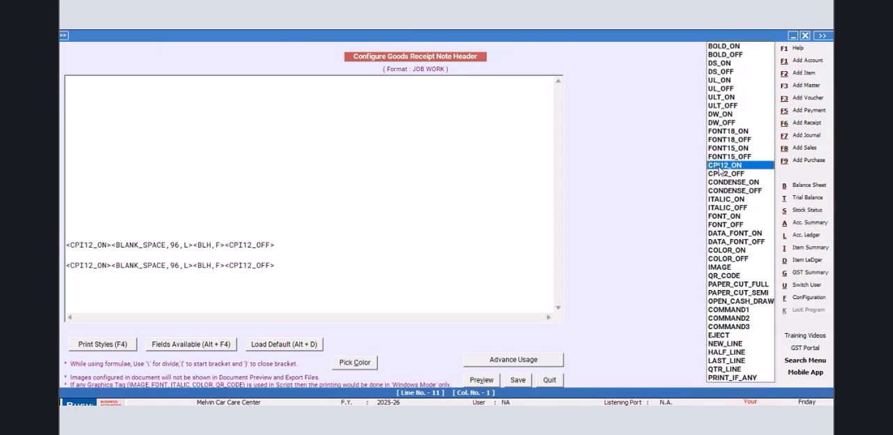
pyautogui.press('Return')
pyautogui.press('F4')
pyautogui.press('Down')
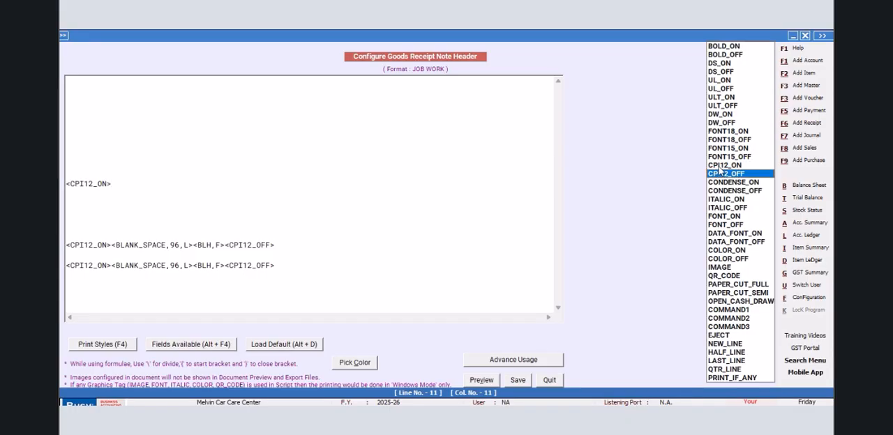
pyautogui.press('Return')
# - Insert a BLANK_SPACE field of width 47 and a BLV,A tag between the CPI12 tags on header line 11
pyautogui.click(111, 182)
pyautogui.hotkey('alt', 'F4')
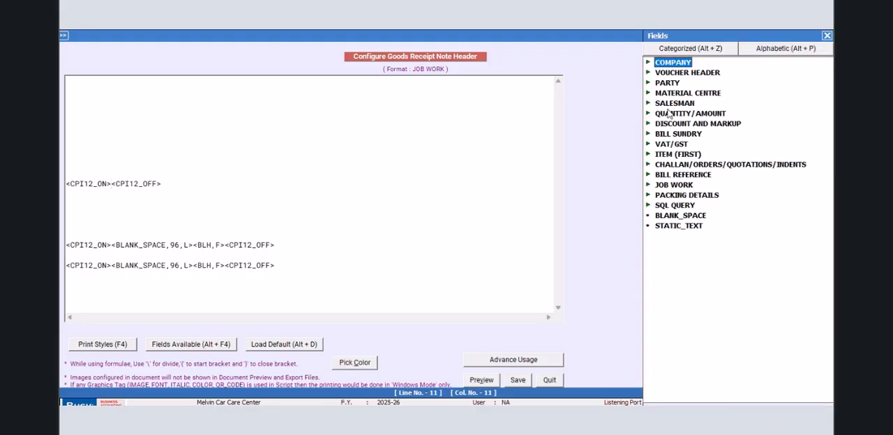
pyautogui.doubleClick(669, 217)
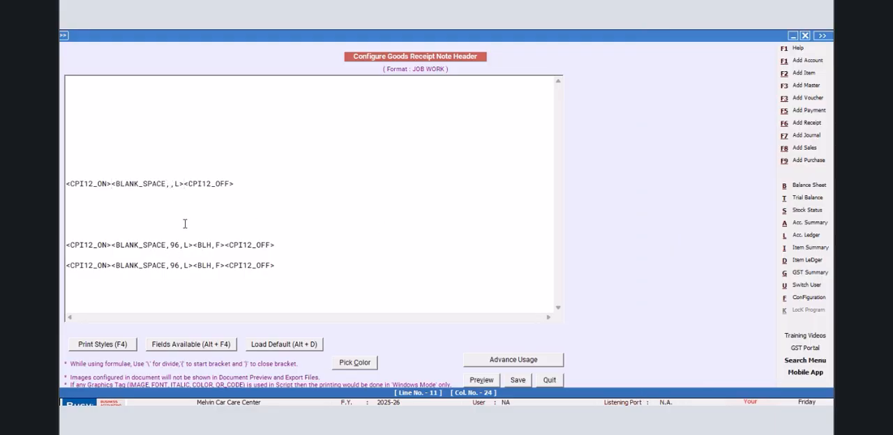
pyautogui.write('47')
pyautogui.press('Right')
pyautogui.press('Right')
pyautogui.press('Right')
pyautogui.write('<BLV,A')
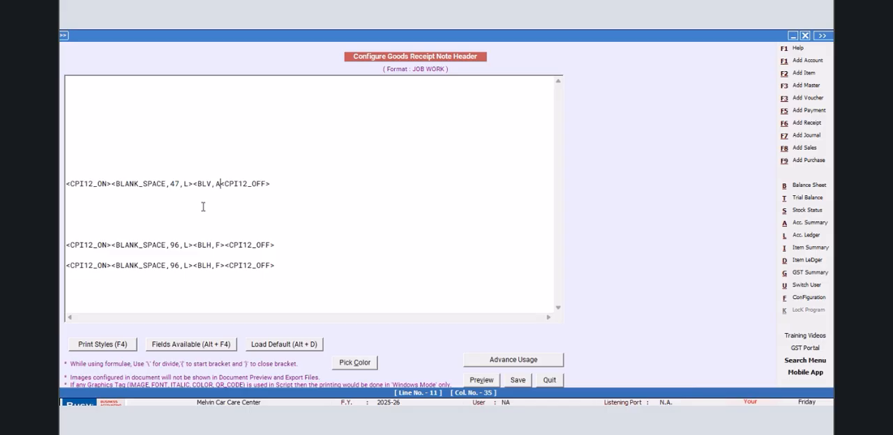
pyautogui.write('>')
pyautogui.write('<^')
pyautogui.write('OWNER IN')
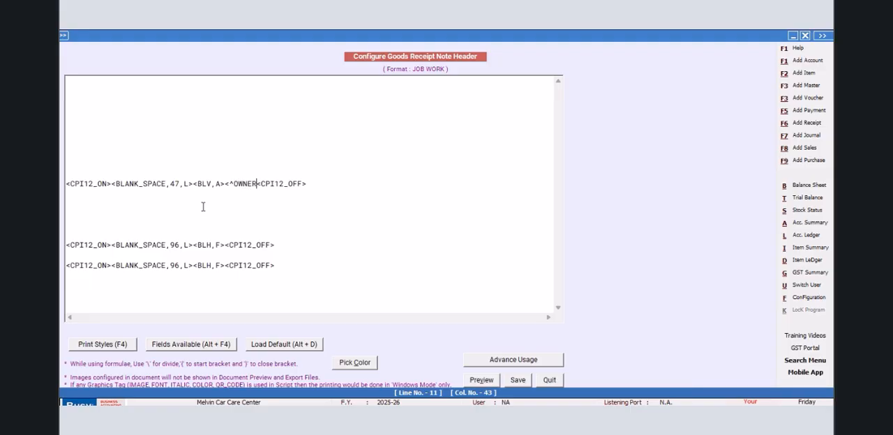
pyautogui.write('FORMAT')
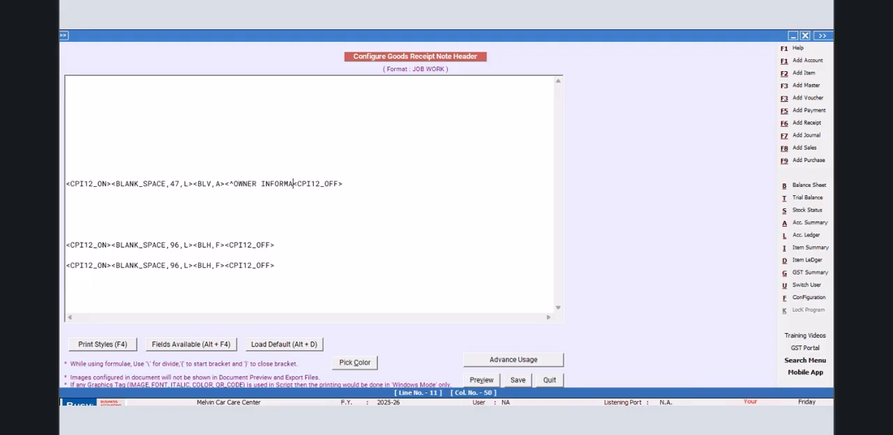
pyautogui.write('ION')
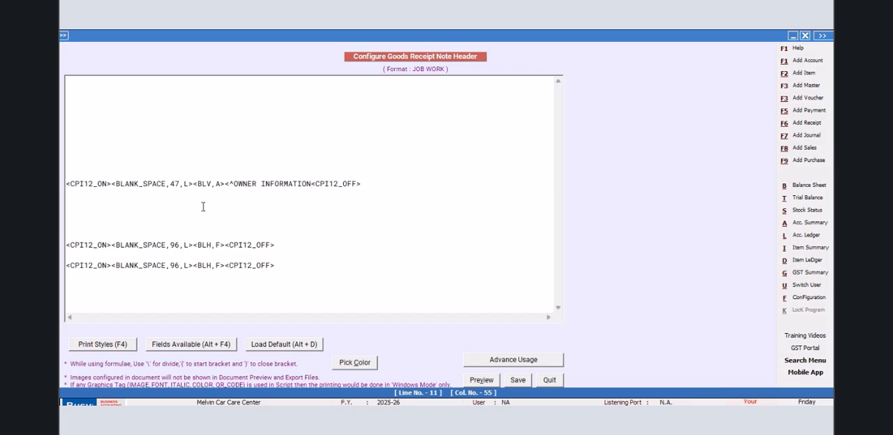
pyautogui.write('^,47,')
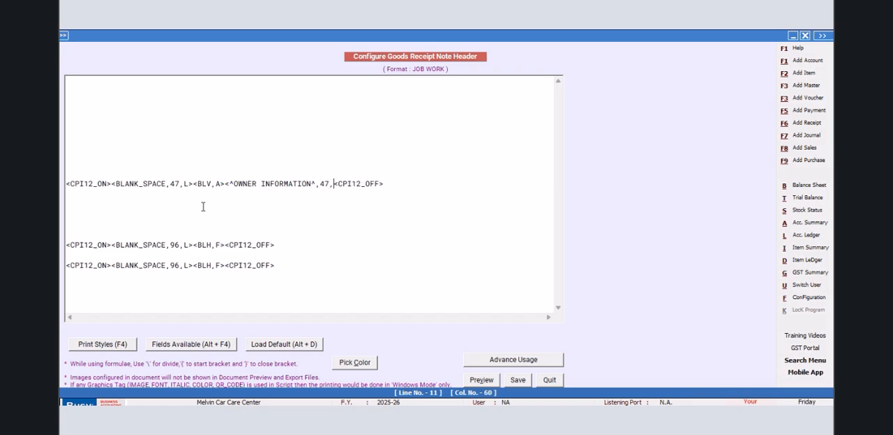
pyautogui.write('L>')
# - Add the static text OWNER INFORMATION after the BLV,A tag with width 48 and alignment L
pyautogui.press('BackSpace')
pyautogui.write('8')
# - Copy the OWNER INFORMATION line onto line 12 of the header script
pyautogui.click(403, 184)
pyautogui.keyDown('shift'); pyautogui.click(67, 185); pyautogui.keyUp('shift')
pyautogui.rightClick(73, 184)
pyautogui.click(111, 219)
pyautogui.click(76, 194)
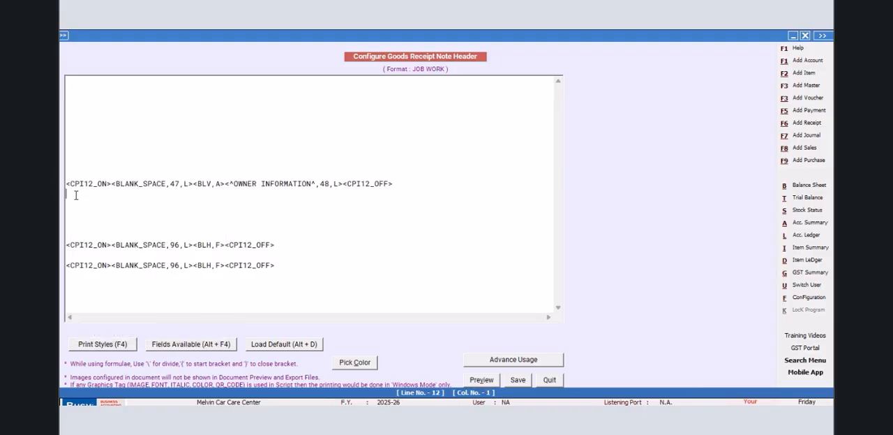
pyautogui.rightClick(76, 195)
pyautogui.click(103, 245)
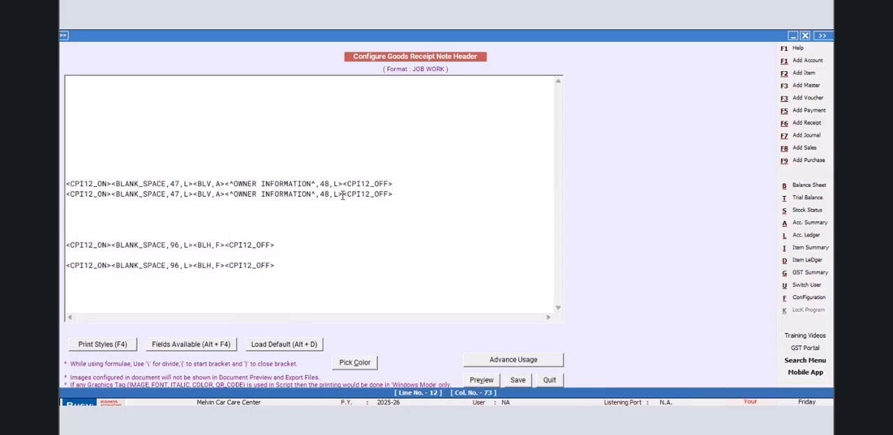
# - Replace the OWNER INFORMATION text on line 12 with the SQL_QUERY_TEXT field, checking the saved query's name in the SQL Query Executor
pyautogui.moveTo(343, 194); pyautogui.dragTo(224, 194)
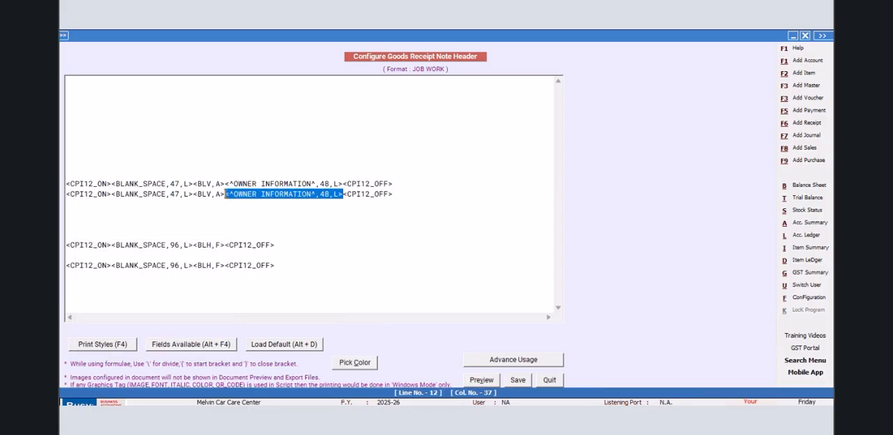
pyautogui.press('Delete')
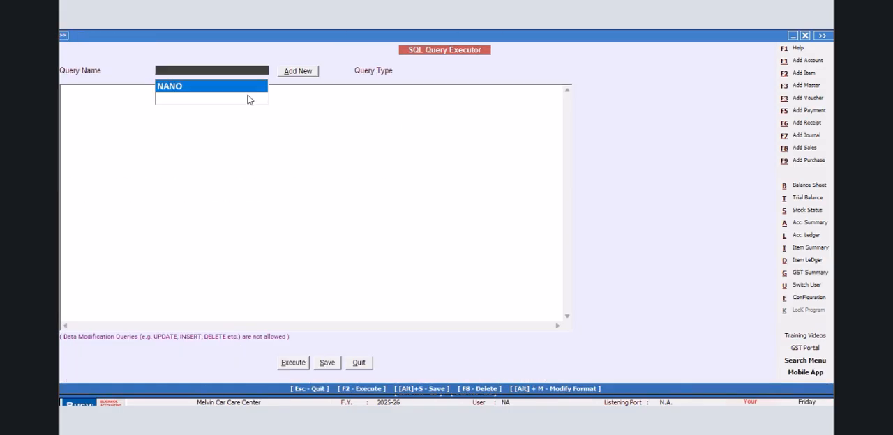
pyautogui.click(359, 362)
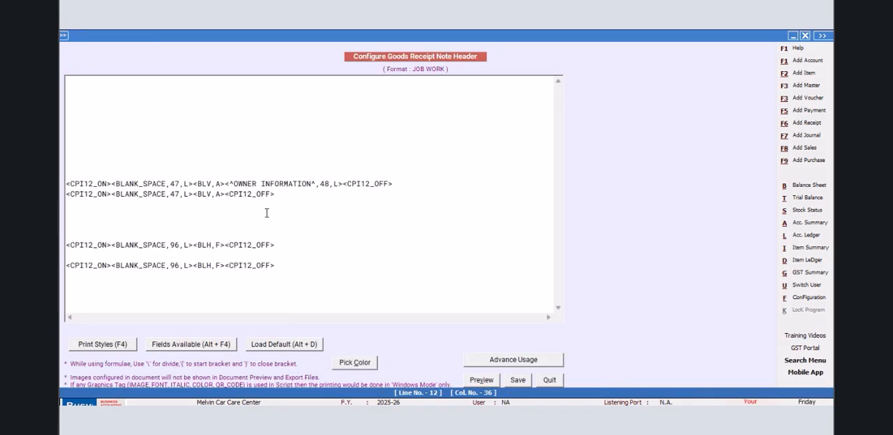
pyautogui.hotkey('alt', 'F4')
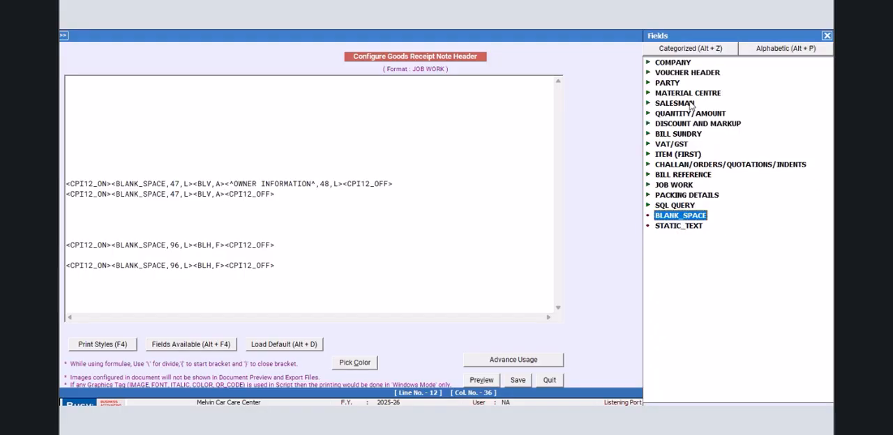
pyautogui.click(671, 211)
pyautogui.doubleClick(723, 237)
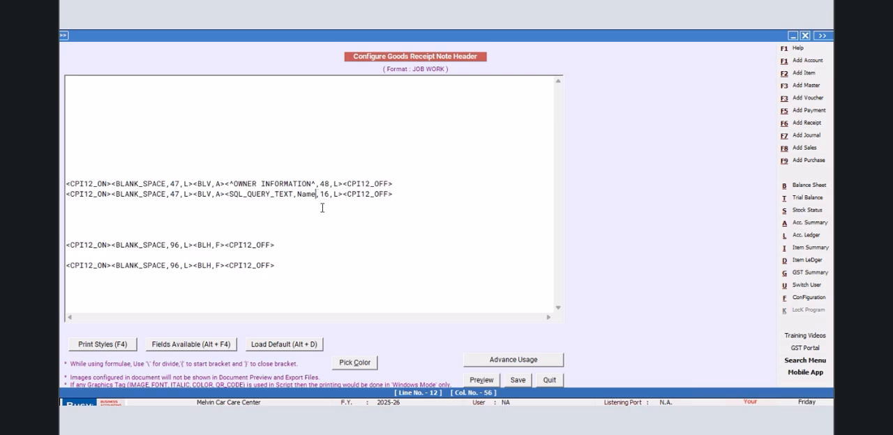
# - Set the SQL_QUERY_TEXT reference on line 12 to NANO;R:1;C:1 and its width to 48
pyautogui.press('BackSpace')
pyautogui.press('BackSpace')
pyautogui.press('BackSpace')
pyautogui.press('BackSpace')
pyautogui.write('NANO;R:1;C:1')
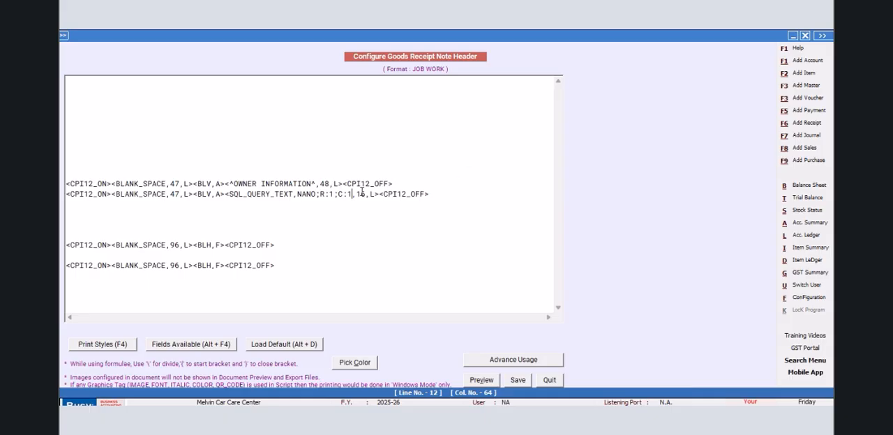
pyautogui.press('BackSpace')
pyautogui.press('BackSpace')
pyautogui.write('48')
# - Copy the SQL query line onto header line 13 and set its column reference to C:2
pyautogui.moveTo(436, 195); pyautogui.dragTo(64, 194)
pyautogui.rightClick(72, 193)
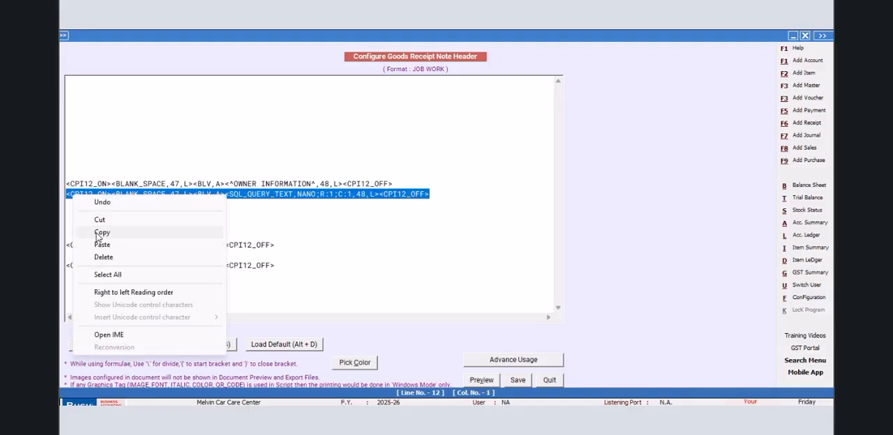
pyautogui.click(97, 232)
pyautogui.click(72, 205)
pyautogui.rightClick(73, 210)
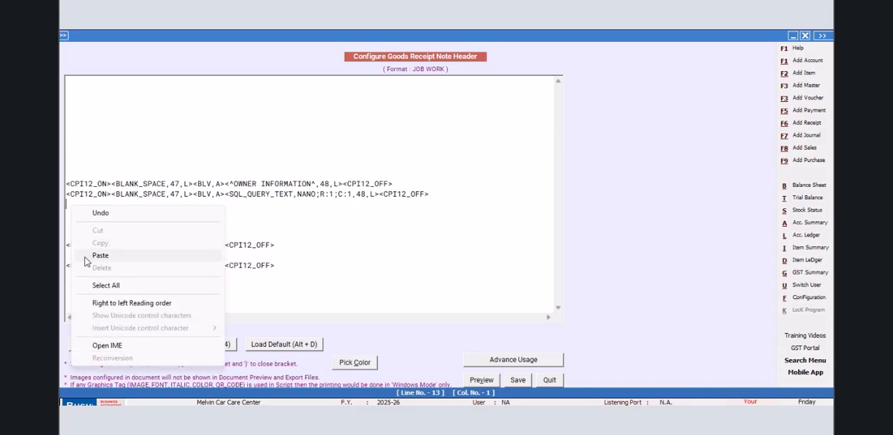
pyautogui.click(91, 255)
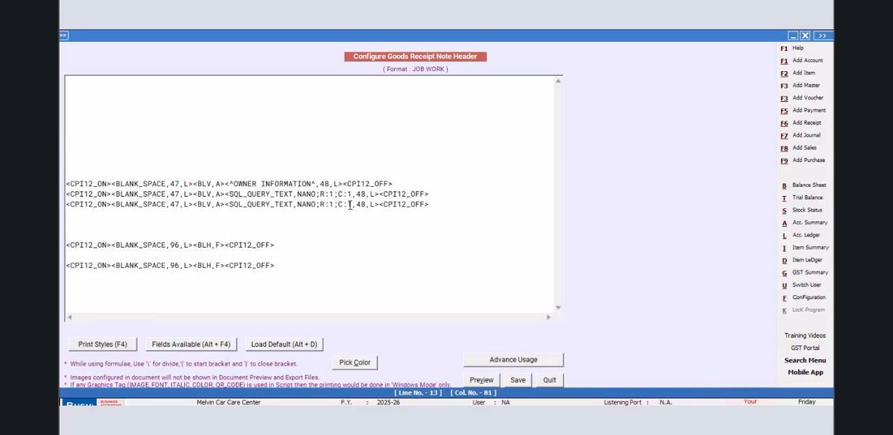
pyautogui.press('BackSpace')
pyautogui.write('2')
# - Paste the SQL query line onto header lines 14 and 15, setting their column references to C:3 and C:4
pyautogui.rightClick(94, 214)
pyautogui.click(114, 260)
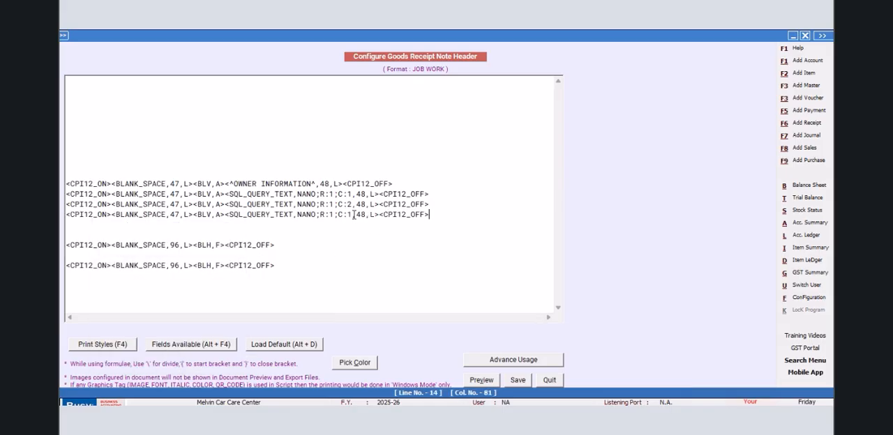
pyautogui.press('BackSpace')
pyautogui.write('3')
pyautogui.rightClick(83, 224)
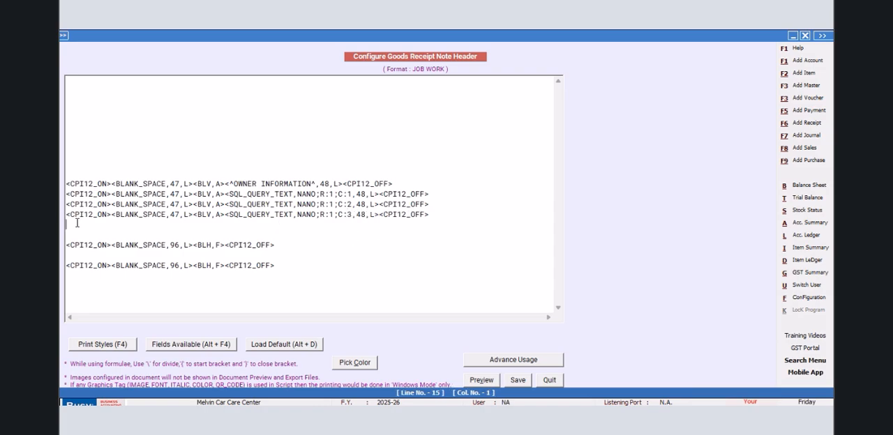
pyautogui.click(122, 272)
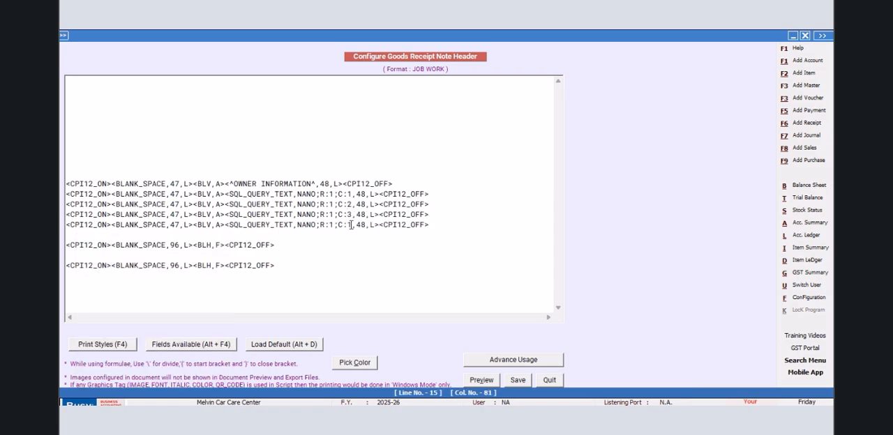
pyautogui.press('BackSpace')
pyautogui.write('4')
# - Paste the SQL query line onto header line 16 with column reference C:5, save the header and exit the format configuration
pyautogui.click(155, 236)
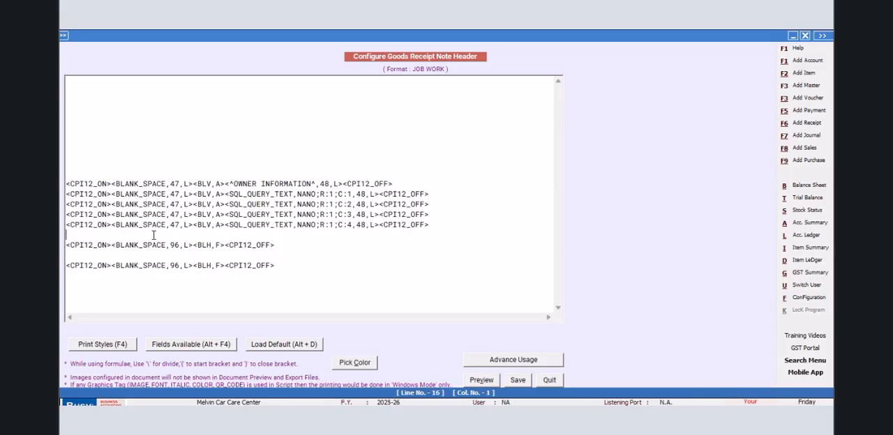
pyautogui.rightClick(154, 235)
pyautogui.click(205, 286)
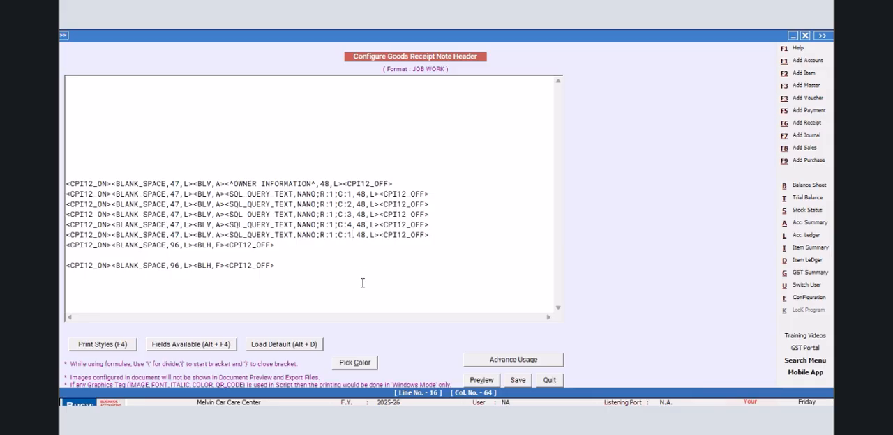
pyautogui.press('BackSpace')
pyautogui.write('5')
pyautogui.click(517, 380)
pyautogui.click(364, 261)
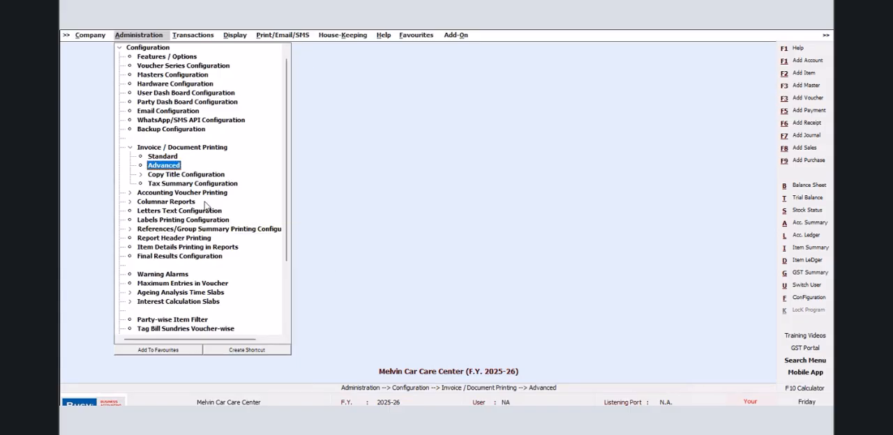
# - Open the Mat. Issued to Party voucher no. 1 of series Main, dated 01-04-2025, for modification
pyautogui.click(187, 36)
pyautogui.click(192, 49)
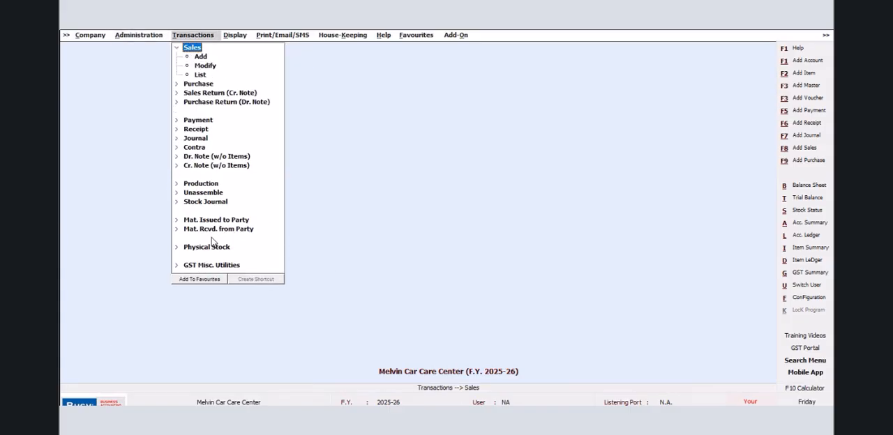
pyautogui.click(211, 221)
pyautogui.click(205, 238)
pyautogui.click(161, 86)
pyautogui.click(168, 134)
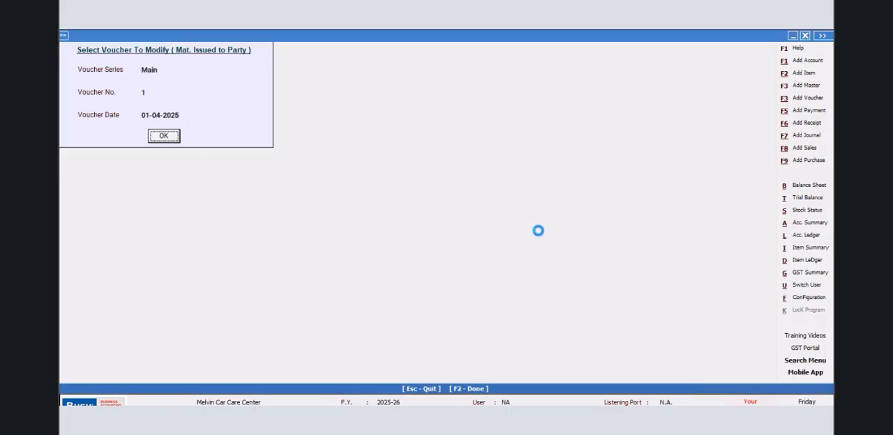
# - Check which formats are available for printing the voucher as a Delivery Note, and close the invoice printing settings
pyautogui.click(568, 37)
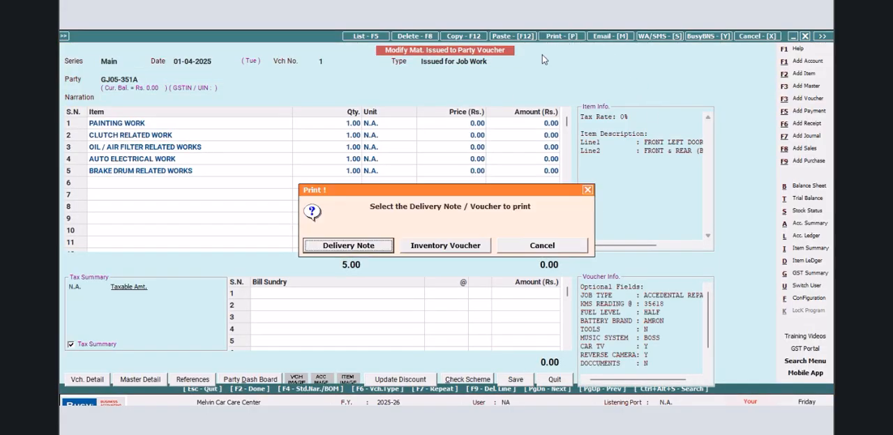
pyautogui.click(390, 249)
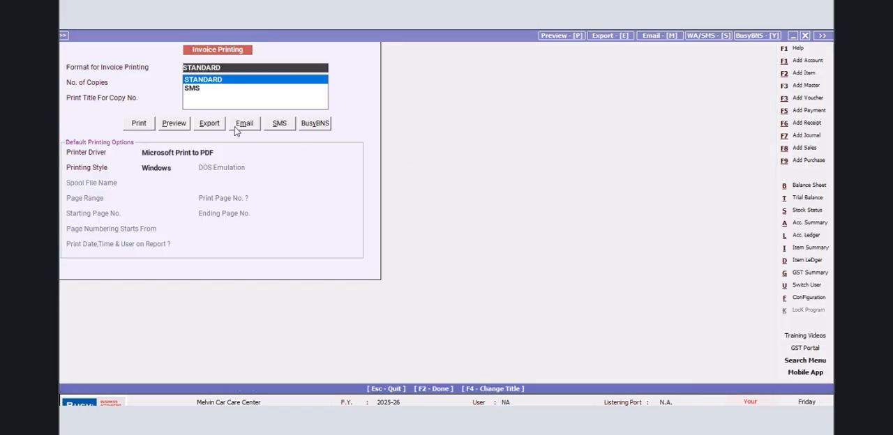
pyautogui.click(806, 37)
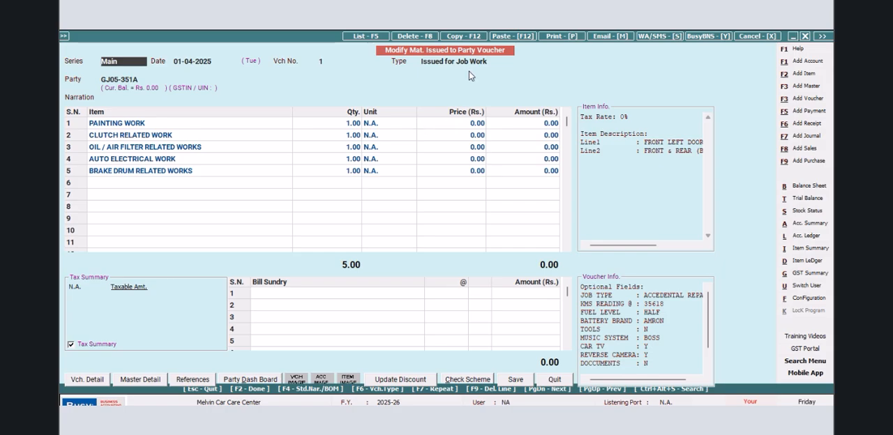
# - Open the advanced Invoice / Document Printing configuration
pyautogui.click(803, 300)
pyautogui.click(168, 120)
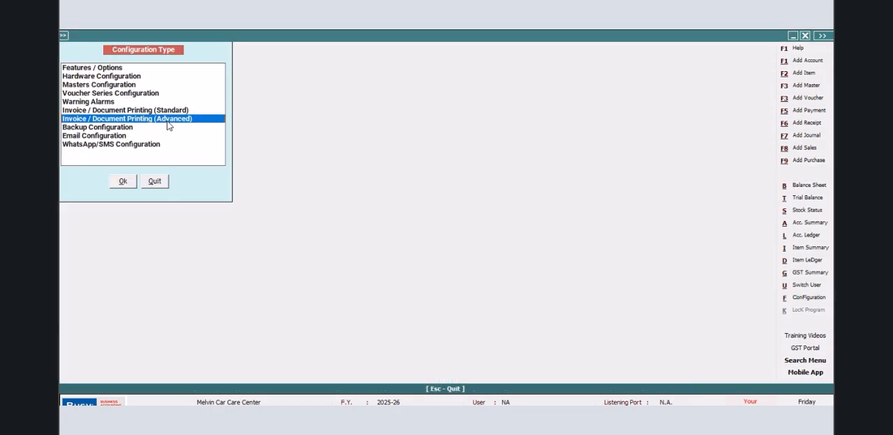
pyautogui.click(122, 182)
# - Expand the Delivery Note and Goods Receipt Note formats, and open the header of the JOB WORK format under Goods Receipt Note
pyautogui.click(78, 84)
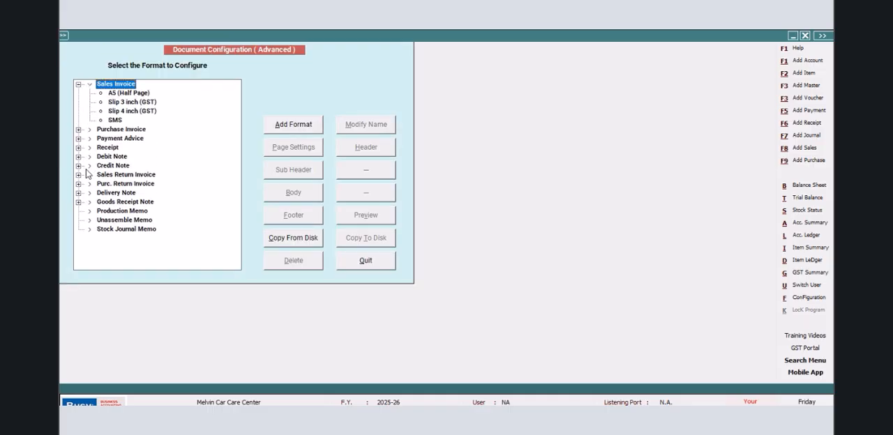
pyautogui.click(78, 193)
pyautogui.click(78, 193)
pyautogui.click(79, 202)
pyautogui.click(125, 211)
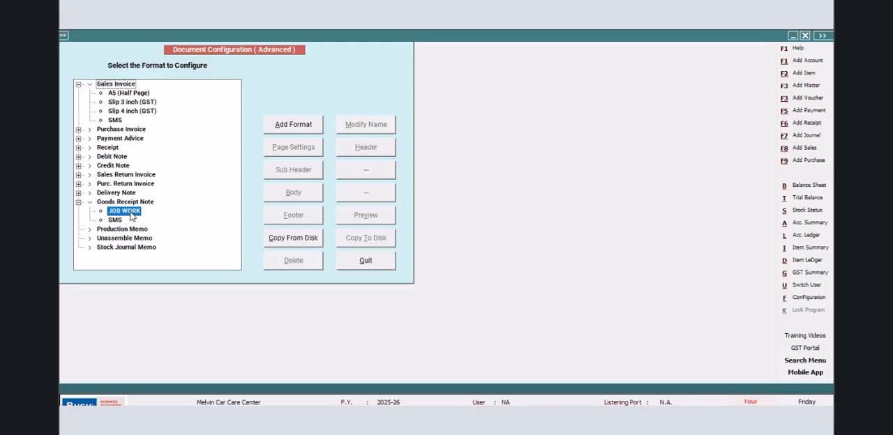
pyautogui.click(78, 193)
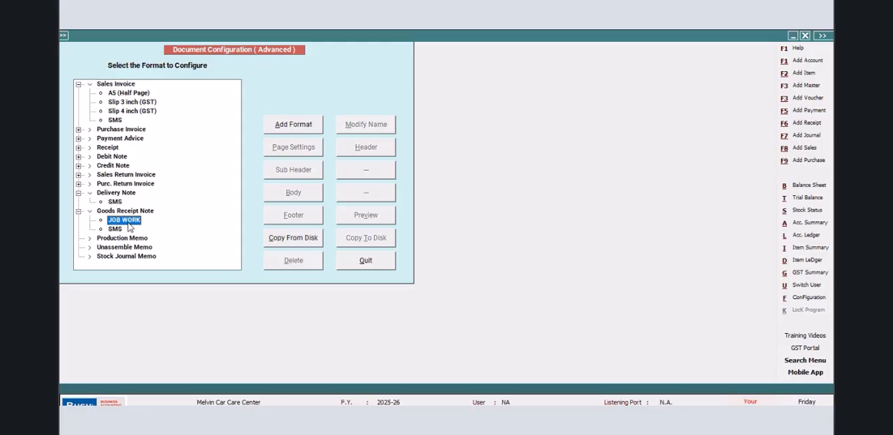
pyautogui.click(126, 222)
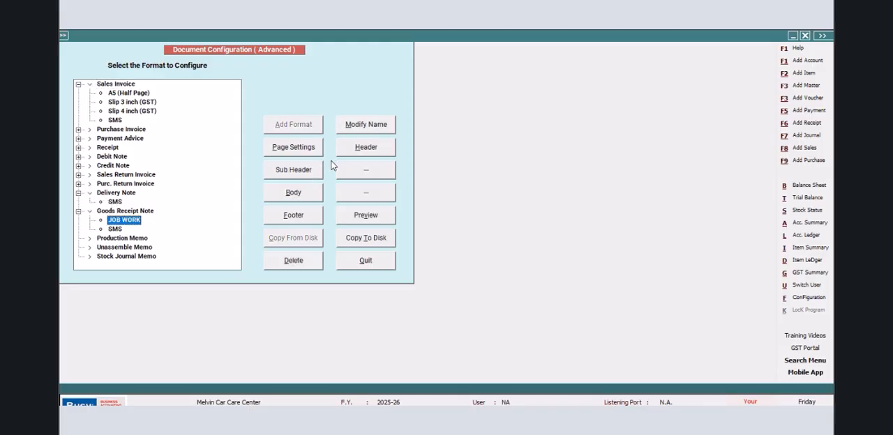
pyautogui.click(355, 146)
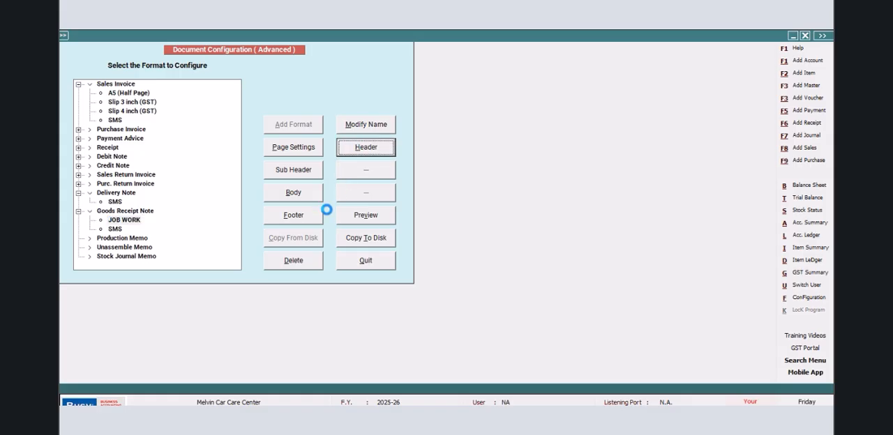
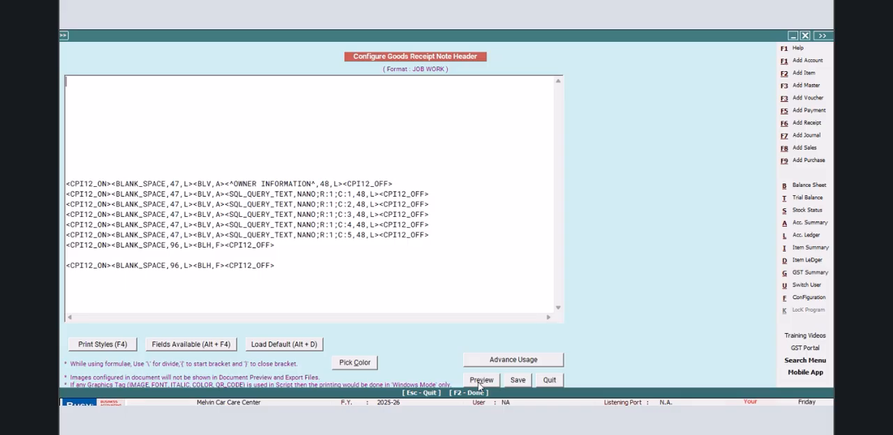
# - Save the JOB WORK header under Goods Receipt Note, reopen it, and cut its whole script to the clipboard without saving
pyautogui.click(518, 380)
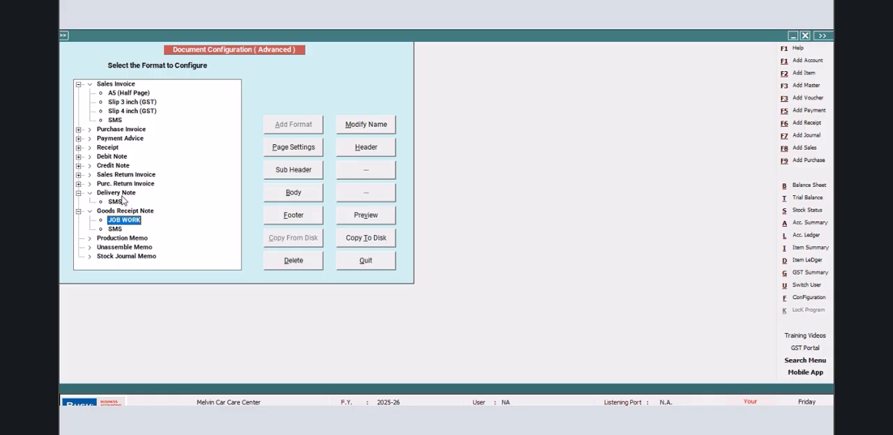
pyautogui.click(367, 149)
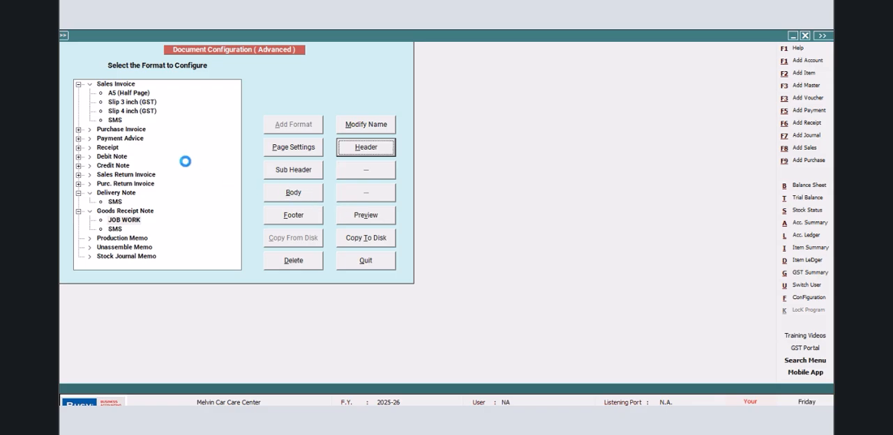
pyautogui.moveTo(67, 81); pyautogui.dragTo(284, 297)
pyautogui.rightClick(209, 194)
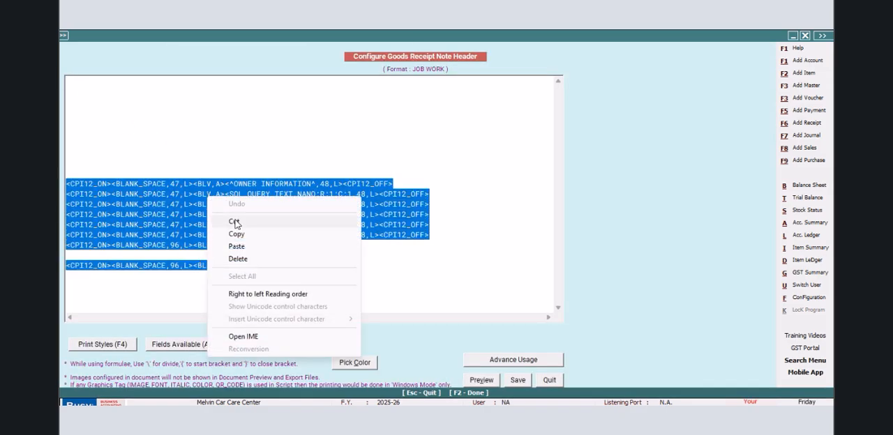
pyautogui.click(235, 220)
pyautogui.click(551, 379)
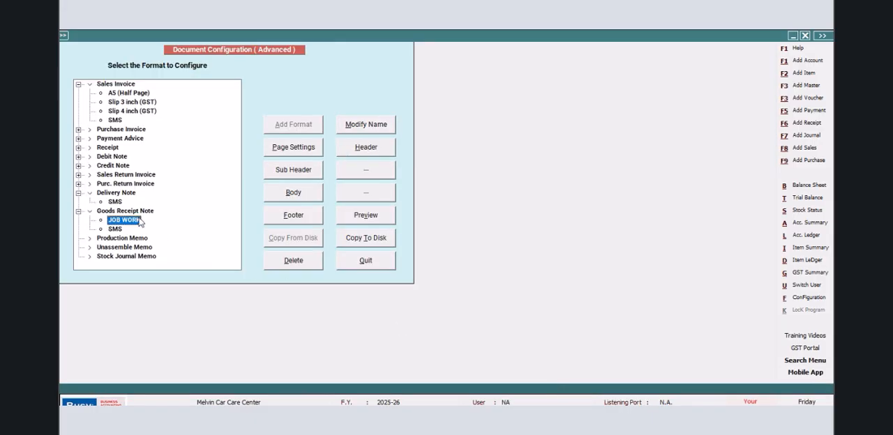
# - Delete the JOB WORK format from Goods Receipt Note and add a format named JOB WORK under Delivery Note
pyautogui.click(300, 262)
pyautogui.click(475, 250)
pyautogui.click(133, 194)
pyautogui.click(292, 130)
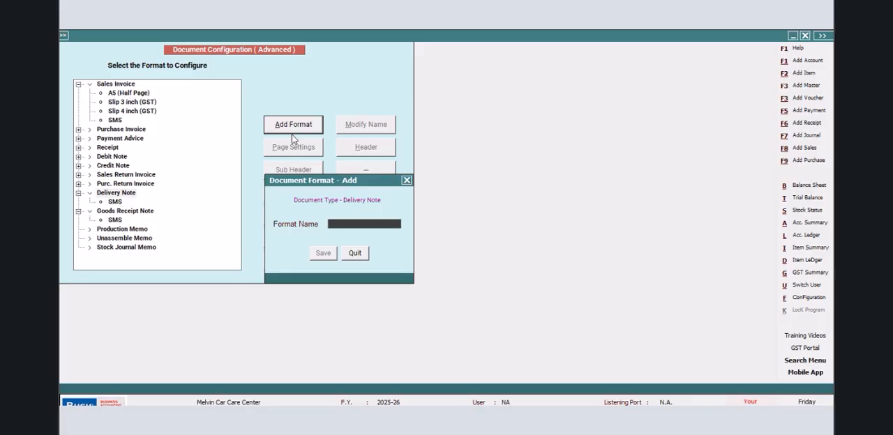
pyautogui.write('JOB WORK')
pyautogui.click(323, 255)
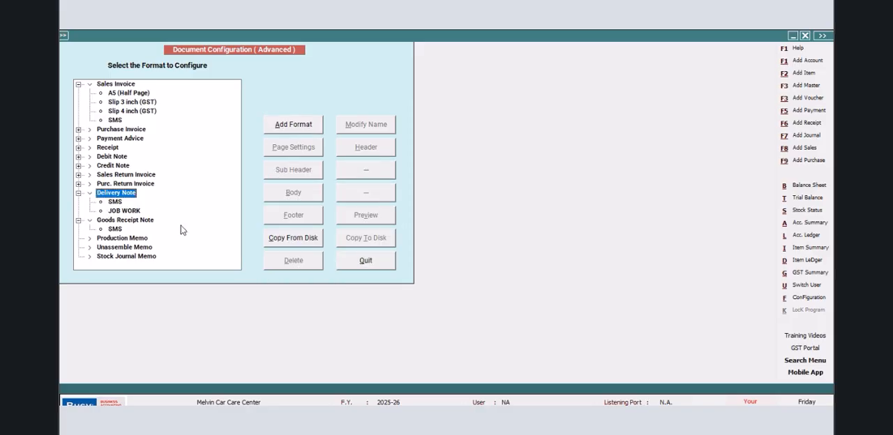
# - Paste the cut owner information script into the header of the Delivery Note JOB WORK format and save it
pyautogui.click(361, 149)
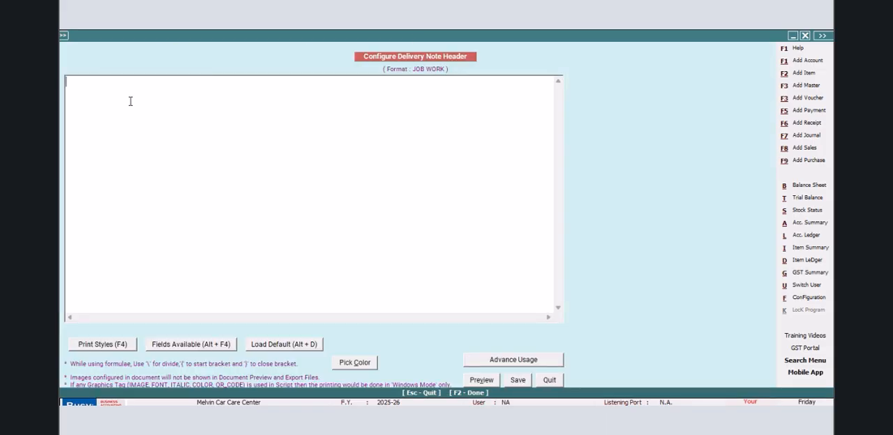
pyautogui.rightClick(84, 87)
pyautogui.click(111, 139)
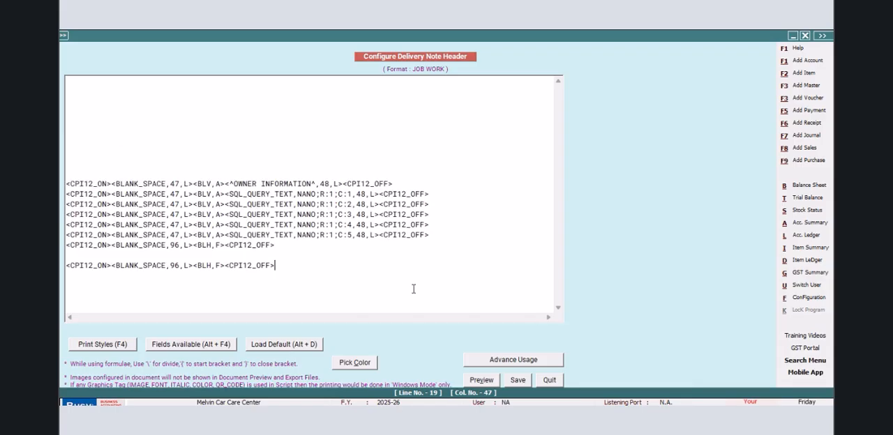
pyautogui.click(516, 381)
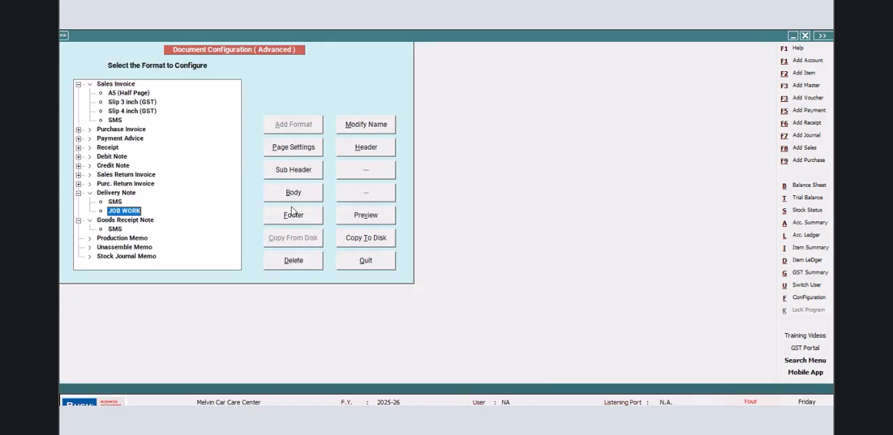
# - Start a line in the body's Sub Totals Information with the CPI12_ON and CPI12_OFF print styles
pyautogui.click(291, 196)
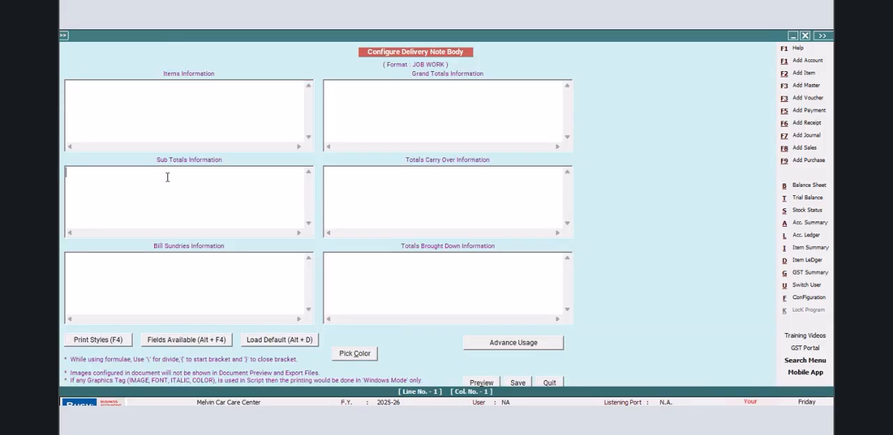
pyautogui.press('F4')
pyautogui.press('Return')
pyautogui.press('F4')
pyautogui.press('Down')
pyautogui.press('Return')
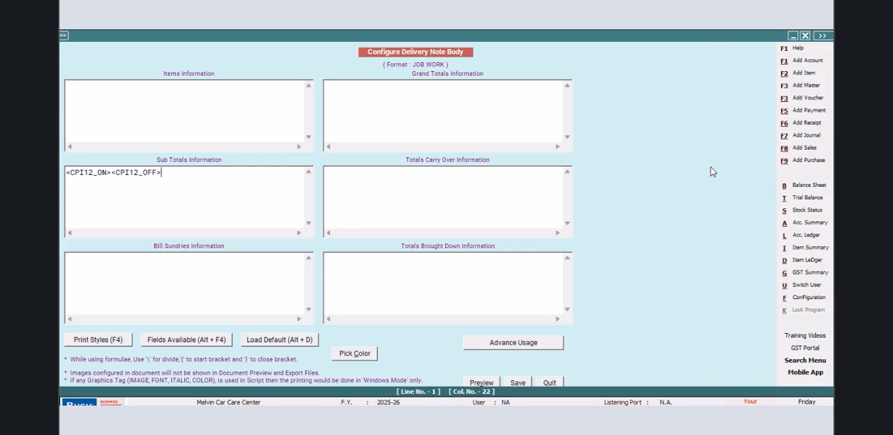
# - Insert a BLANK_SPACE field of width 96 and the <BLH,F> tag between the two CPI12 tags
pyautogui.click(111, 173)
pyautogui.hotkey('alt', 'F4')
pyautogui.click(666, 124)
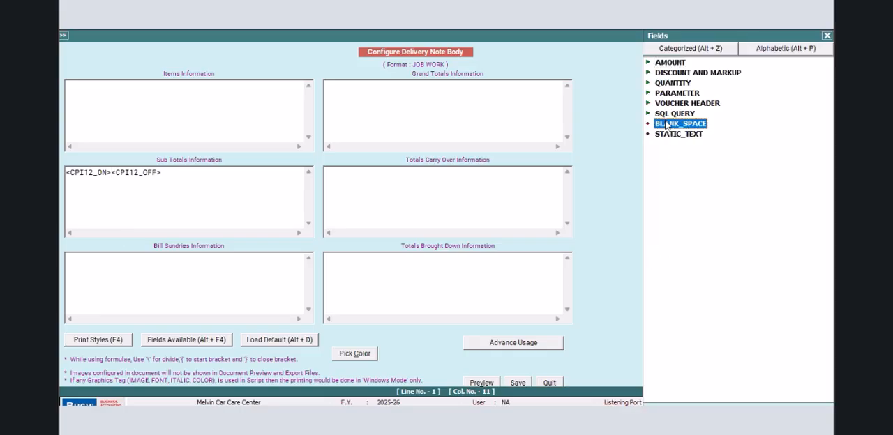
pyautogui.doubleClick(666, 124)
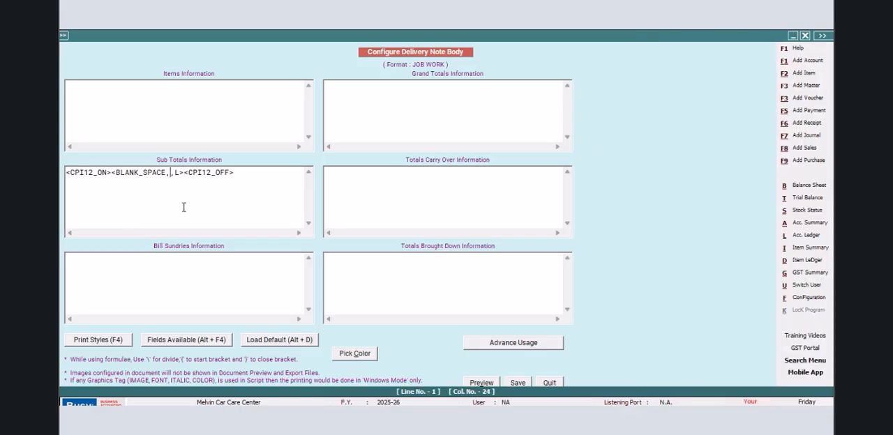
pyautogui.write('96,L>')
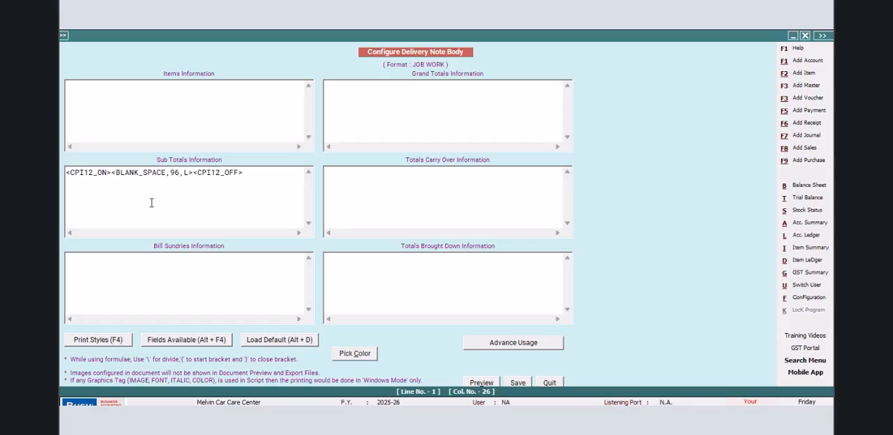
pyautogui.write('<BLH,F>')
# - Move the Sub Totals line into Grand Totals, paste it into Totals Carry Over and Totals Brought Down too, and save the body
pyautogui.moveTo(279, 175); pyautogui.dragTo(66, 188)
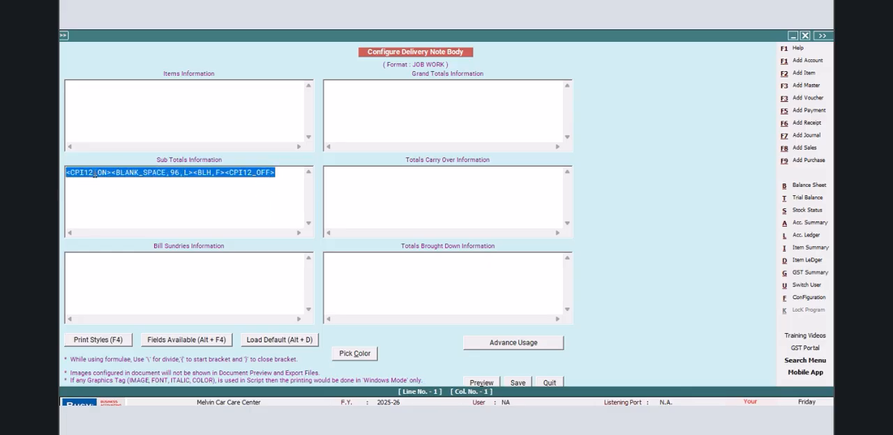
pyautogui.rightClick(94, 174)
pyautogui.click(122, 198)
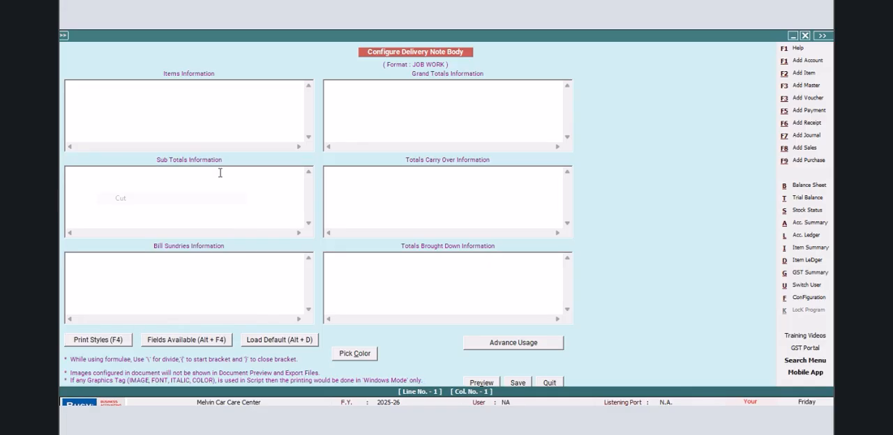
pyautogui.rightClick(330, 87)
pyautogui.click(354, 134)
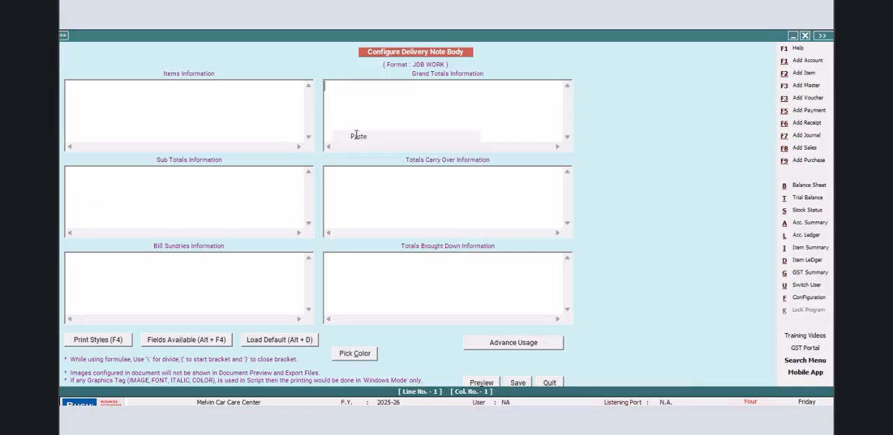
pyautogui.rightClick(325, 169)
pyautogui.click(350, 217)
pyautogui.click(325, 258)
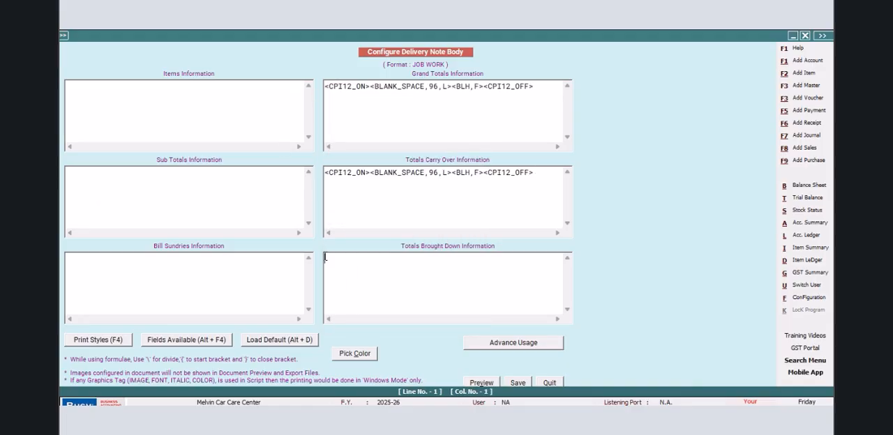
pyautogui.hotkey('ctrl', 'v')
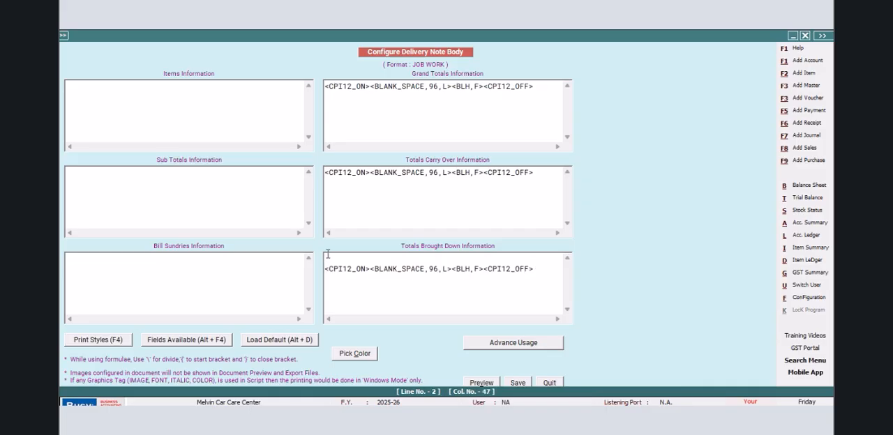
pyautogui.click(519, 383)
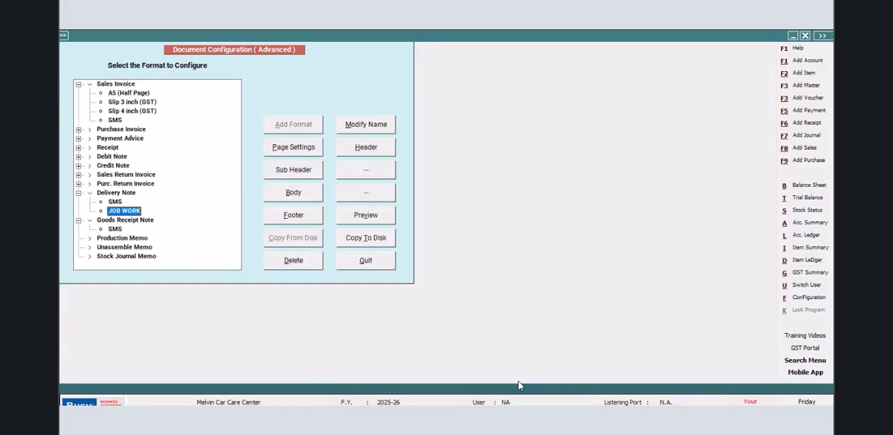
# - Paste the copied BLANK_SPACE line script into the footer of the Delivery Note JOB WORK format and save it
pyautogui.click(283, 215)
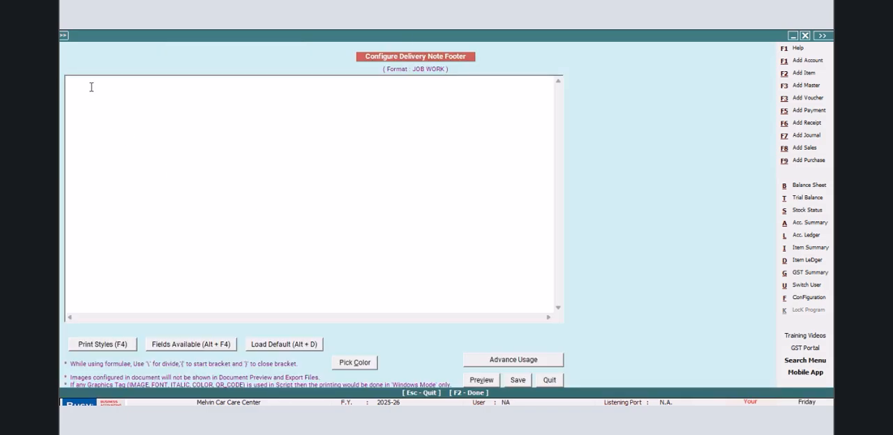
pyautogui.rightClick(90, 88)
pyautogui.click(120, 143)
pyautogui.click(517, 380)
# - Reopen the JOB WORK body and start the Items Information line with the CPI12_ON and CPI12_OFF print styles
pyautogui.click(292, 198)
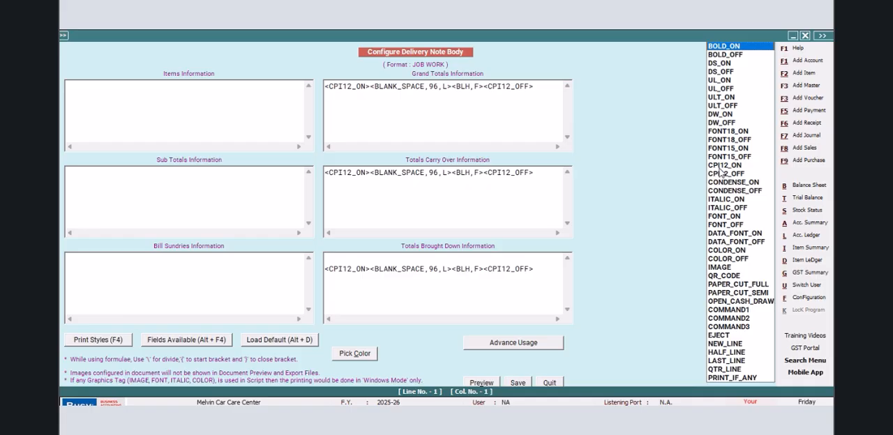
pyautogui.click(721, 168)
pyautogui.press('Return')
pyautogui.press('F4')
pyautogui.press('Down')
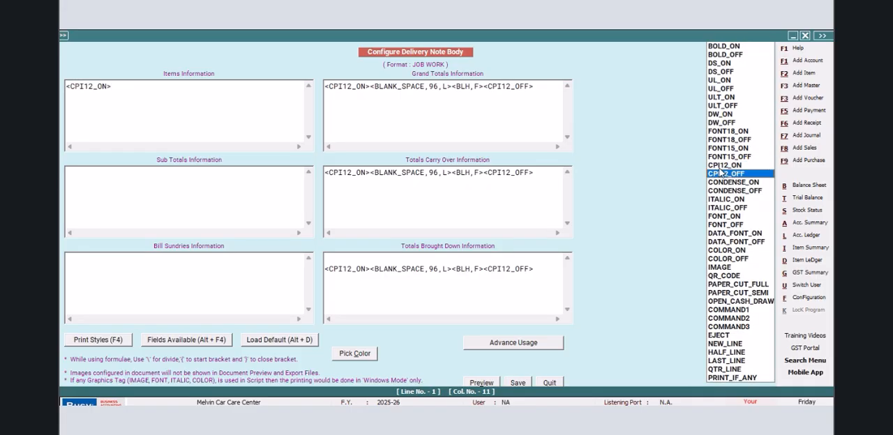
pyautogui.press('Return')
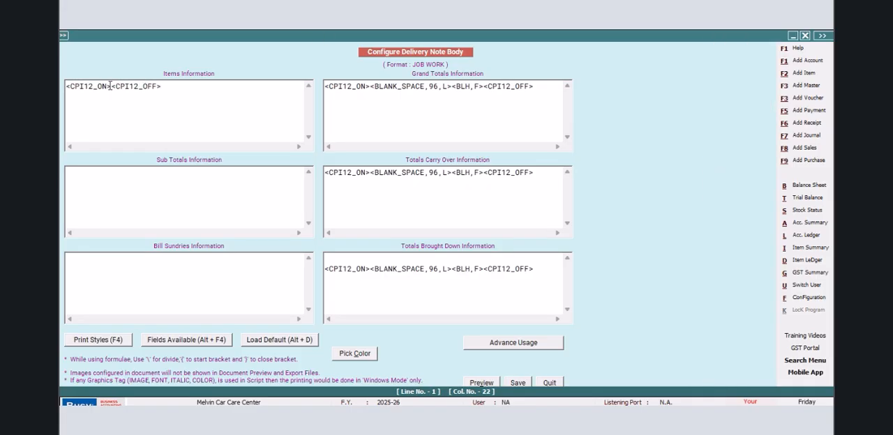
# - Insert the SR_NO item field between the CPI12 tags in Items Information, followed by a <BLV,A> tag
pyautogui.hotkey('alt', 'F4')
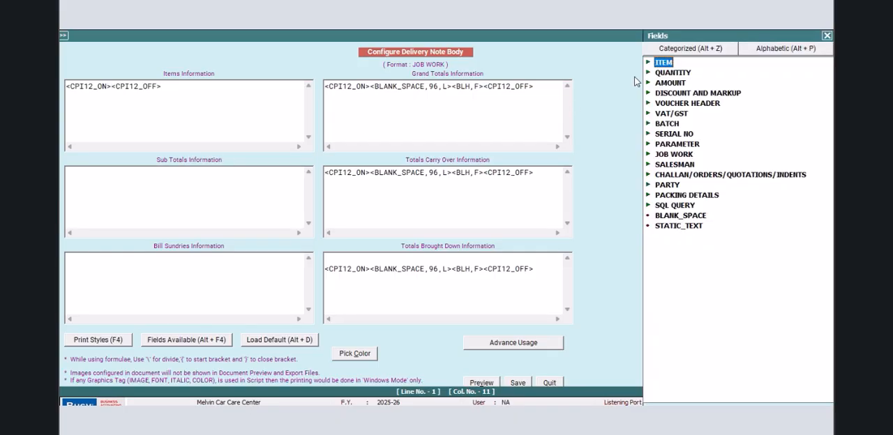
pyautogui.doubleClick(658, 64)
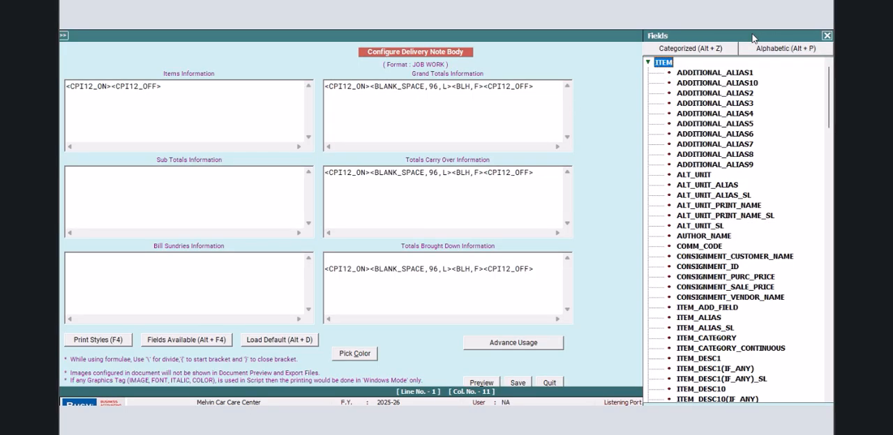
pyautogui.moveTo(760, 31); pyautogui.dragTo(631, 33)
pyautogui.moveTo(698, 82); pyautogui.dragTo(698, 315)
pyautogui.click(559, 319)
pyautogui.doubleClick(558, 319)
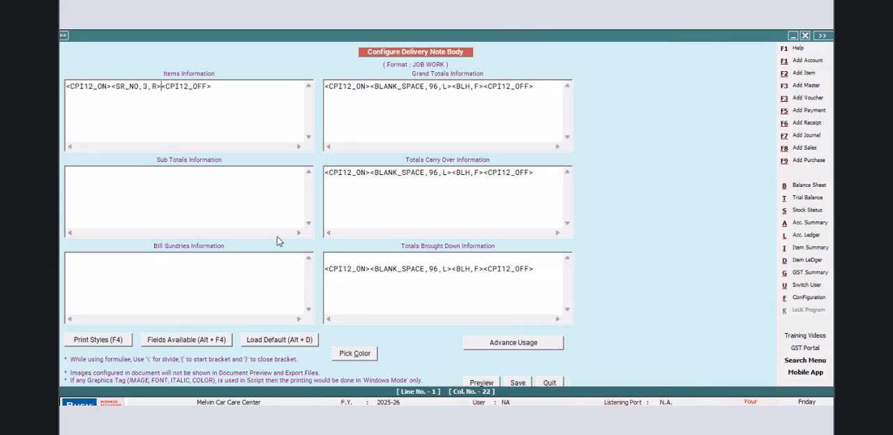
pyautogui.write('<BLV,A><')
# - Add the ITEM_NAME field after the <BLV,A> tag, set its width to 45, and save the body
pyautogui.hotkey('alt', 'F4')
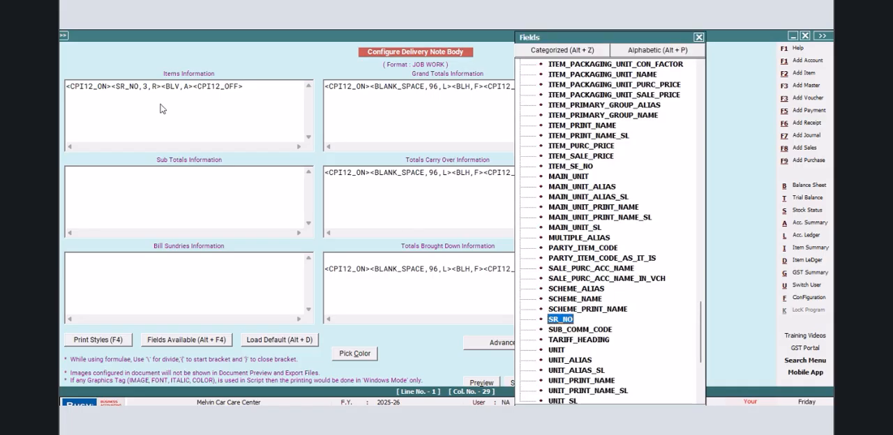
pyautogui.moveTo(700, 328); pyautogui.dragTo(702, 244)
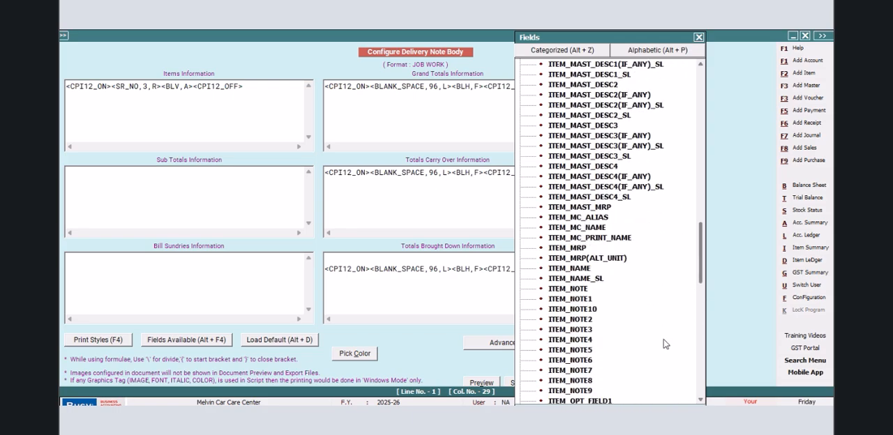
pyautogui.doubleClick(573, 273)
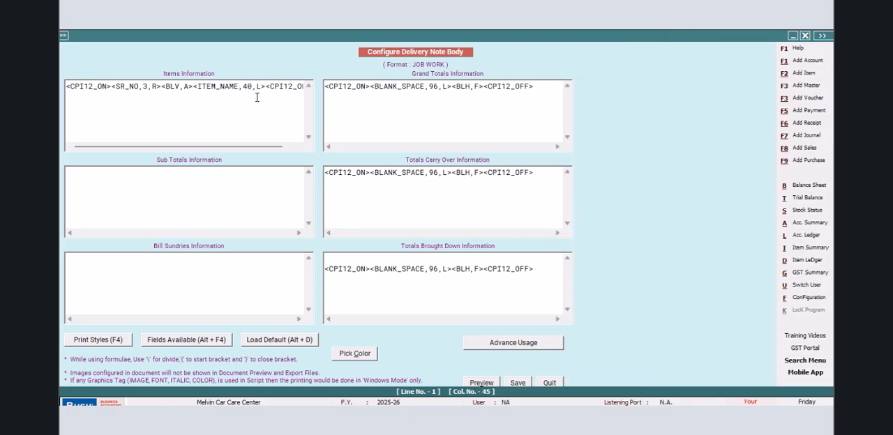
pyautogui.press('BackSpace')
pyautogui.write('5')
pyautogui.click(516, 383)
# - Return to the Mat. Issued to Party voucher, preview it as a Delivery Note in the JOB WORK format, and close the preview
pyautogui.press('Escape')
pyautogui.press('Escape')
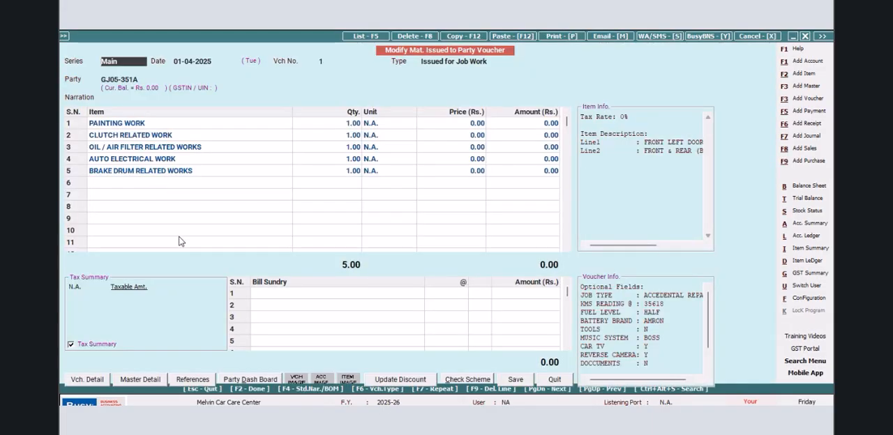
pyautogui.click(562, 35)
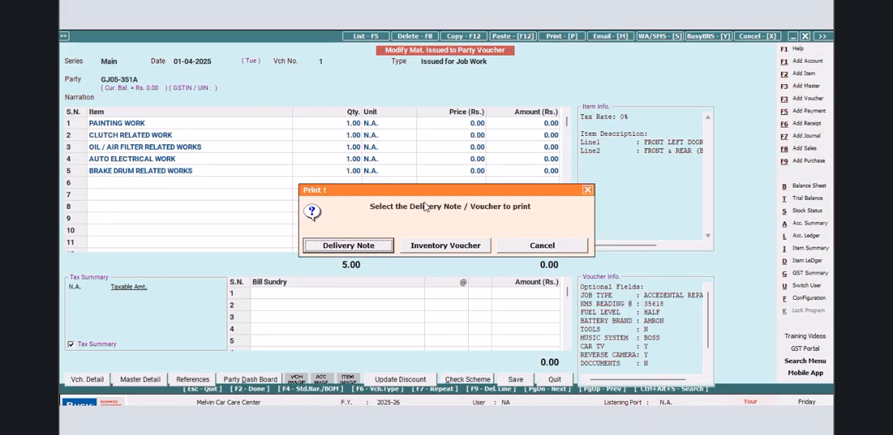
pyautogui.click(360, 250)
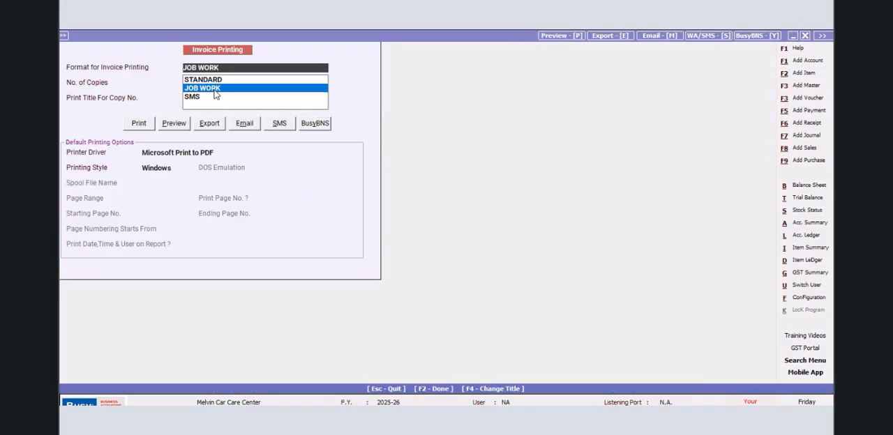
pyautogui.click(173, 122)
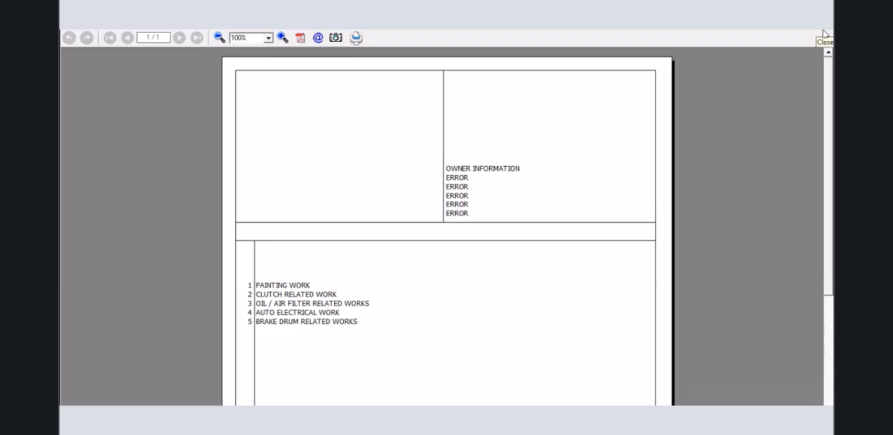
pyautogui.press('Escape')
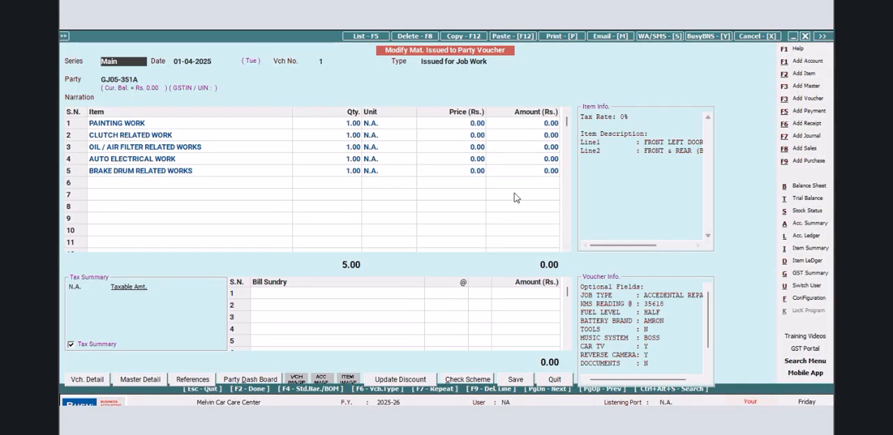
pyautogui.hotkey('ctrl', 'alt', 'q')
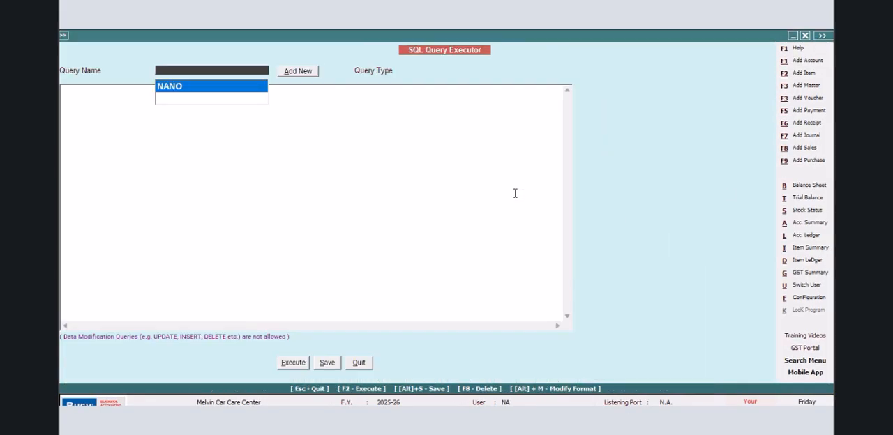
pyautogui.doubleClick(171, 89)
pyautogui.click(195, 175)
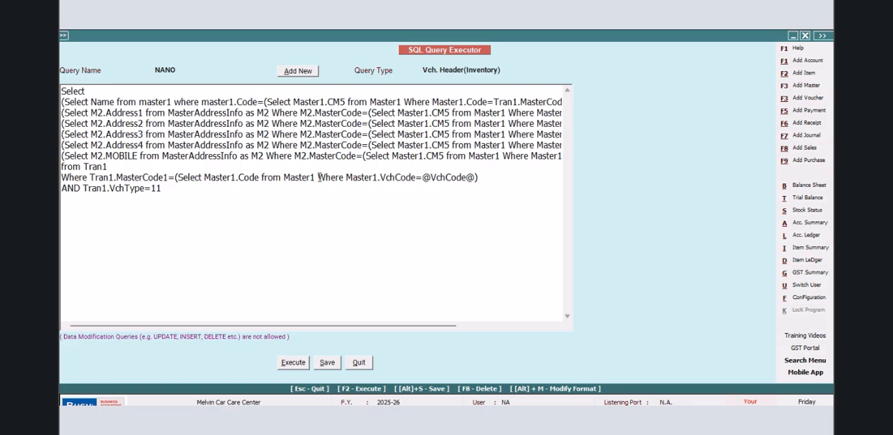
pyautogui.moveTo(315, 177); pyautogui.dragTo(63, 181)
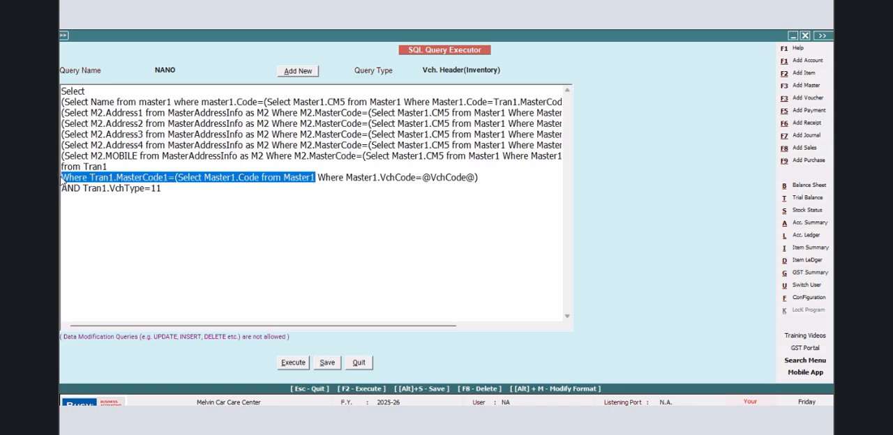
pyautogui.press('BackSpace')
pyautogui.click(225, 177)
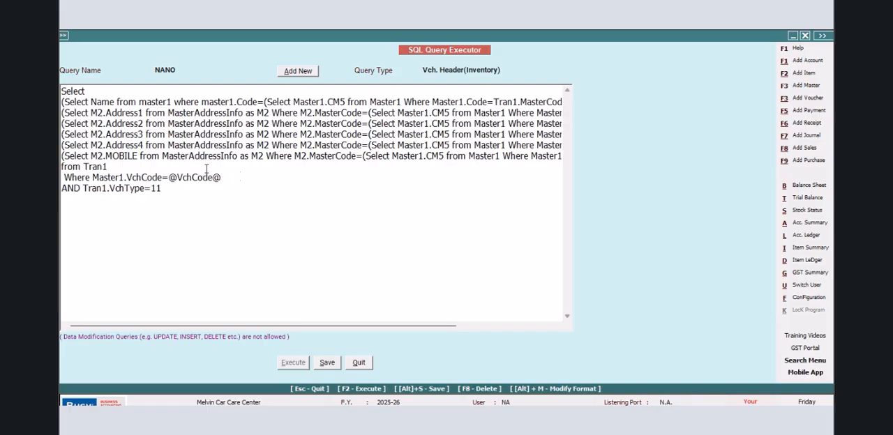
pyautogui.click(327, 366)
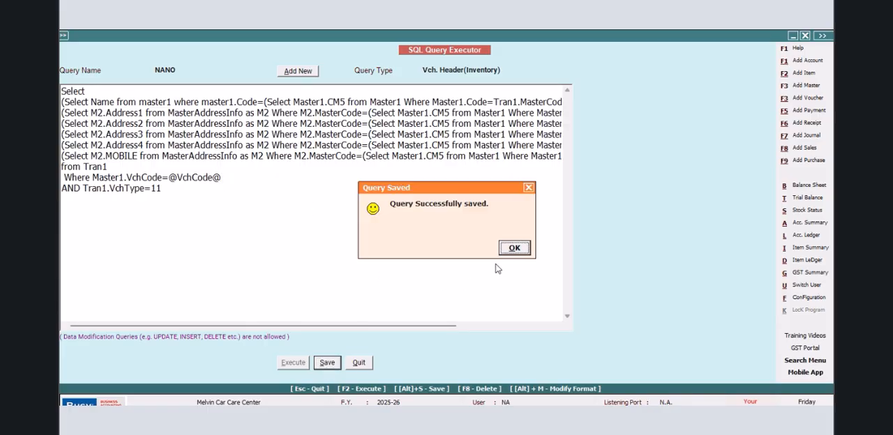
pyautogui.click(512, 247)
pyautogui.click(358, 362)
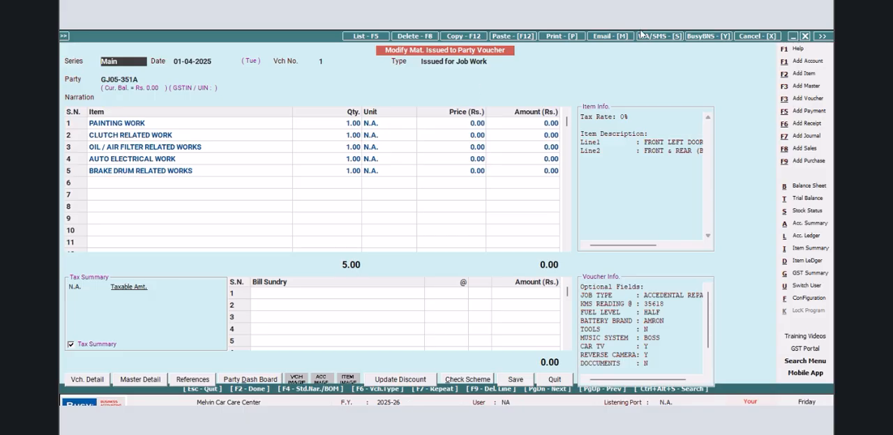
# - Preview the voucher as a Delivery Note in the JOB WORK format and close the preview
pyautogui.click(562, 36)
pyautogui.click(366, 249)
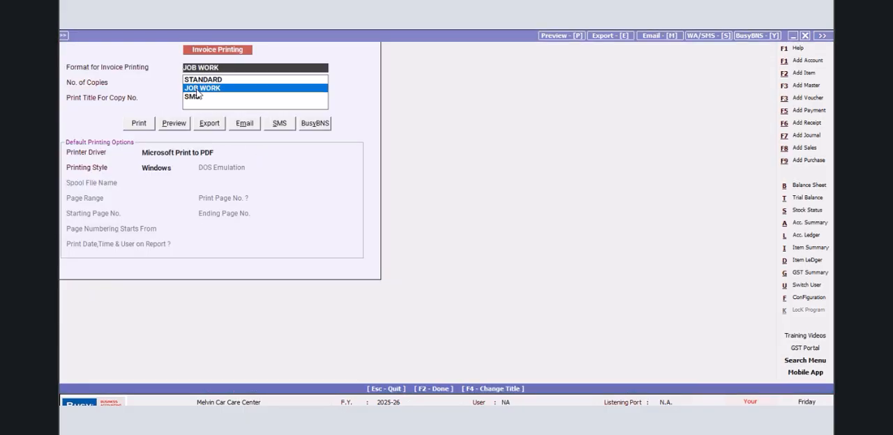
pyautogui.click(175, 123)
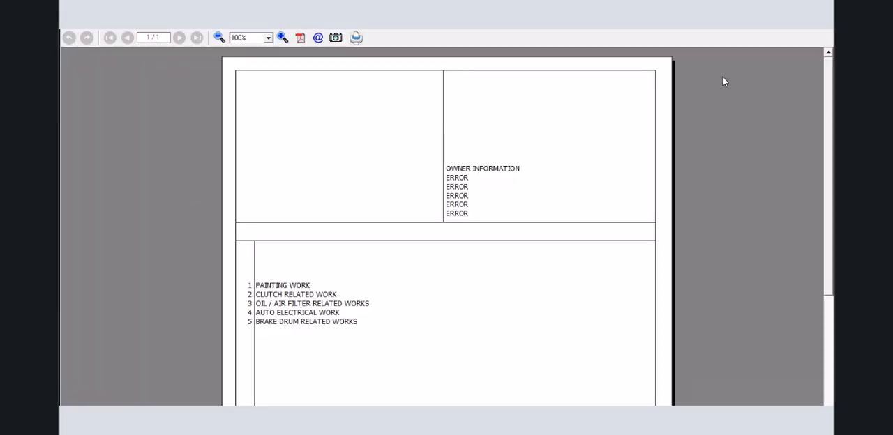
pyautogui.click(824, 34)
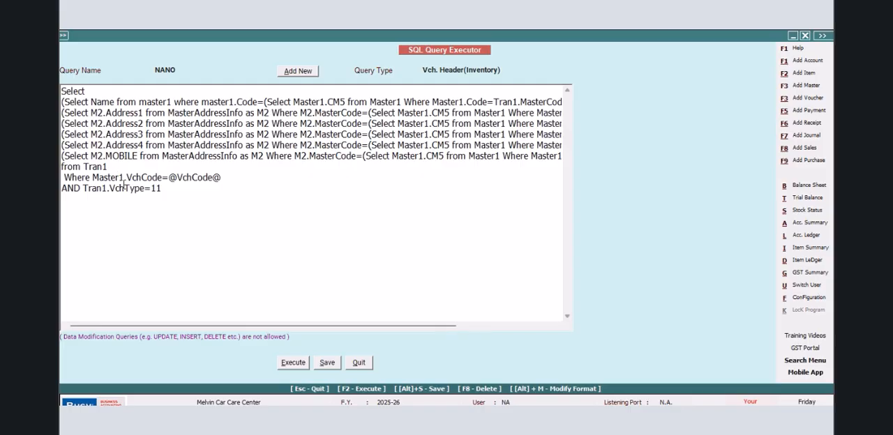
pyautogui.press('BackSpace')
pyautogui.press('BackSpace')
pyautogui.press('BackSpace')
pyautogui.press('BackSpace')
pyautogui.press('BackSpace')
pyautogui.press('BackSpace')
pyautogui.press('BackSpace')
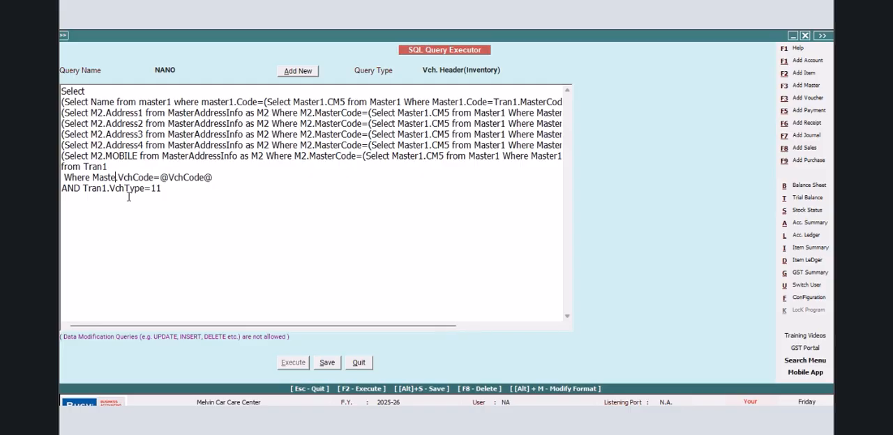
pyautogui.write('t')
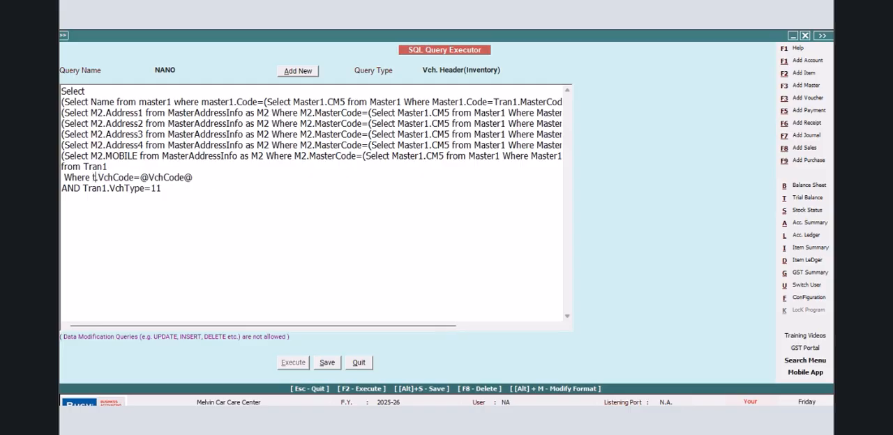
pyautogui.press('BackSpace')
pyautogui.write('Tran')
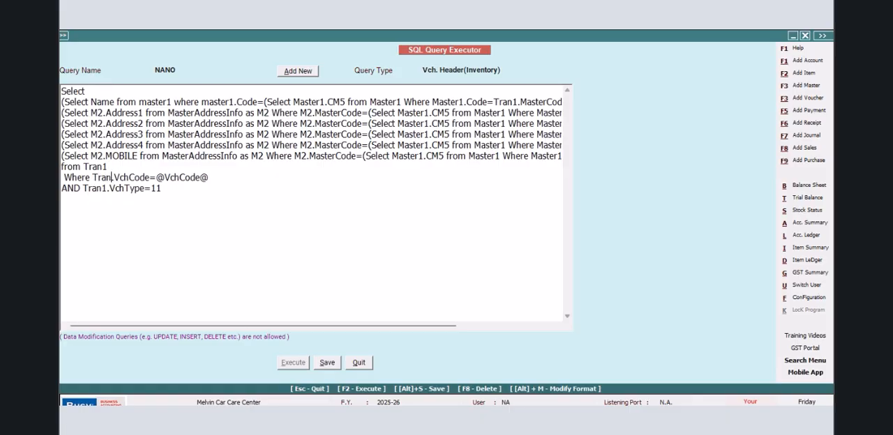
pyautogui.write('1')
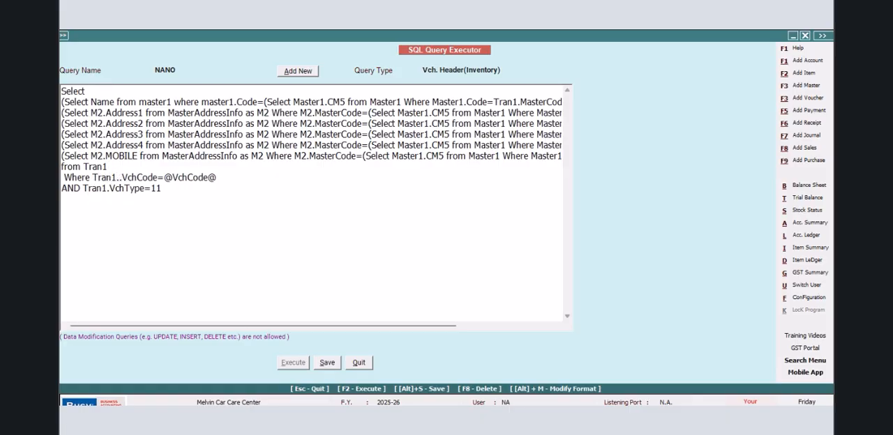
pyautogui.press('Delete')
pyautogui.click(327, 363)
pyautogui.click(517, 255)
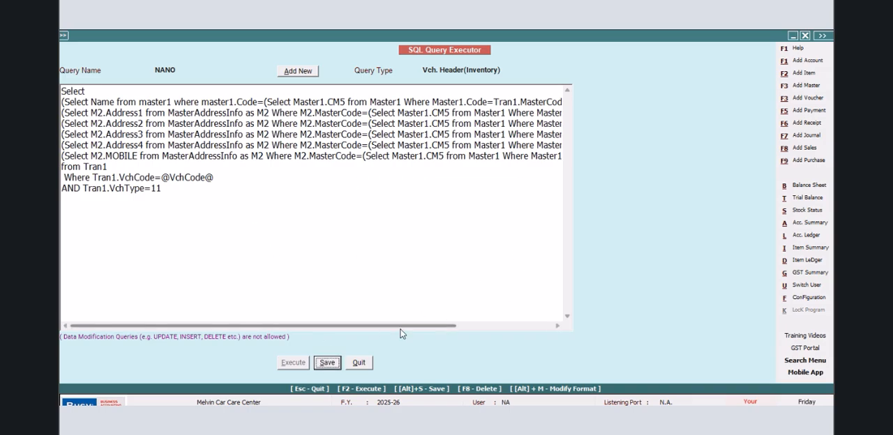
pyautogui.click(357, 363)
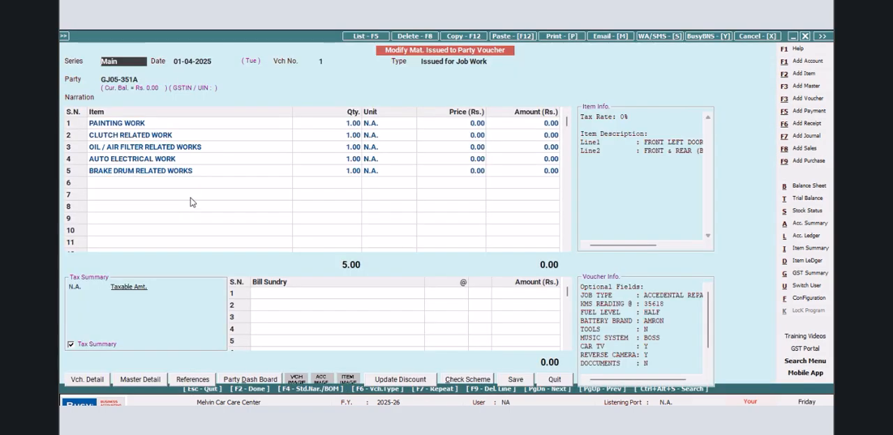
# - Preview the voucher again as a Delivery Note in the JOB WORK format to check the owner details
pyautogui.click(562, 36)
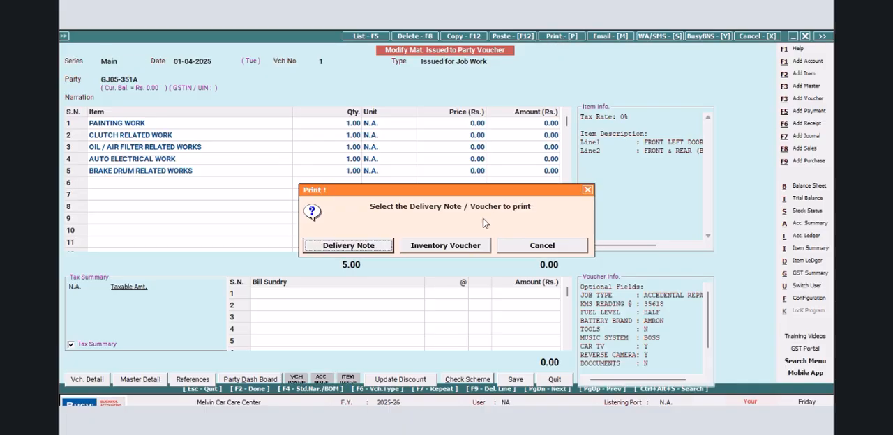
pyautogui.click(383, 249)
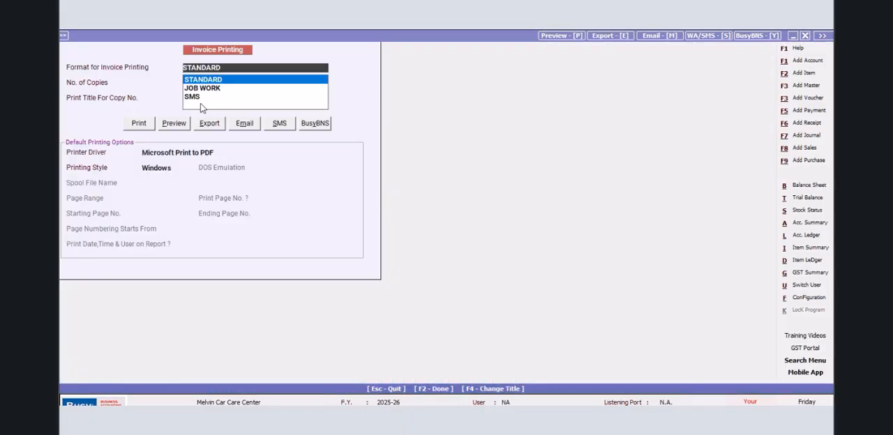
pyautogui.click(199, 88)
pyautogui.click(168, 123)
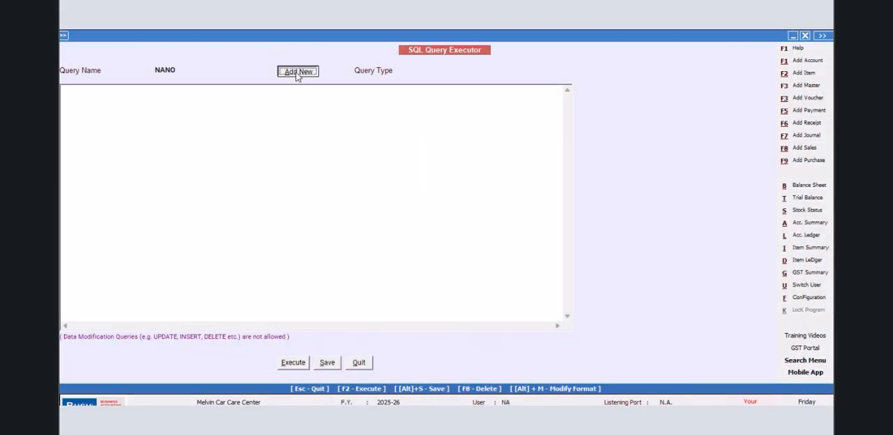
# - Add a new SQL query named MARUTHI without a password
pyautogui.click(295, 71)
pyautogui.write('MARUTHI')
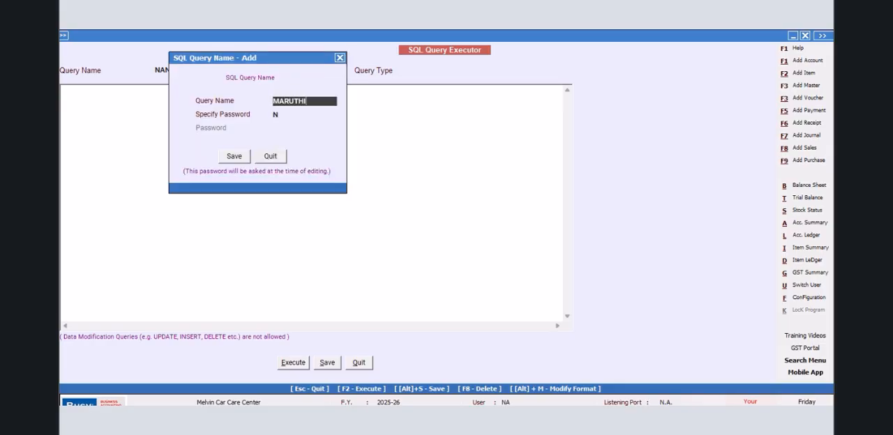
pyautogui.click(233, 155)
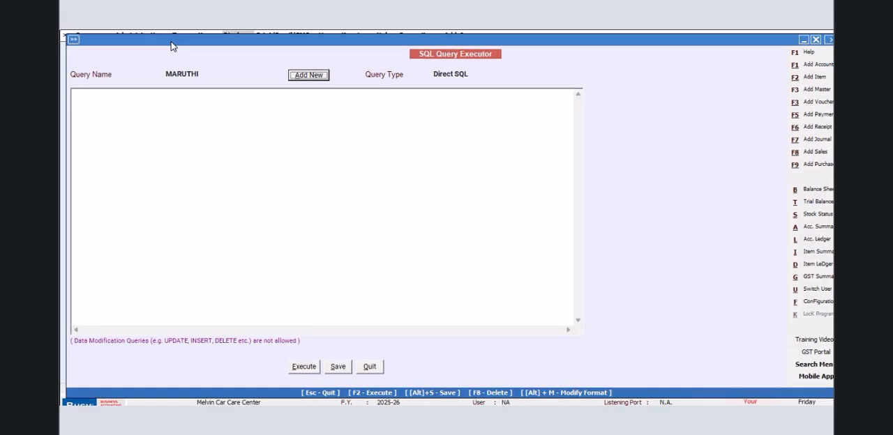
# - Start the MARUTHI query with Select and the subquery (Select Name from Master1 Where Master1.Code=Tran1.MasterCode1)
pyautogui.click(74, 102)
pyautogui.write('S')
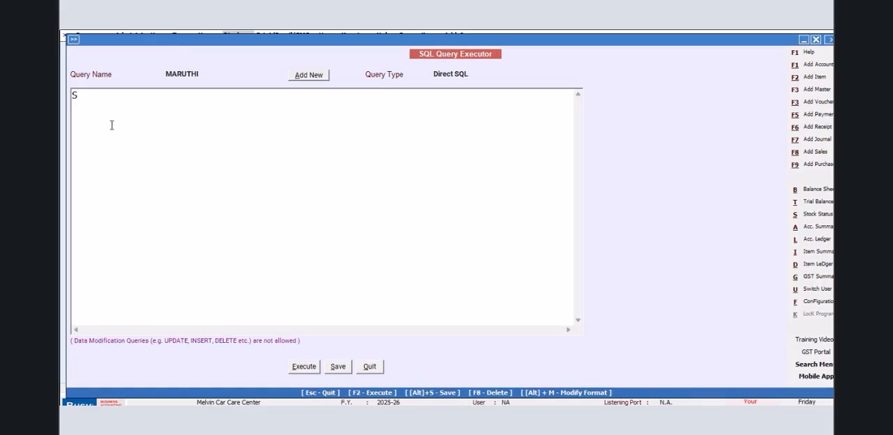
pyautogui.write('elec')
pyautogui.write('(s')
pyautogui.write('elect Nam')
pyautogui.write('e from Master')
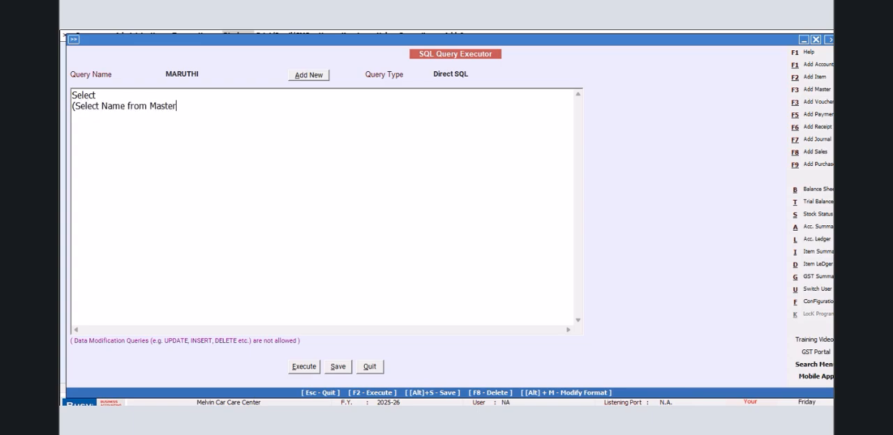
pyautogui.write('1 Where ')
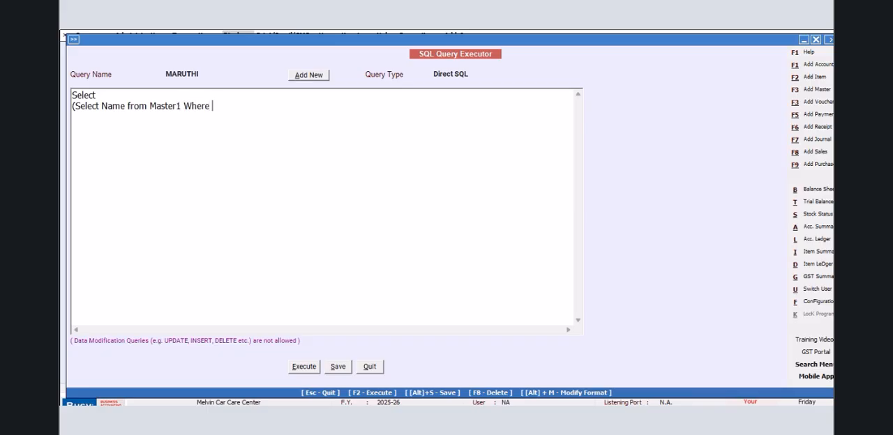
pyautogui.write('Master1.Code')
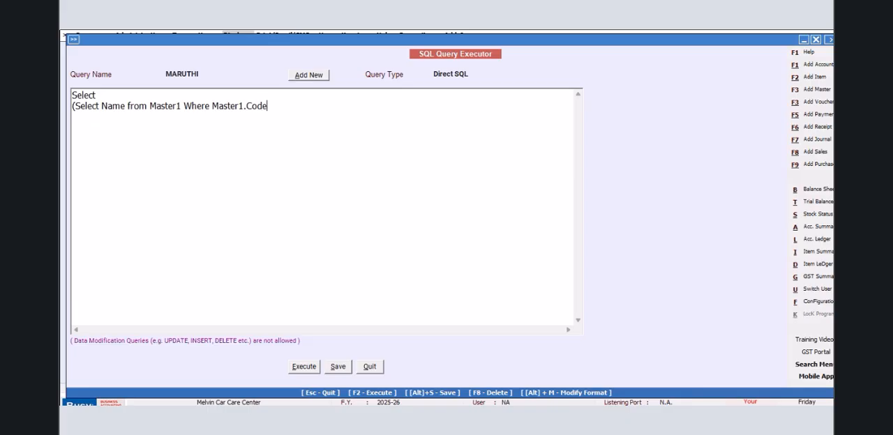
pyautogui.write('=Tran1.MasterCode1')
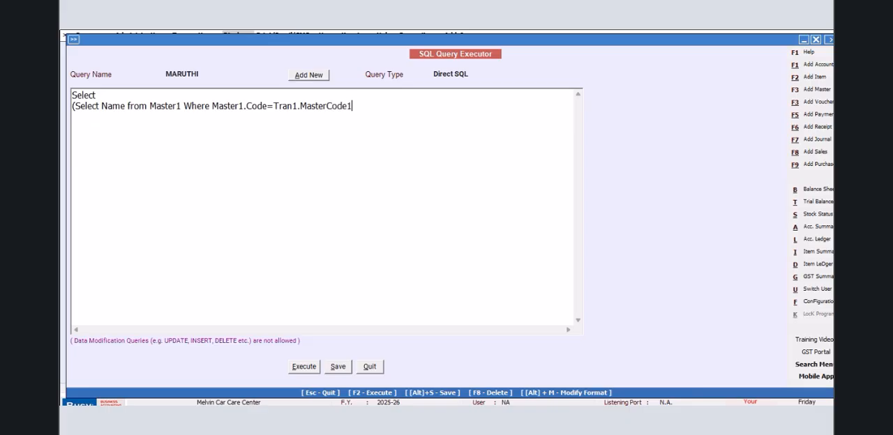
pyautogui.write('from Tran')
pyautogui.write('Where Tran')
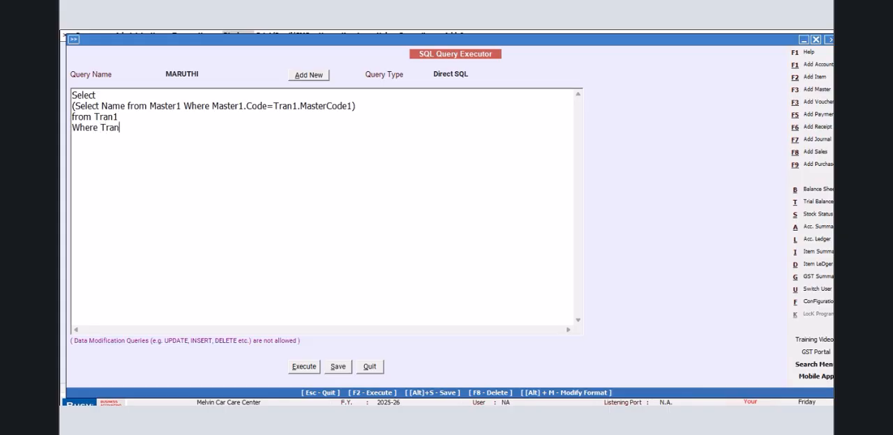
pyautogui.write('1.VchType')
pyautogui.write('=9')
pyautogui.write('11')
# - Complete the query with from Tran1 Where Tran1.VchType=11, execute and save it, then close the result
pyautogui.click(304, 368)
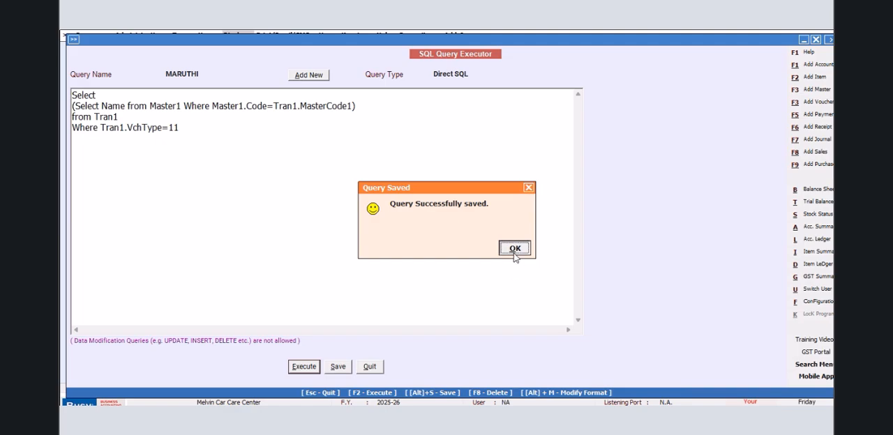
pyautogui.click(514, 248)
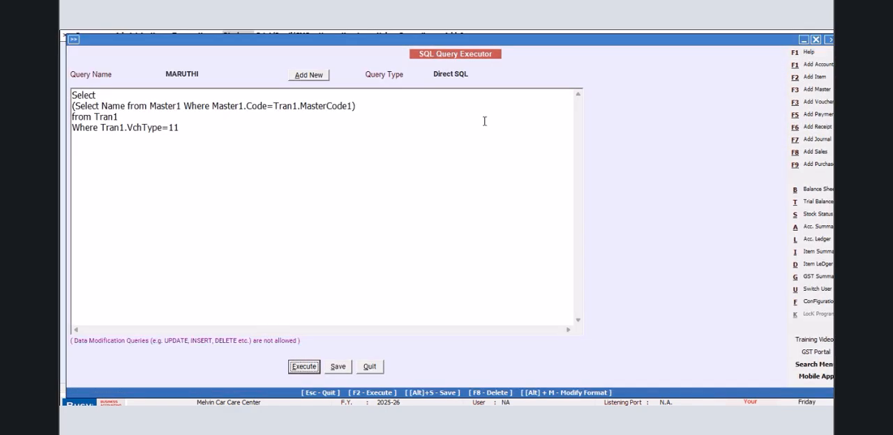
pyautogui.click(805, 36)
# - Add a comma and a second subquery beginning (Select M2.OF1 from MasterAddressInfo as M2 above the from Tran1 line
pyautogui.press('Return')
pyautogui.write('(Sek')
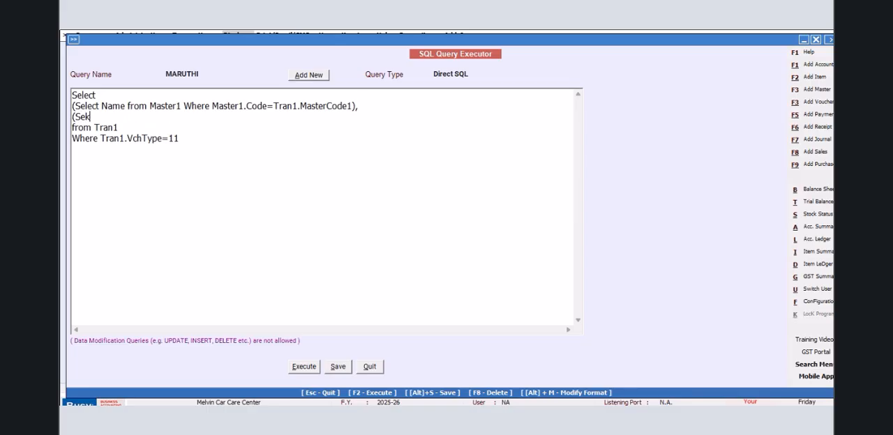
pyautogui.write('lect Maser')
pyautogui.press('BackSpace')
pyautogui.press('BackSpace')
pyautogui.press('BackSpace')
pyautogui.write('2.OF1 from MasterAddressInfo as M2 Where ')
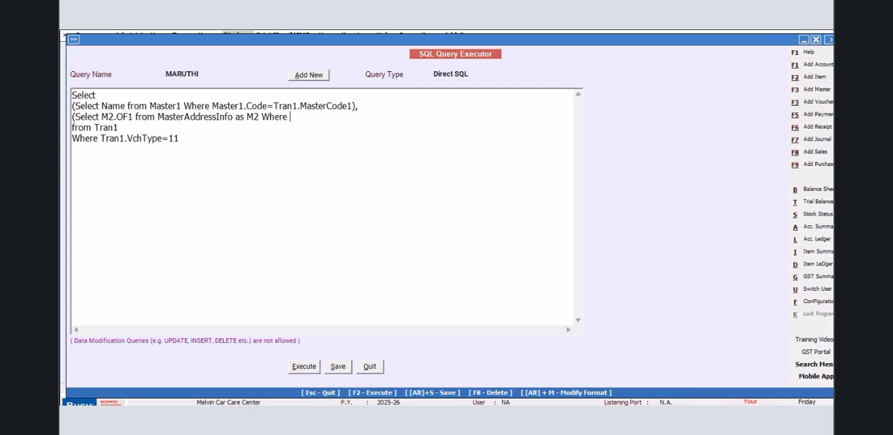
pyautogui.write('M2.MasterCode=Tran1.MasterCode1)')
# - Finish the OF1 subquery with Where M2.MasterCode=Tran1.MasterCode1), execute and save the query, then close the result
pyautogui.click(298, 370)
pyautogui.click(514, 250)
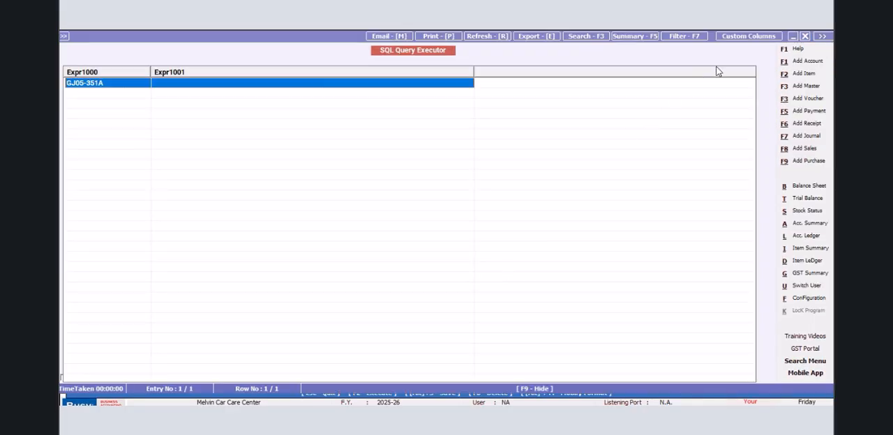
pyautogui.click(804, 35)
# - End the OF1 subquery with a comma and duplicate the whole line directly beneath it
pyautogui.click(441, 116)
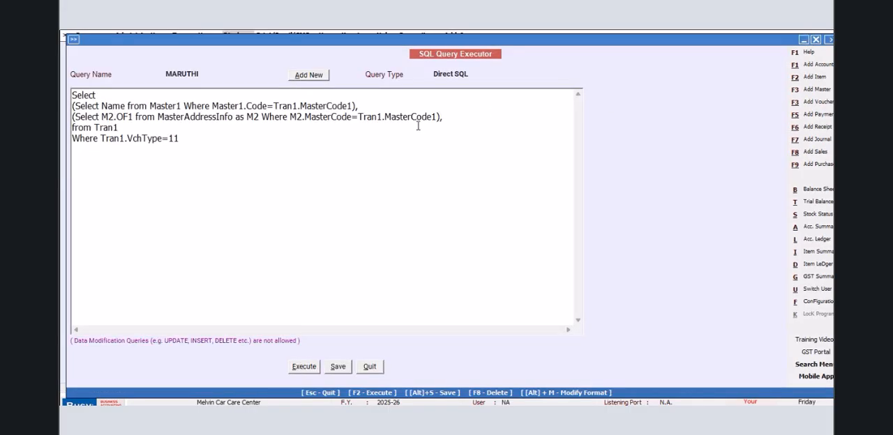
pyautogui.moveTo(446, 117); pyautogui.dragTo(66, 113)
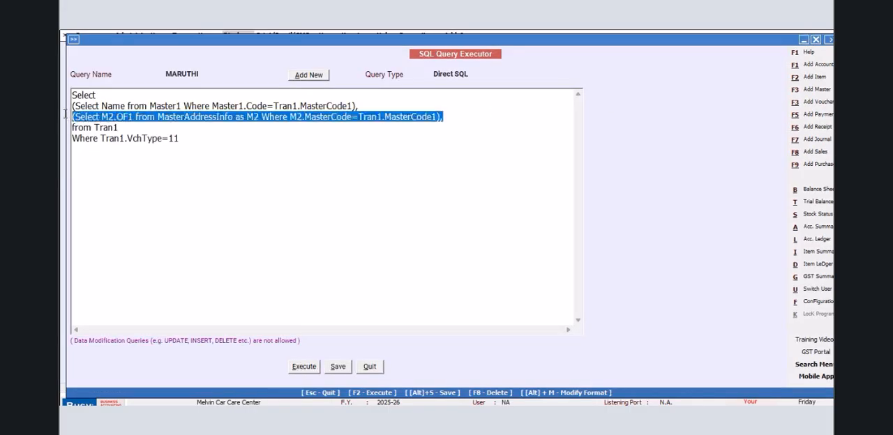
pyautogui.rightClick(108, 120)
pyautogui.click(150, 158)
pyautogui.click(456, 116)
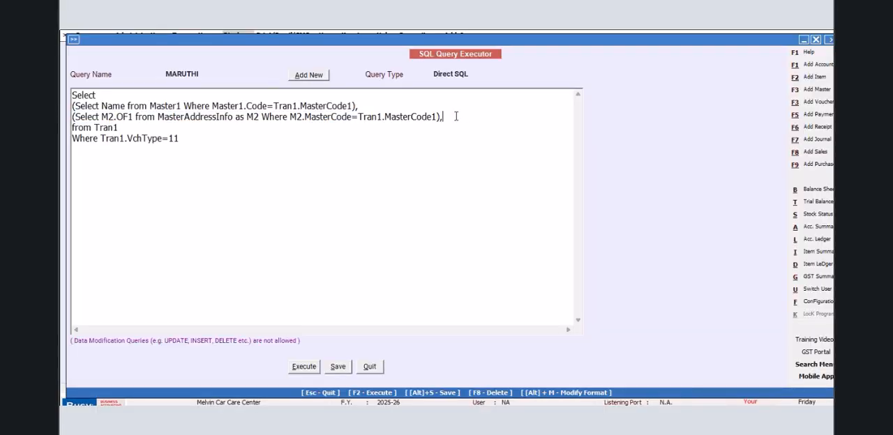
pyautogui.press('Return')
pyautogui.hotkey('ctrl', 'v')
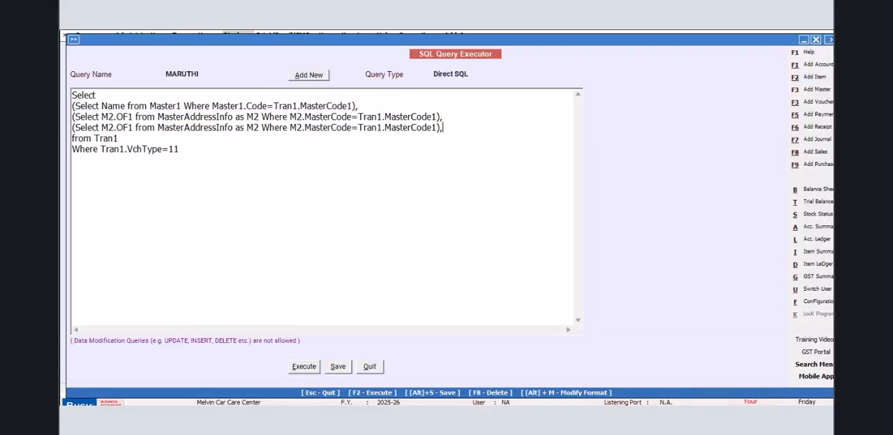
# - Change the duplicated subquery's field to M2.OF2 and add an empty line beneath it
pyautogui.click(133, 128)
pyautogui.press('BackSpace')
pyautogui.write('2')
pyautogui.click(452, 128)
pyautogui.press('Return')
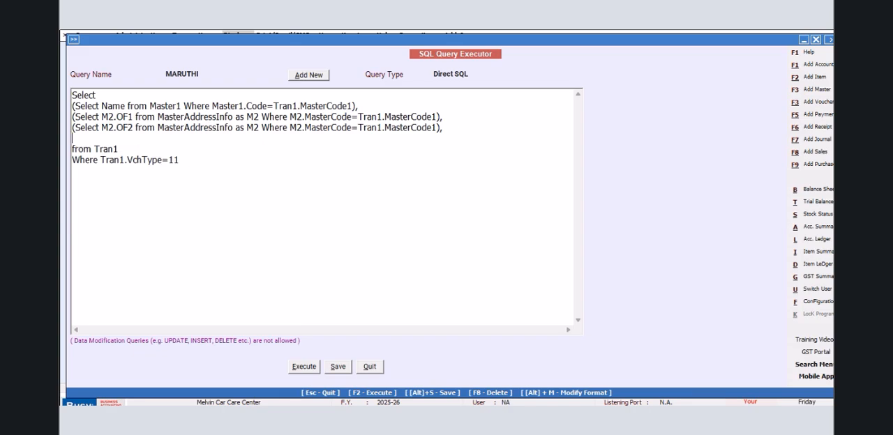
# - Paste another copy of the OF1 subquery, change its field to M2.OF3 and add an empty line beneath it
pyautogui.hotkey('ctrl', 'v')
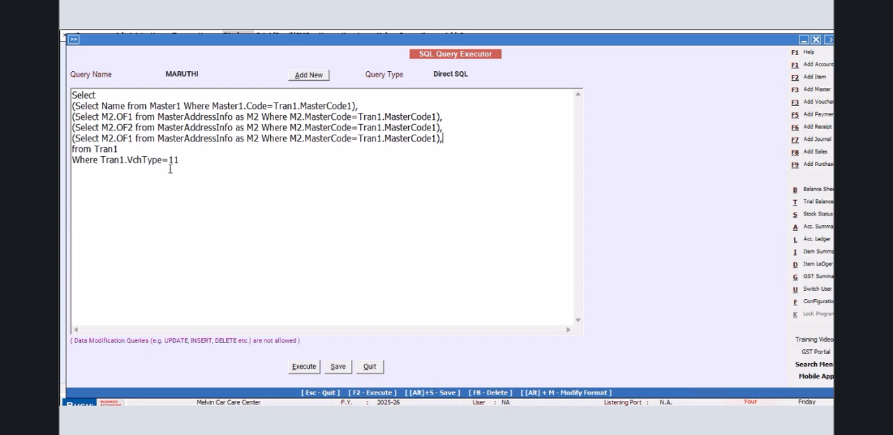
pyautogui.click(133, 138)
pyautogui.press('BackSpace')
pyautogui.write('3')
pyautogui.click(454, 143)
pyautogui.press('Return')
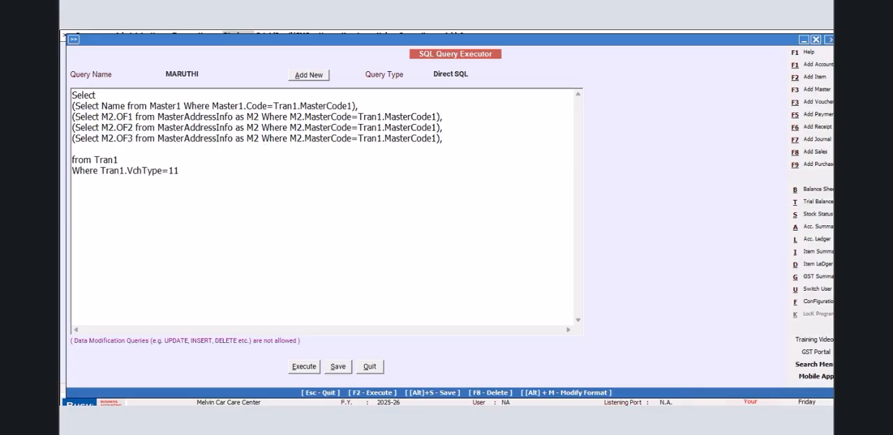
# - Add two more copies of the subquery for fields M2.OF4 and M2.OF5, leaving an empty line above from Tran1
pyautogui.hotkey('ctrl', 'v')
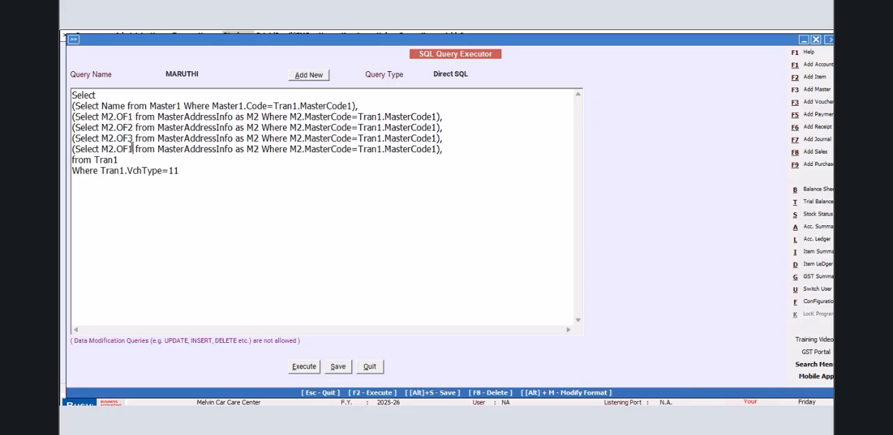
pyautogui.press('BackSpace')
pyautogui.write('4')
pyautogui.click(459, 150)
pyautogui.press('Return')
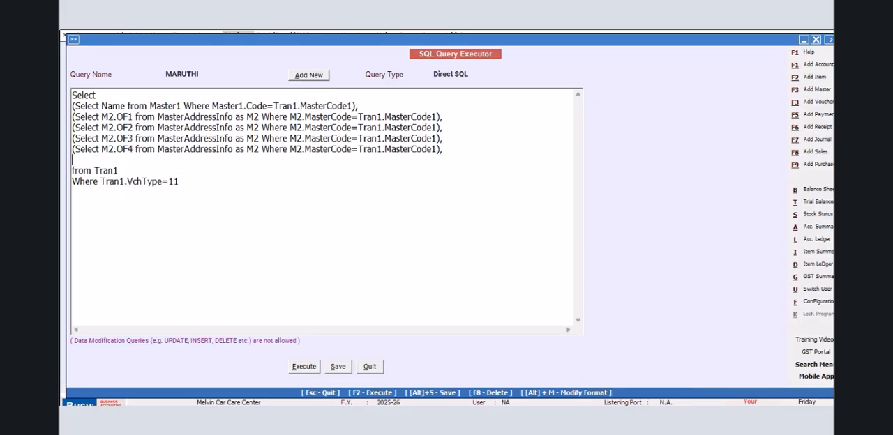
pyautogui.hotkey('ctrl', 'v')
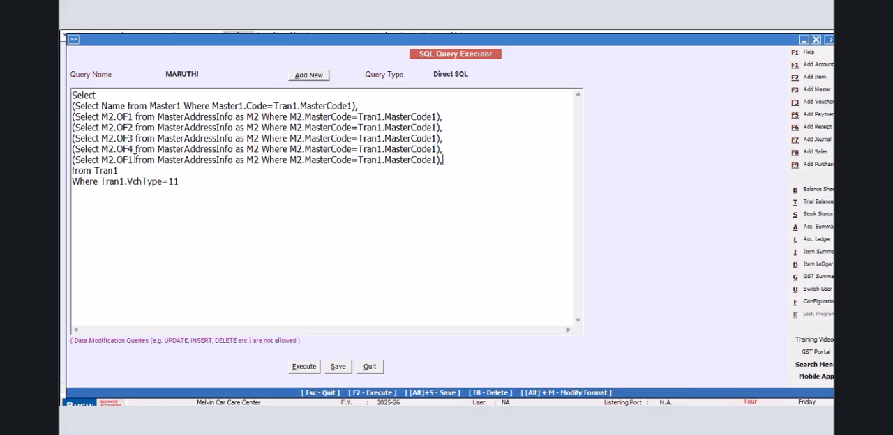
pyautogui.press('BackSpace')
pyautogui.write('5')
pyautogui.press('Return')
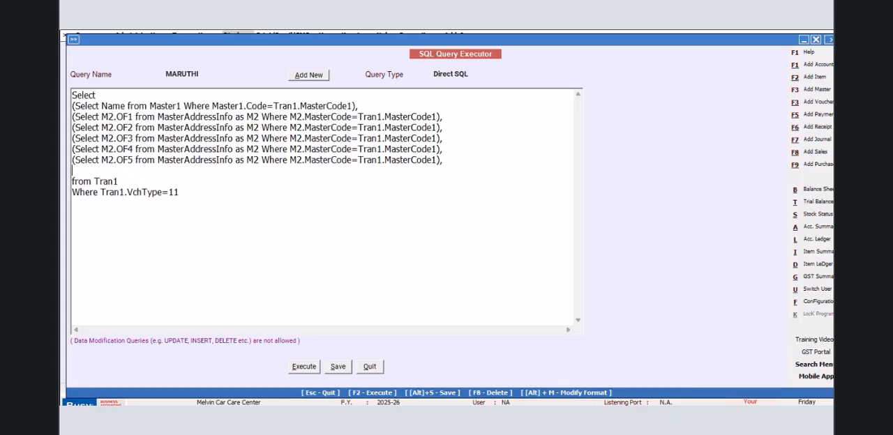
# - Add a last copy of the subquery for field M2.OF6, without a trailing comma, above from Tran1
pyautogui.hotkey('ctrl', 'v')
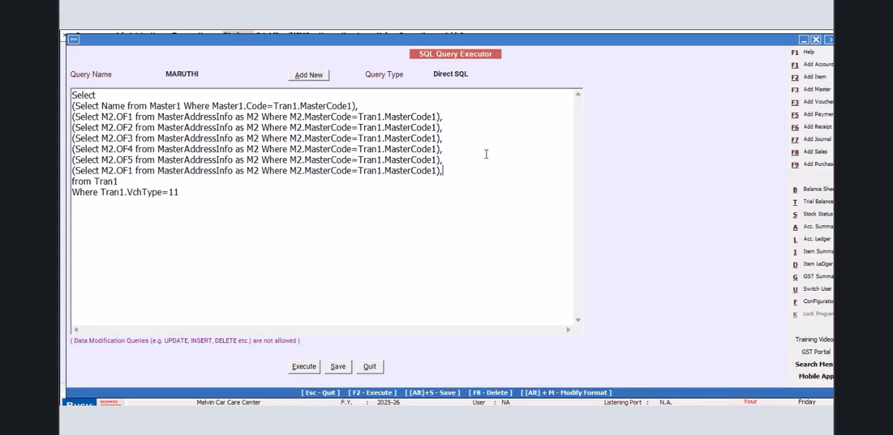
pyautogui.click(134, 170)
pyautogui.press('BackSpace')
pyautogui.write('6')
# - Save and execute the MARUTHI query, narrow the Expr1001 column to view all fields, then close the result
pyautogui.click(336, 367)
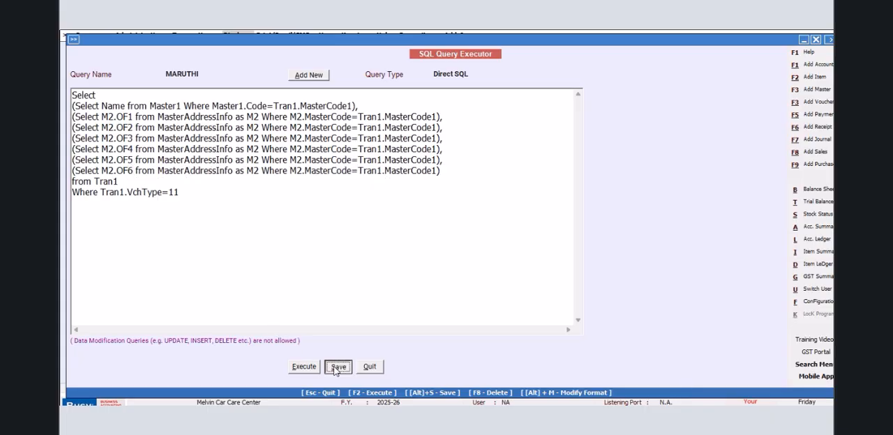
pyautogui.click(515, 249)
pyautogui.click(304, 367)
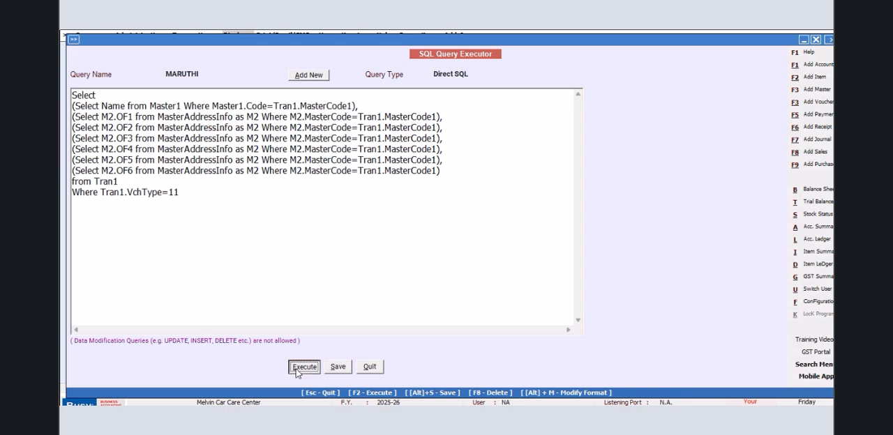
pyautogui.click(514, 249)
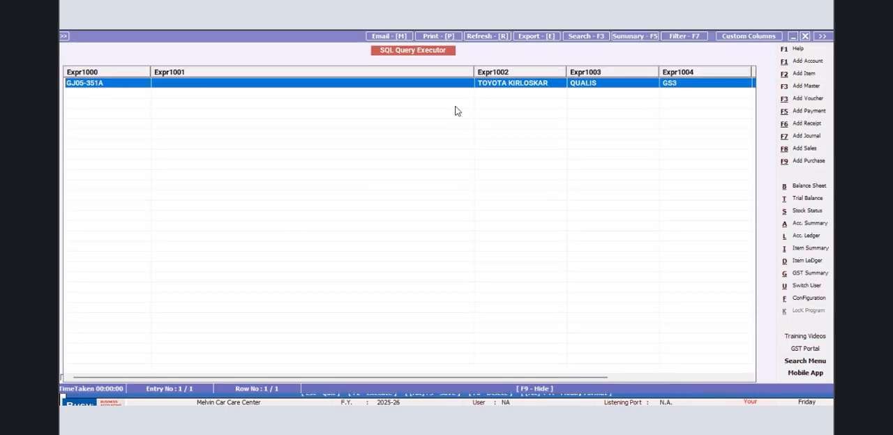
pyautogui.moveTo(473, 73); pyautogui.dragTo(133, 72)
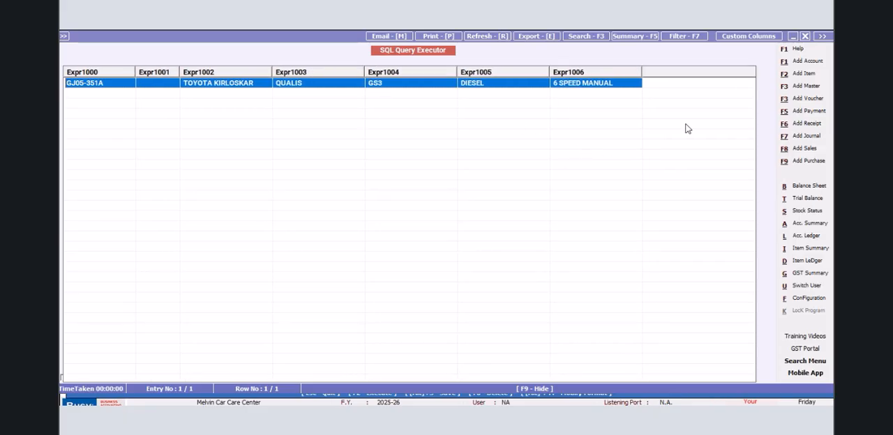
pyautogui.click(804, 36)
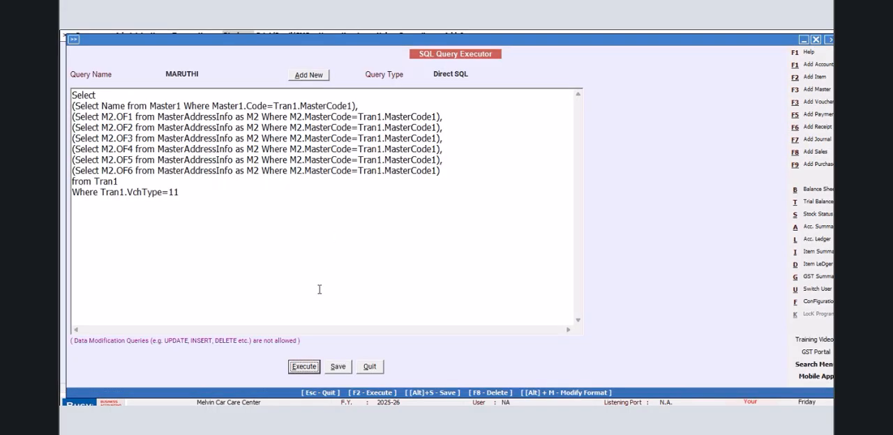
pyautogui.click(101, 192)
pyautogui.press('Return')
pyautogui.write('and')
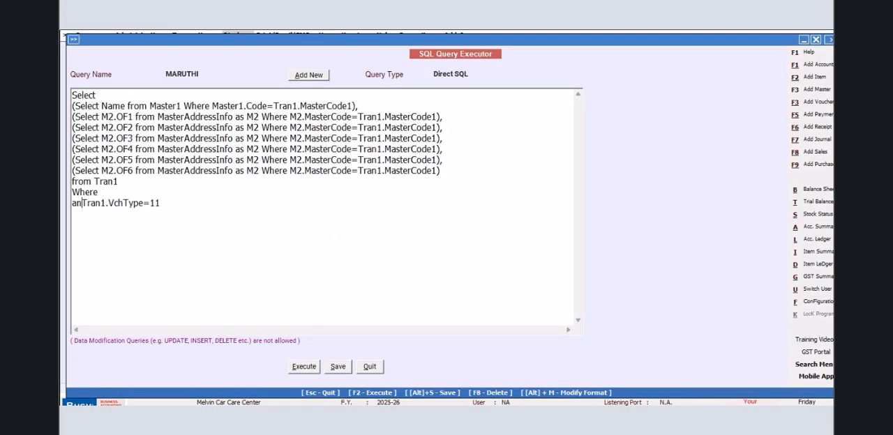
pyautogui.click(119, 194)
pyautogui.write('Tran1')
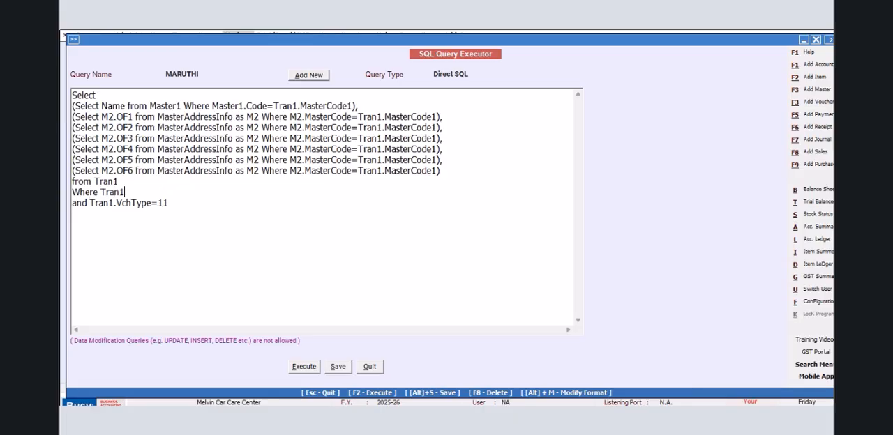
pyautogui.write('.VchCode=@VchCode')
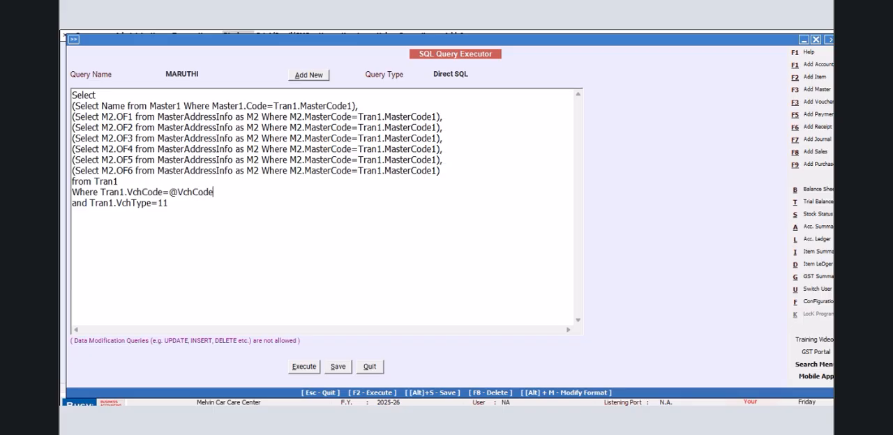
pyautogui.write('@')
# - Set the query type to Vch. Header(Inventory), then save the MARUTHI query and quit the query executor
pyautogui.click(472, 74)
pyautogui.click(497, 126)
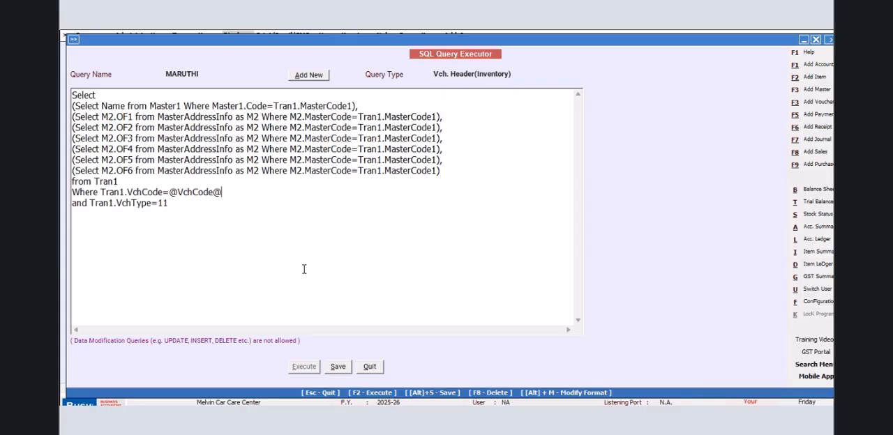
pyautogui.click(336, 367)
pyautogui.click(523, 247)
pyautogui.click(369, 367)
# - Open the header of the JOB WORK delivery note format in the advanced document configuration
pyautogui.click(804, 298)
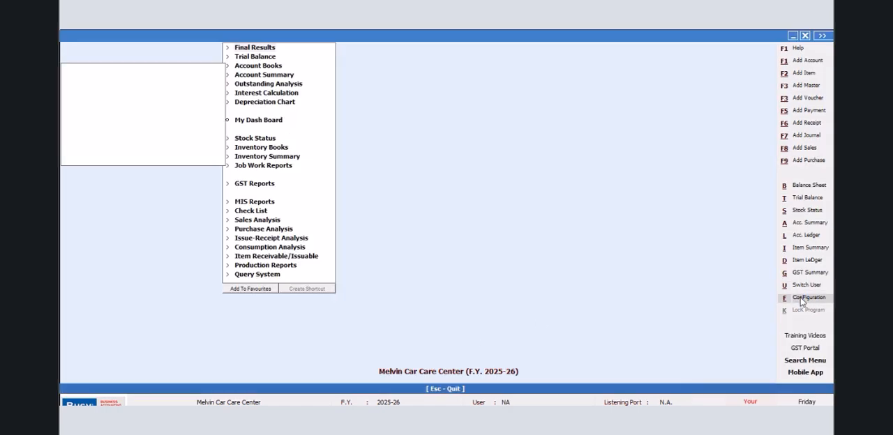
pyautogui.click(165, 119)
pyautogui.click(124, 182)
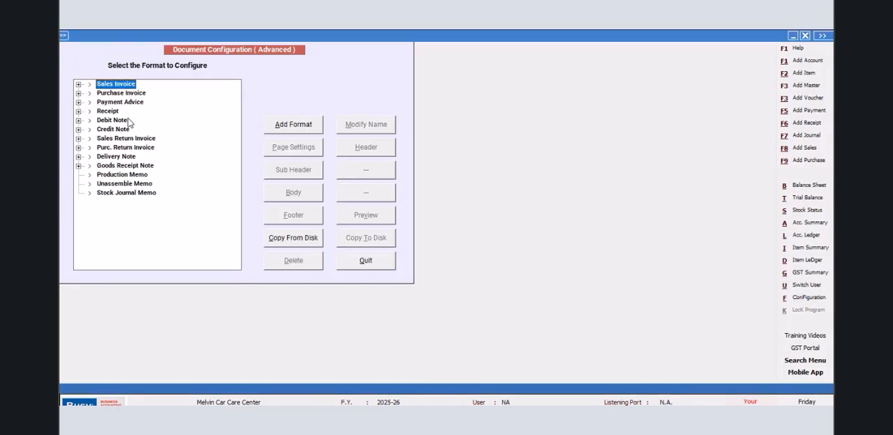
pyautogui.click(78, 157)
pyautogui.click(124, 165)
pyautogui.click(373, 148)
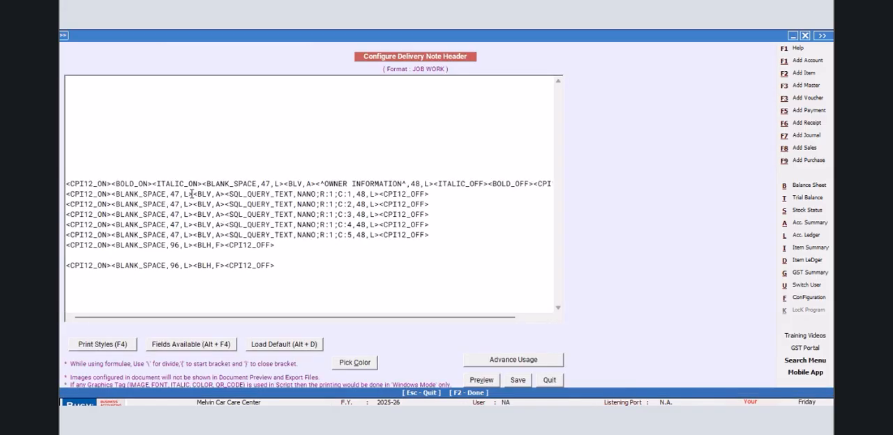
# - Replace the BLANK_SPACE,47,L tag in the line with NANO column C:1 with a SQL_QUERY_TEXT field
pyautogui.moveTo(192, 194); pyautogui.dragTo(111, 194)
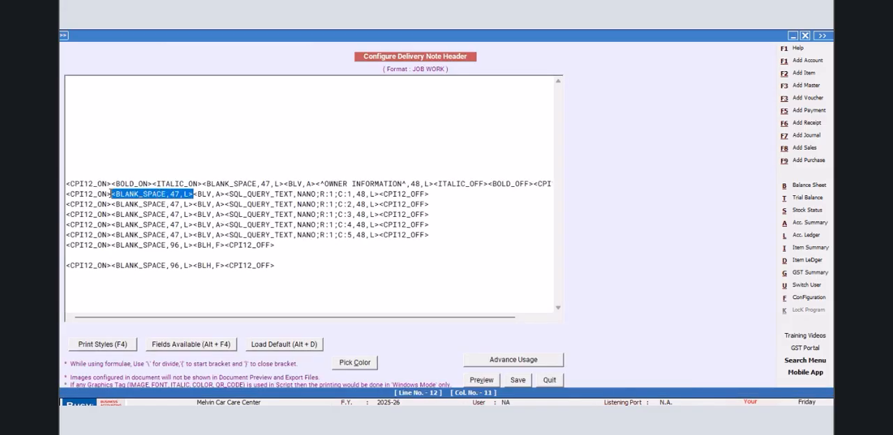
pyautogui.press('Delete')
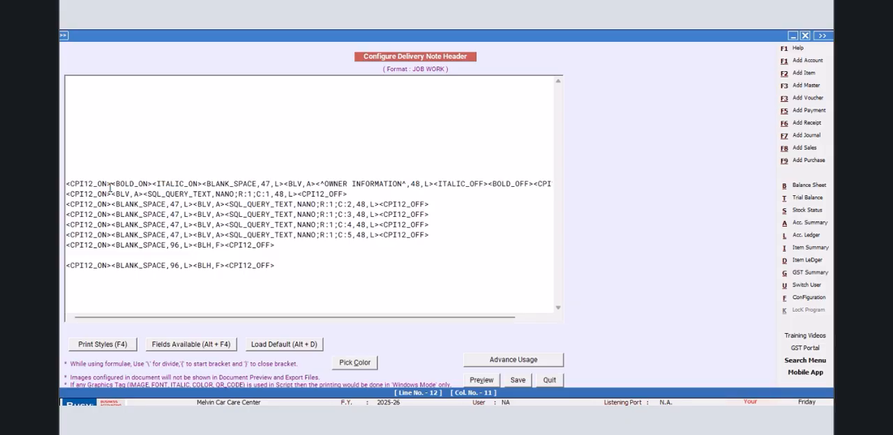
pyautogui.hotkey('alt', 'F4')
pyautogui.doubleClick(664, 195)
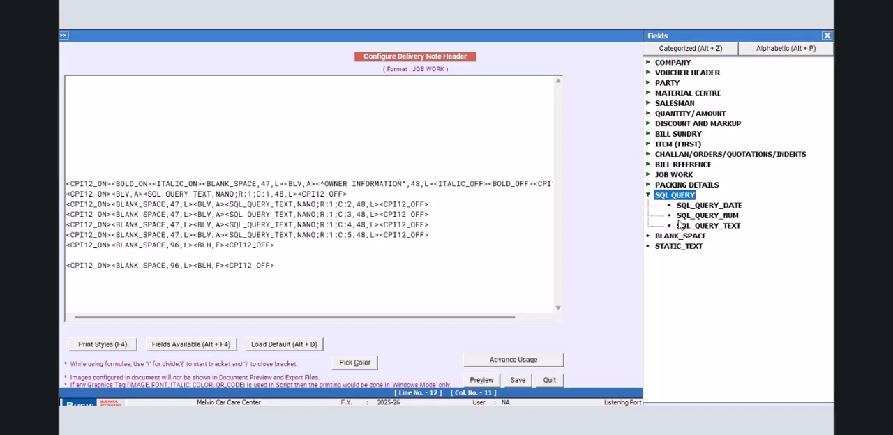
pyautogui.doubleClick(736, 230)
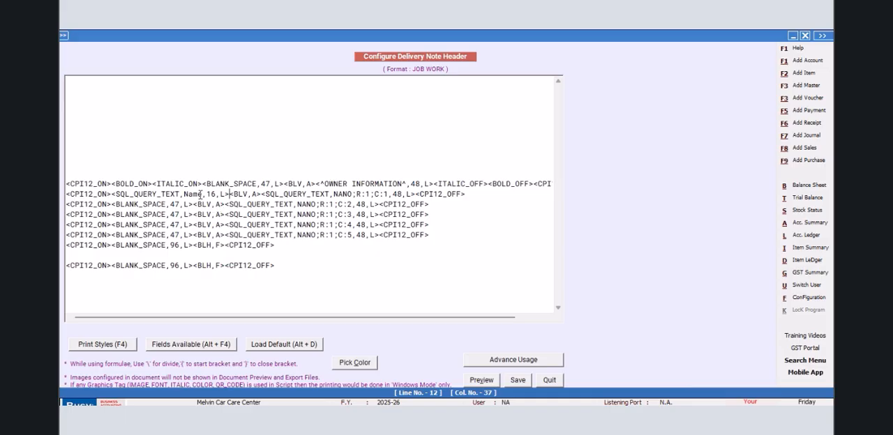
# - Point the inserted SQL_QUERY_TEXT field to MARUTI;R:1;C:1 and set its width to 47
pyautogui.press('Left')
pyautogui.press('BackSpace')
pyautogui.press('BackSpace')
pyautogui.press('BackSpace')
pyautogui.press('BackSpace')
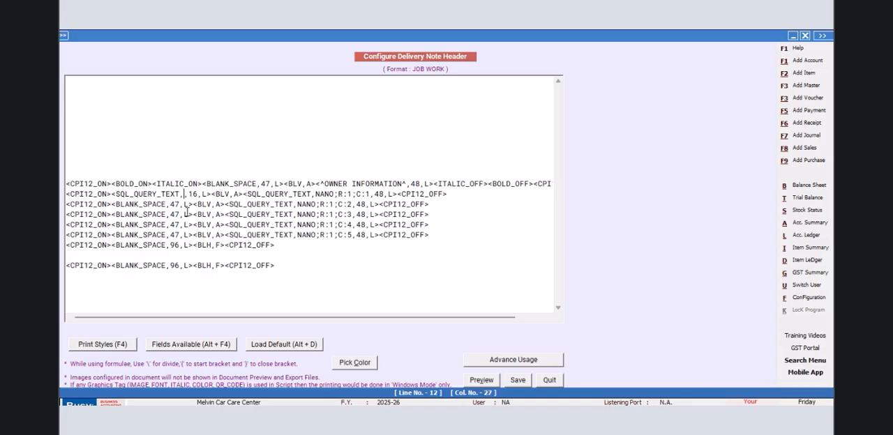
pyautogui.write('MARUTI')
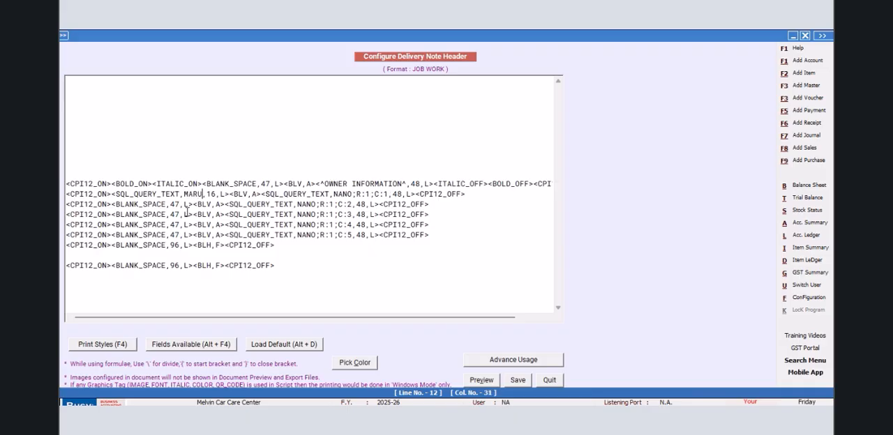
pyautogui.write(';')
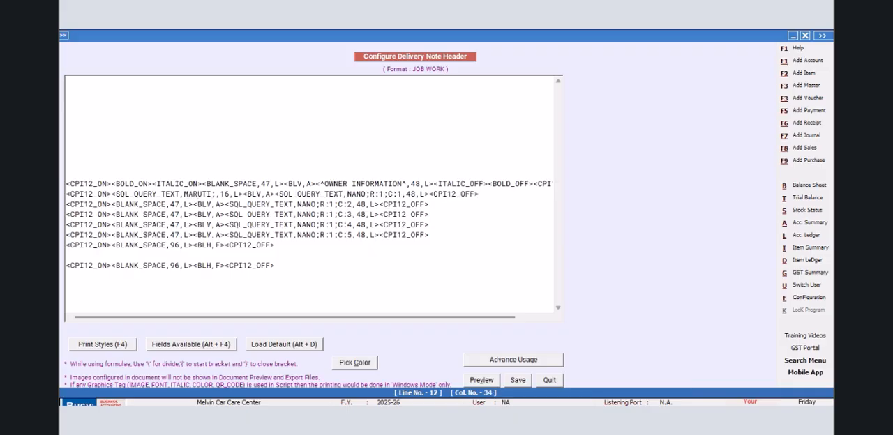
pyautogui.write('R:1')
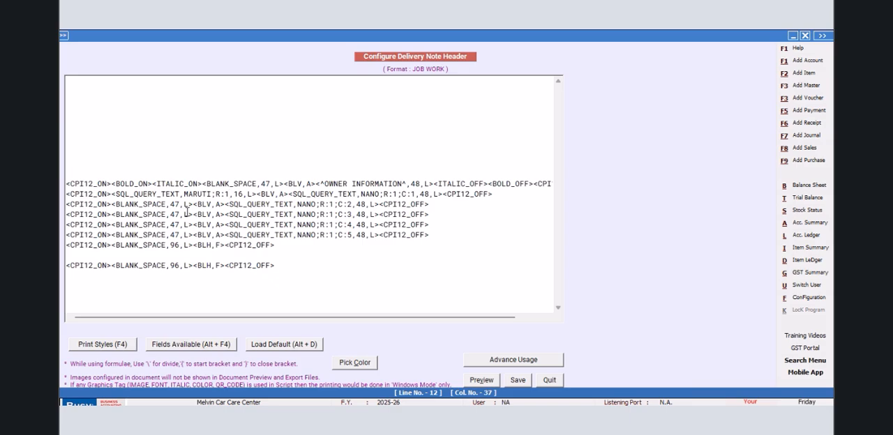
pyautogui.write(';C:1')
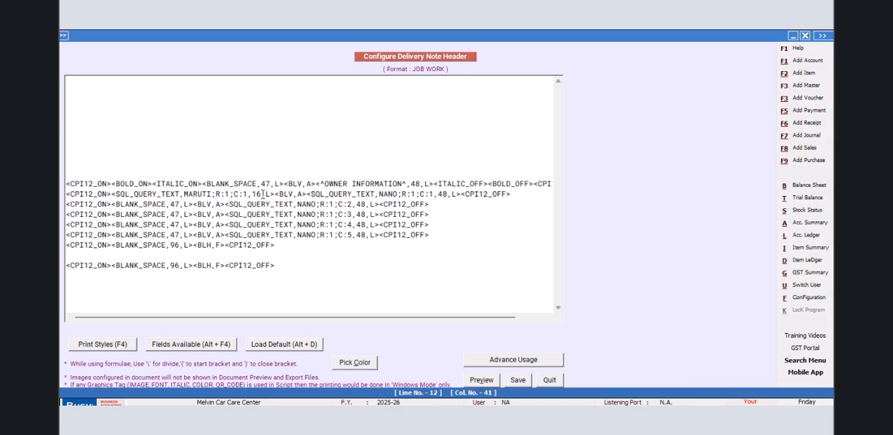
pyautogui.press('BackSpace')
pyautogui.press('BackSpace')
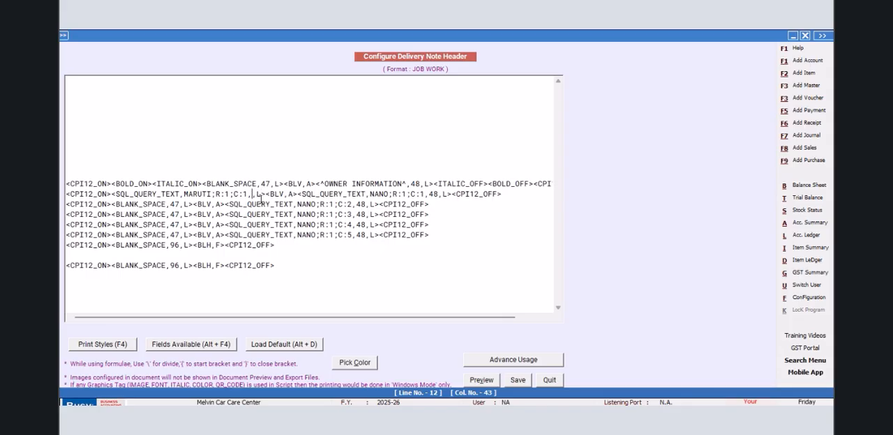
pyautogui.write('47')
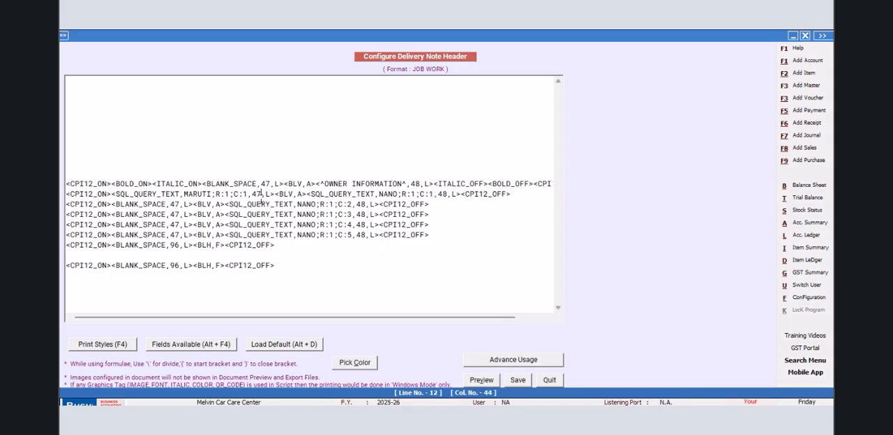
# - Insert a VEHICLE NO label with width 18 and left alignment before the MARUTI;R:1;C:1 field
pyautogui.click(112, 193)
pyautogui.write('<^')
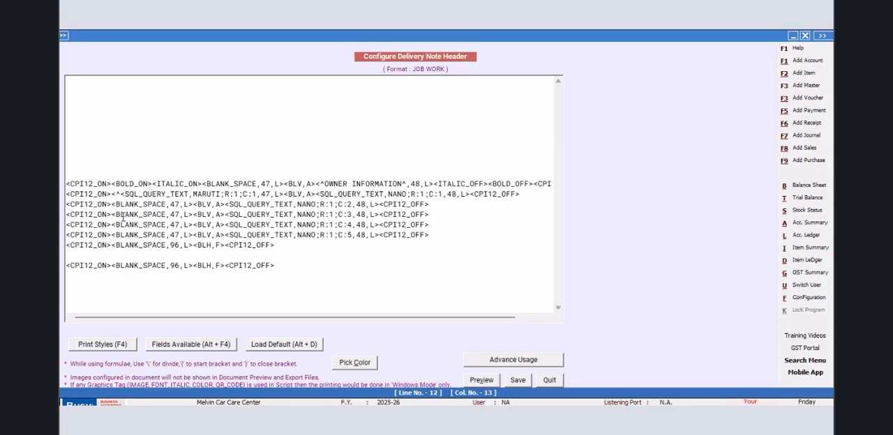
pyautogui.write('VEHICLE NO')
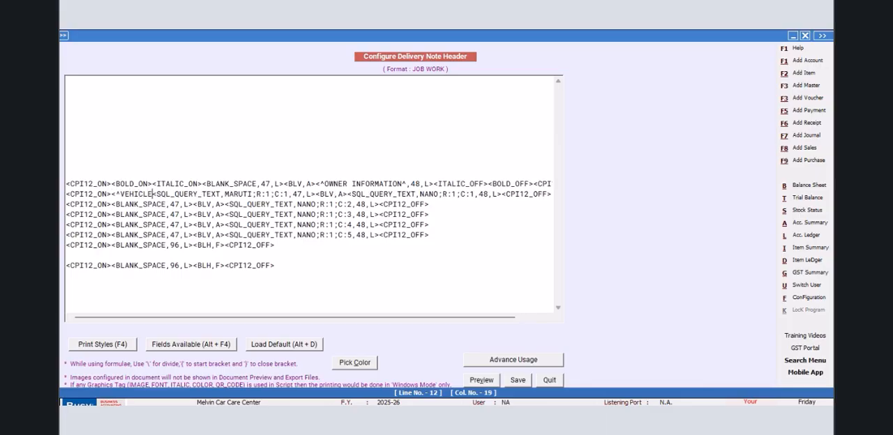
pyautogui.write('^,18')
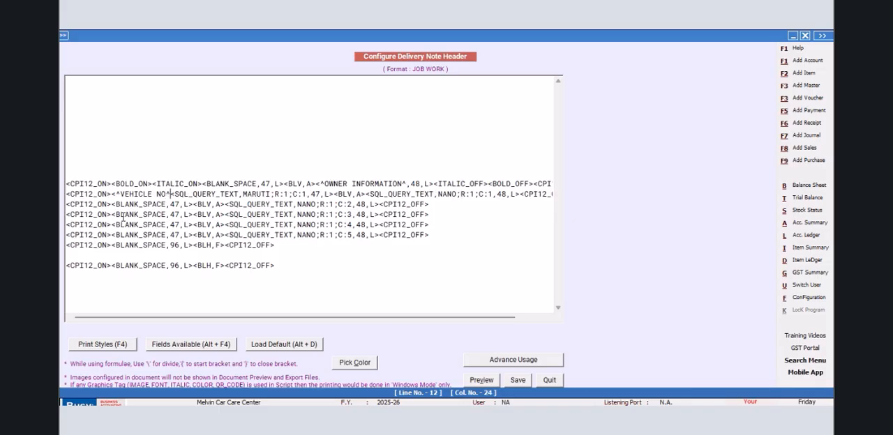
pyautogui.write(',L')
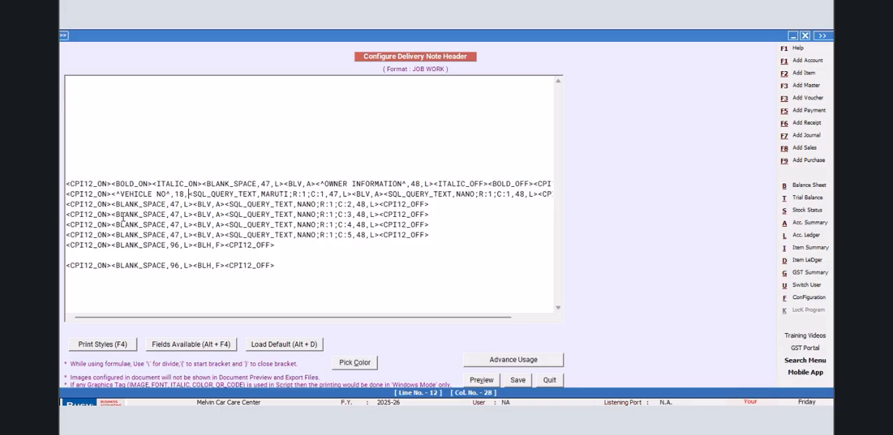
pyautogui.write('><^')
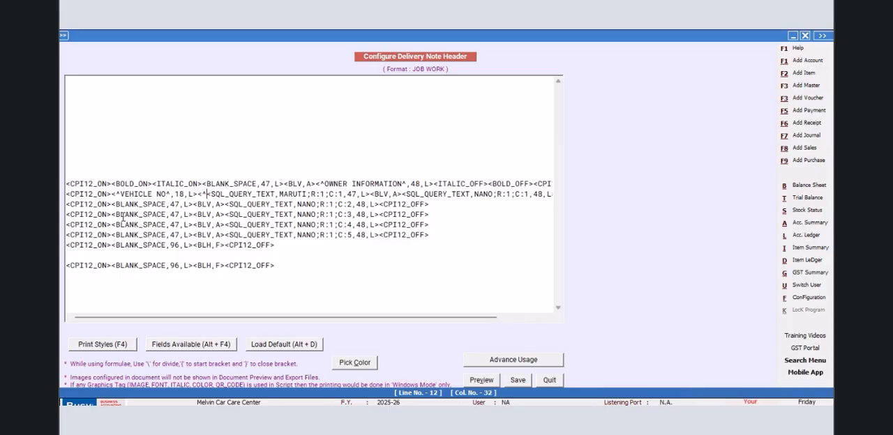
pyautogui.write(':^,3,')
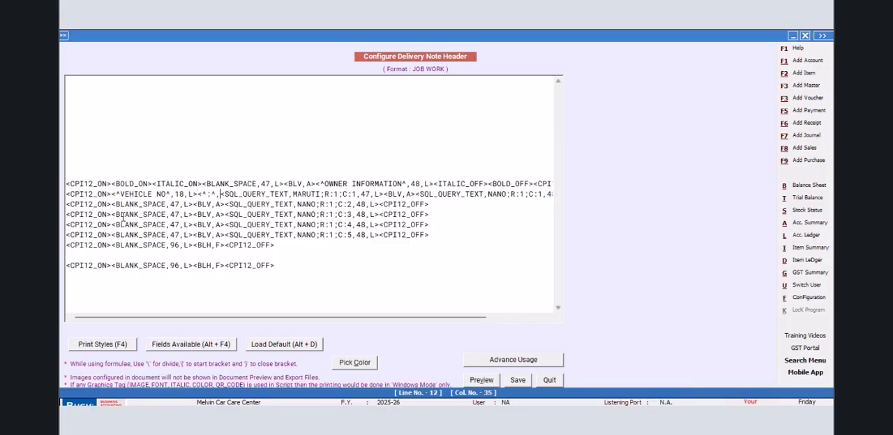
pyautogui.write('C>')
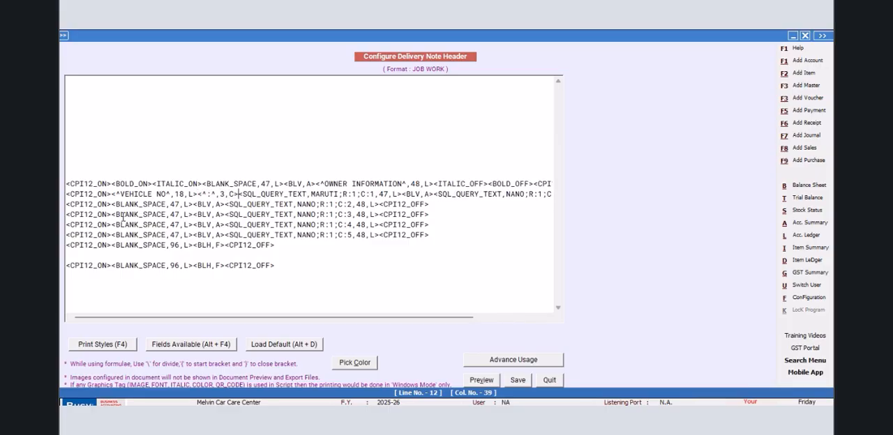
# - Add a centred colon of width 3 after the label and set the MARUTI column C:1 field's width to 27
pyautogui.click(383, 194)
pyautogui.press('BackSpace')
pyautogui.write('2')
# - Change the text of the VEHICLE NO label to REGISTRATION NO
pyautogui.moveTo(402, 194); pyautogui.dragTo(113, 194)
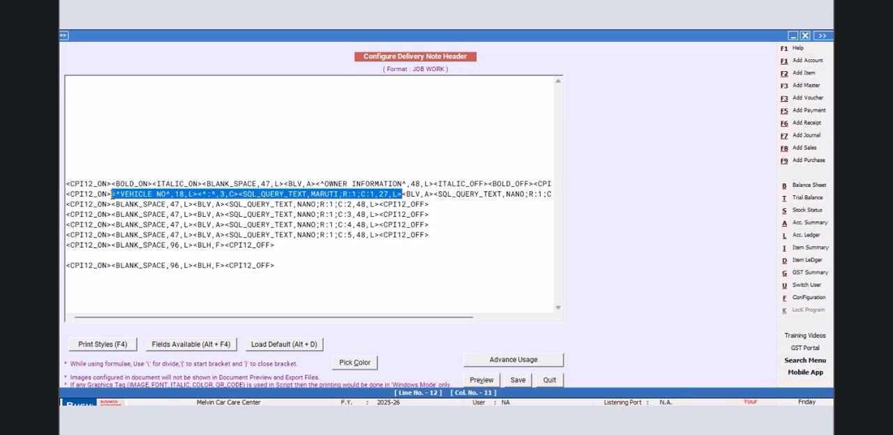
pyautogui.click(166, 195)
pyautogui.press('BackSpace')
pyautogui.press('BackSpace')
pyautogui.press('BackSpace')
pyautogui.press('BackSpace')
pyautogui.press('BackSpace')
pyautogui.press('BackSpace')
pyautogui.press('BackSpace')
pyautogui.press('BackSpace')
pyautogui.press('BackSpace')
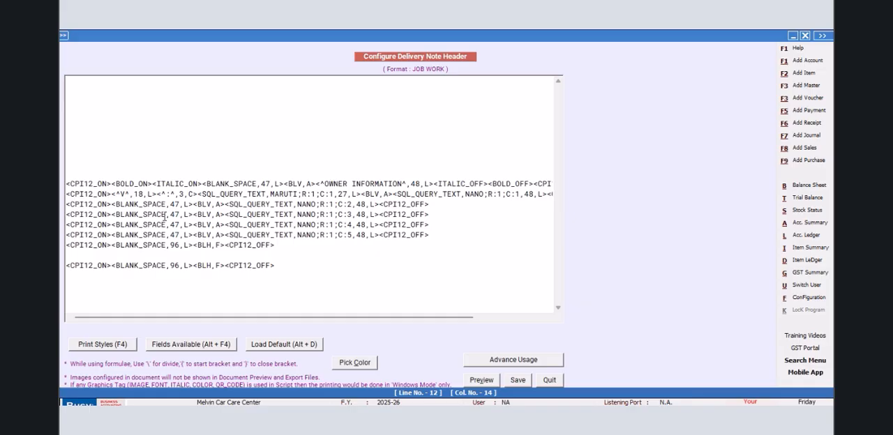
pyautogui.write('-I')
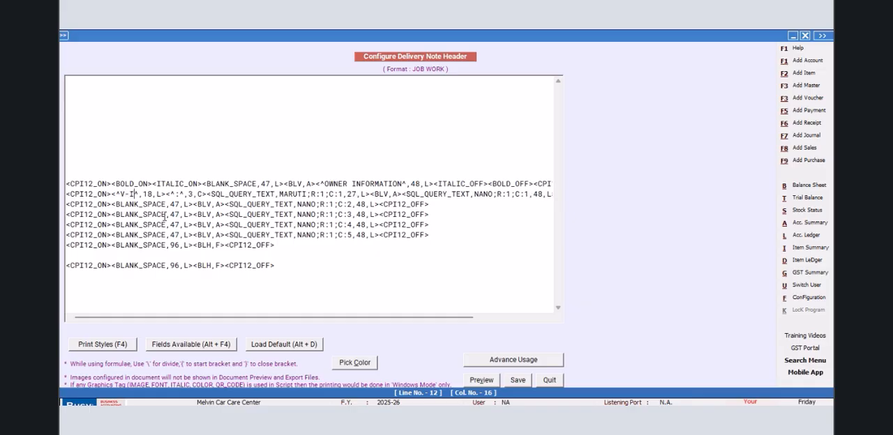
pyautogui.write('-')
pyautogui.press('BackSpace')
pyautogui.press('BackSpace')
pyautogui.press('BackSpace')
pyautogui.press('BackSpace')
pyautogui.write('REGISTRATION NO')
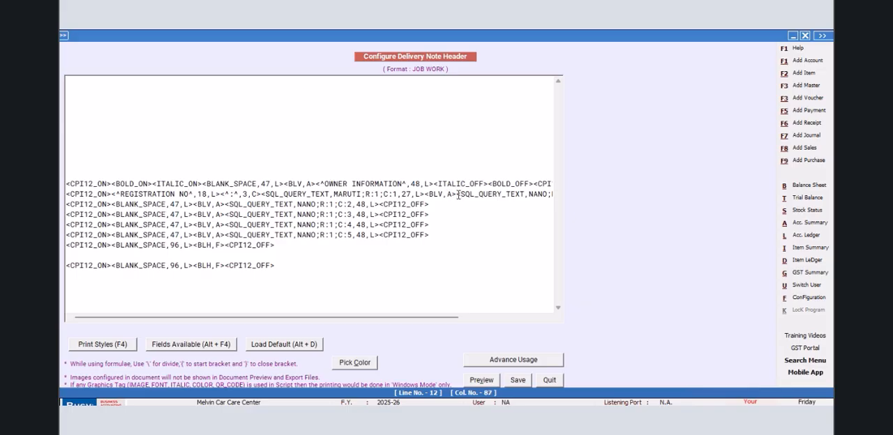
# - Copy the REGISTRATION NO label, colon and MARUTI field over the BLANK_SPACE,47,L tag in the line with NANO column C:2
pyautogui.moveTo(424, 194); pyautogui.dragTo(113, 197)
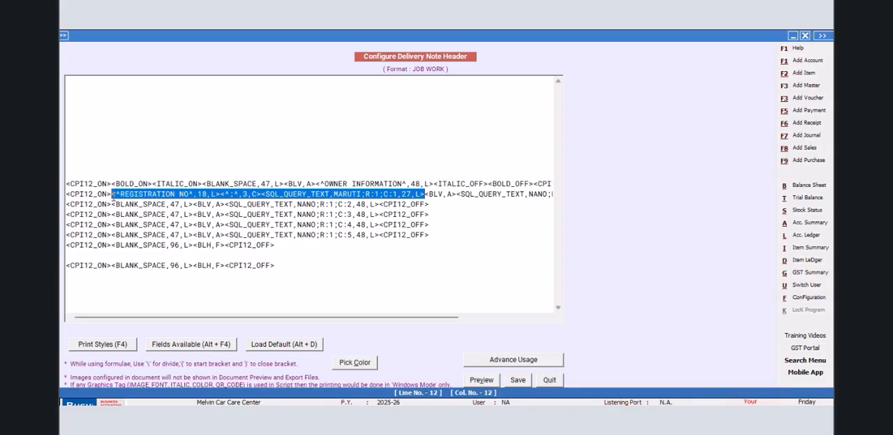
pyautogui.rightClick(118, 196)
pyautogui.click(163, 234)
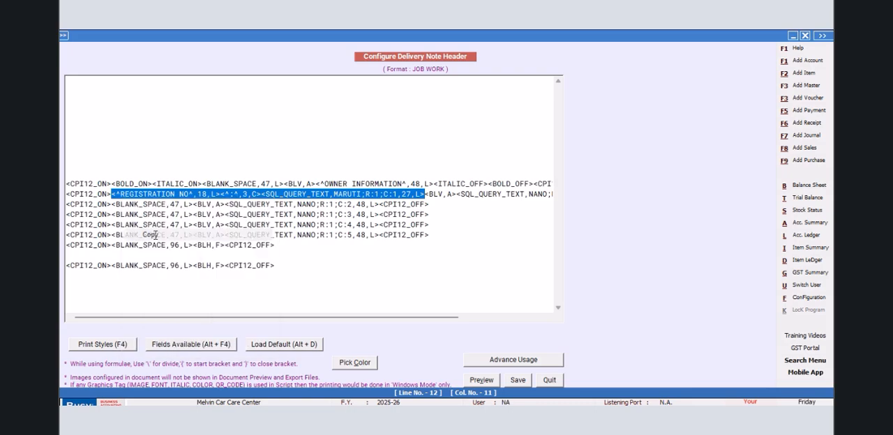
pyautogui.moveTo(113, 204); pyautogui.dragTo(193, 204)
pyautogui.rightClick(187, 204)
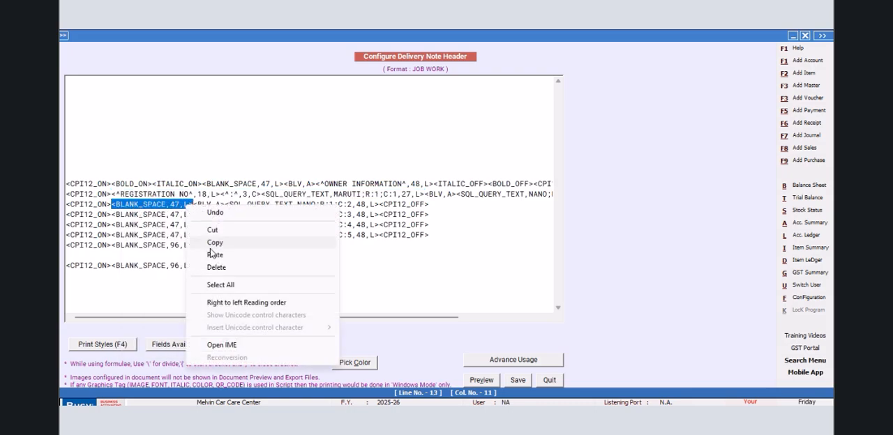
pyautogui.click(214, 255)
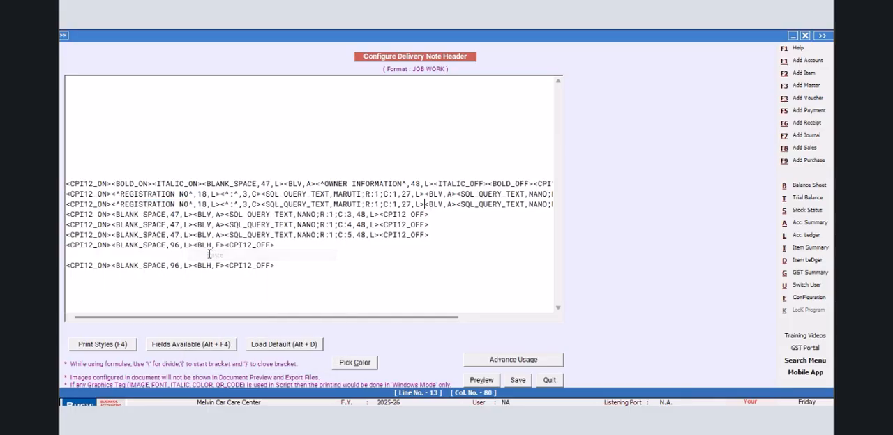
# - Change the pasted label in the NANO C:2 line to MANUFACTURER and point its MARUTI field to column C:2
pyautogui.press('BackSpace')
pyautogui.press('BackSpace')
pyautogui.press('BackSpace')
pyautogui.press('BackSpace')
pyautogui.press('BackSpace')
pyautogui.press('BackSpace')
pyautogui.press('BackSpace')
pyautogui.press('BackSpace')
pyautogui.press('BackSpace')
pyautogui.press('BackSpace')
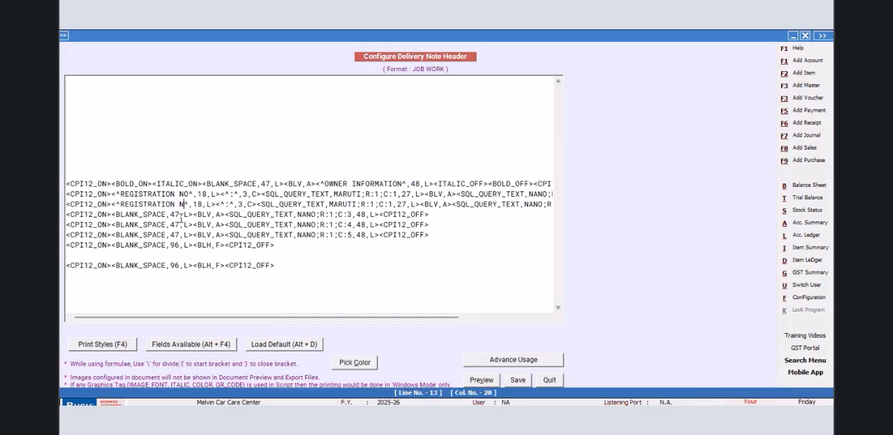
pyautogui.press('BackSpace')
pyautogui.press('BackSpace')
pyautogui.press('BackSpace')
pyautogui.press('BackSpace')
pyautogui.press('BackSpace')
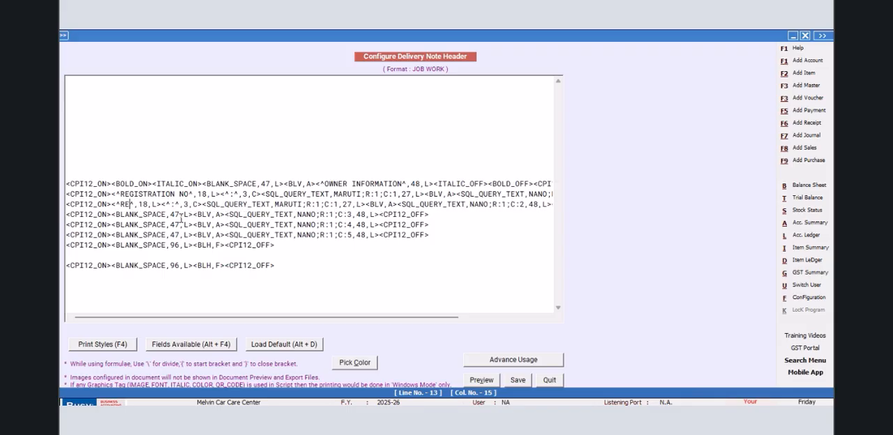
pyautogui.write('MANUFACTUR')
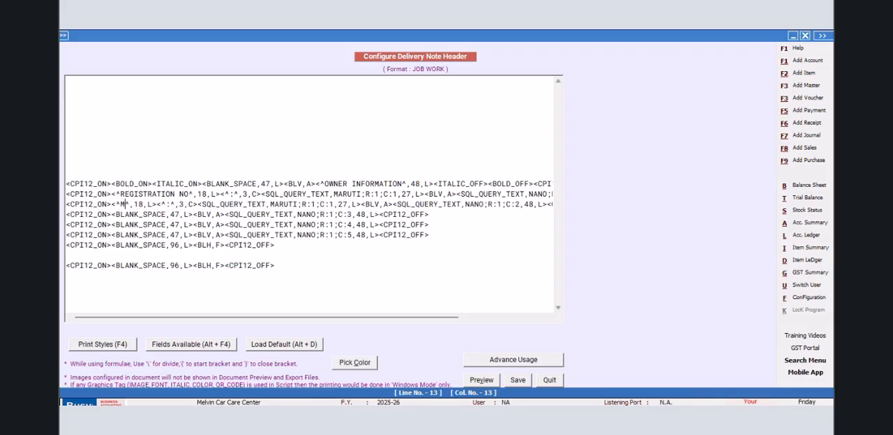
pyautogui.write('ER')
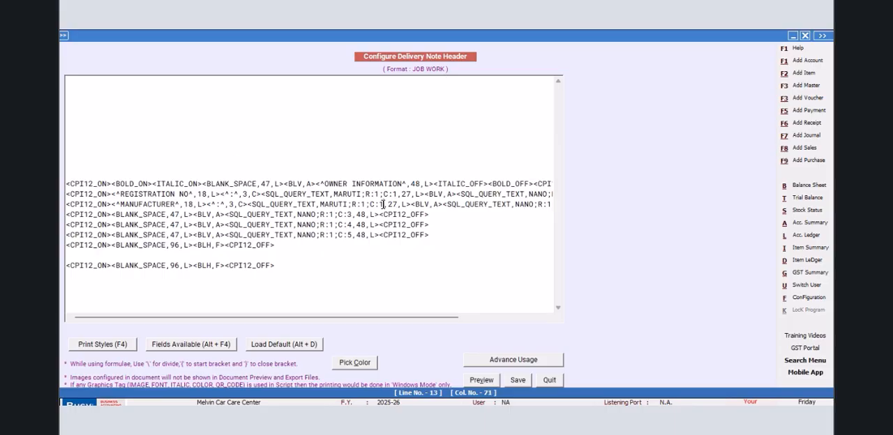
pyautogui.press('BackSpace')
pyautogui.write('2')
# - Replace the BLANK_SPACE,47,L tag in the line with NANO column C:3 with the copied label and MARUTI field
pyautogui.moveTo(193, 216); pyautogui.dragTo(110, 217)
pyautogui.rightClick(110, 217)
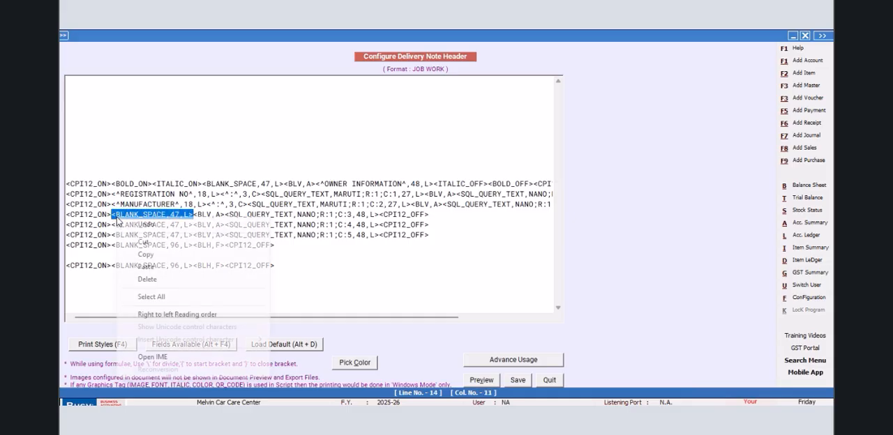
pyautogui.click(150, 267)
# - Change the pasted label in the NANO C:3 line to MODEL and point its MARUTI field to column C:3
pyautogui.click(187, 215)
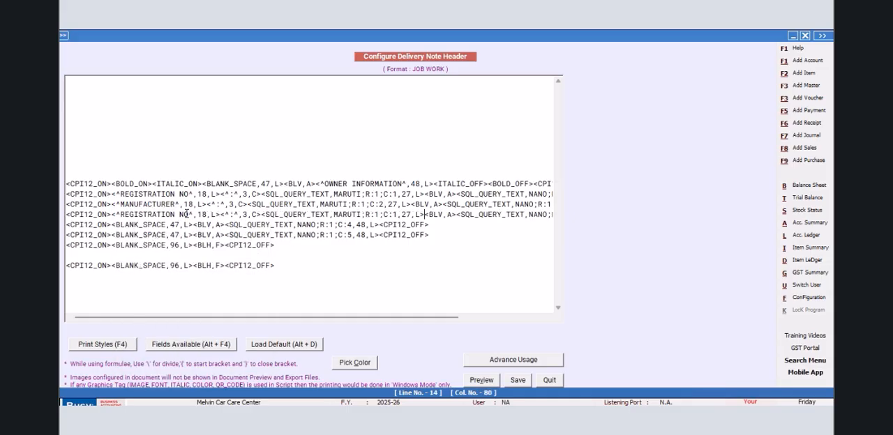
pyautogui.press('BackSpace')
pyautogui.press('BackSpace')
pyautogui.press('BackSpace')
pyautogui.press('BackSpace')
pyautogui.press('BackSpace')
pyautogui.press('BackSpace')
pyautogui.press('BackSpace')
pyautogui.press('BackSpace')
pyautogui.press('BackSpace')
pyautogui.press('BackSpace')
pyautogui.press('BackSpace')
pyautogui.press('BackSpace')
pyautogui.press('BackSpace')
pyautogui.press('BackSpace')
pyautogui.press('BackSpace')
pyautogui.write('MODEL')
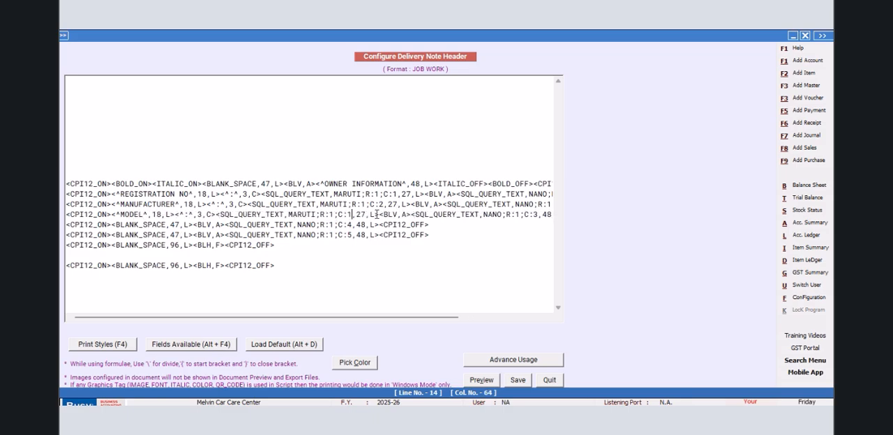
pyautogui.press('BackSpace')
pyautogui.write('3')
# - Replace the BLANK_SPACE,47,L tag in the line with NANO column C:4 with the copied label and MARUTI field
pyautogui.moveTo(196, 224); pyautogui.dragTo(115, 227)
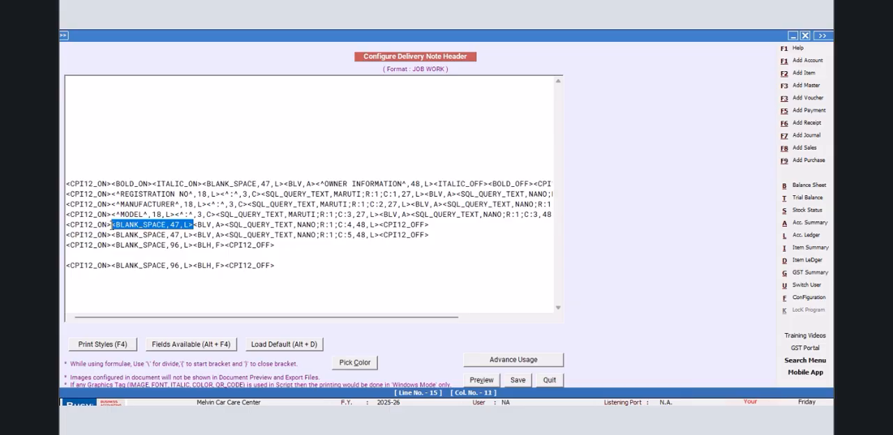
pyautogui.rightClick(115, 225)
pyautogui.click(147, 274)
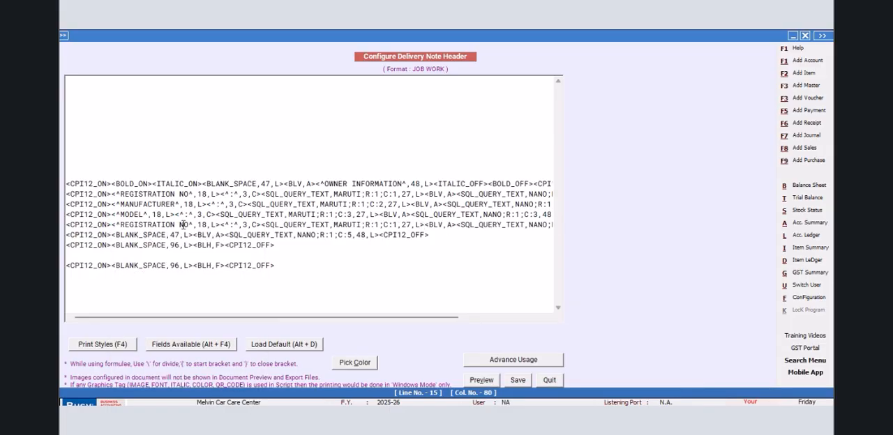
# - Change the pasted label in the NANO C:4 line to VARIANT and point its MARUTI field to column C:4
pyautogui.press('BackSpace')
pyautogui.press('BackSpace')
pyautogui.press('BackSpace')
pyautogui.press('BackSpace')
pyautogui.press('BackSpace')
pyautogui.press('BackSpace')
pyautogui.press('BackSpace')
pyautogui.press('BackSpace')
pyautogui.press('BackSpace')
pyautogui.press('BackSpace')
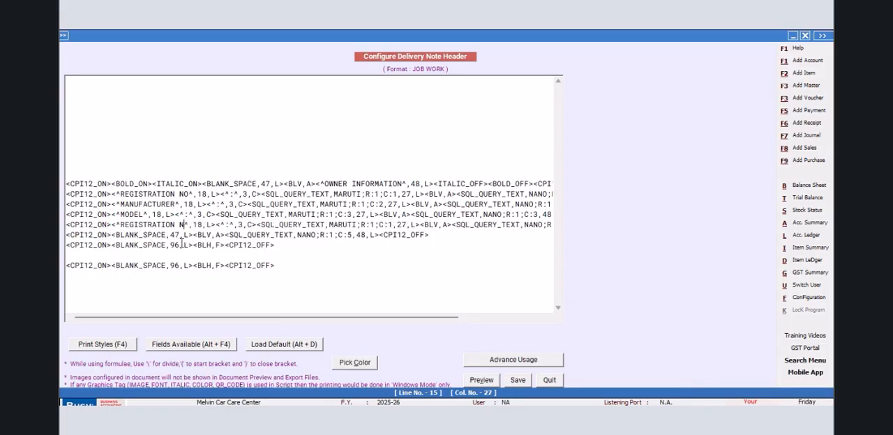
pyautogui.press('BackSpace')
pyautogui.press('BackSpace')
pyautogui.press('BackSpace')
pyautogui.press('BackSpace')
pyautogui.press('BackSpace')
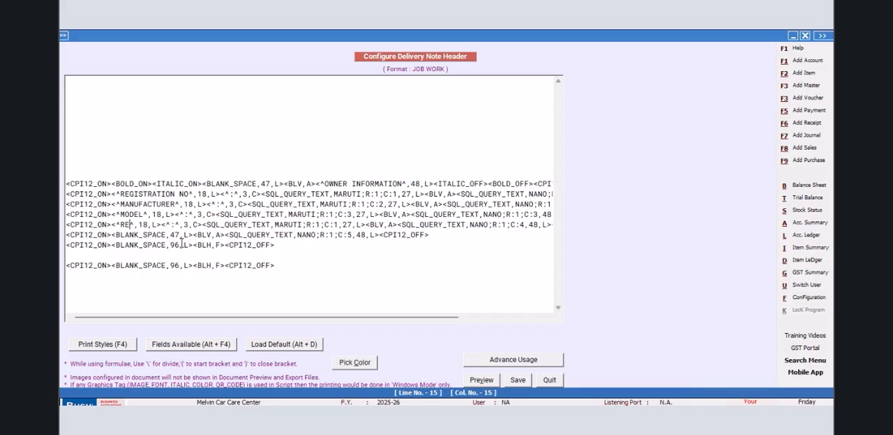
pyautogui.write('VARIANT')
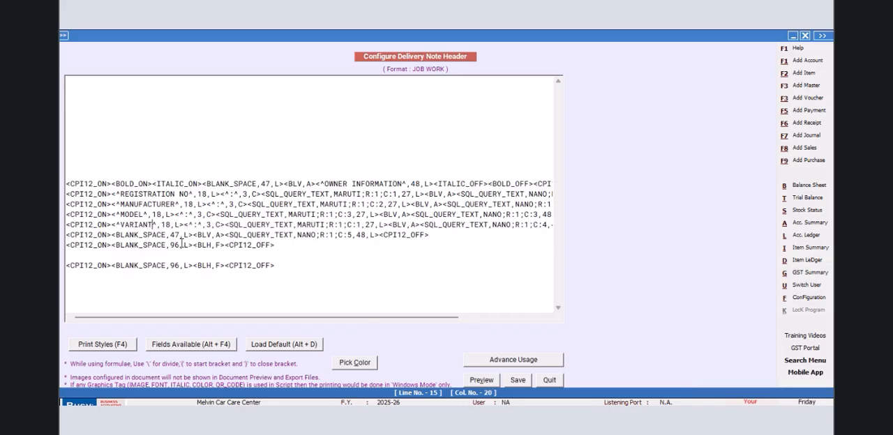
pyautogui.click(361, 224)
pyautogui.press('BackSpace')
pyautogui.write('4')
# - Replace the BLANK_SPACE,47,L tag in the line with NANO column C:5 with the copied label and MARUTI field
pyautogui.moveTo(194, 234); pyautogui.dragTo(112, 241)
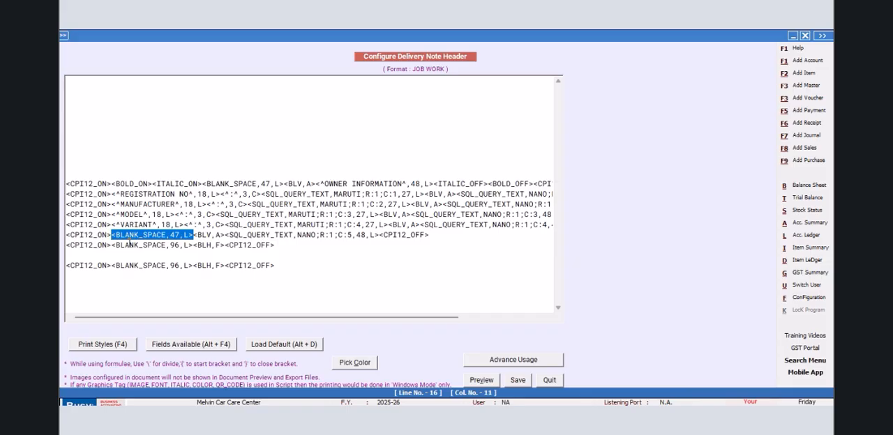
pyautogui.rightClick(128, 244)
pyautogui.click(155, 295)
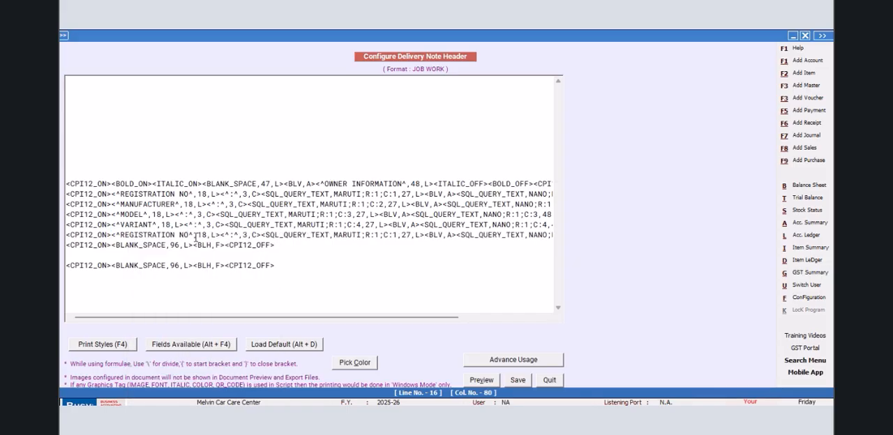
# - Change the pasted label in the NANO C:5 line to FUEL and point its MARUTI field to column C:5
pyautogui.press('BackSpace')
pyautogui.press('BackSpace')
pyautogui.press('BackSpace')
pyautogui.press('BackSpace')
pyautogui.press('BackSpace')
pyautogui.press('BackSpace')
pyautogui.press('BackSpace')
pyautogui.press('BackSpace')
pyautogui.press('BackSpace')
pyautogui.press('BackSpace')
pyautogui.press('BackSpace')
pyautogui.press('BackSpace')
pyautogui.press('BackSpace')
pyautogui.press('BackSpace')
pyautogui.press('BackSpace')
pyautogui.write('FUEL')
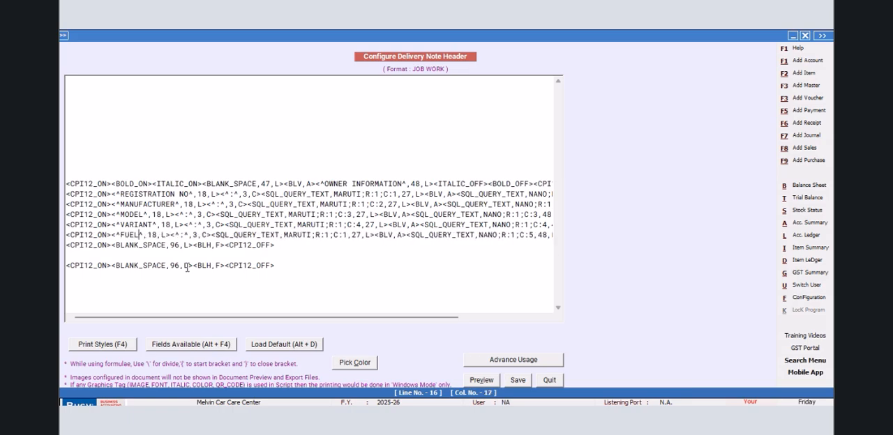
pyautogui.click(349, 235)
pyautogui.press('BackSpace')
pyautogui.write('5')
# - Duplicate the entire FUEL line onto a new line directly below it
pyautogui.moveTo(67, 235); pyautogui.dragTo(572, 234)
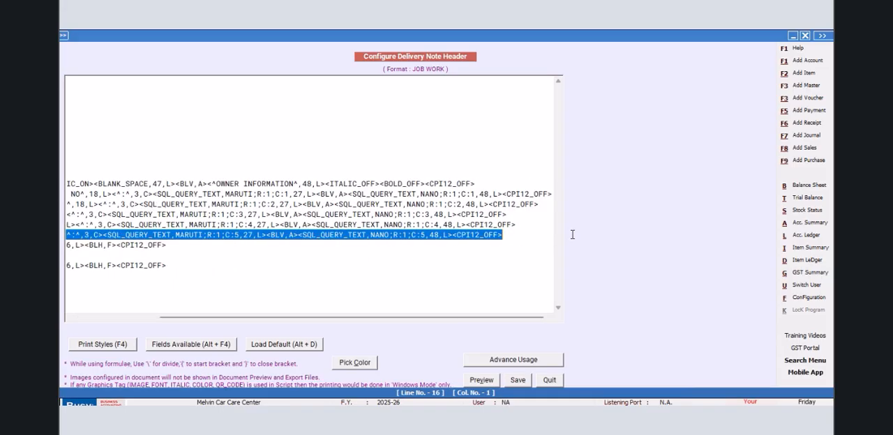
pyautogui.rightClick(498, 236)
pyautogui.click(524, 273)
pyautogui.click(516, 239)
pyautogui.press('Return')
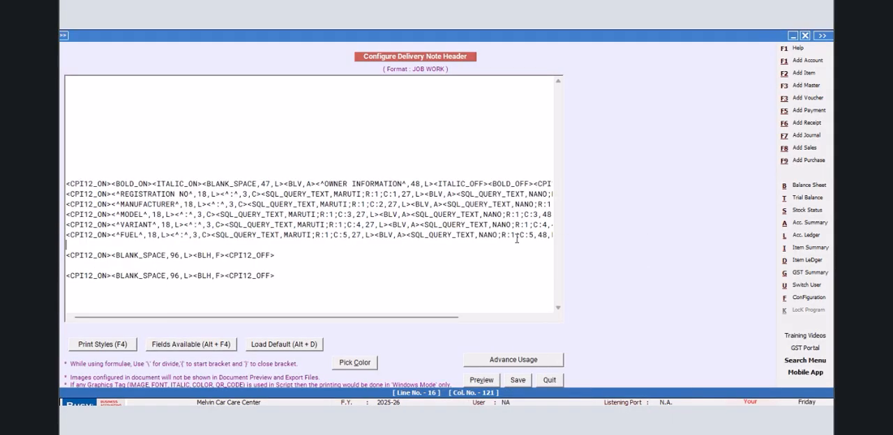
pyautogui.hotkey('ctrl', 'v')
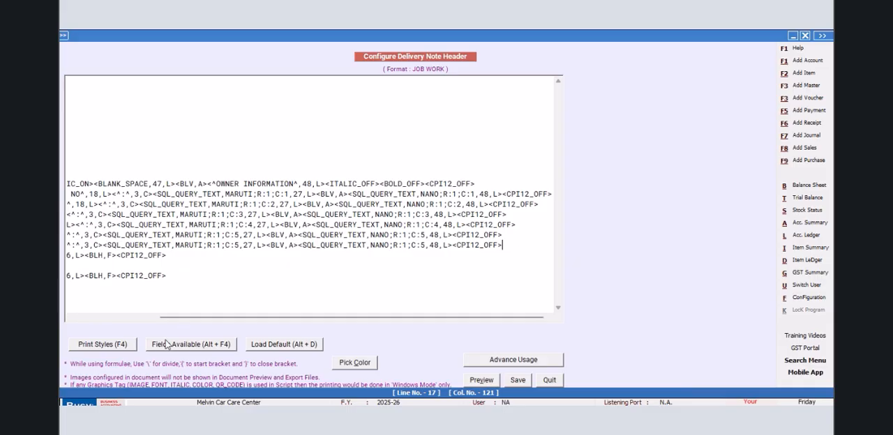
# - Change the label in the duplicated FUEL line to TRANSMISSION
pyautogui.moveTo(183, 317); pyautogui.dragTo(100, 318)
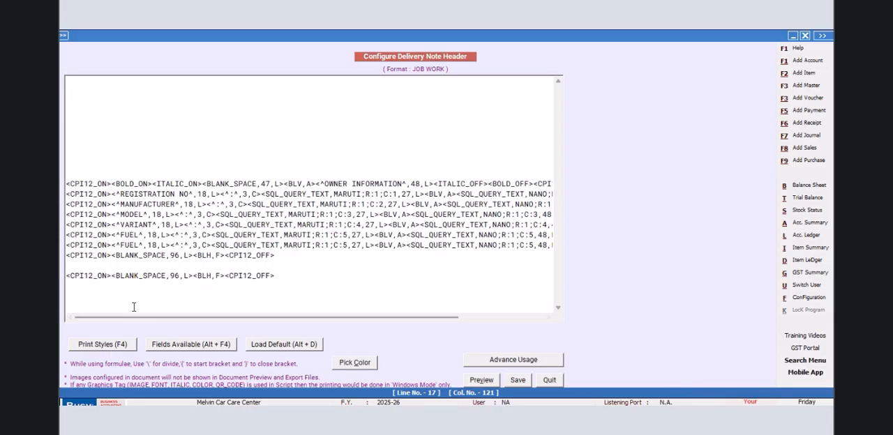
pyautogui.click(139, 245)
pyautogui.press('BackSpace')
pyautogui.press('BackSpace')
pyautogui.press('BackSpace')
pyautogui.press('BackSpace')
pyautogui.write('TRA')
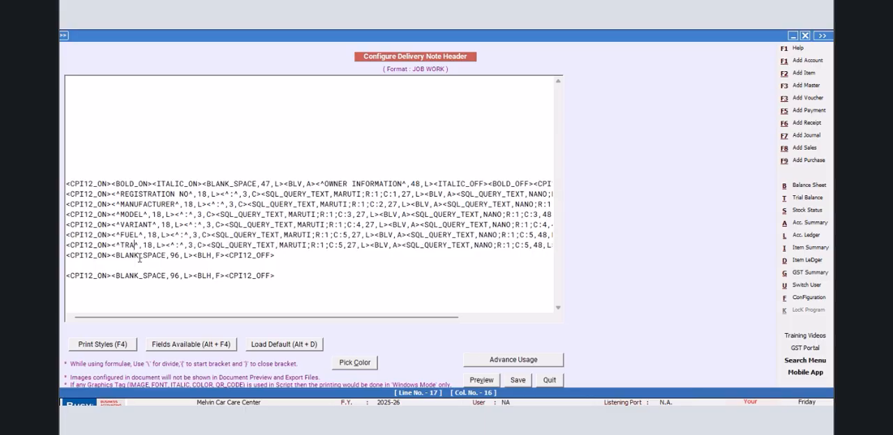
pyautogui.write('NSMNI')
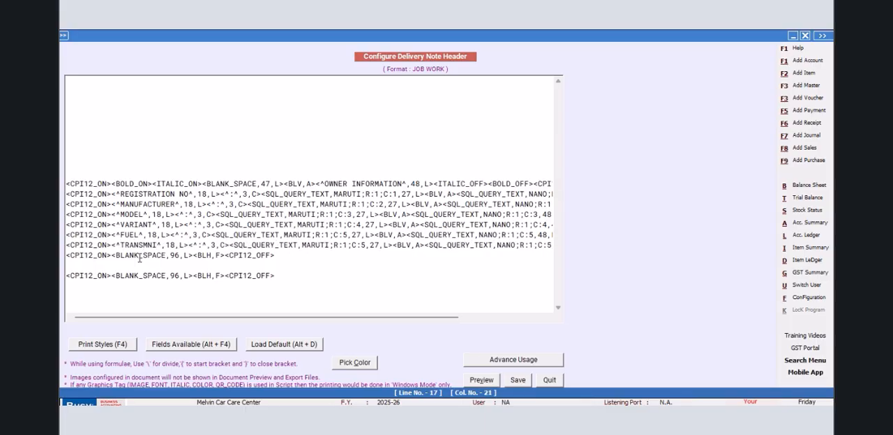
pyautogui.press('BackSpace')
pyautogui.write('SSION')
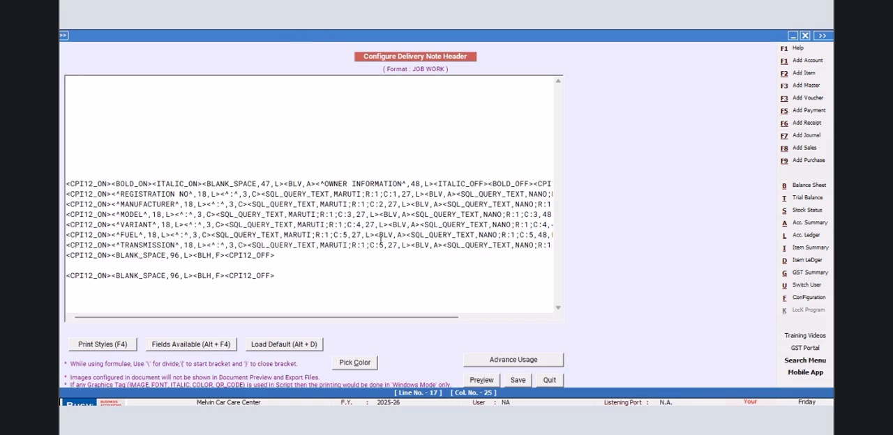
# - Point both the MARUTI and NANO fields in the TRANSMISSION line to column C:6
pyautogui.press('BackSpace')
pyautogui.write('6')
pyautogui.moveTo(436, 321); pyautogui.dragTo(520, 321)
pyautogui.click(460, 245)
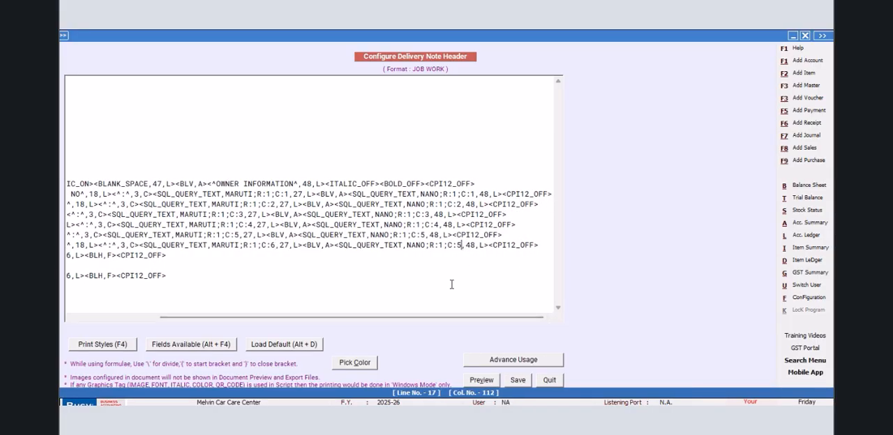
pyautogui.press('BackSpace')
pyautogui.write('6')
# - Save the JOB WORK header, continuing despite the invalid query name, and leave the printing configuration
pyautogui.click(517, 380)
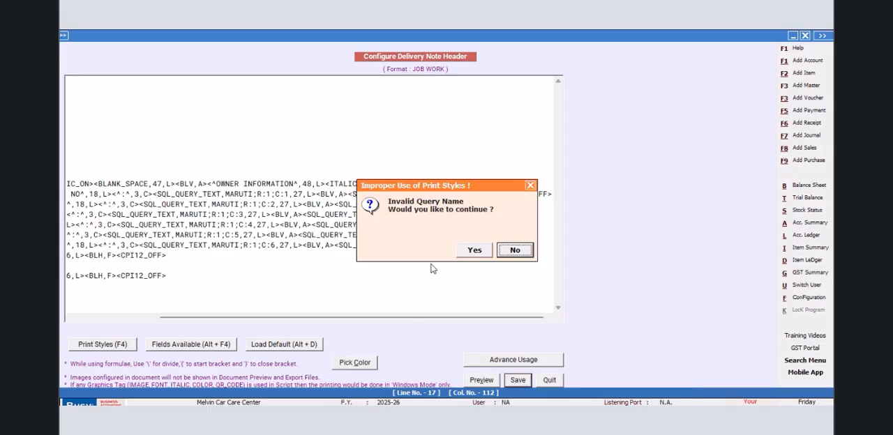
pyautogui.click(480, 252)
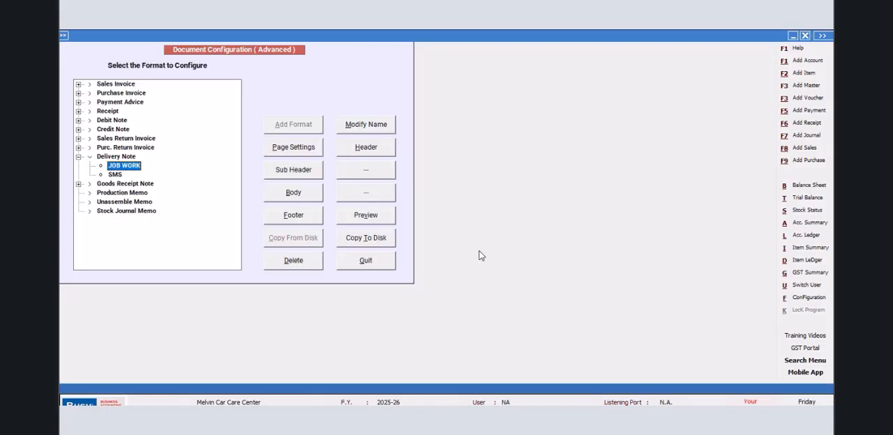
pyautogui.click(375, 263)
pyautogui.click(152, 181)
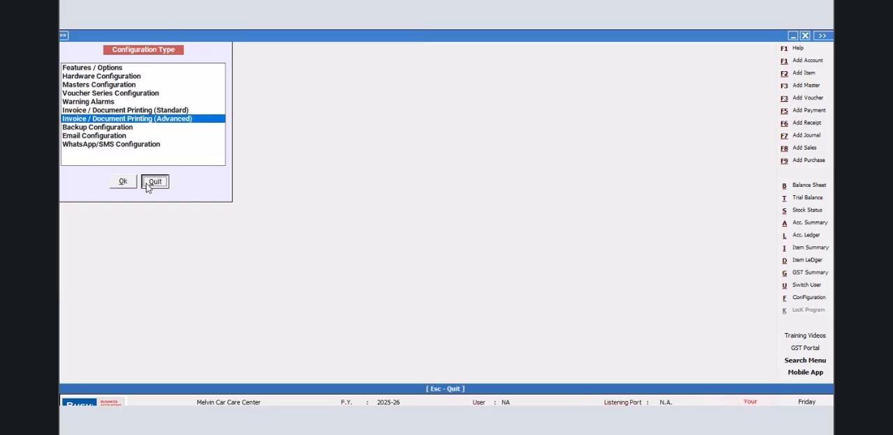
# - Open the MARUTHI query in the SQL Query Executor to check its name and text, and close it
pyautogui.hotkey('ctrl', 'q')
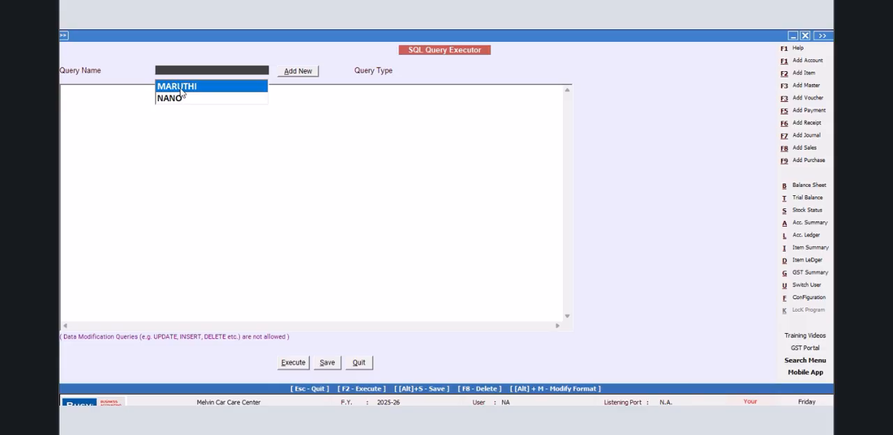
pyautogui.click(181, 90)
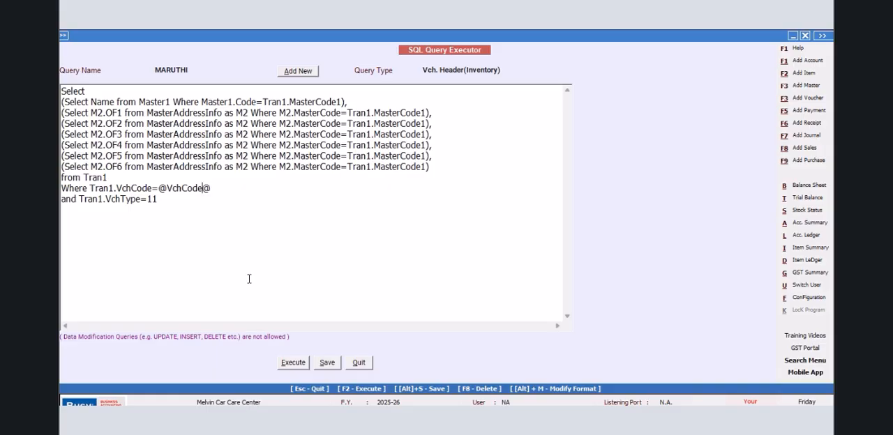
pyautogui.click(358, 364)
# - Reopen the JOB WORK delivery note header in the advanced printing configuration to check the query name its fields use, and close it
pyautogui.click(799, 305)
pyautogui.click(190, 120)
pyautogui.click(123, 182)
pyautogui.click(80, 85)
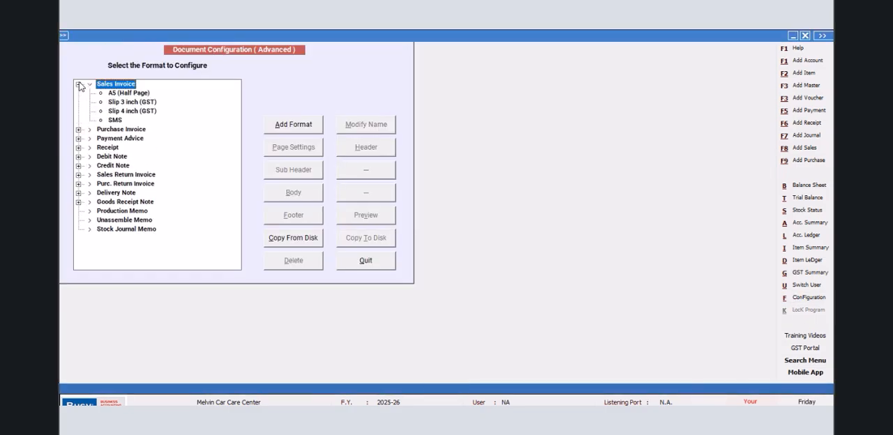
pyautogui.click(79, 85)
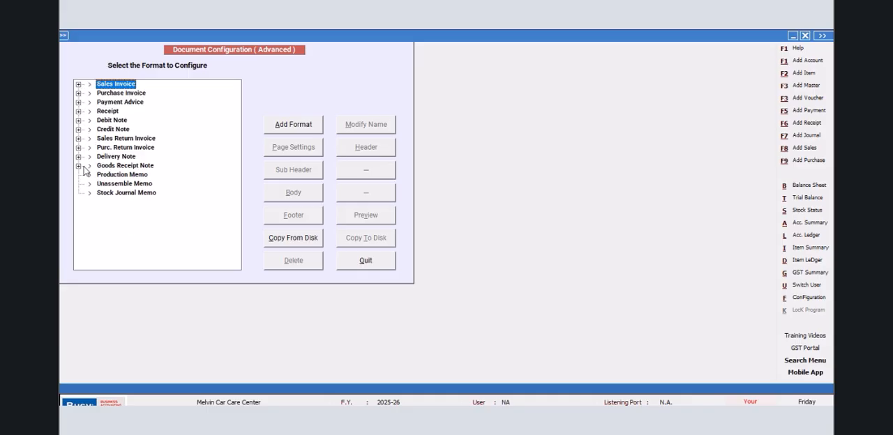
pyautogui.click(79, 166)
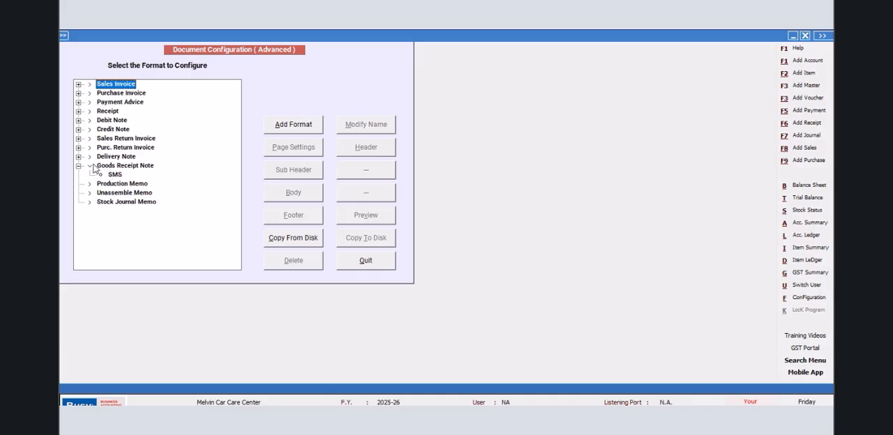
pyautogui.click(79, 157)
pyautogui.click(124, 166)
pyautogui.click(367, 147)
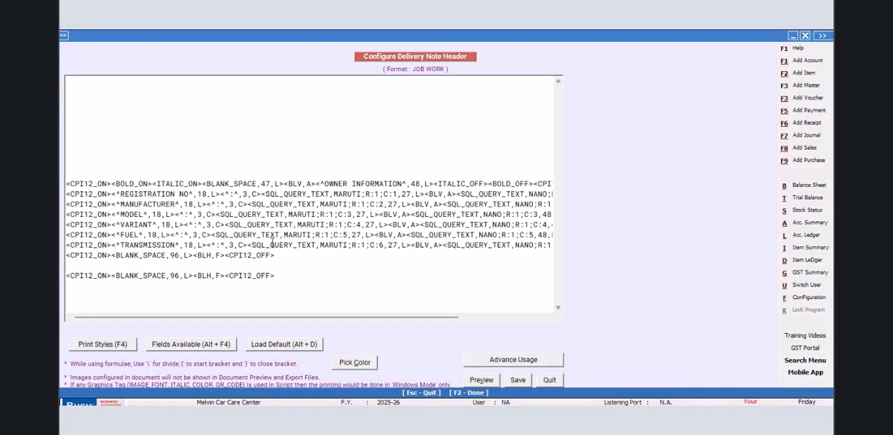
pyautogui.click(550, 381)
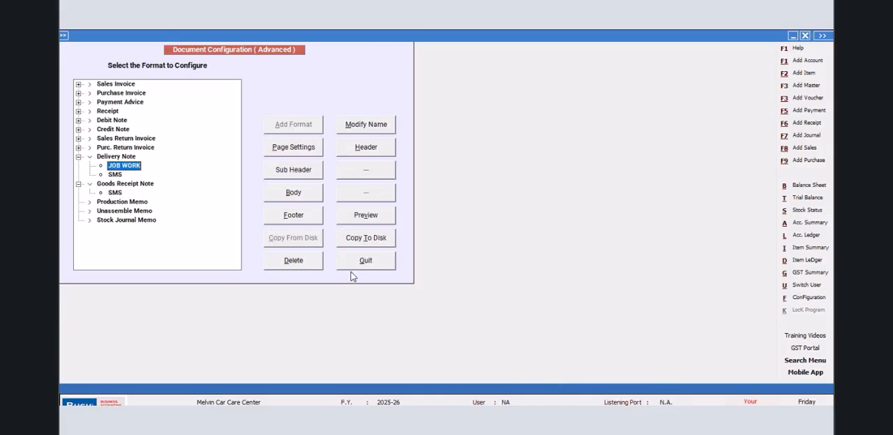
pyautogui.press('Escape')
pyautogui.press('Escape')
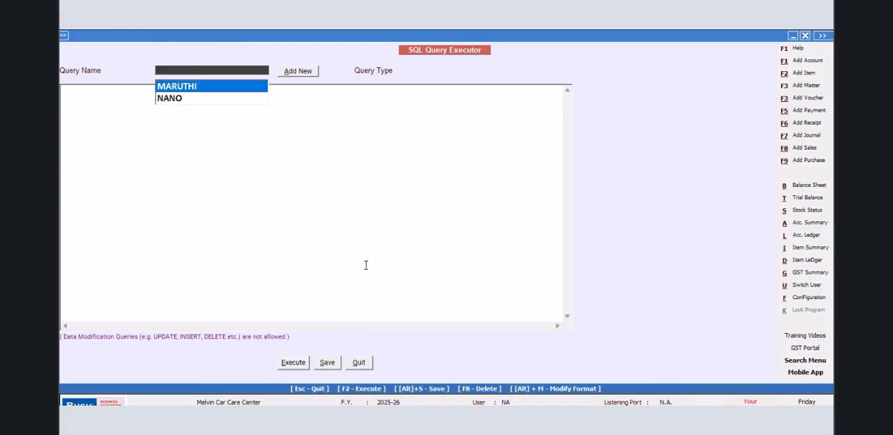
# - Rename the MARUTHI query to MARUTI, save the query and close the SQL Query Executor
pyautogui.click(189, 87)
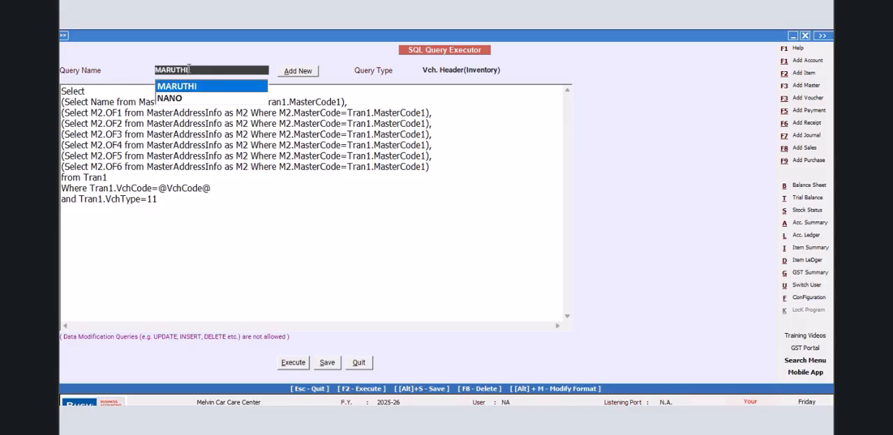
pyautogui.hotkey('alt', 'm')
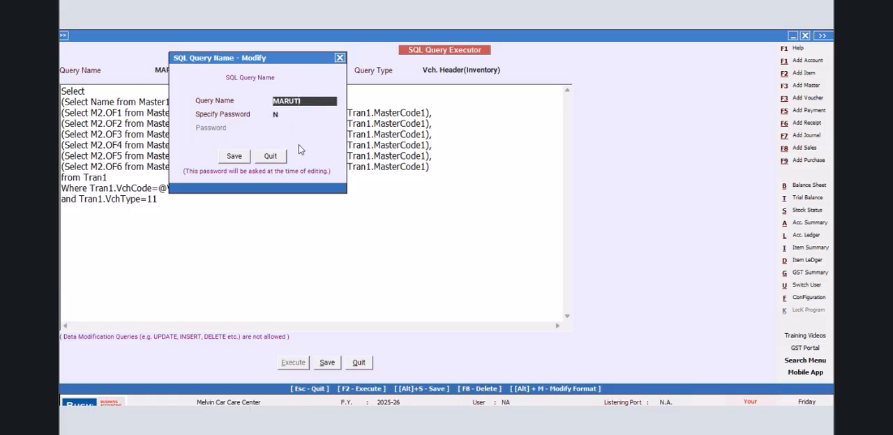
pyautogui.click(244, 160)
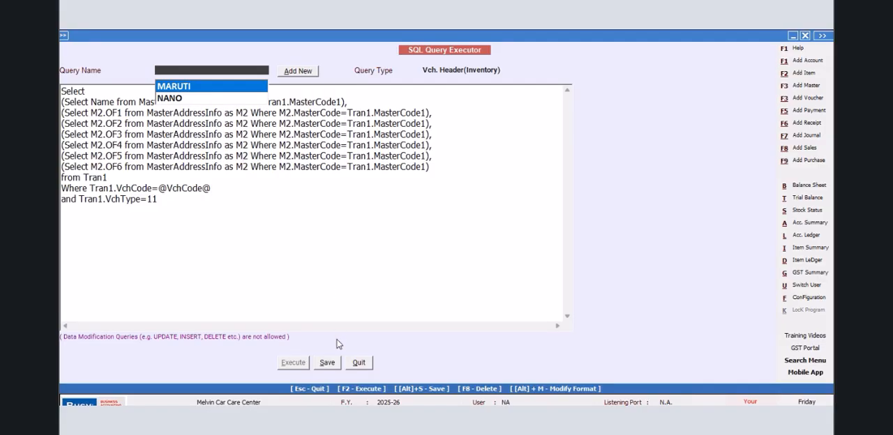
pyautogui.click(186, 90)
pyautogui.click(327, 363)
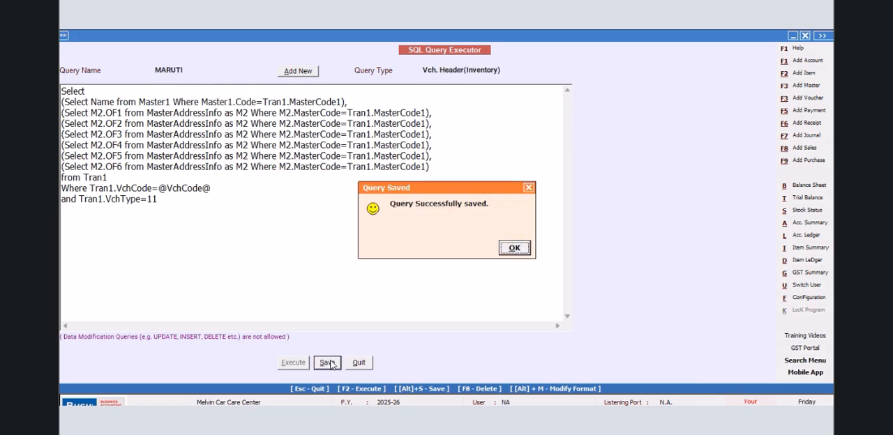
pyautogui.click(512, 251)
pyautogui.click(362, 362)
pyautogui.click(161, 187)
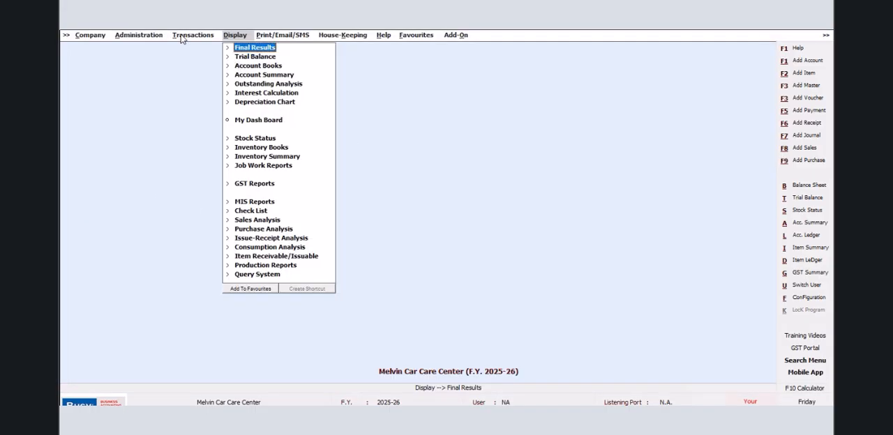
# - Open the existing Mat. Issued to Party voucher of the Main series for modification
pyautogui.click(180, 37)
pyautogui.click(205, 240)
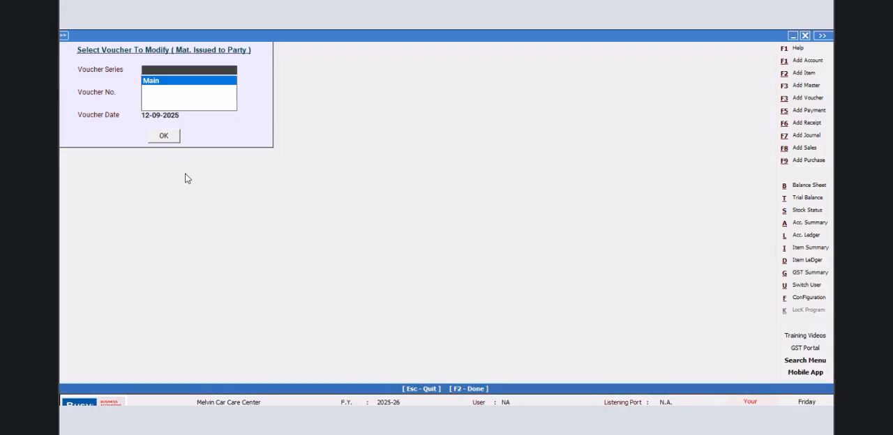
pyautogui.click(152, 82)
pyautogui.click(164, 136)
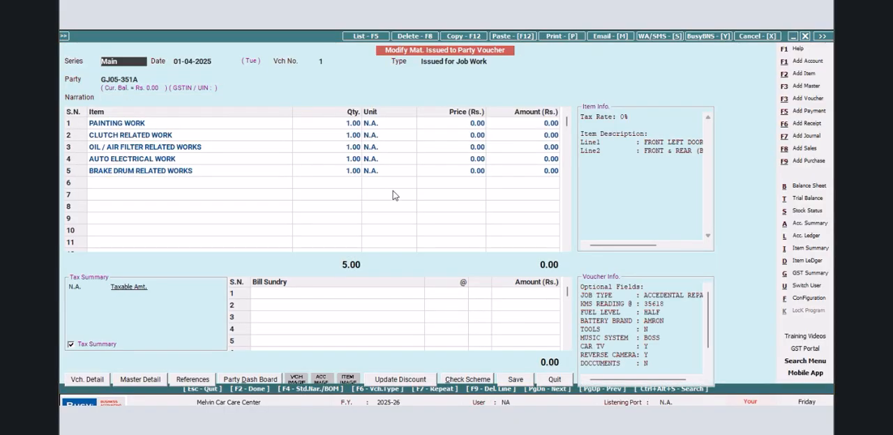
# - Preview the voucher's delivery note in the JOB WORK format to check the vehicle and owner fields, and close the preview
pyautogui.click(567, 36)
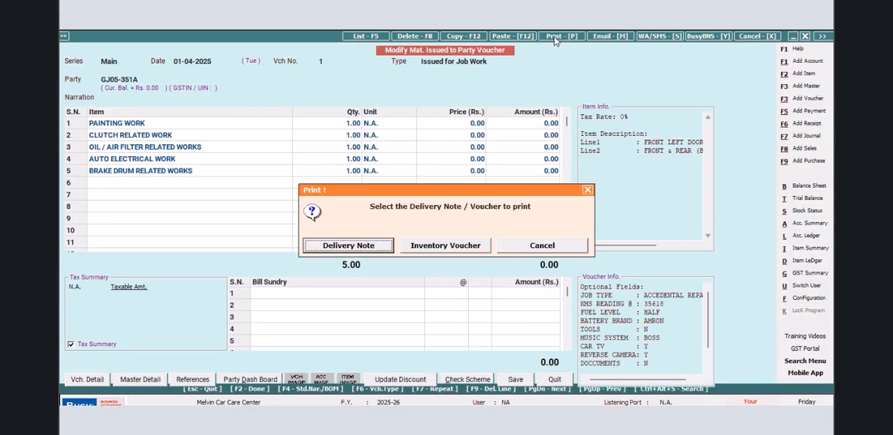
pyautogui.click(374, 246)
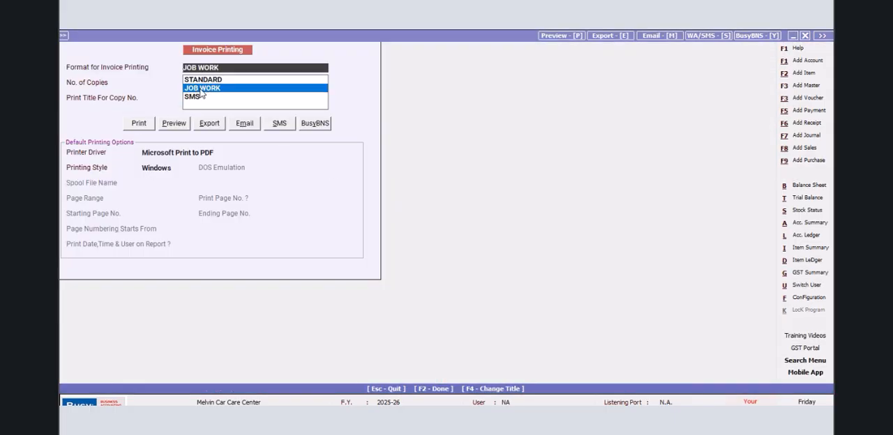
pyautogui.click(167, 125)
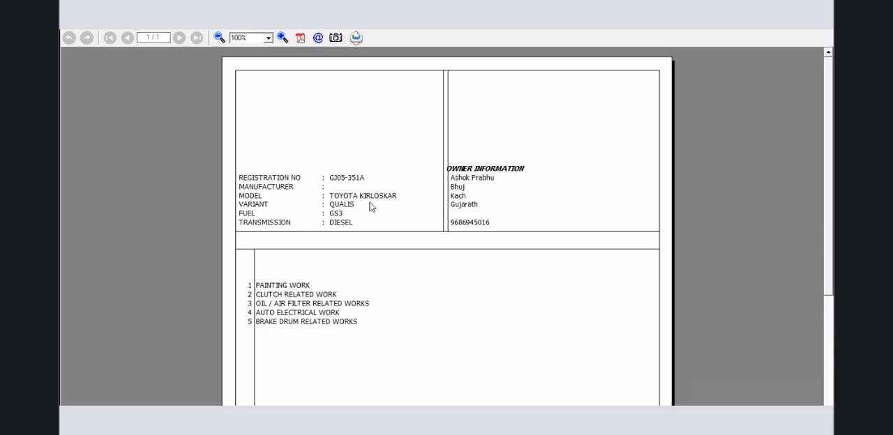
pyautogui.click(827, 32)
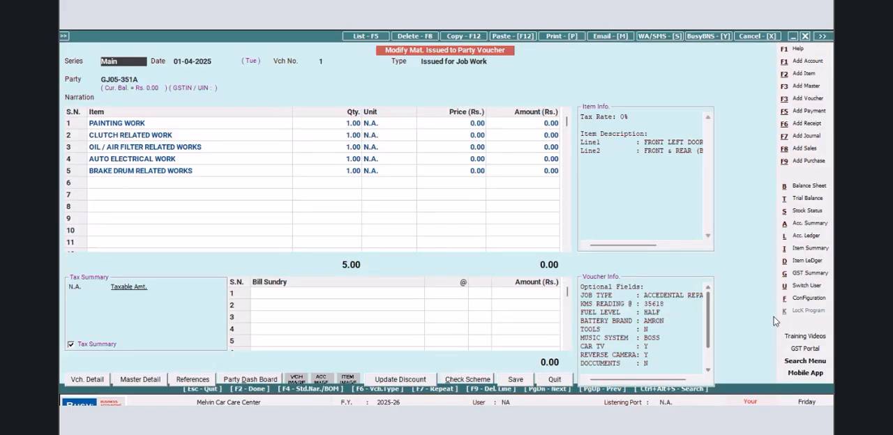
# - Open the JOB WORK delivery note header from the voucher to check the MANUFACTURER line's MARUTI column, and save the header
pyautogui.click(804, 298)
pyautogui.click(182, 119)
pyautogui.click(123, 182)
pyautogui.click(78, 84)
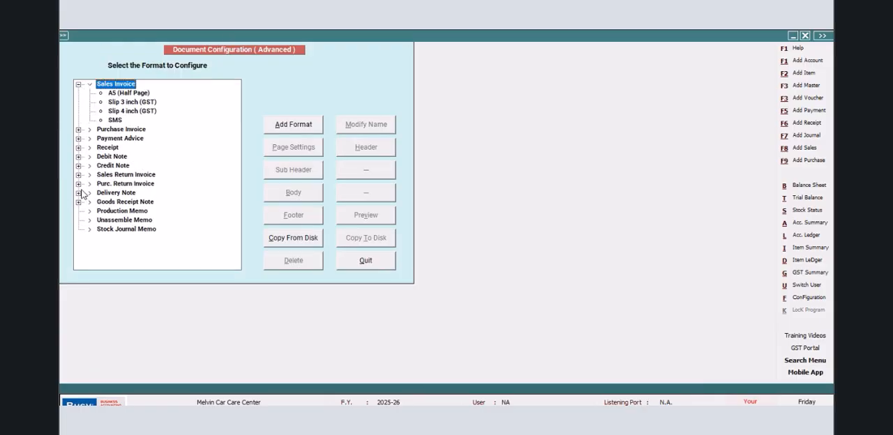
pyautogui.click(79, 194)
pyautogui.click(122, 202)
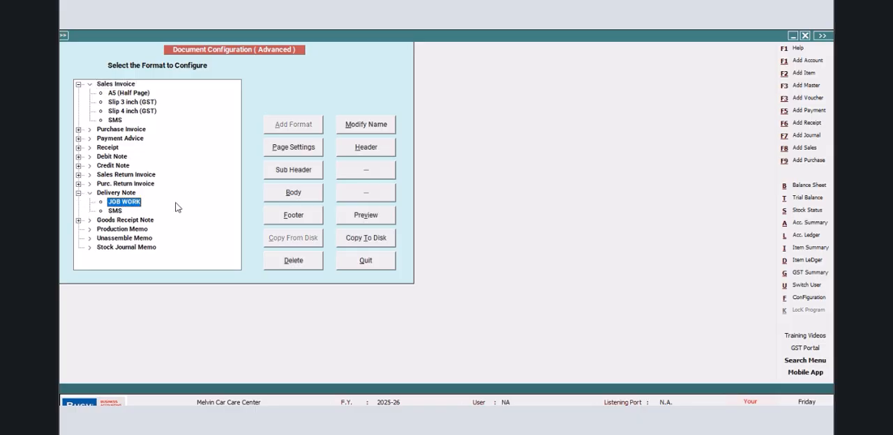
pyautogui.click(380, 152)
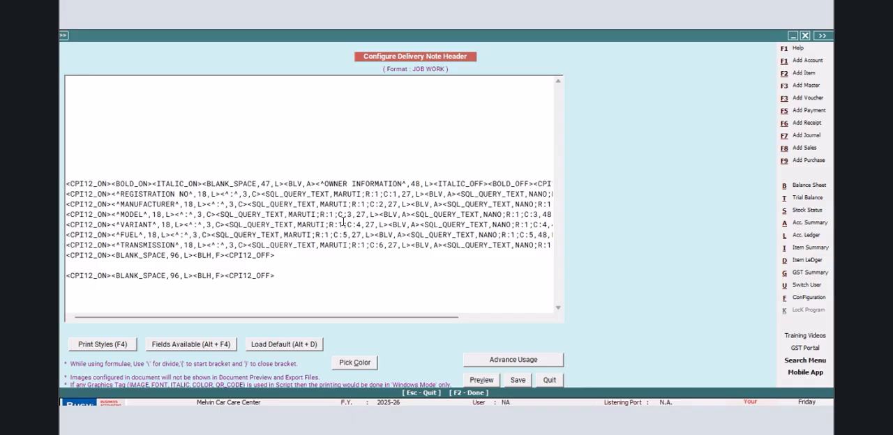
pyautogui.click(382, 204)
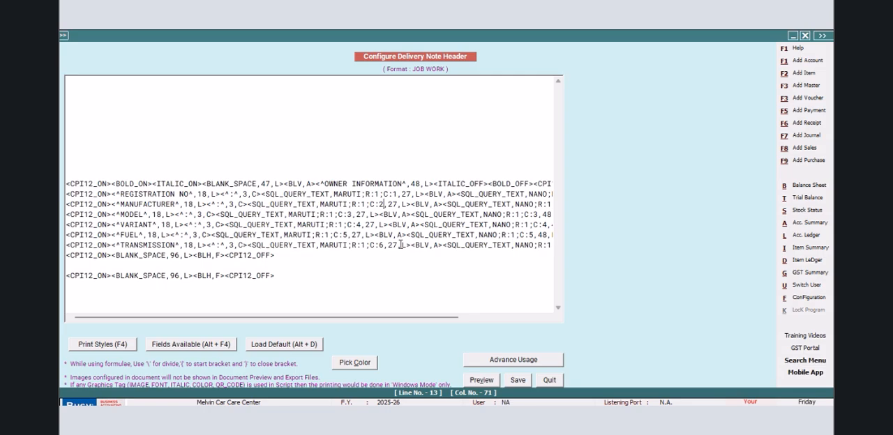
pyautogui.click(518, 381)
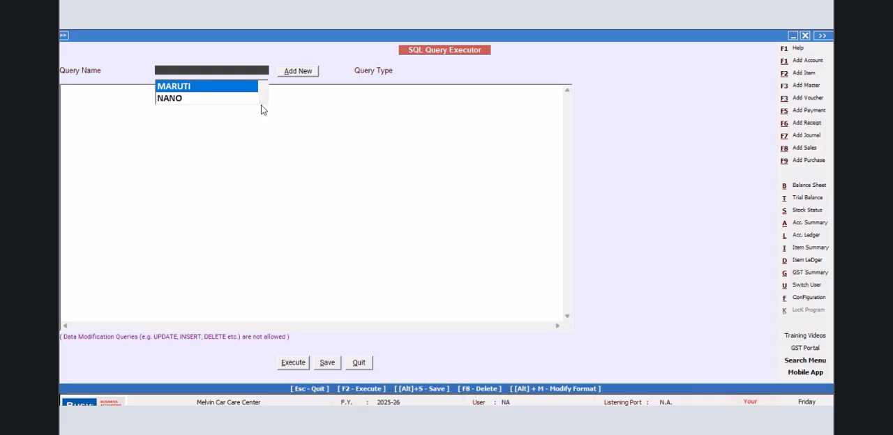
pyautogui.click(263, 101)
pyautogui.click(163, 98)
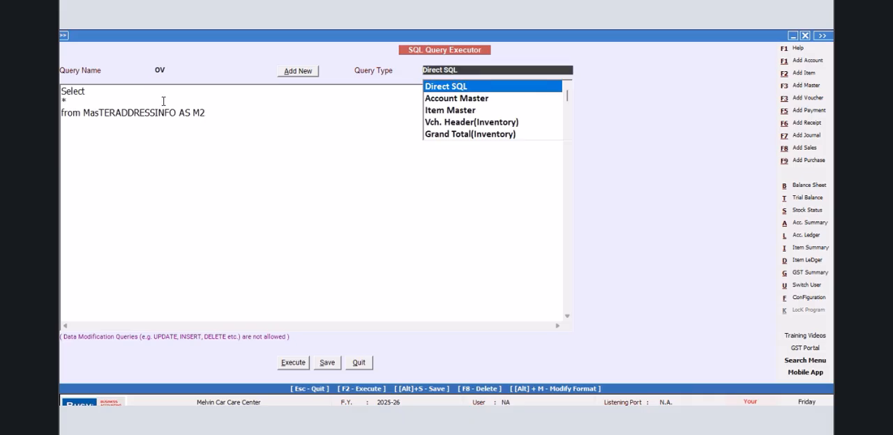
pyautogui.click(175, 71)
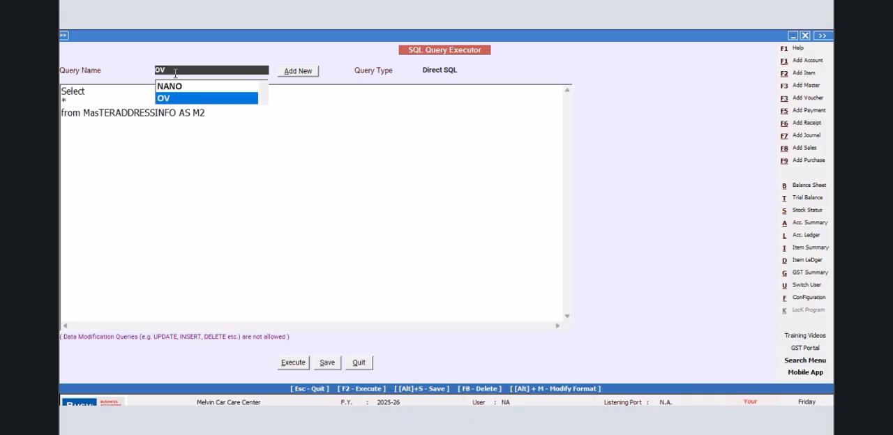
pyautogui.press('BackSpace')
# - Add a new SQL query named TATA without a password
pyautogui.click(290, 73)
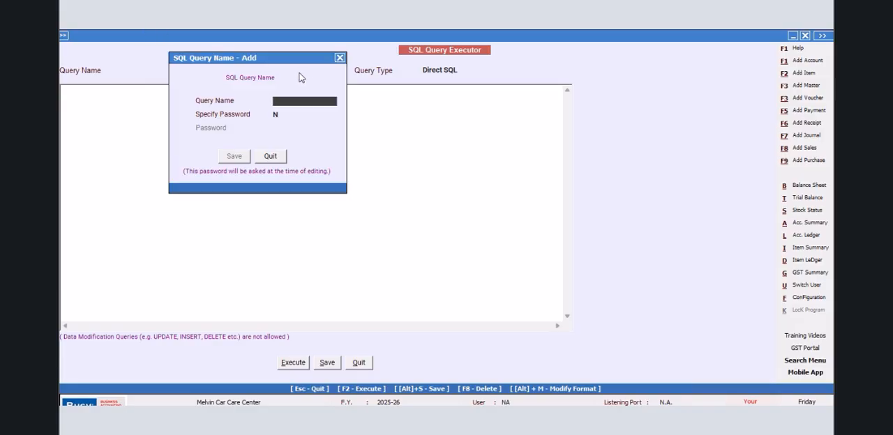
pyautogui.write('TATA')
pyautogui.click(236, 155)
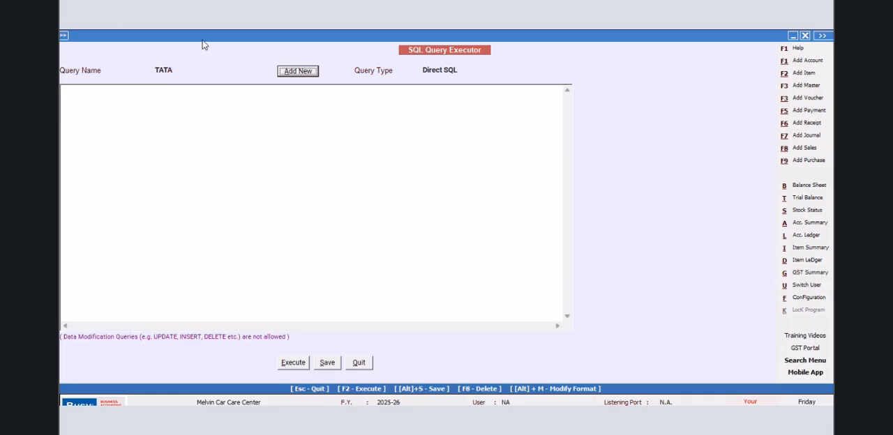
# - Start the TATA query with a Select of I2.Desc1 from ItemDesc as I2
pyautogui.click(96, 96)
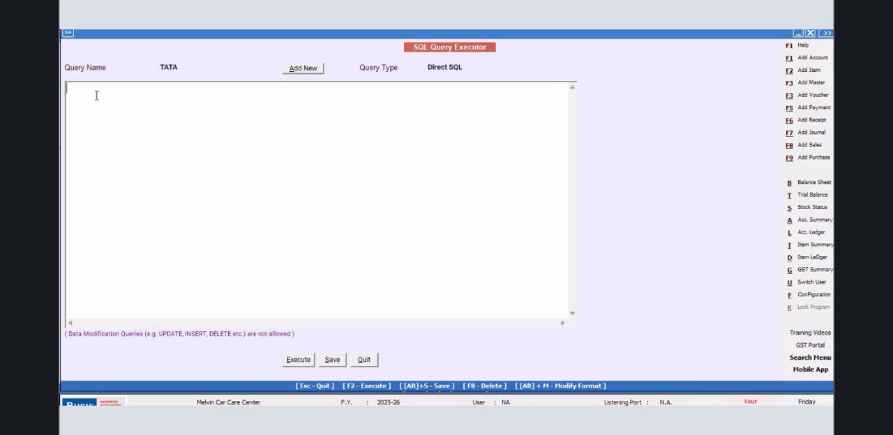
pyautogui.write('Select ')
pyautogui.write('I2.D')
pyautogui.write('from ItemDes')
pyautogui.write('c as I2')
pyautogui.press('Return')
# - Left join Tran2 on Tran2.VchCode=I2.VchCode in the TATA query
pyautogui.write('Left Join TRA')
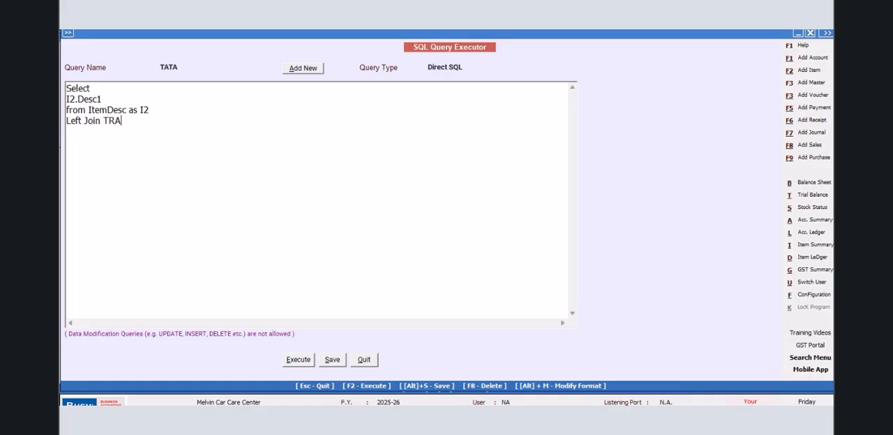
pyautogui.press('BackSpace')
pyautogui.write('ra')
pyautogui.write('n2 on ')
pyautogui.write('Tran')
pyautogui.write('2.VchCode')
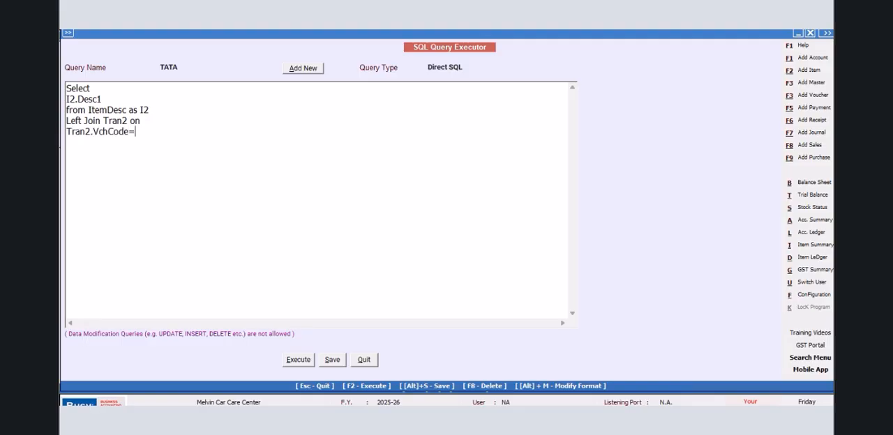
pyautogui.write('=I2.VchCode wH')
# - Filter the query with Where Tran2.VchType=11 and Tran2.rectype=2, and execute it
pyautogui.press('BackSpace')
pyautogui.press('BackSpace')
pyautogui.write('Whe')
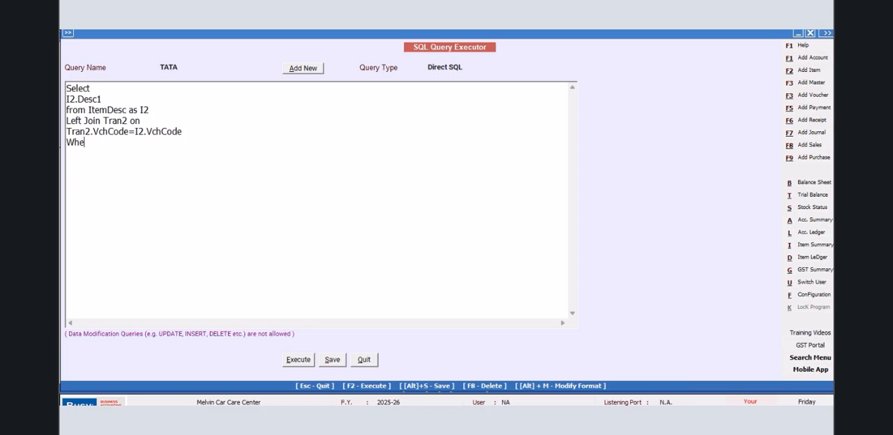
pyautogui.write('re Tran2.VchType=11 and T')
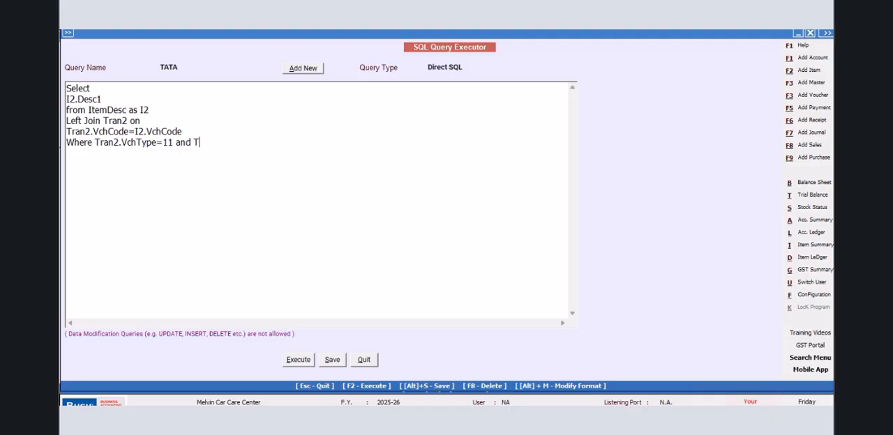
pyautogui.write('ran2.rectype=2')
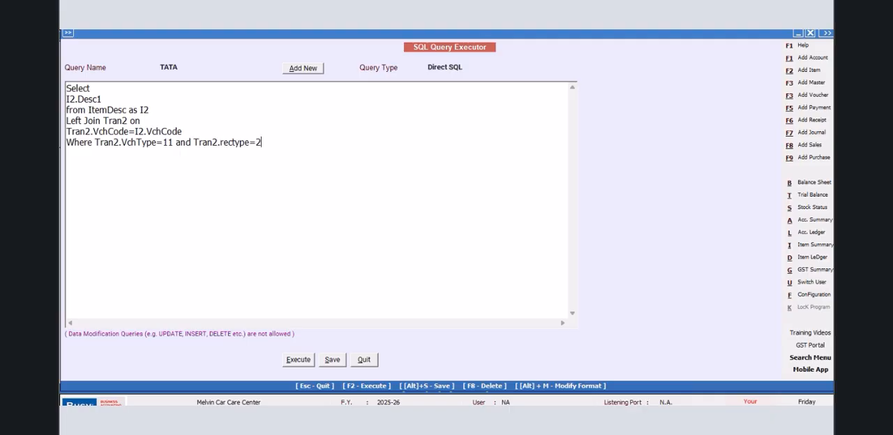
pyautogui.click(297, 361)
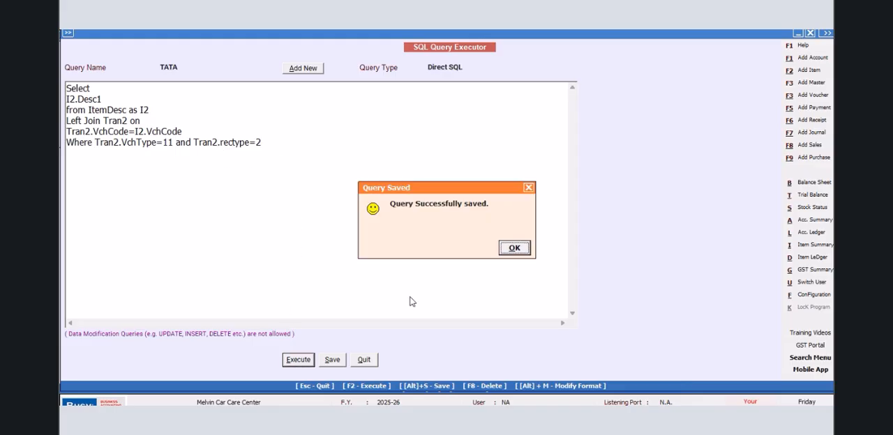
pyautogui.click(513, 248)
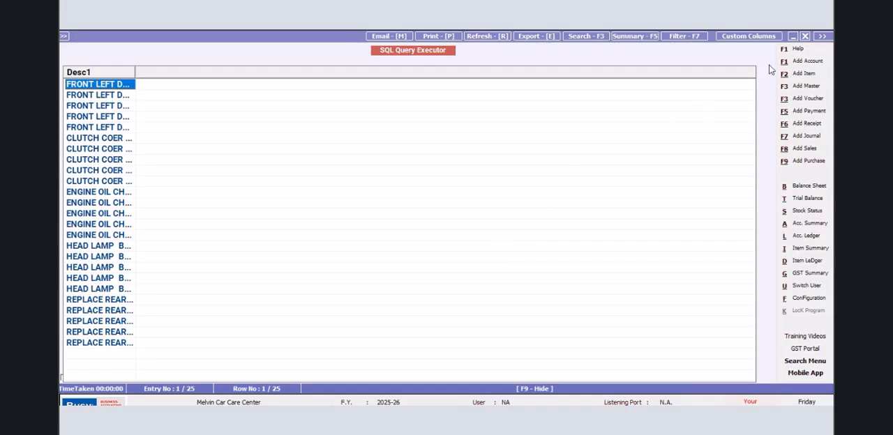
# - Extend the join condition with "and tran2.srno=I2.Srno" to stop the description rows from repeating
pyautogui.click(202, 128)
pyautogui.write('jand')
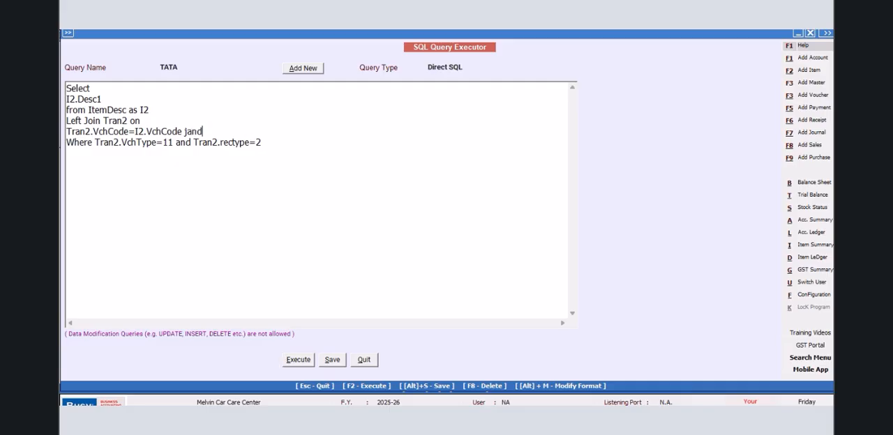
pyautogui.press('BackSpace')
pyautogui.press('BackSpace')
pyautogui.press('BackSpace')
pyautogui.press('BackSpace')
pyautogui.write('and tran2.')
pyautogui.write('srno')
pyautogui.write('=OI')
pyautogui.press('BackSpace')
pyautogui.write('I2.Srno')
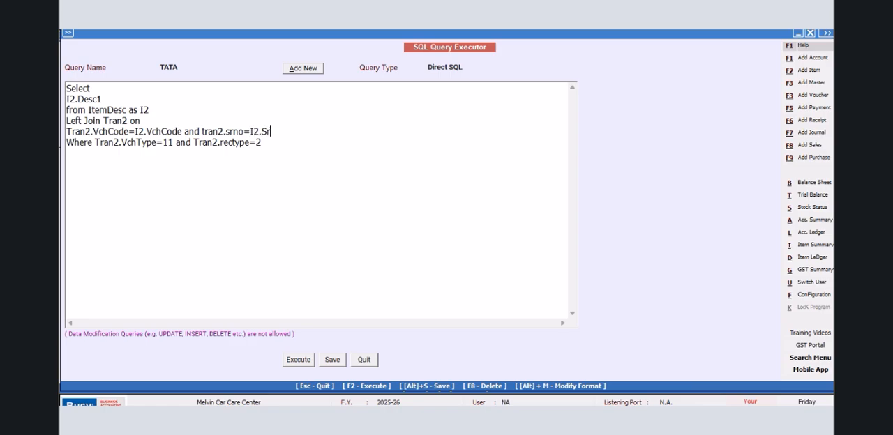
# - Execute the TATA query with its Desc1 column widened to read the full descriptions, and save the query
pyautogui.click(288, 362)
pyautogui.click(510, 248)
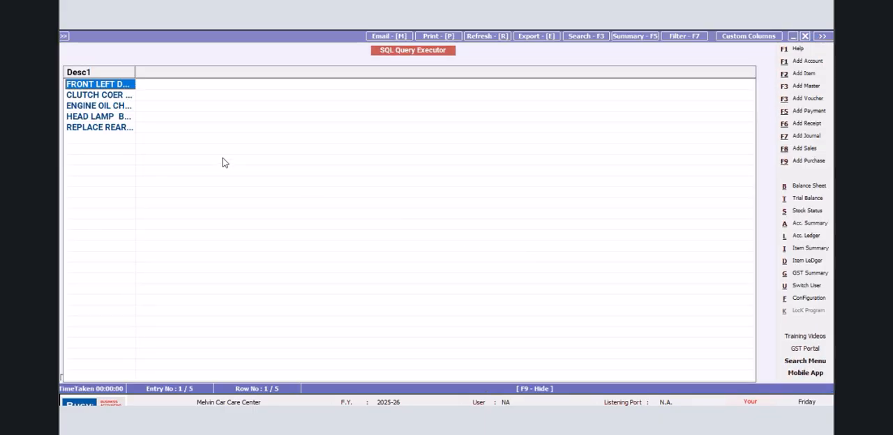
pyautogui.moveTo(135, 69); pyautogui.dragTo(225, 133)
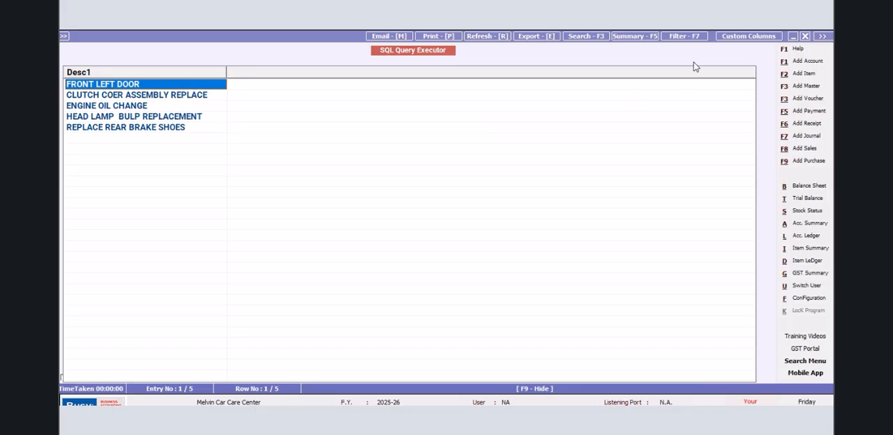
pyautogui.click(804, 35)
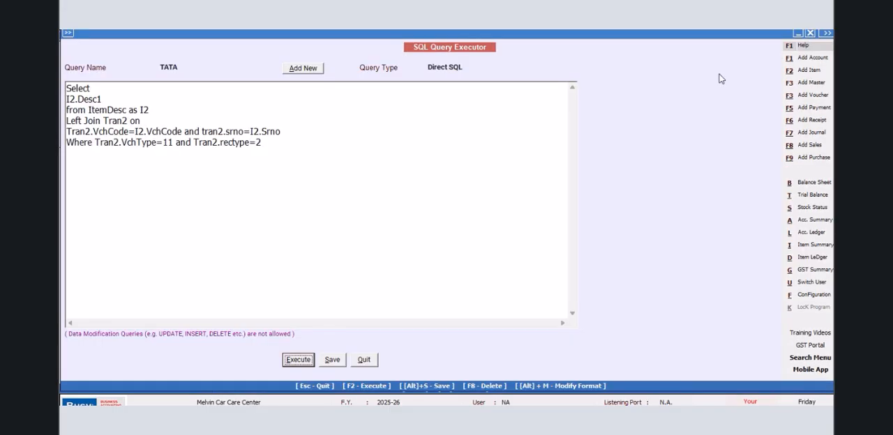
pyautogui.click(328, 360)
pyautogui.click(516, 251)
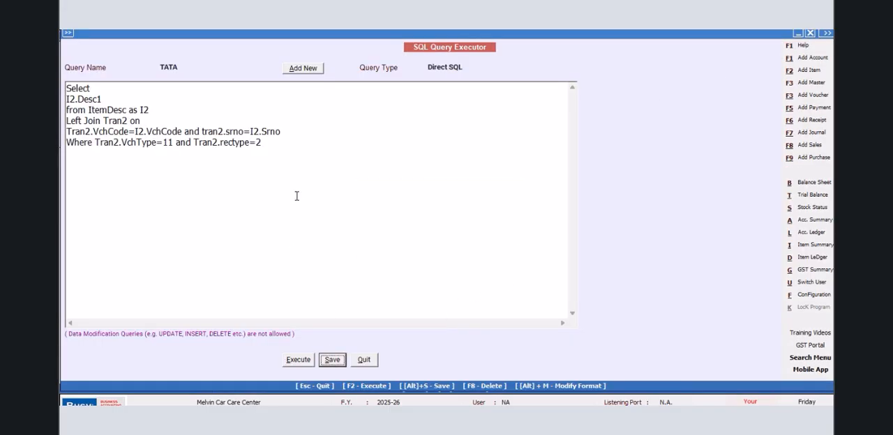
# - Add I2.Desc2 after I2.Desc1 in the select list by duplicating the field, keeping a trailing comma
pyautogui.click(107, 100)
pyautogui.write('.')
pyautogui.press('BackSpace')
pyautogui.write(',')
pyautogui.moveTo(112, 99); pyautogui.dragTo(64, 99)
pyautogui.rightClick(84, 101)
pyautogui.click(110, 136)
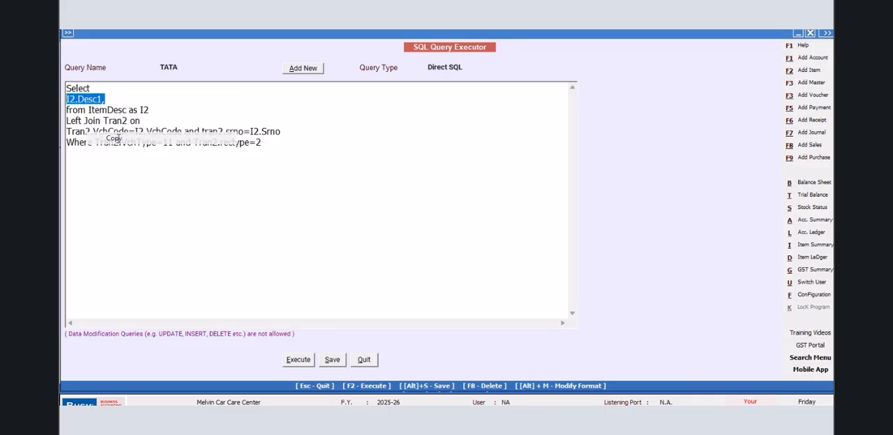
pyautogui.click(123, 97)
pyautogui.rightClick(125, 102)
pyautogui.click(152, 148)
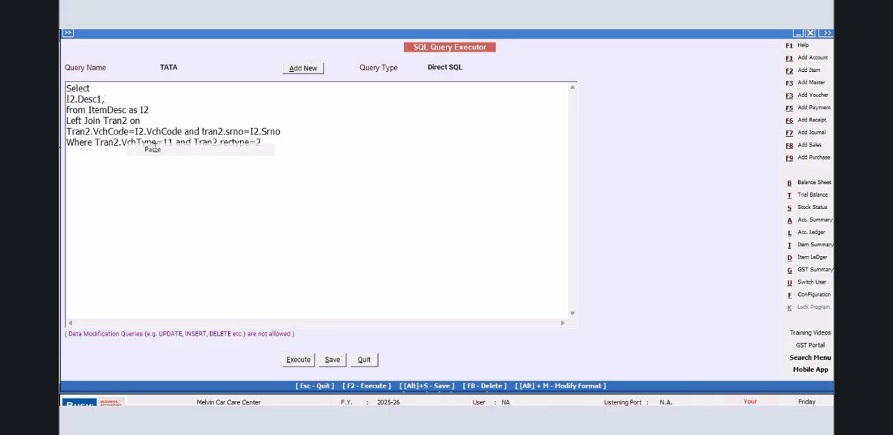
pyautogui.press('Left')
pyautogui.press('BackSpace')
pyautogui.write('2')
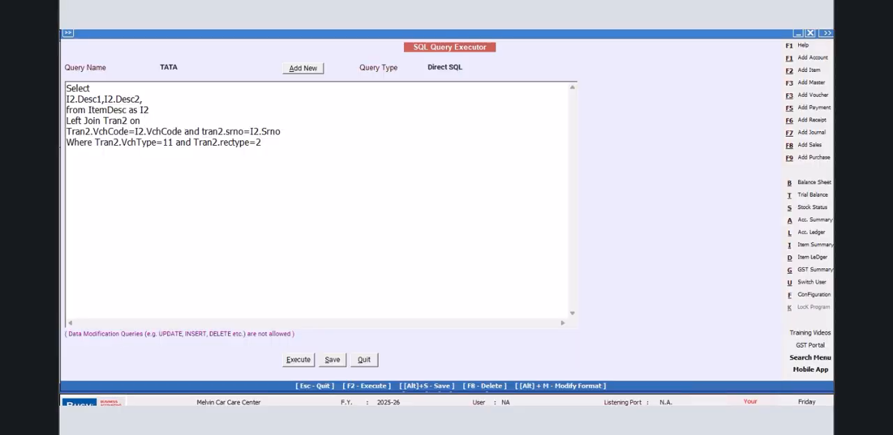
# - Add the fields I2.Desc3 and I2.Desc4 on a new line of the select list
pyautogui.click(154, 99)
pyautogui.press('Return')
pyautogui.hotkey('ctrl', 'v')
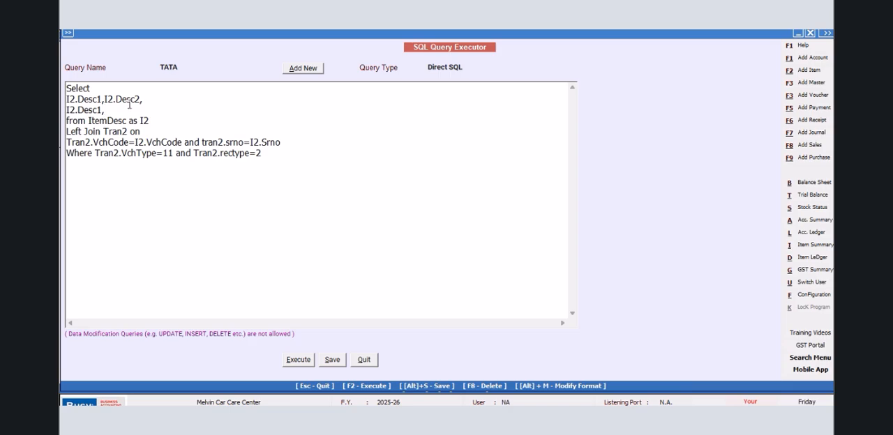
pyautogui.press('Left')
pyautogui.press('BackSpace')
pyautogui.write('3')
pyautogui.rightClick(115, 105)
pyautogui.click(152, 159)
pyautogui.press('BackSpace')
pyautogui.press('BackSpace')
pyautogui.write('4')
pyautogui.press('Return')
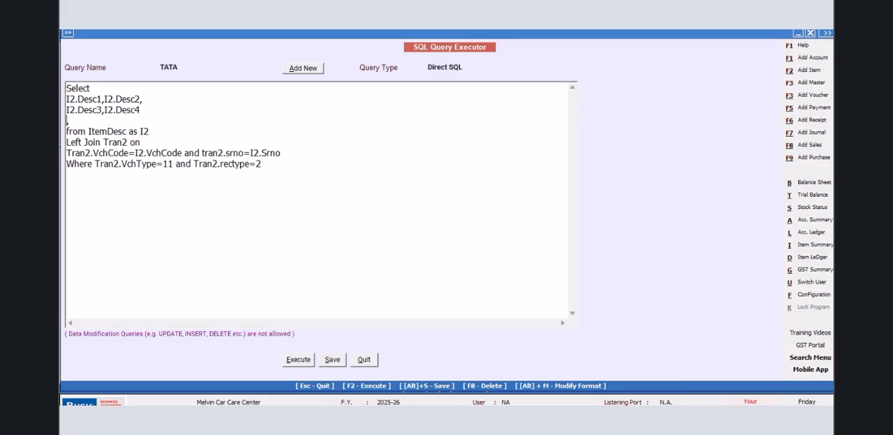
# - Add the fields I2.Desc5 and I2.Desc6 on their own line, with a comma after I2.Desc4
pyautogui.hotkey('ctrl', 'v')
pyautogui.press('Left')
pyautogui.press('BackSpace')
pyautogui.write('5')
pyautogui.press('Delete')
pyautogui.click(148, 109)
pyautogui.write(',')
pyautogui.click(110, 121)
pyautogui.rightClick(110, 121)
pyautogui.click(139, 171)
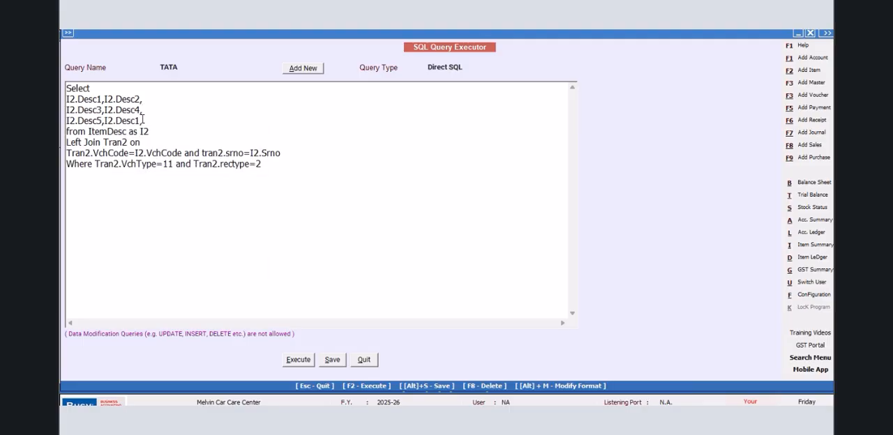
pyautogui.write('6')
# - Copy the I2.Desc6 field onto a new line of the select list and change it to I2.Desc7
pyautogui.moveTo(141, 123); pyautogui.dragTo(105, 122)
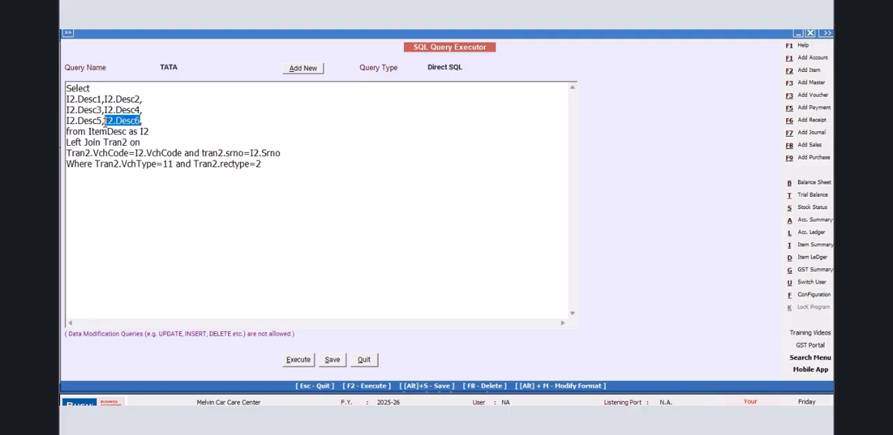
pyautogui.rightClick(122, 129)
pyautogui.click(145, 160)
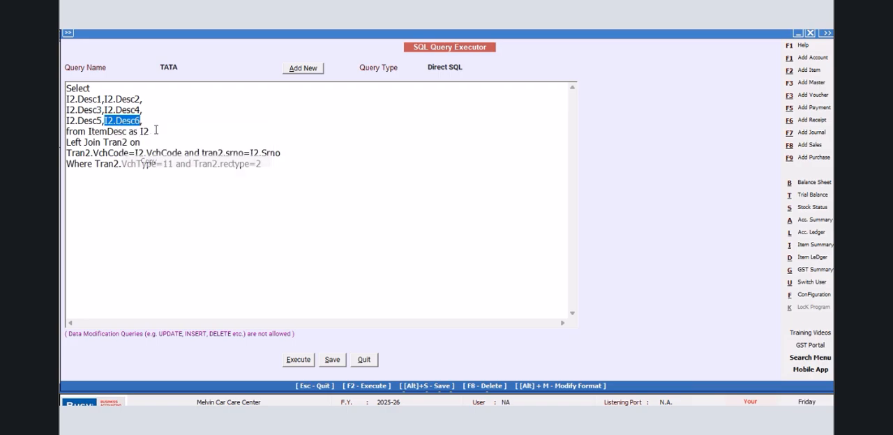
pyautogui.click(154, 124)
pyautogui.press('Return')
pyautogui.hotkey('ctrl', 'v')
pyautogui.press('BackSpace')
pyautogui.write('7')
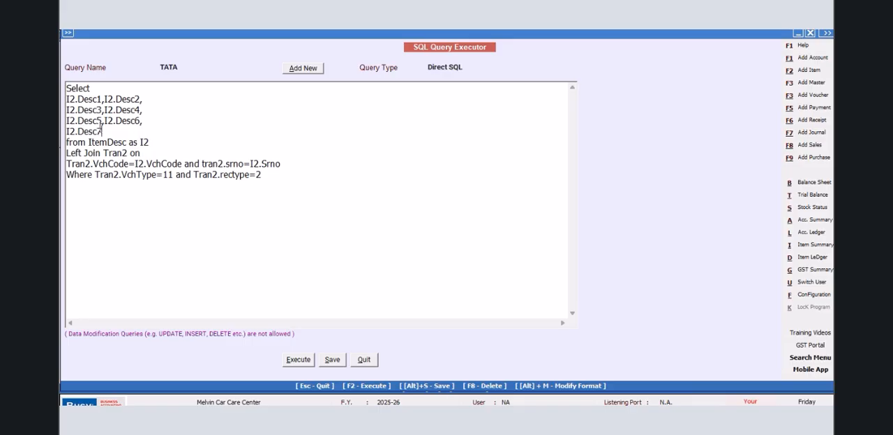
# - Copy the I2.Desc prefix and use it to add I2.Desc8 after I2.Desc7, followed by a comma
pyautogui.moveTo(98, 132); pyautogui.dragTo(67, 131)
pyautogui.rightClick(119, 132)
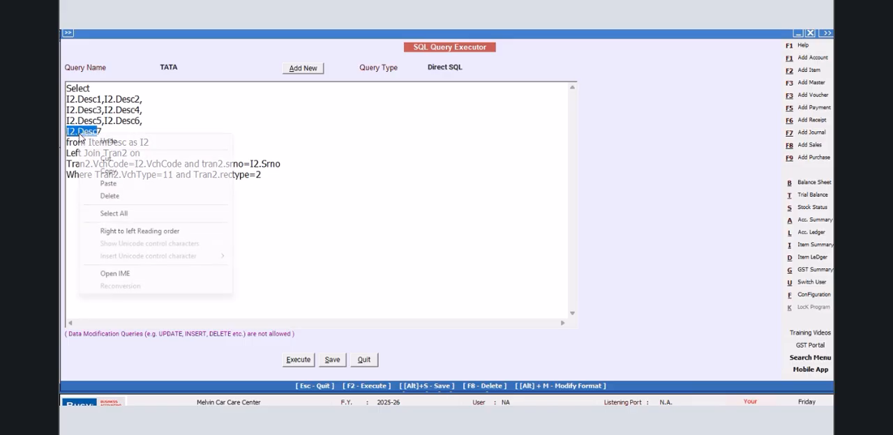
pyautogui.click(136, 171)
pyautogui.click(119, 133)
pyautogui.write(',')
pyautogui.hotkey('ctrl', 'v')
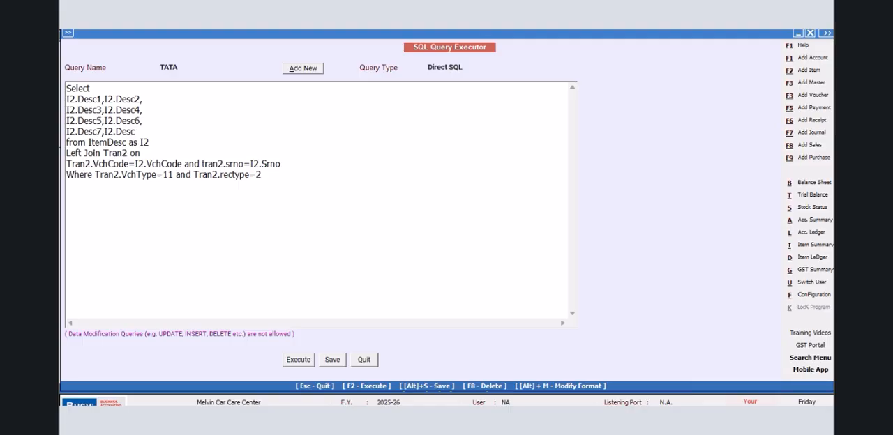
pyautogui.write('8,')
# - Add the fields I2.Desc9 and I2.Desc10 on a new line of the select list
pyautogui.press('Return')
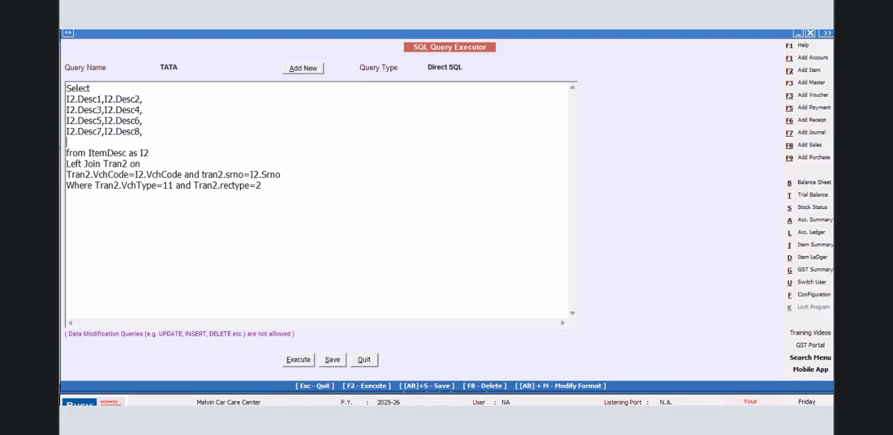
pyautogui.hotkey('ctrl', 'v')
pyautogui.write('9,')
pyautogui.hotkey('ctrl', 'v')
pyautogui.write('1')
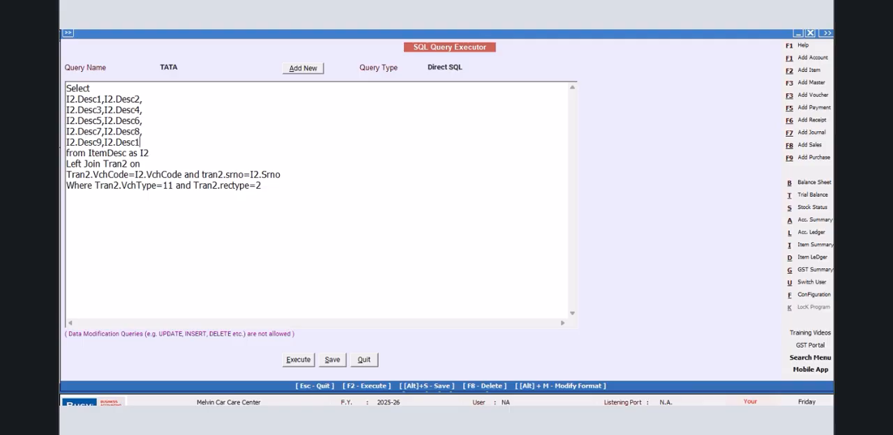
pyautogui.write('0,')
# - Add the fields I2.Desc11 and I2.Desc12 on a new line of the select list
pyautogui.press('Return')
pyautogui.hotkey('ctrl', 'v')
pyautogui.write('11,')
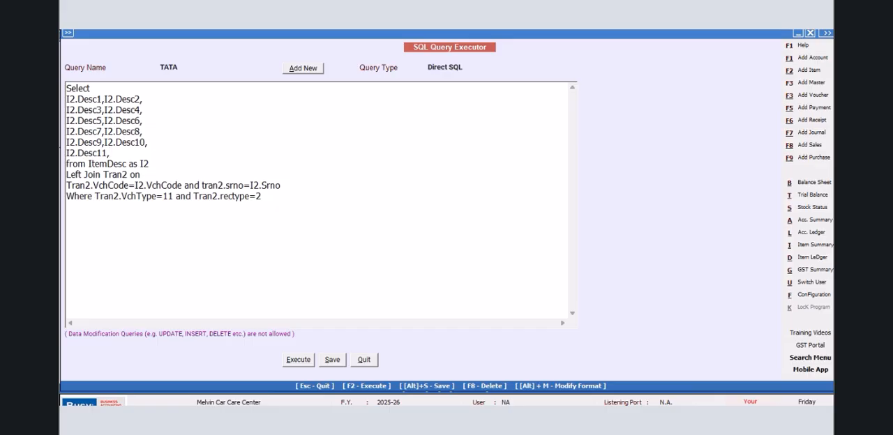
pyautogui.hotkey('ctrl', 'v')
pyautogui.write('12,')
# - Add the fields I2.Desc13 and I2.Desc14 on a new line of the select list
pyautogui.press('Return')
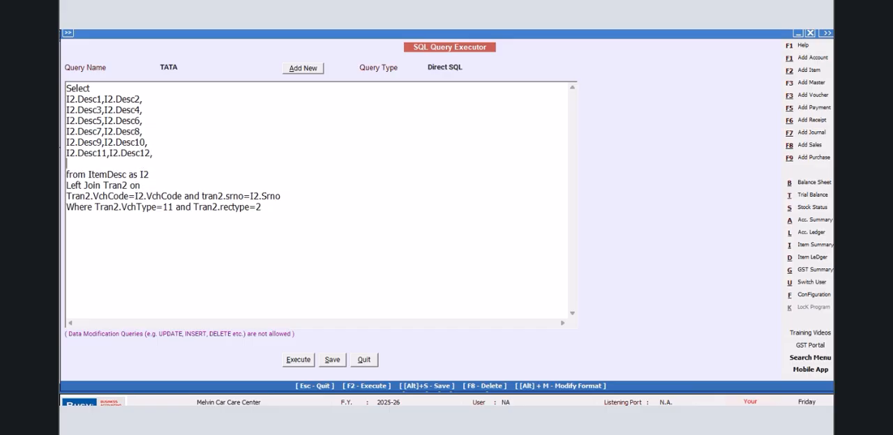
pyautogui.hotkey('ctrl', 'v')
pyautogui.write('13,')
pyautogui.hotkey('ctrl', 'v')
pyautogui.write('14')
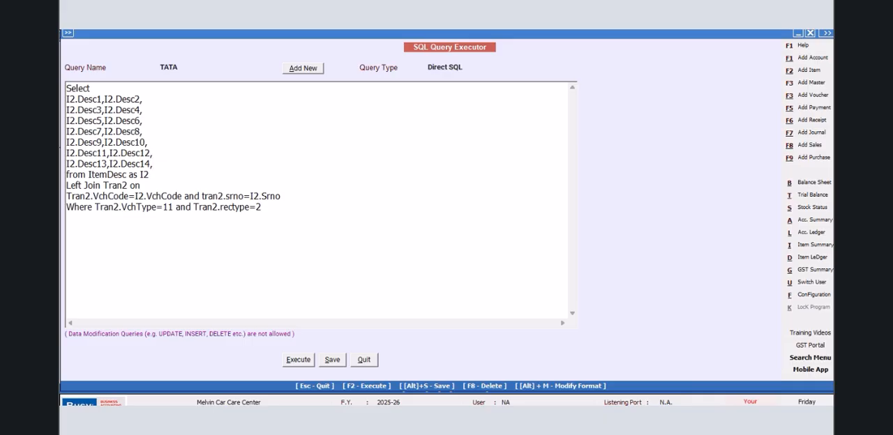
pyautogui.write(',')
# - Complete the select list with I2.Desc15 and execute the TATA query
pyautogui.hotkey('ctrl', 'v')
pyautogui.write('15')
pyautogui.click(298, 360)
pyautogui.click(517, 249)
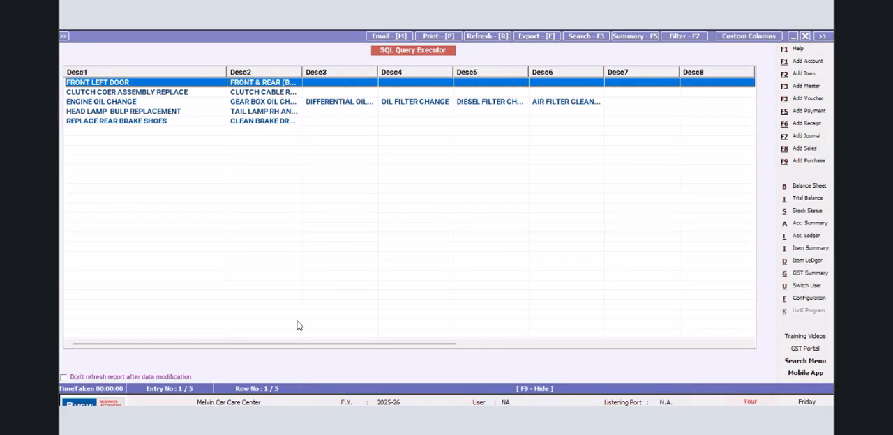
# - Close the query results after checking the description columns and save the TATA query
pyautogui.moveTo(281, 343); pyautogui.dragTo(80, 352)
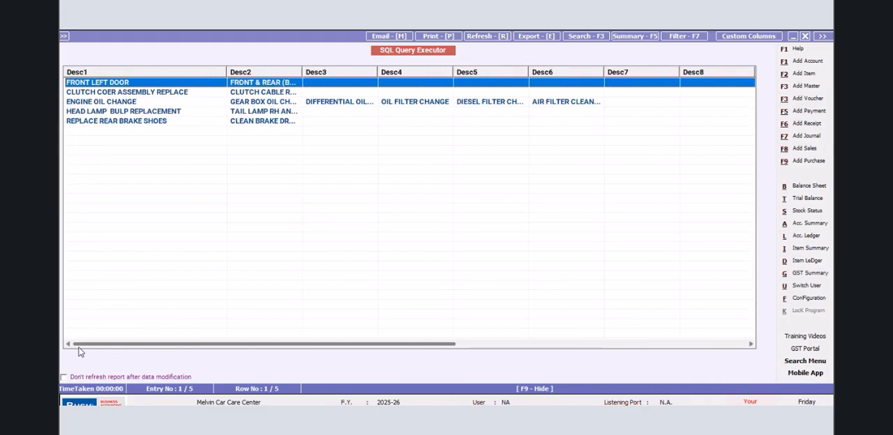
pyautogui.click(792, 35)
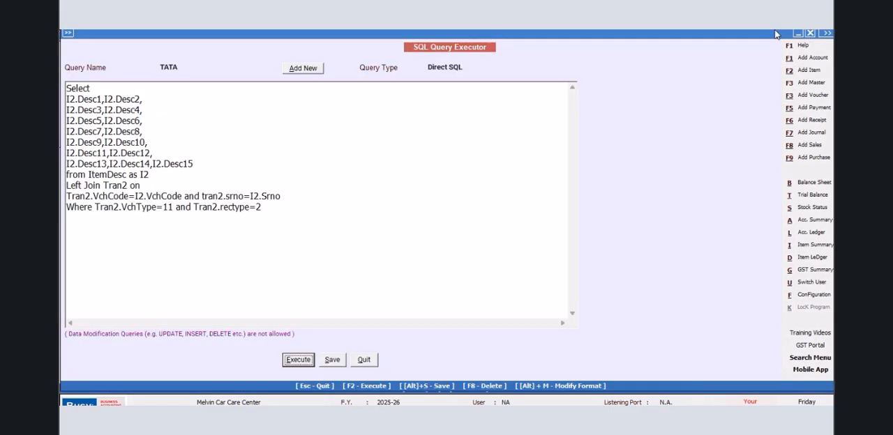
pyautogui.click(332, 360)
pyautogui.click(509, 252)
# - Move the existing Where conditions onto a new line beginning with "and", leaving the Where line open for another condition
pyautogui.click(96, 208)
pyautogui.press('Return')
pyautogui.write('and')
pyautogui.click(101, 207)
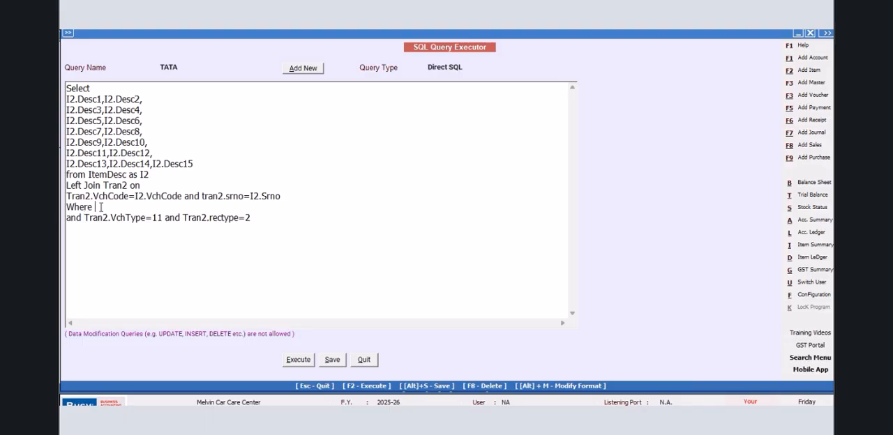
pyautogui.write('Tran2.VchCode=@VchCod')
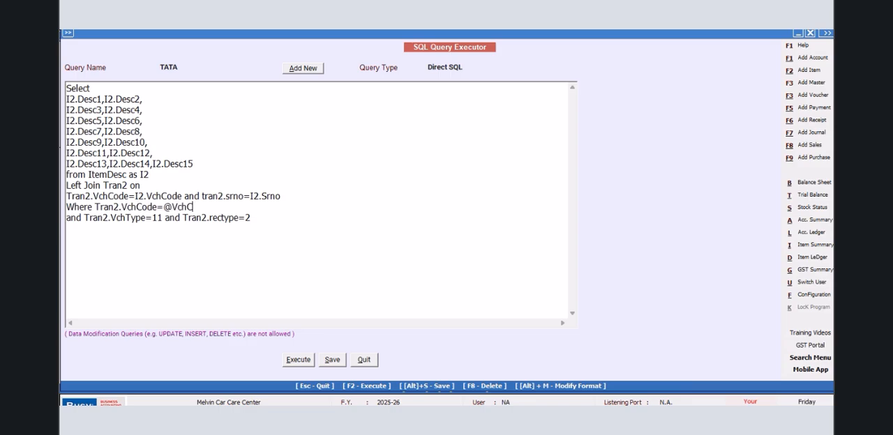
pyautogui.write('e#')
pyautogui.press('BackSpace')
pyautogui.write('@ and Tran2.Srno')
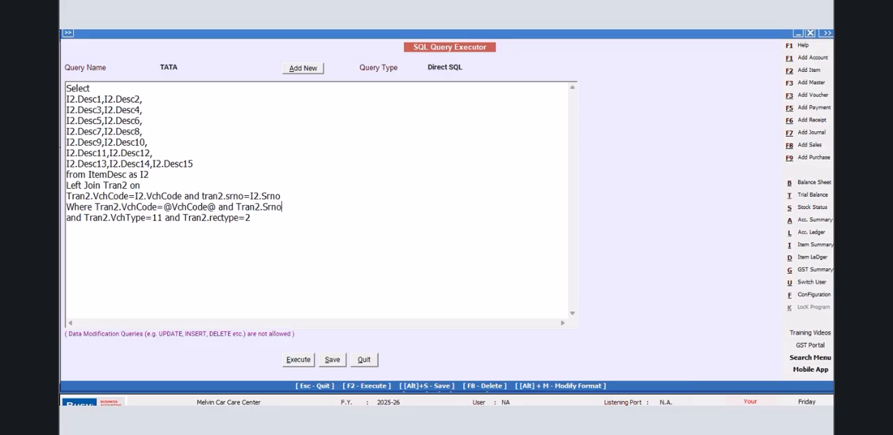
pyautogui.write('=@ItemSrno@')
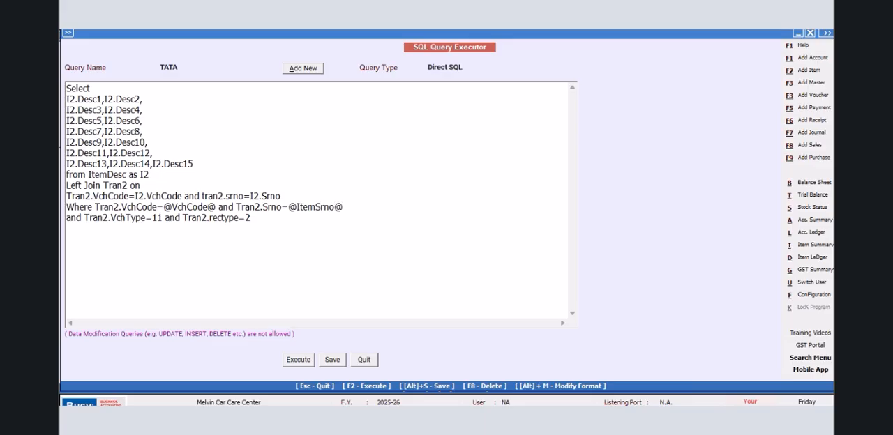
pyautogui.write(' and I')
pyautogui.write('2.Srno')
pyautogui.write('=@')
pyautogui.write('ItemSrno')
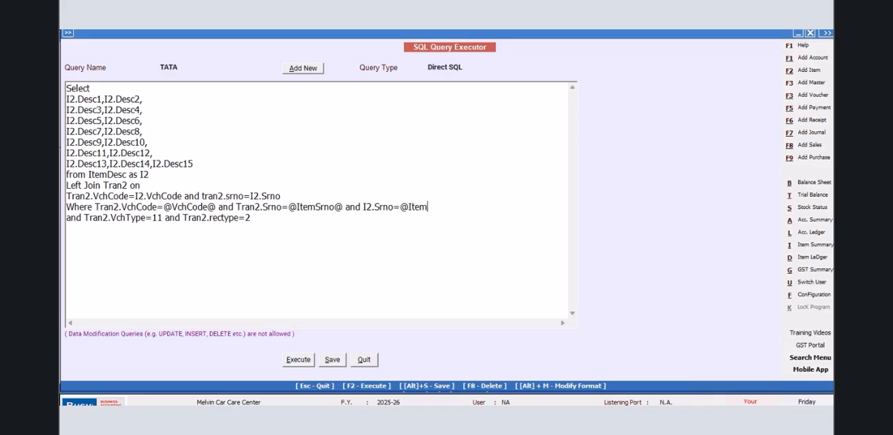
pyautogui.write('@')
# - Set the TATA query's type to Item Details, save the query and quit the SQL Query Executor
pyautogui.click(468, 69)
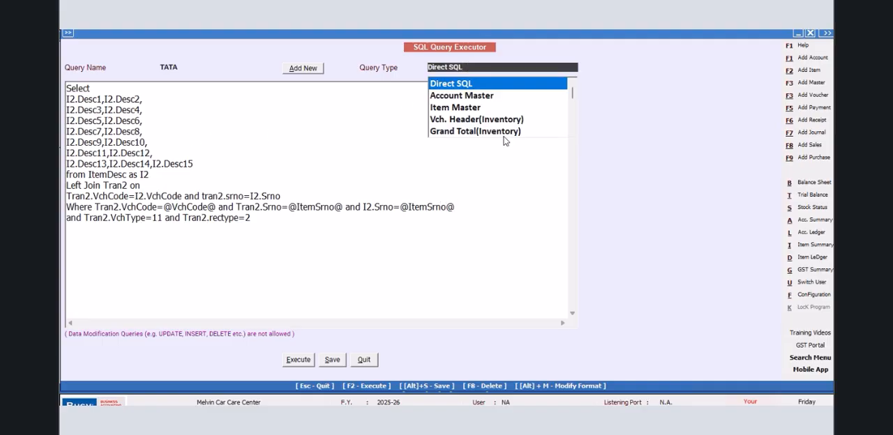
pyautogui.click(572, 134)
pyautogui.click(572, 135)
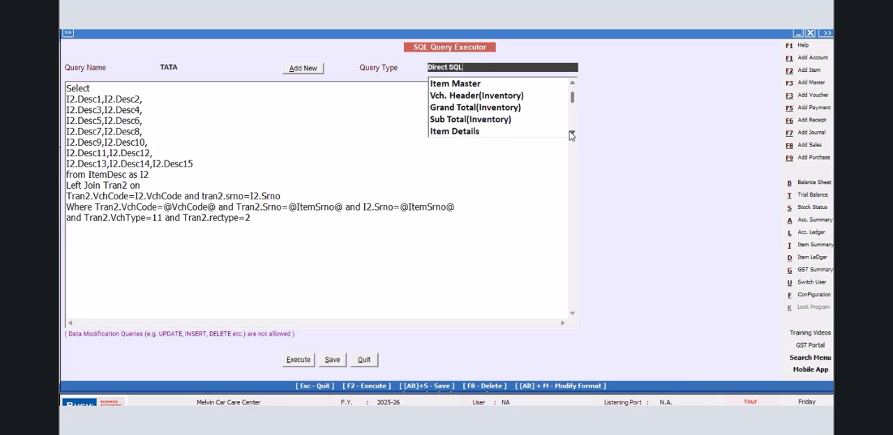
pyautogui.click(467, 131)
pyautogui.click(333, 361)
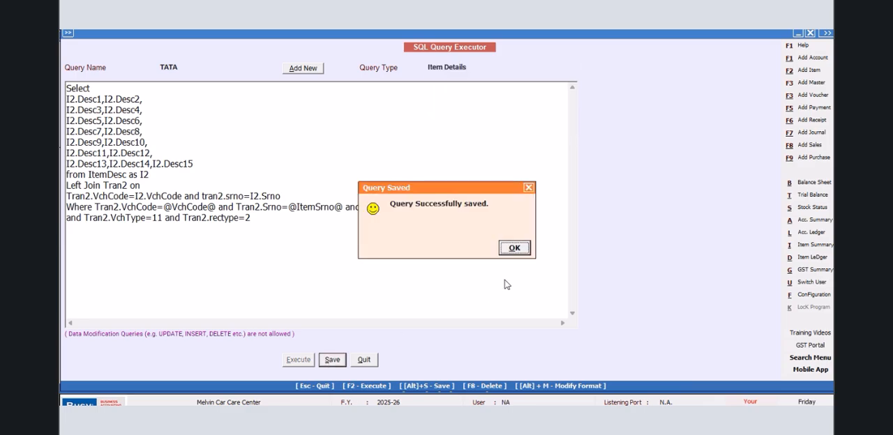
pyautogui.click(514, 247)
pyautogui.click(363, 360)
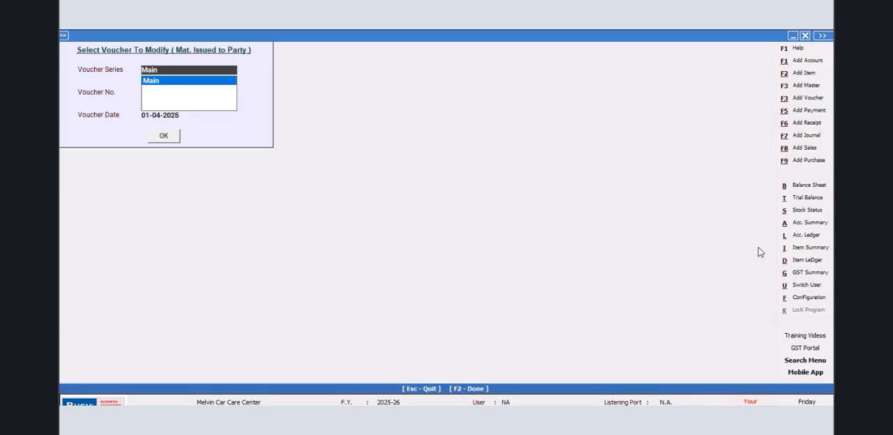
# - Open the body configuration of the Delivery Note format JOB WORK in the advanced invoice/document printing configuration
pyautogui.click(795, 298)
pyautogui.click(167, 122)
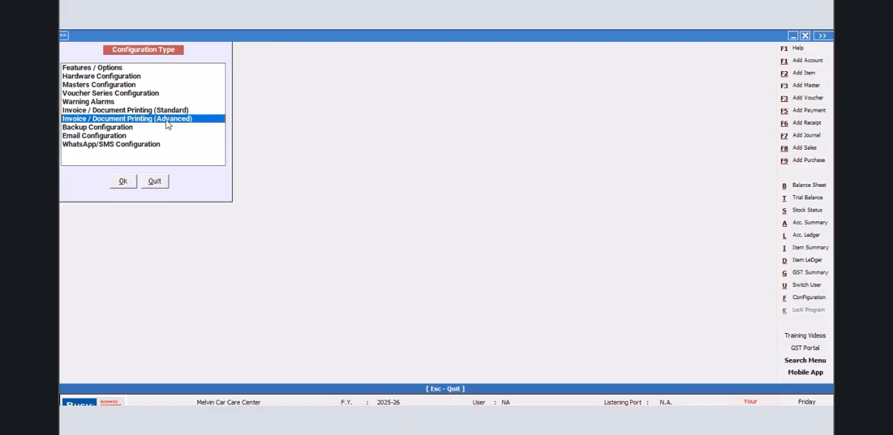
pyautogui.click(123, 181)
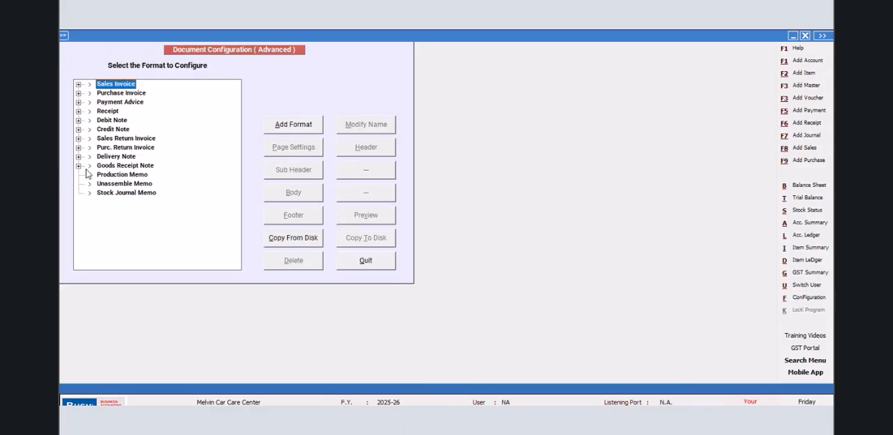
pyautogui.click(78, 156)
pyautogui.click(117, 166)
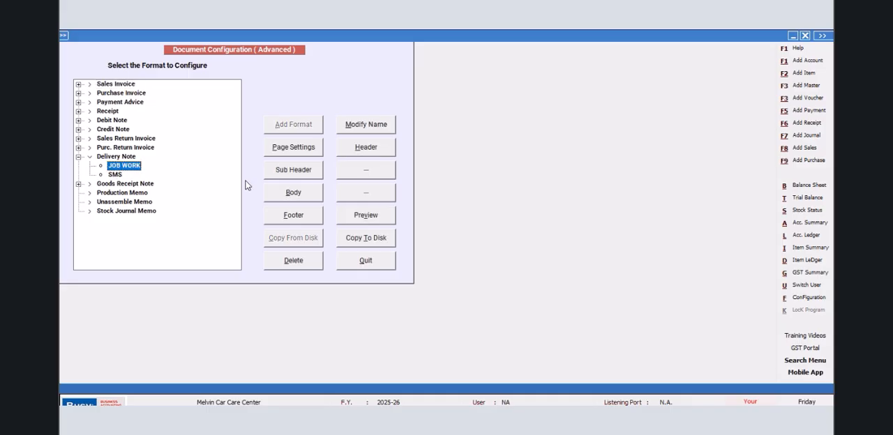
pyautogui.click(290, 193)
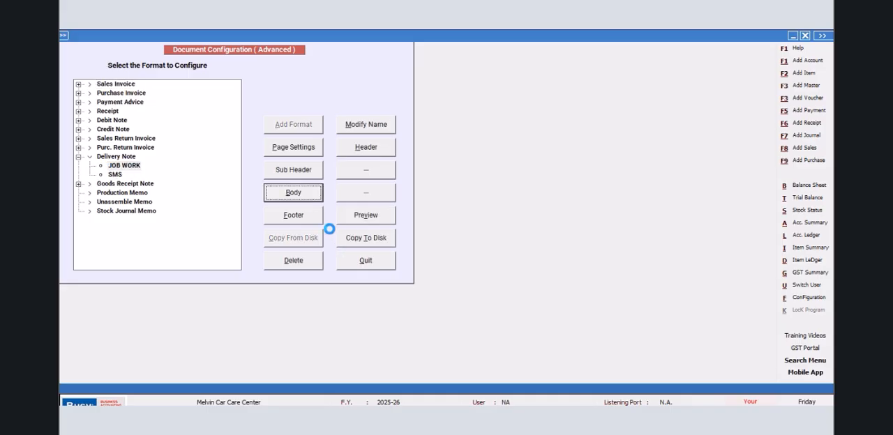
# - Start a second line in Items Information with the PRINT_IF_ANY print style
pyautogui.moveTo(175, 147); pyautogui.dragTo(293, 157)
pyautogui.click(305, 86)
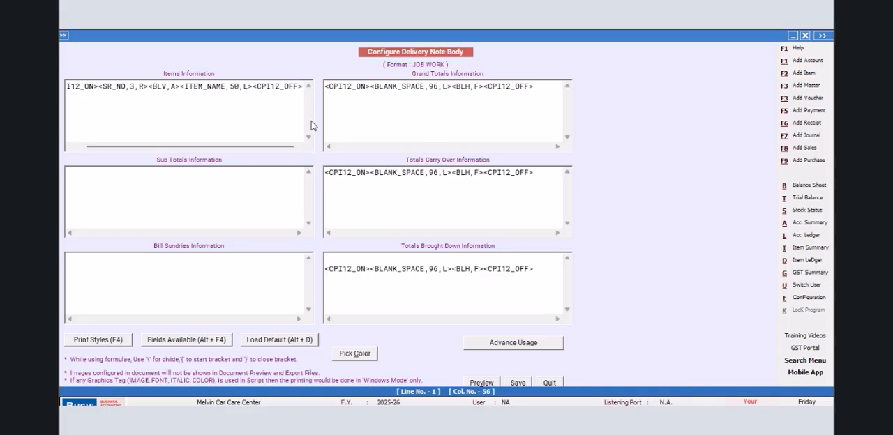
pyautogui.press('Return')
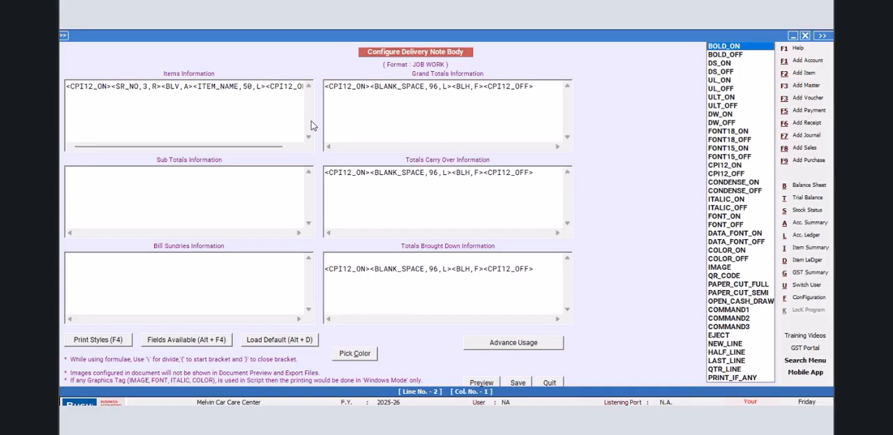
pyautogui.click(718, 378)
pyautogui.press('Return')
# - Append the print styles CPI12_ON and CPI12_OFF after PRINT_IF_ANY on the second line
pyautogui.press('F4')
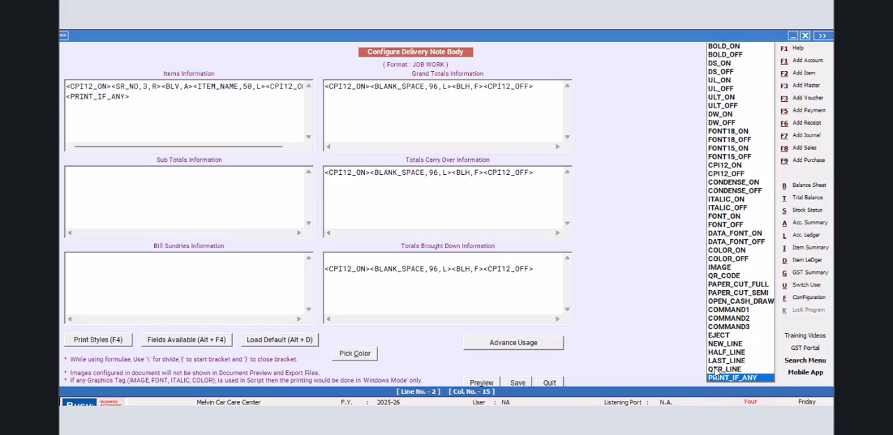
pyautogui.click(723, 168)
pyautogui.press('Return')
pyautogui.press('F4')
pyautogui.click(721, 172)
pyautogui.press('Return')
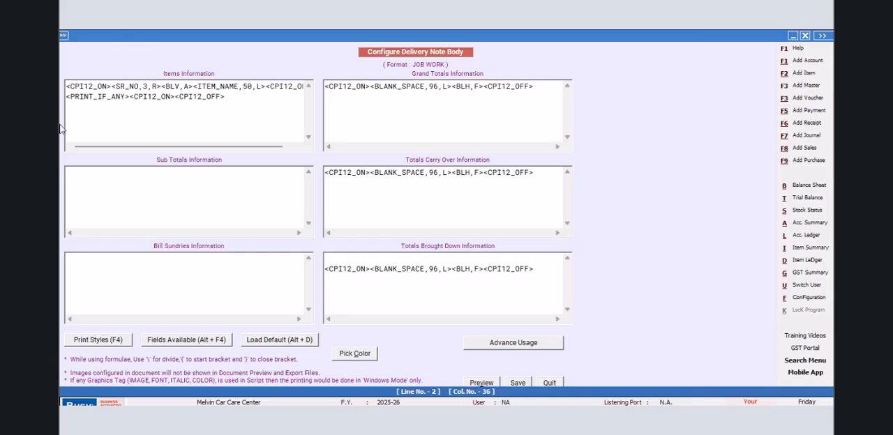
# - Insert a BLANK_SPACE field with width 20 between CPI12_ON and CPI12_OFF on the second Items Information line
pyautogui.click(175, 96)
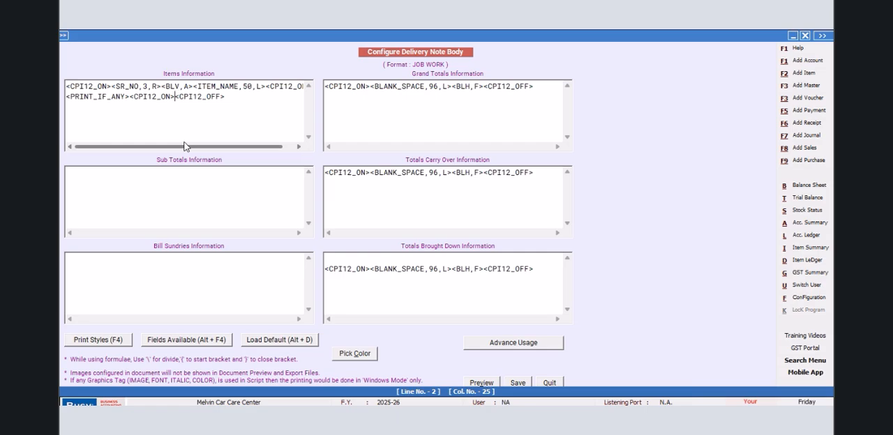
pyautogui.hotkey('alt', 'F4')
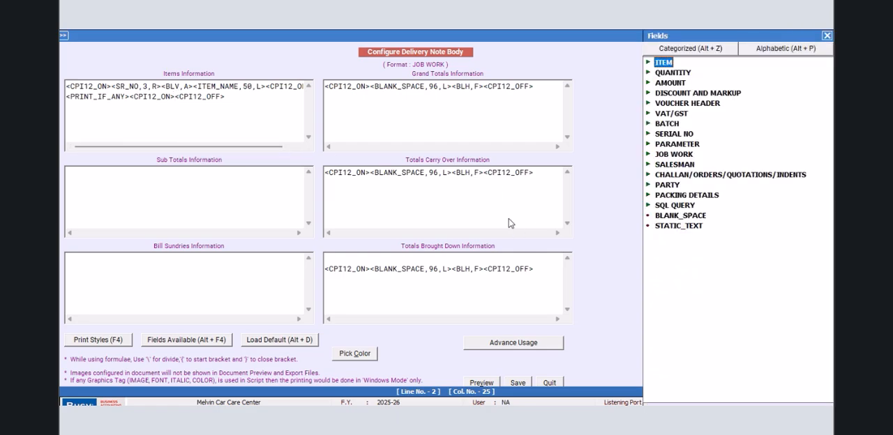
pyautogui.doubleClick(666, 220)
pyautogui.press('Left')
pyautogui.press('Left')
pyautogui.press('Left')
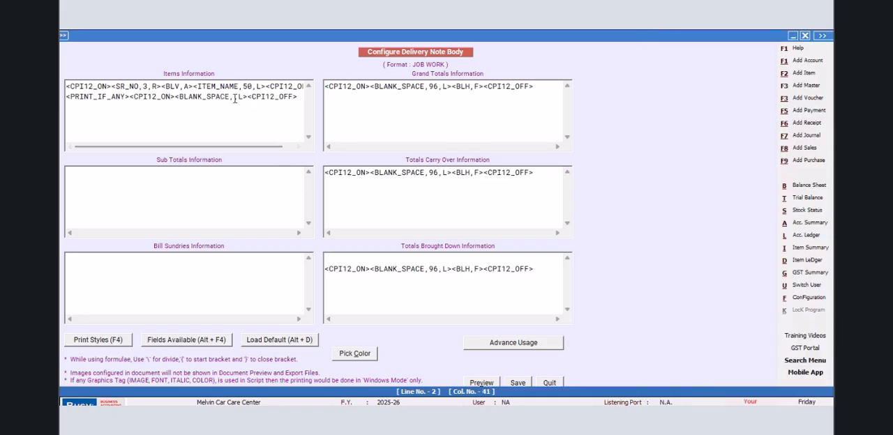
pyautogui.write('20,')
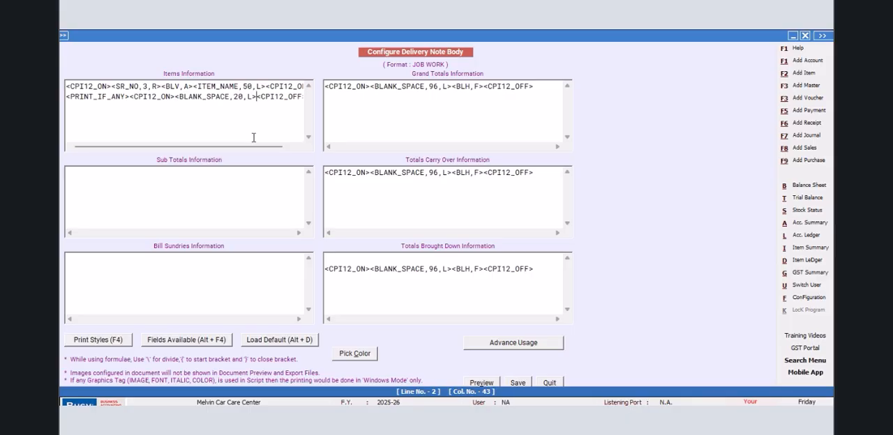
pyautogui.hotkey('alt', 'F4')
pyautogui.doubleClick(681, 217)
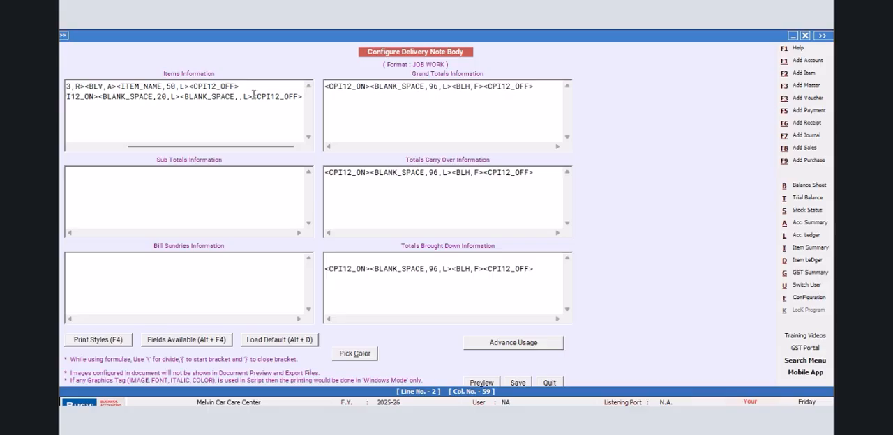
pyautogui.moveTo(249, 96); pyautogui.dragTo(187, 99)
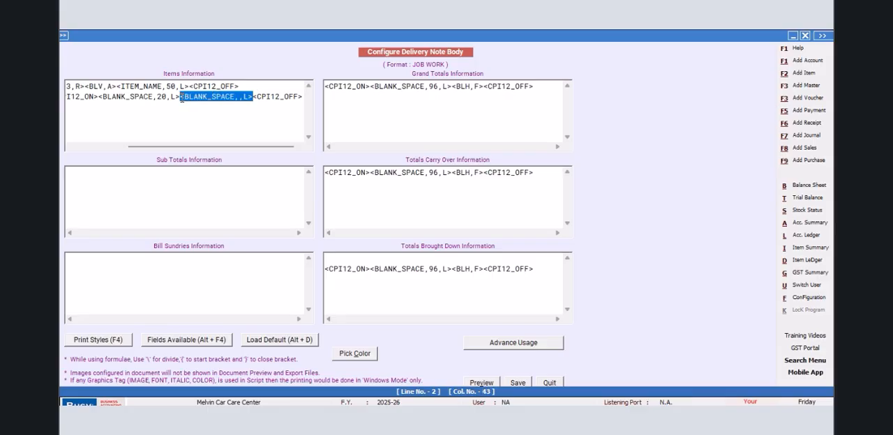
pyautogui.press('Delete')
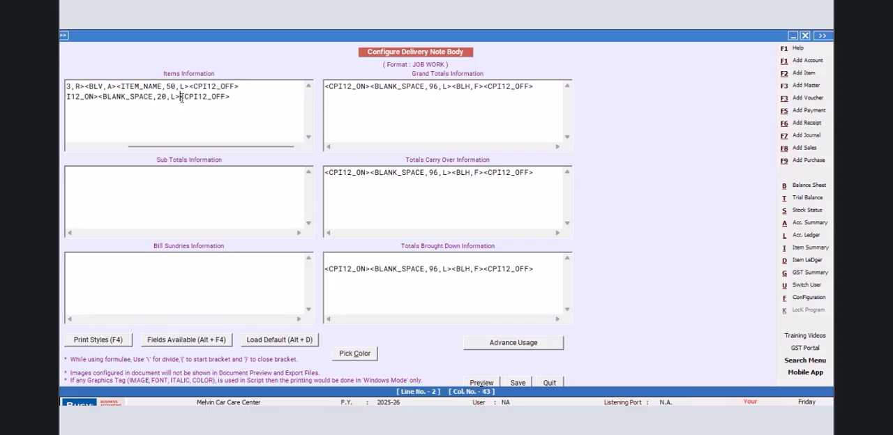
# - Insert an SQL_QUERY_TEXT field after BLANK_SPACE on the second Items Information line
pyautogui.hotkey('alt', 'F4')
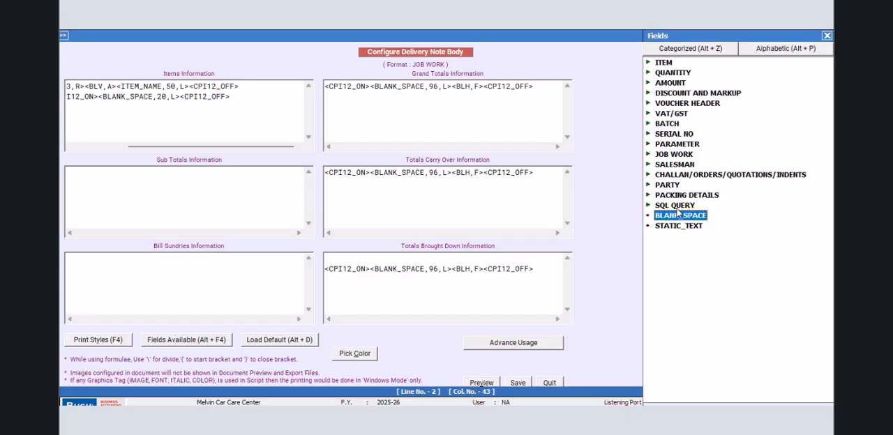
pyautogui.doubleClick(677, 209)
pyautogui.doubleClick(704, 235)
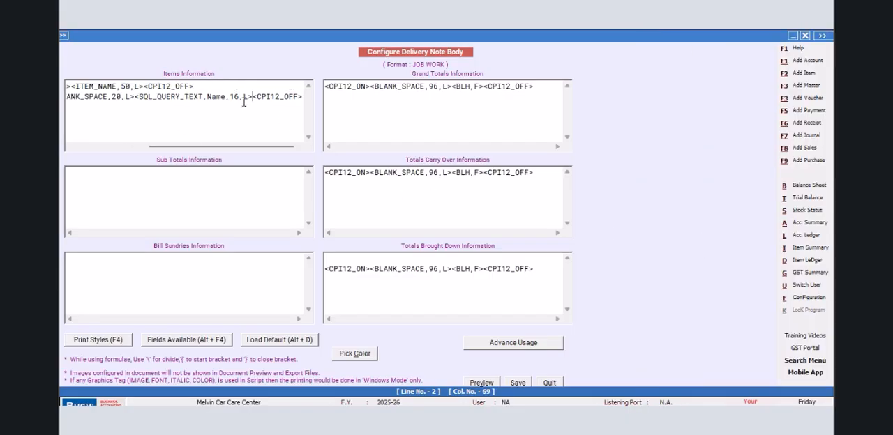
# - Set the SQL_QUERY_TEXT field's query reference to tata;r:1;c:1 and its width to 40
pyautogui.press('BackSpace')
pyautogui.press('BackSpace')
pyautogui.press('BackSpace')
pyautogui.press('BackSpace')
pyautogui.write('tata')
pyautogui.write(':')
pyautogui.press('BackSpace')
pyautogui.write(';r:1;c:1')
pyautogui.press('BackSpace')
pyautogui.press('BackSpace')
pyautogui.write('40')
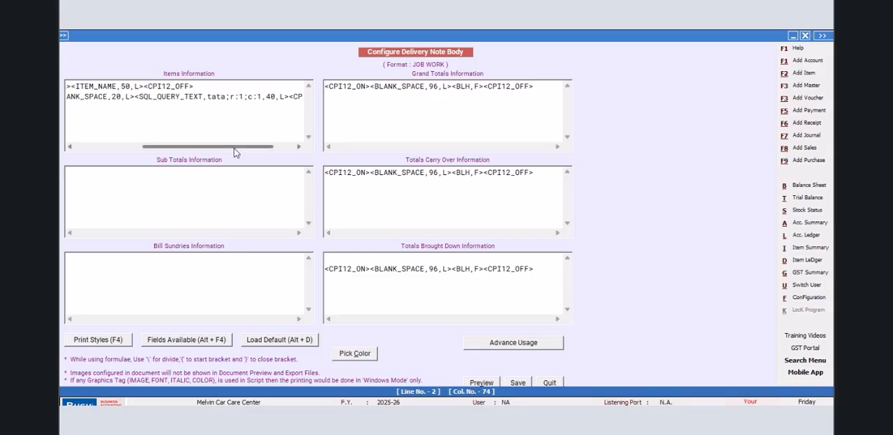
# - Copy the complete second Items Information line onto a third line and set its query column to c:2
pyautogui.moveTo(213, 146); pyautogui.dragTo(143, 146)
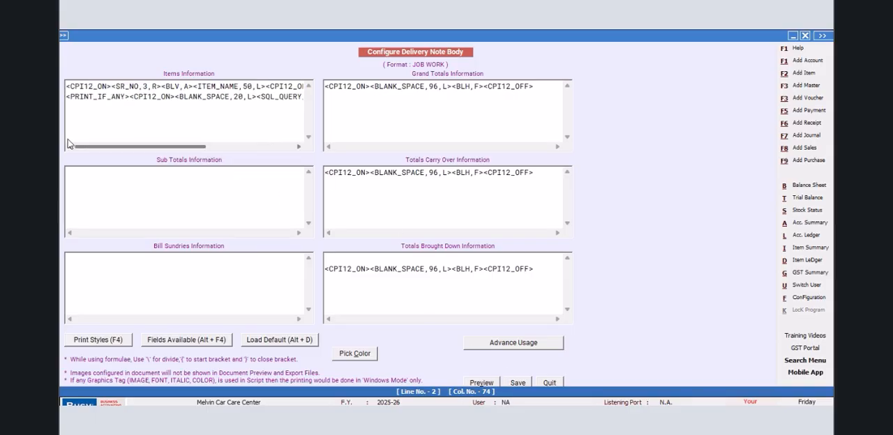
pyautogui.moveTo(67, 96); pyautogui.dragTo(334, 95)
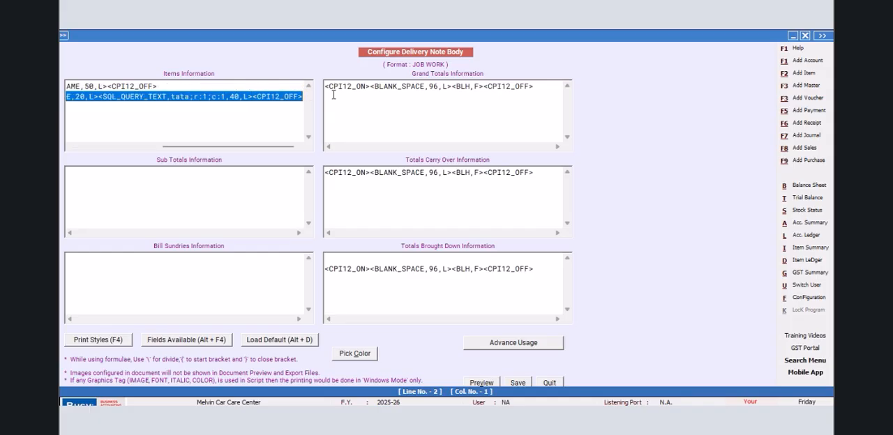
pyautogui.rightClick(277, 96)
pyautogui.click(292, 134)
pyautogui.click(304, 123)
pyautogui.press('Return')
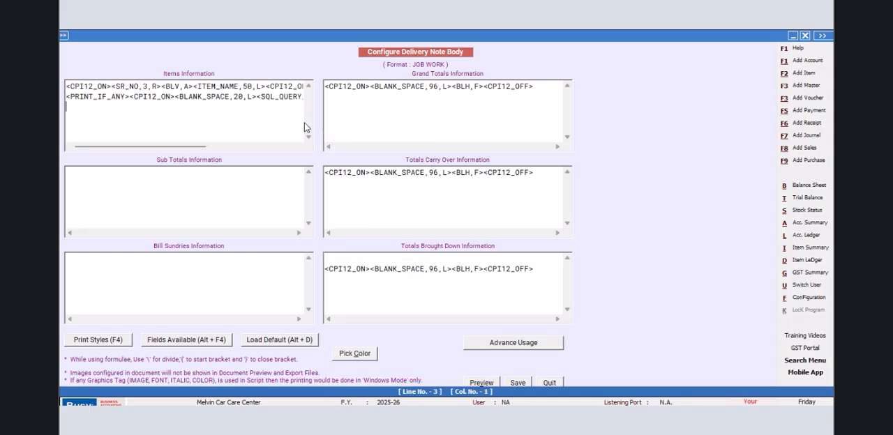
pyautogui.hotkey('ctrl', 'v')
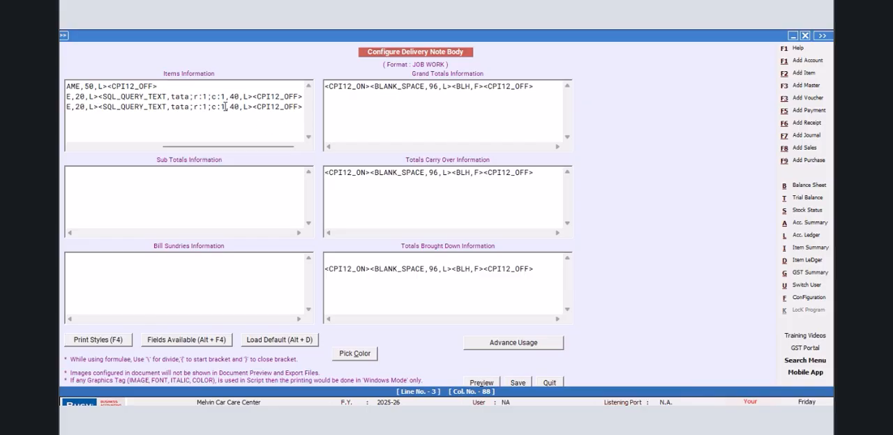
pyautogui.press('BackSpace')
pyautogui.write('2')
# - Paste the copied query line as the fourth Items Information line and set its column to c:3
pyautogui.press('Return')
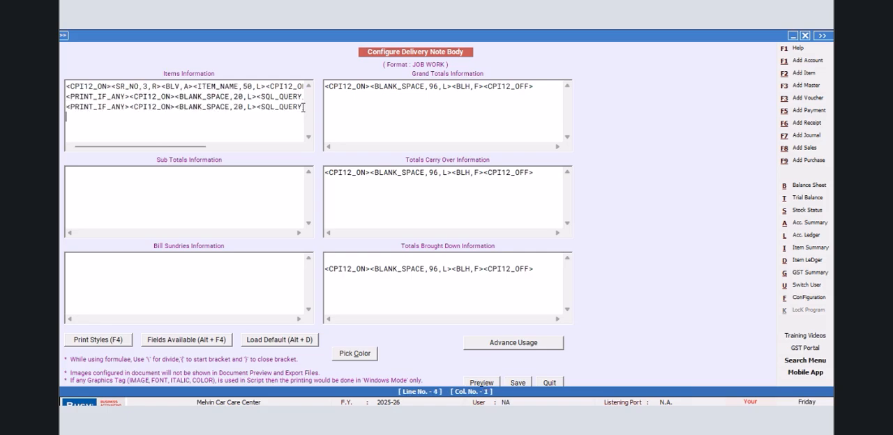
pyautogui.hotkey('ctrl', 'v')
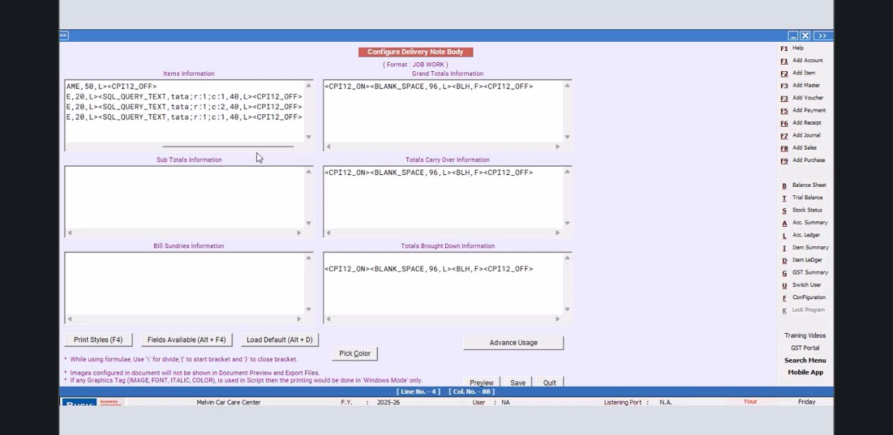
pyautogui.moveTo(251, 146)
pyautogui.mouseDown()
pyautogui.moveTo(135, 148)
pyautogui.moveTo(257, 155)
pyautogui.mouseUp()
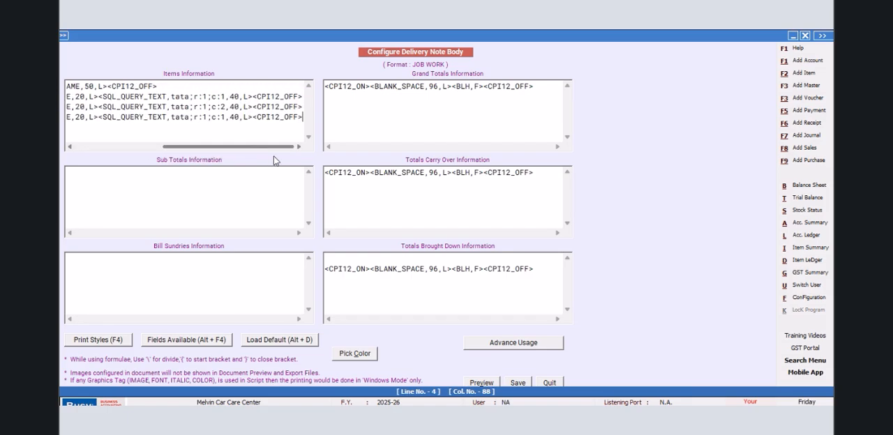
pyautogui.click(224, 117)
pyautogui.press('BackSpace')
pyautogui.write('3')
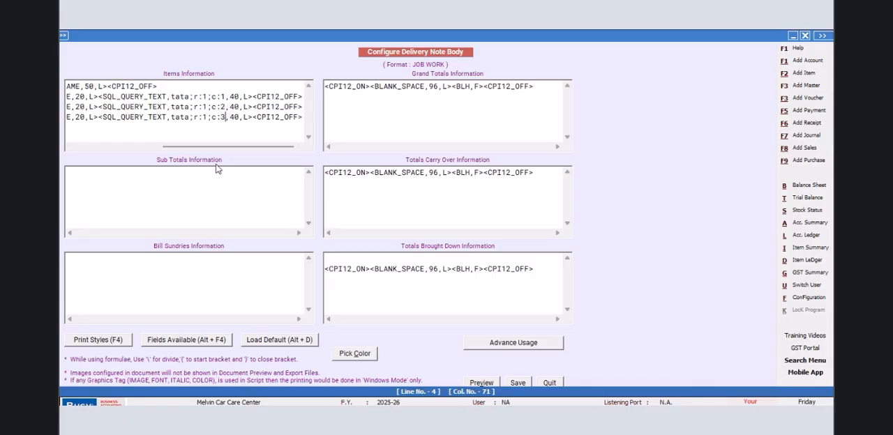
# - Add a fifth Items Information line from the copied query line with its column set to c:4
pyautogui.click(304, 117)
pyautogui.press('Return')
pyautogui.hotkey('ctrl', 'v')
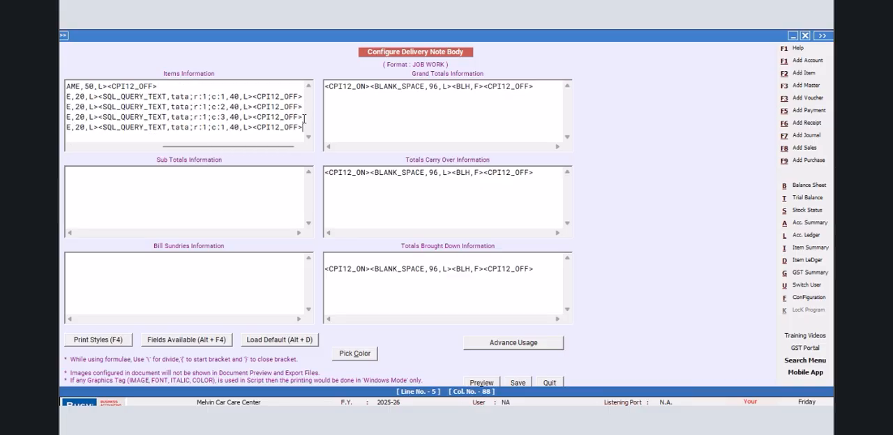
pyautogui.click(224, 127)
pyautogui.press('BackSpace')
pyautogui.write('4')
# - Paste the remaining PRINT_IF_ANY query lines, end with <CPI12_ON><BLANK_SPACE,96,L><BLH,F><CPI12_OFF> on line 17, and save the delivery note body
pyautogui.press('Return')
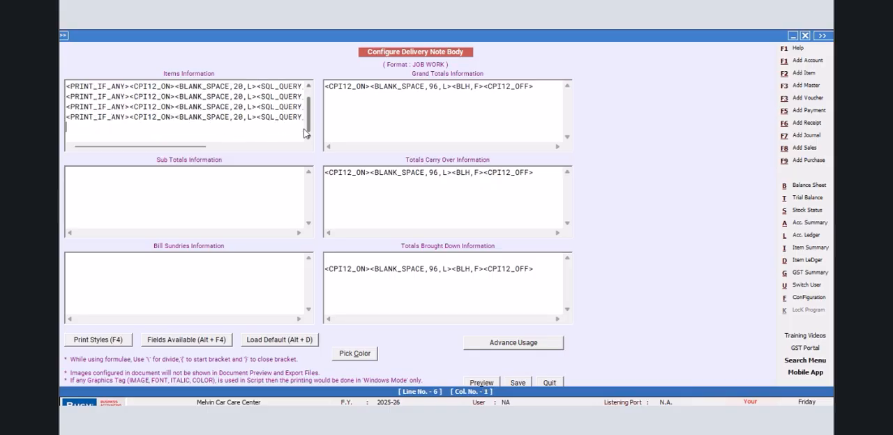
pyautogui.hotkey('ctrl', 'v')
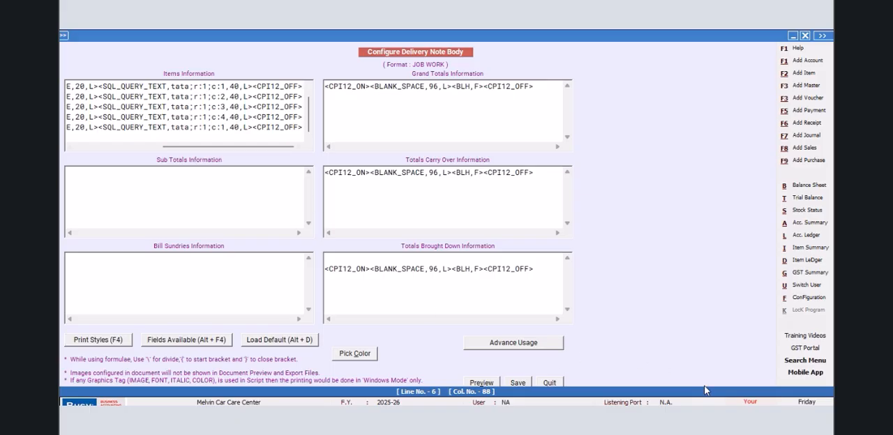
pyautogui.hotkey('ctrl', 'v')
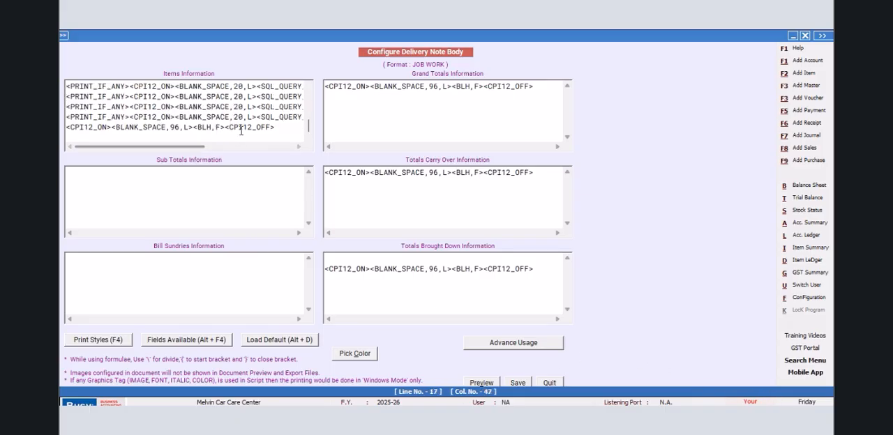
pyautogui.moveTo(198, 148)
pyautogui.mouseDown()
pyautogui.moveTo(272, 152)
pyautogui.moveTo(205, 152)
pyautogui.mouseUp()
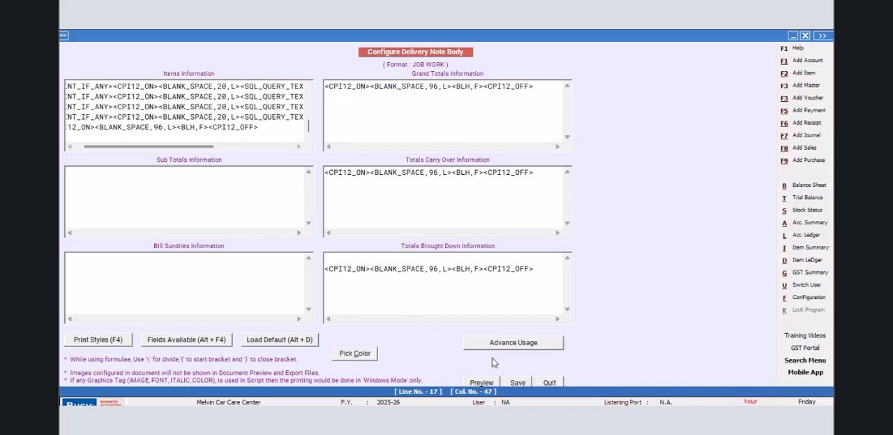
pyautogui.click(516, 383)
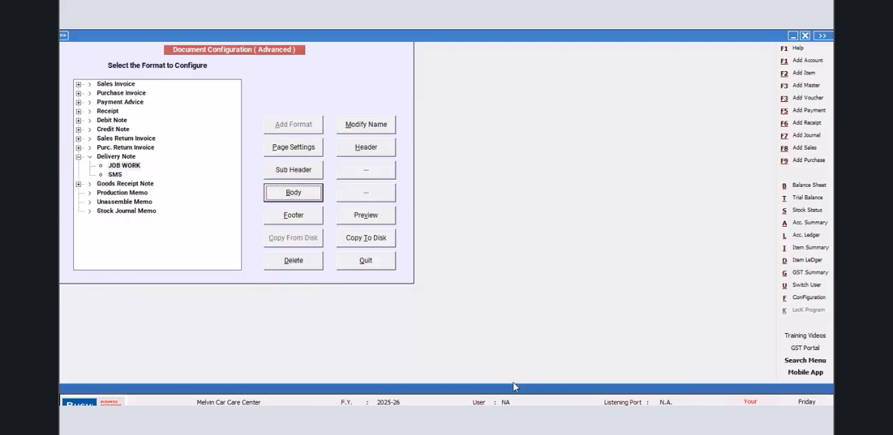
# - Leave the document configuration and open the Main series Mat. Issued to Party voucher dated 01-04-2025 for modification
pyautogui.click(369, 265)
pyautogui.click(159, 181)
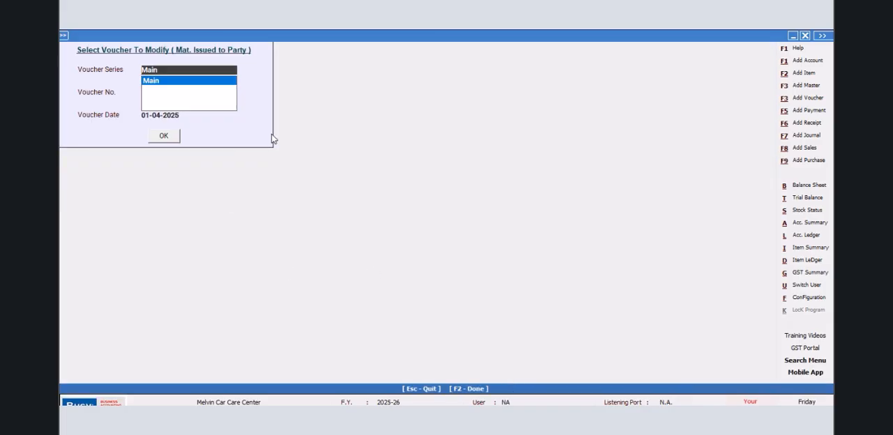
pyautogui.click(171, 135)
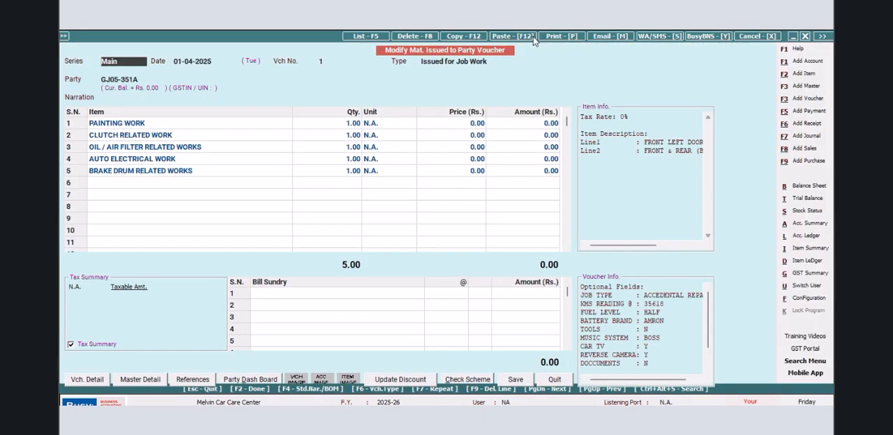
# - Preview the voucher's delivery note in the JOB WORK format and examine the descriptions printed under each item
pyautogui.click(562, 36)
pyautogui.click(348, 246)
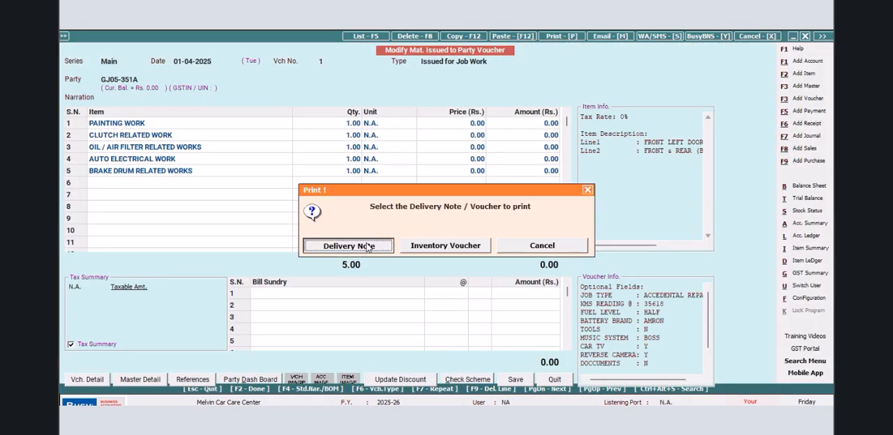
pyautogui.press('Down')
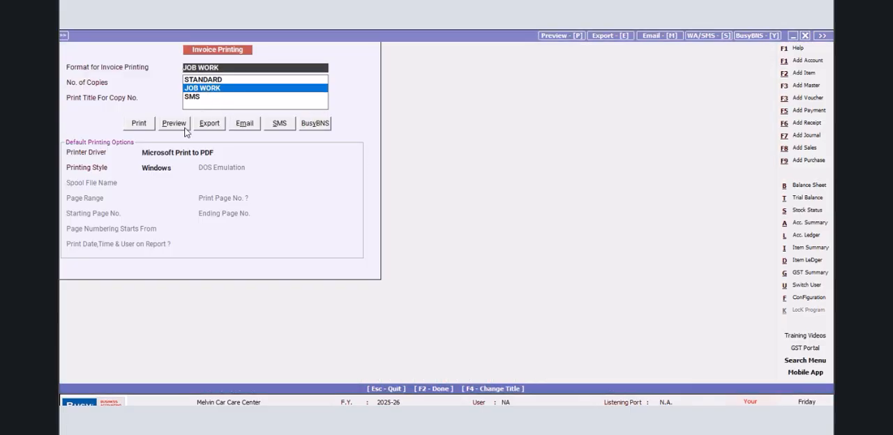
pyautogui.click(172, 126)
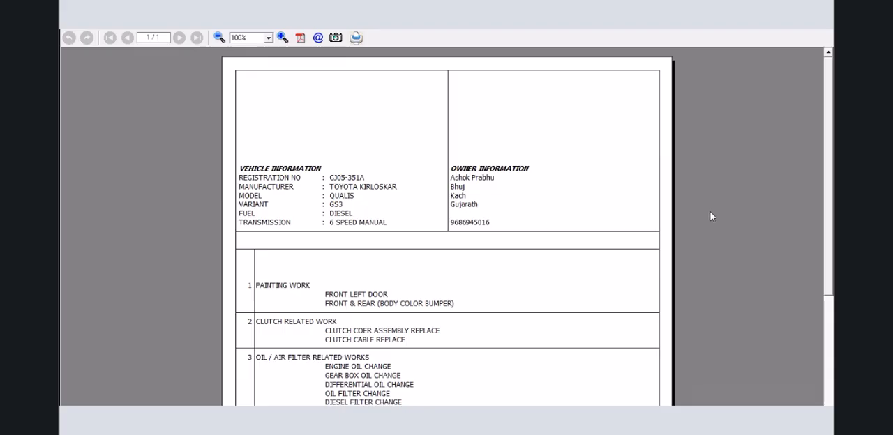
pyautogui.scroll(-5, 828, 73)
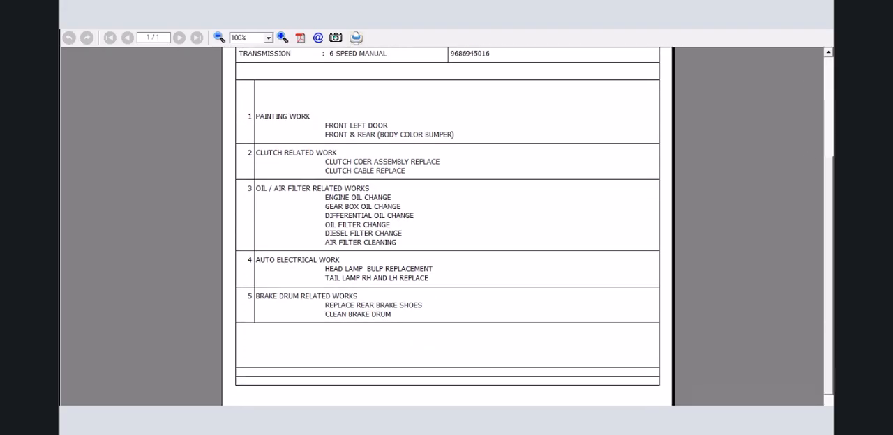
pyautogui.scroll(1, 447, 223)
pyautogui.scroll(3, 447, 223)
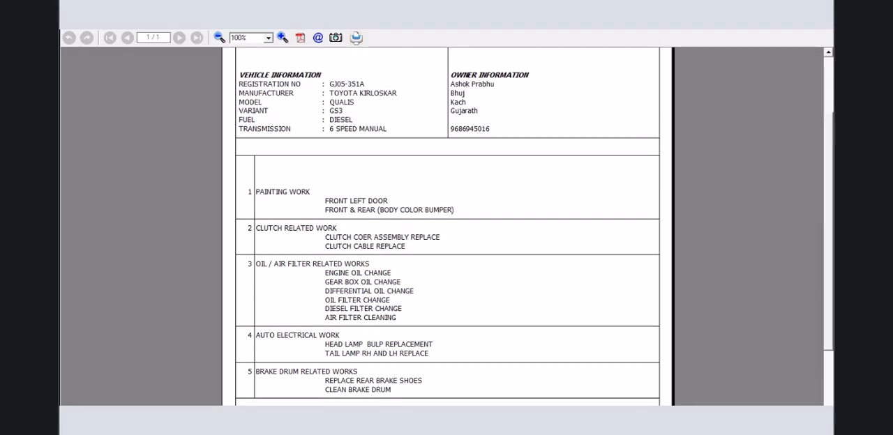
pyautogui.scroll(-2, 447, 223)
pyautogui.scroll(4, 447, 223)
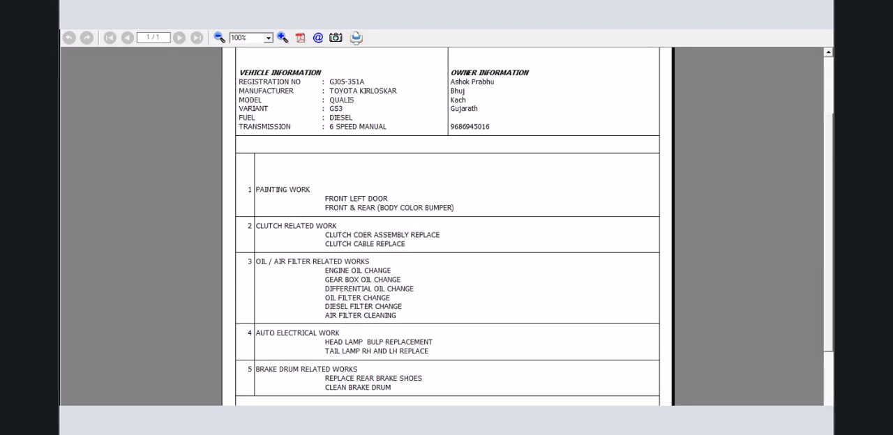
pyautogui.click(826, 34)
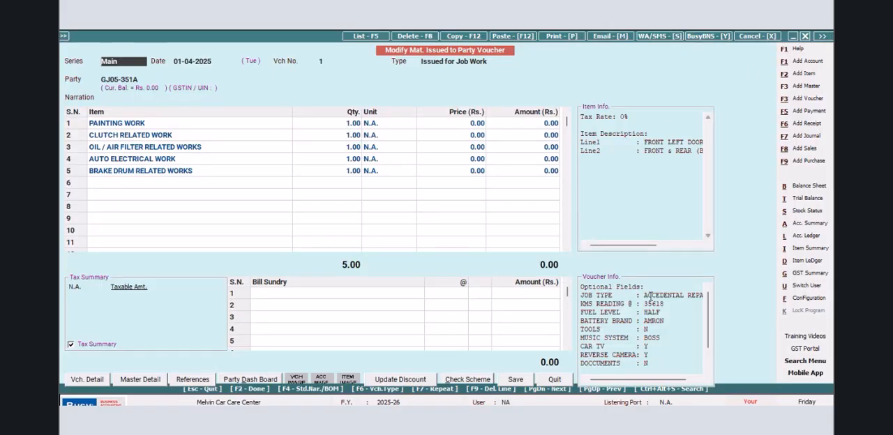
# - Reopen the body configuration of the Delivery Note format JOB WORK in the advanced invoice/document printing configuration
pyautogui.click(802, 297)
pyautogui.click(187, 119)
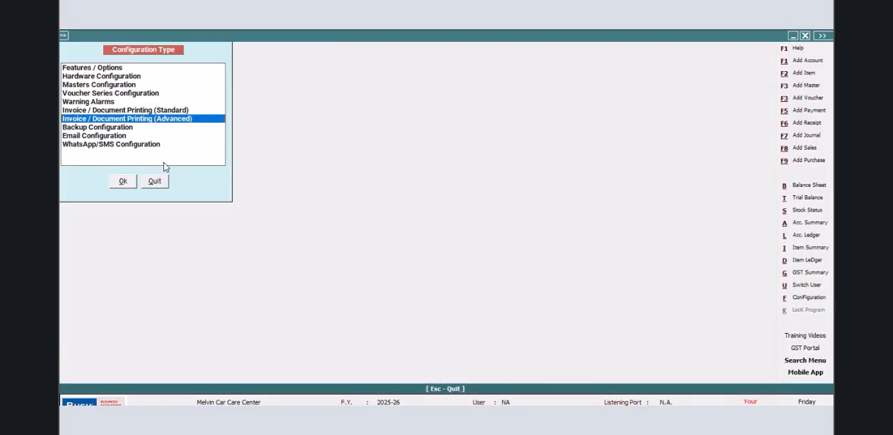
pyautogui.click(122, 181)
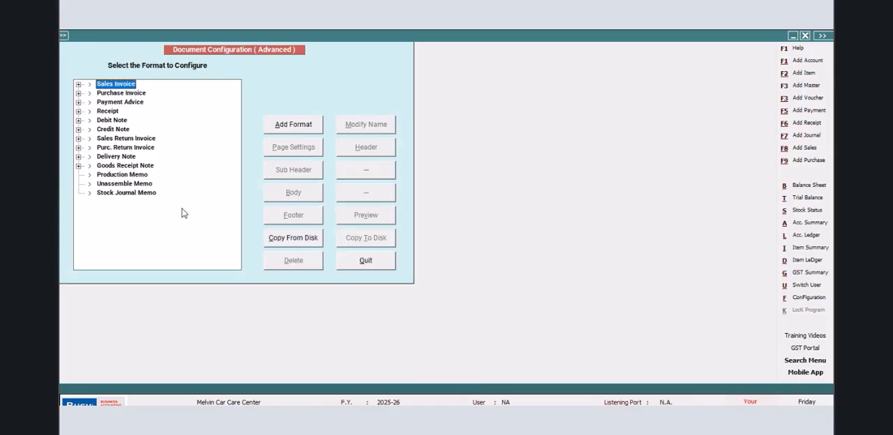
pyautogui.click(78, 156)
pyautogui.click(117, 167)
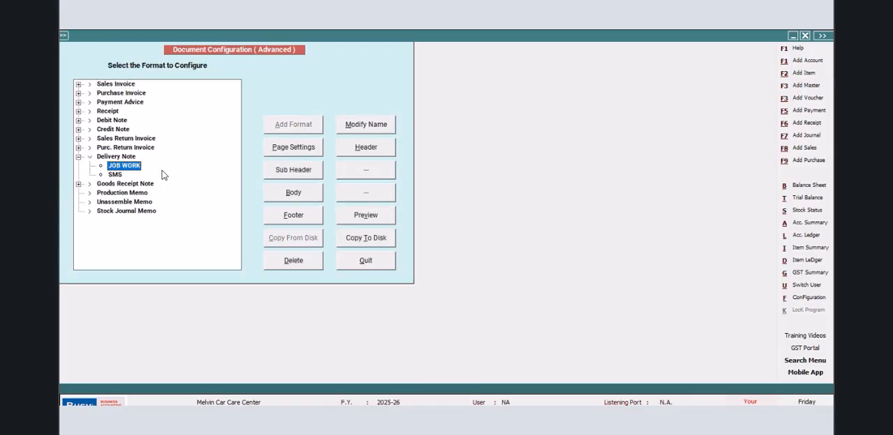
pyautogui.click(293, 193)
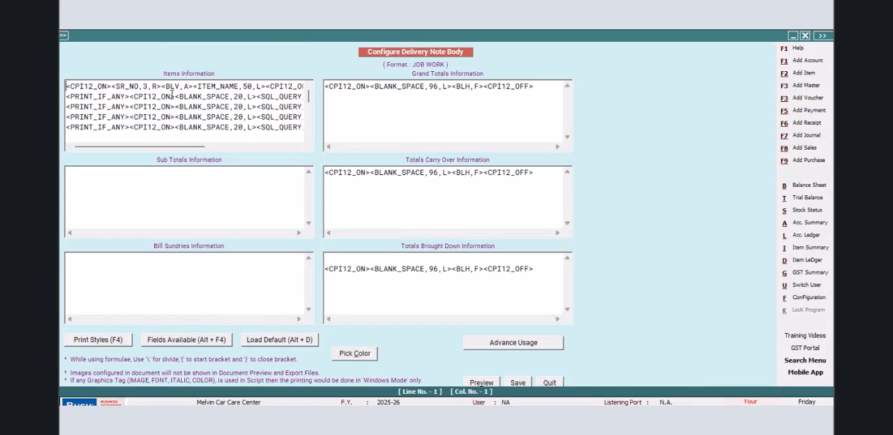
# - Insert the ITALIC_ON print style before ITEM_NAME on the first Items Information line
pyautogui.click(196, 86)
pyautogui.click(193, 87)
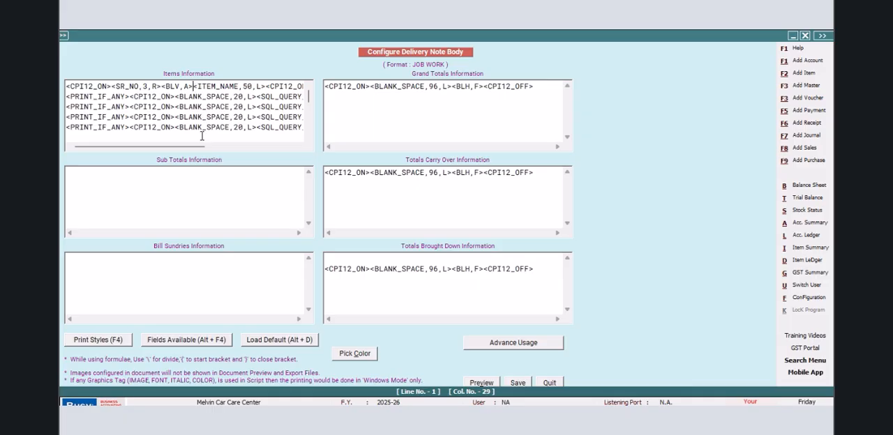
pyautogui.press('F4')
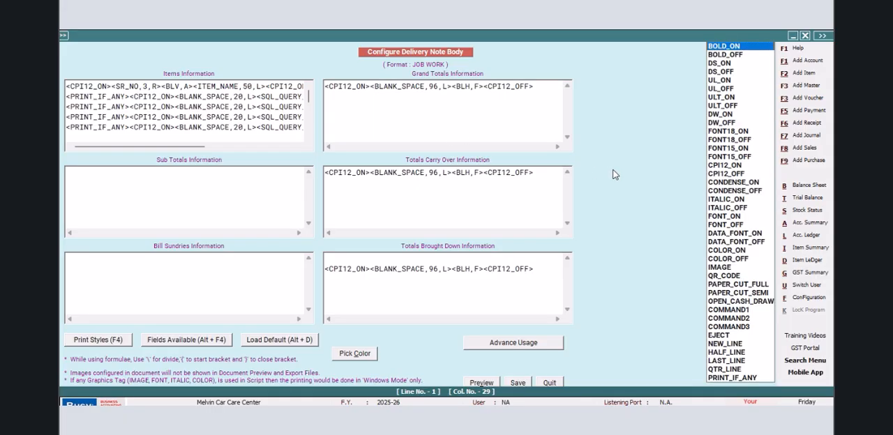
pyautogui.click(708, 200)
pyautogui.press('Return')
pyautogui.press('F3')
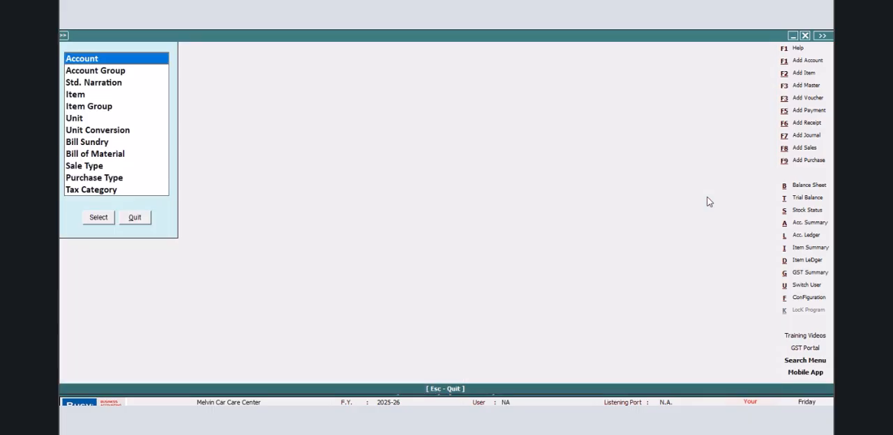
pyautogui.click(147, 218)
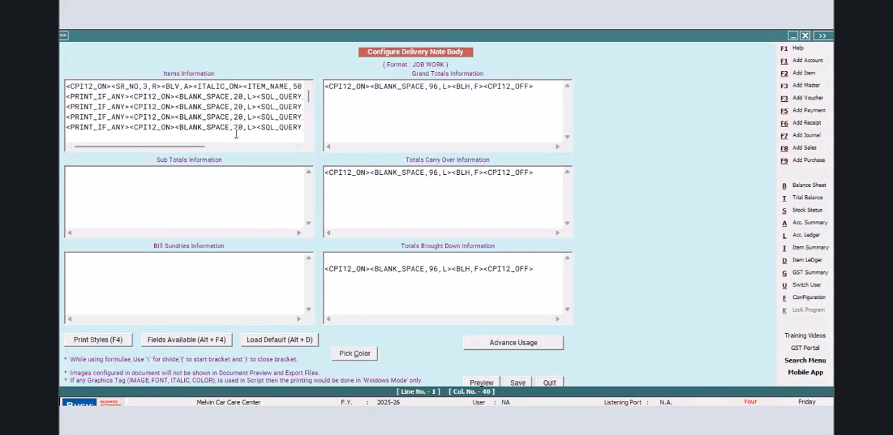
# - Add BOLD_ON before ITEM_NAME and ITALIC_OFF and BOLD_OFF after it on the first Items Information line, and save the body
pyautogui.press('F4')
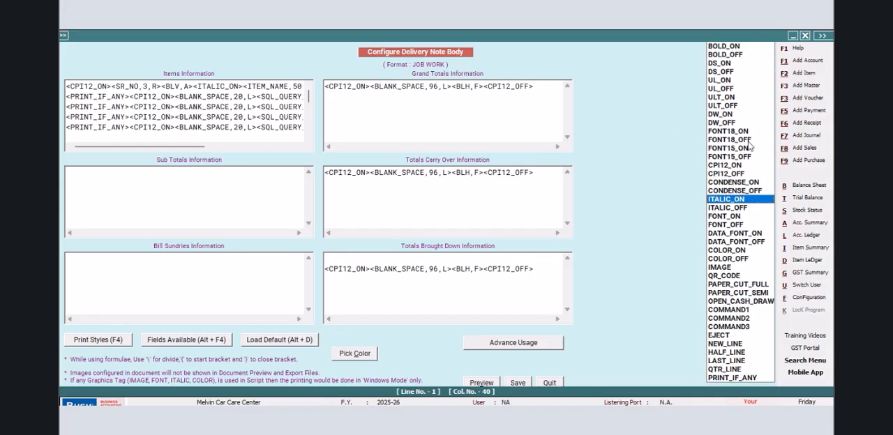
pyautogui.click(718, 46)
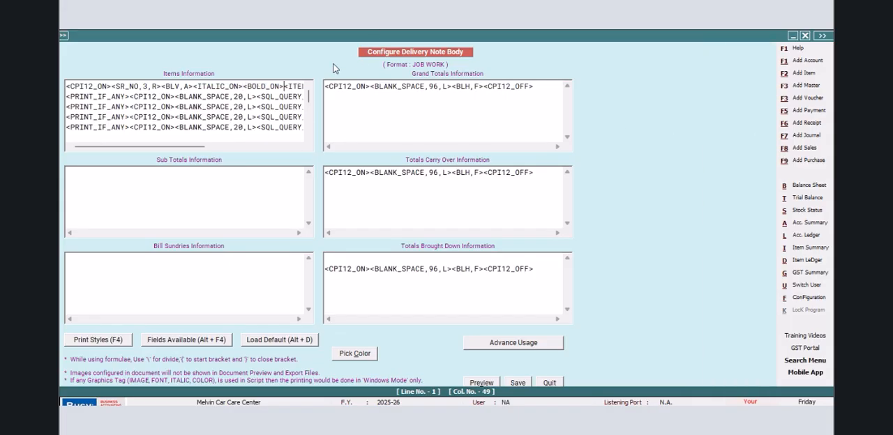
pyautogui.moveTo(191, 147); pyautogui.dragTo(256, 149)
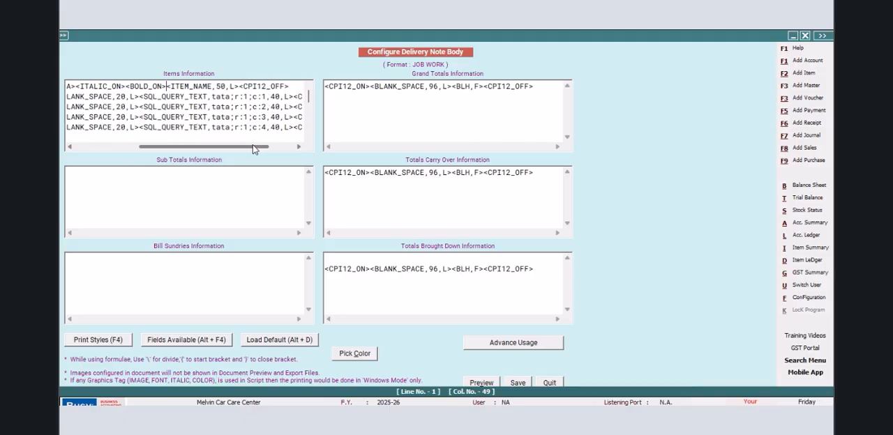
pyautogui.press('F4')
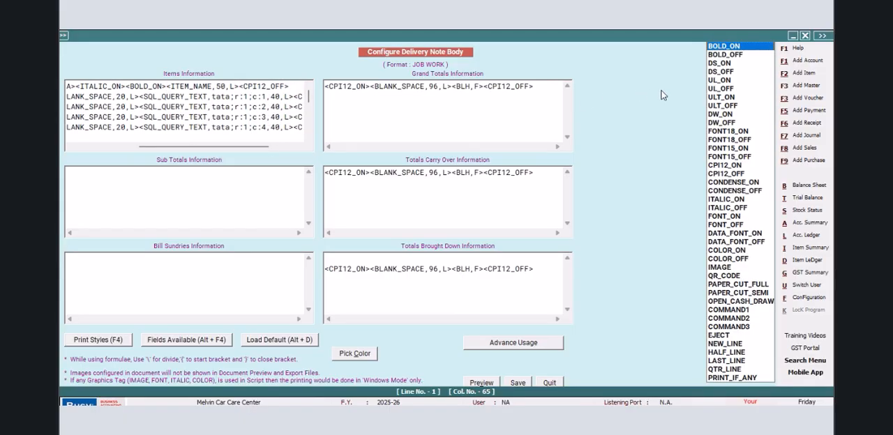
pyautogui.click(723, 211)
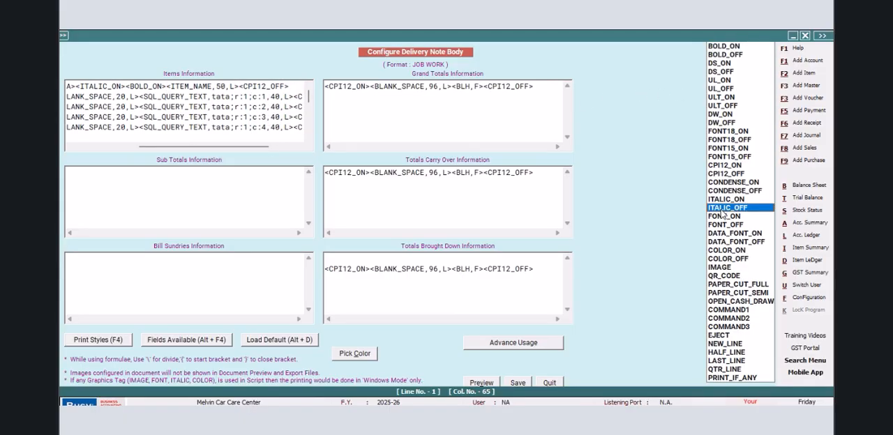
pyautogui.press('Return')
pyautogui.press('F4')
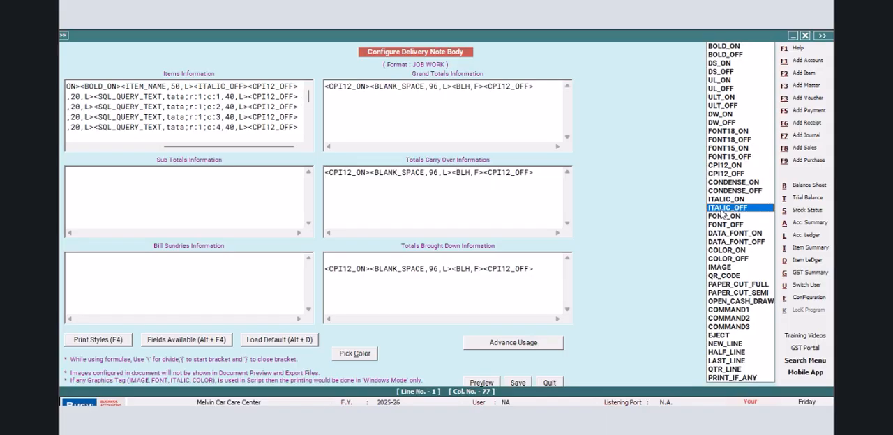
pyautogui.click(721, 56)
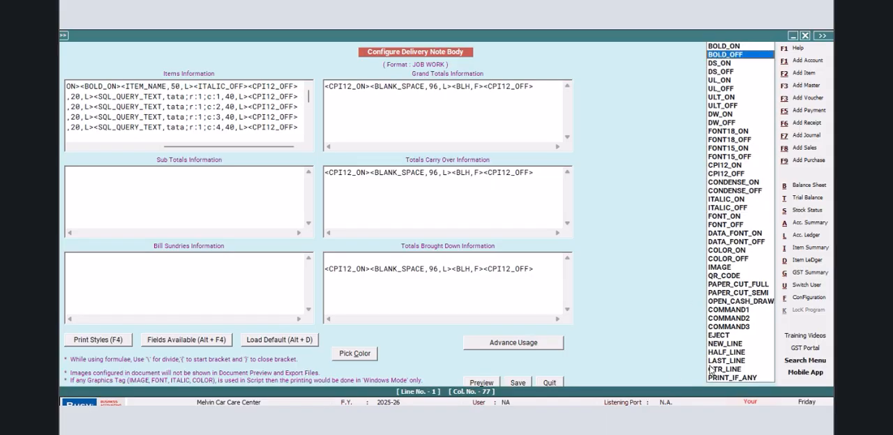
pyautogui.press('Return')
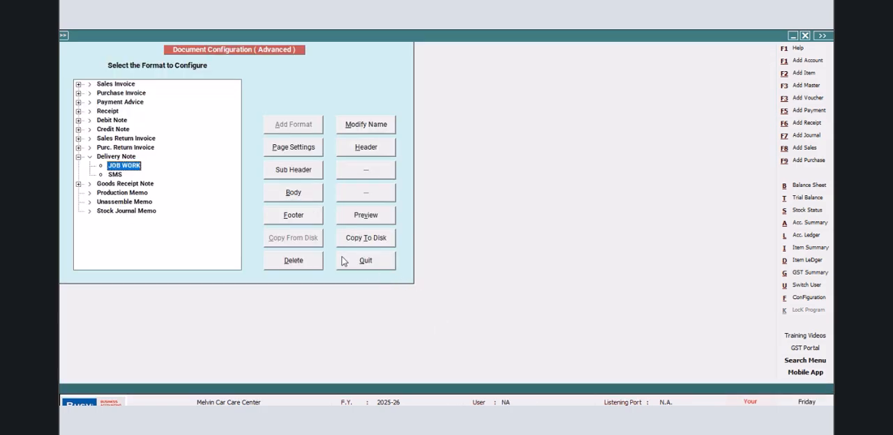
# - Add three more blank lines above the vehicle information in the JOB WORK delivery note header and save it
pyautogui.click(366, 149)
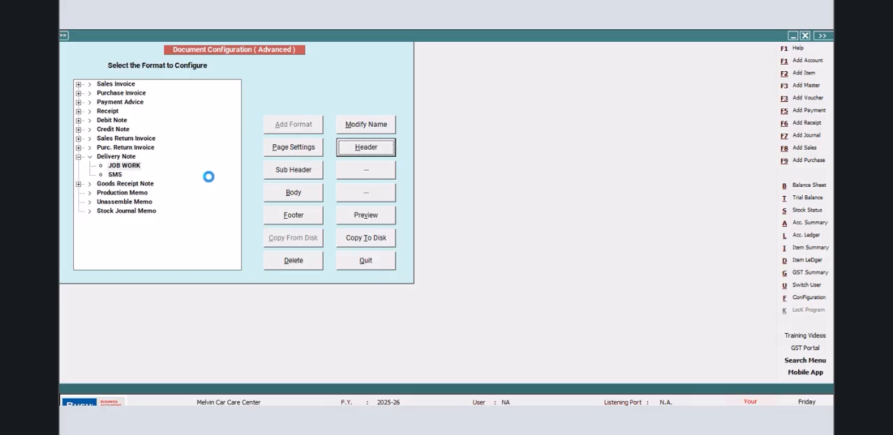
pyautogui.click(186, 153)
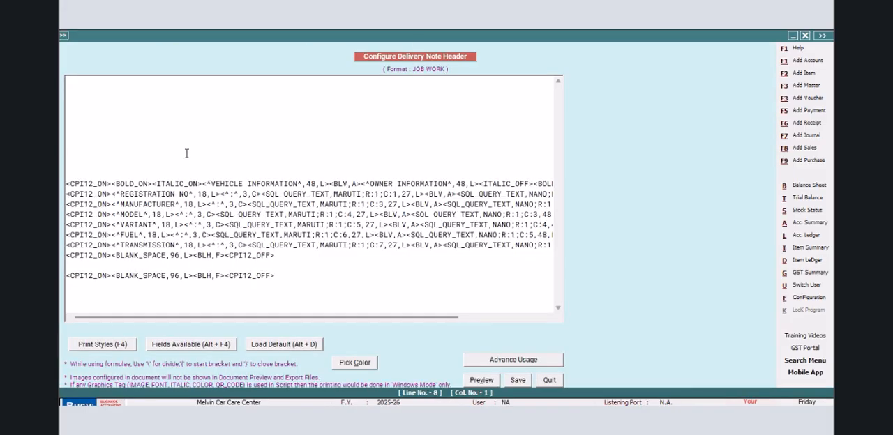
pyautogui.press('Return')
pyautogui.press('Return')
pyautogui.press('Return')
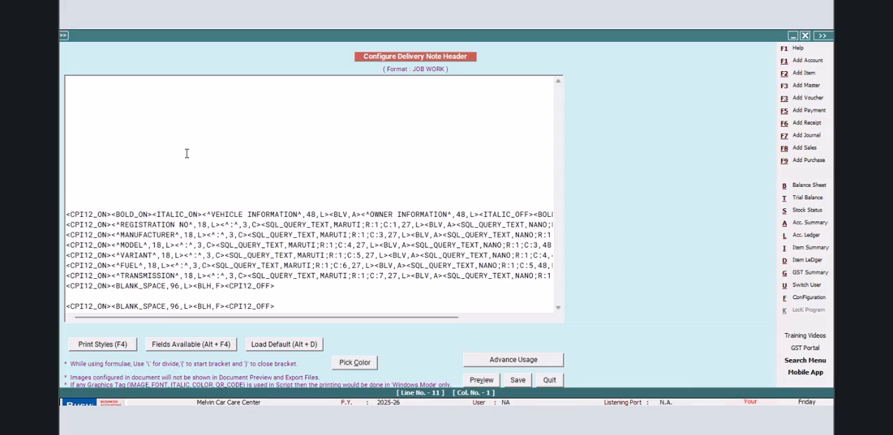
pyautogui.click(517, 380)
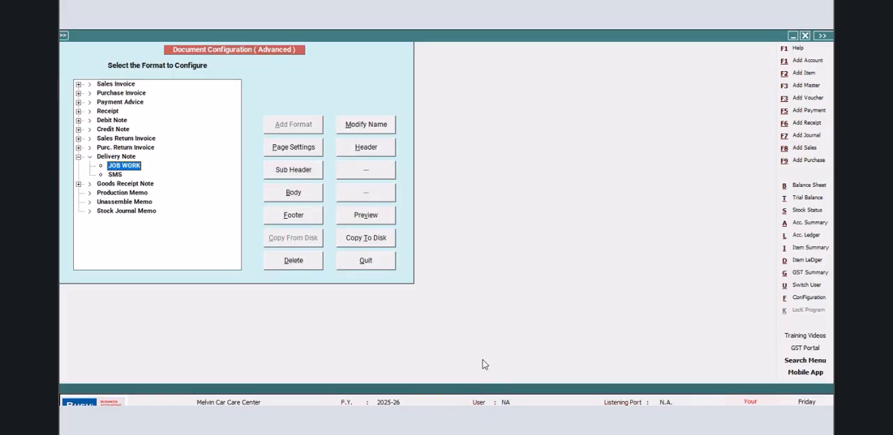
# - Preview the 01-04-2025 Mat. Issued to Party voucher's delivery note and examine the item name styling and header spacing
pyautogui.click(366, 263)
pyautogui.click(152, 184)
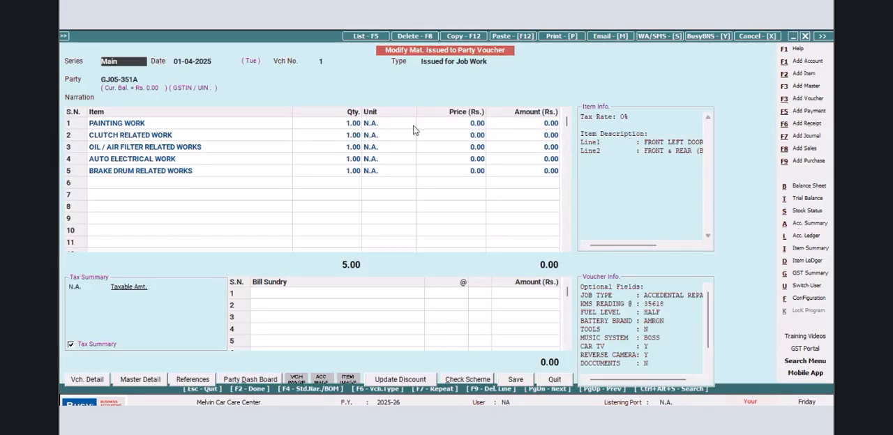
pyautogui.click(551, 41)
pyautogui.click(384, 246)
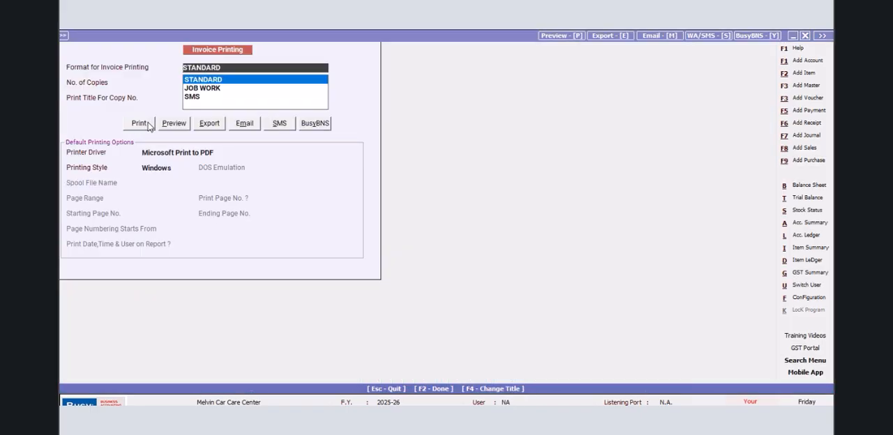
pyautogui.click(197, 89)
pyautogui.click(177, 127)
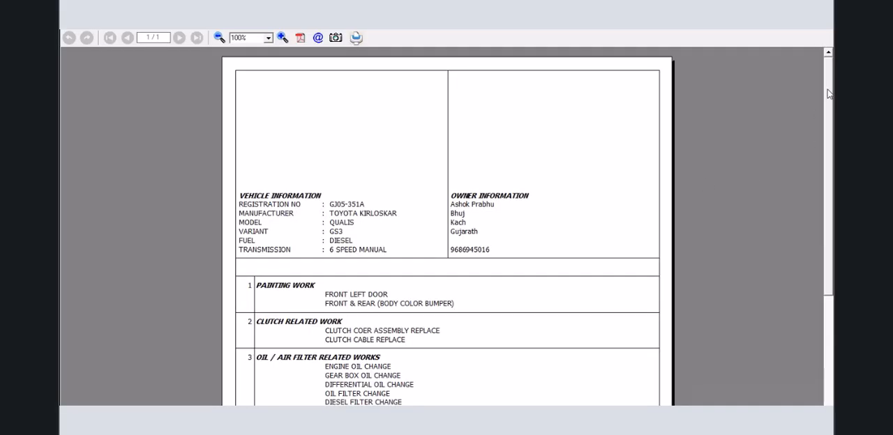
pyautogui.moveTo(828, 93); pyautogui.dragTo(831, 188)
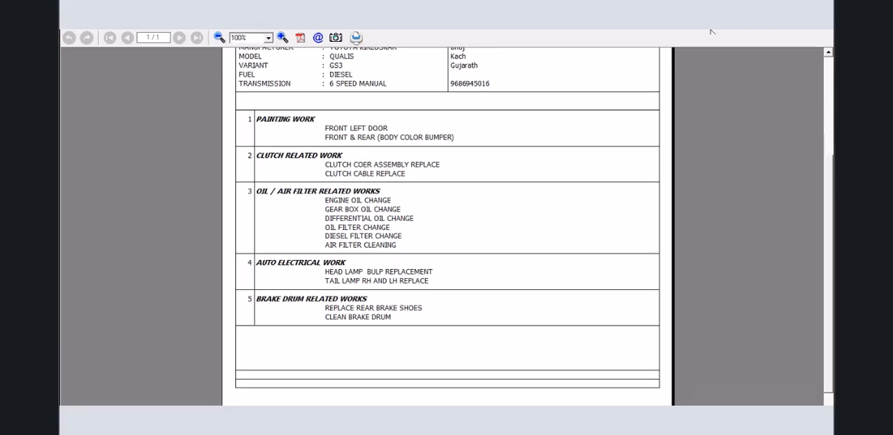
pyautogui.click(827, 137)
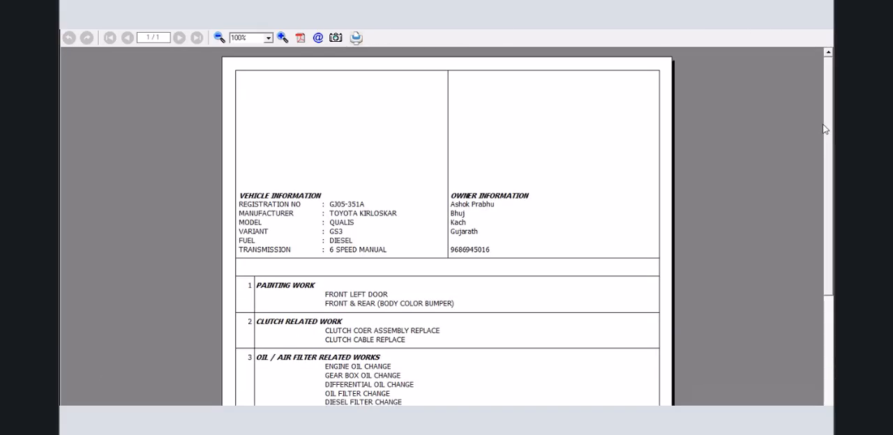
pyautogui.click(220, 39)
pyautogui.click(220, 38)
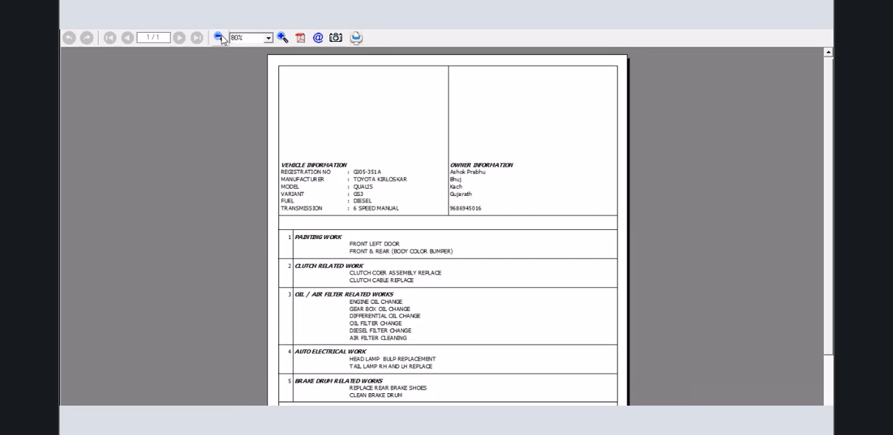
pyautogui.click(221, 39)
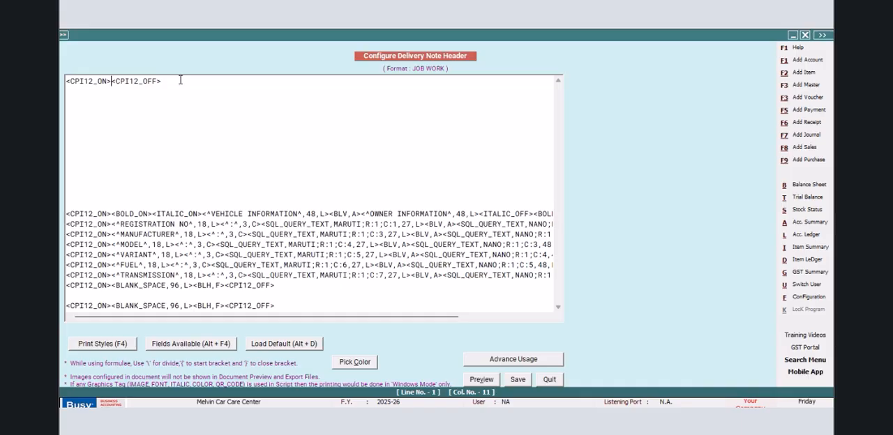
# - Remove the CPI12_ON and CPI12_OFF print styles from the first line of the JOB WORK header
pyautogui.press('F4')
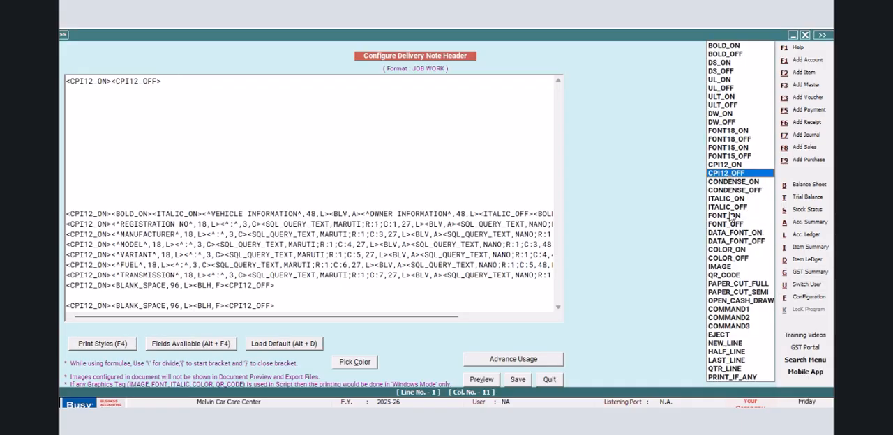
pyautogui.click(718, 235)
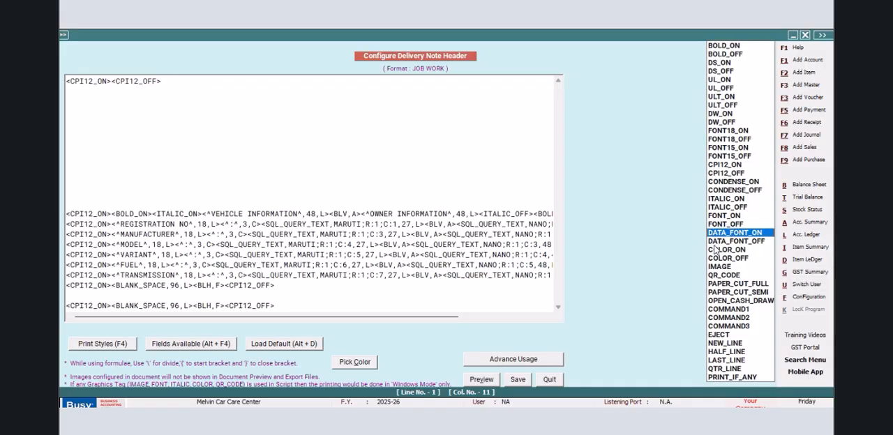
pyautogui.click(202, 94)
pyautogui.moveTo(166, 81); pyautogui.dragTo(65, 82)
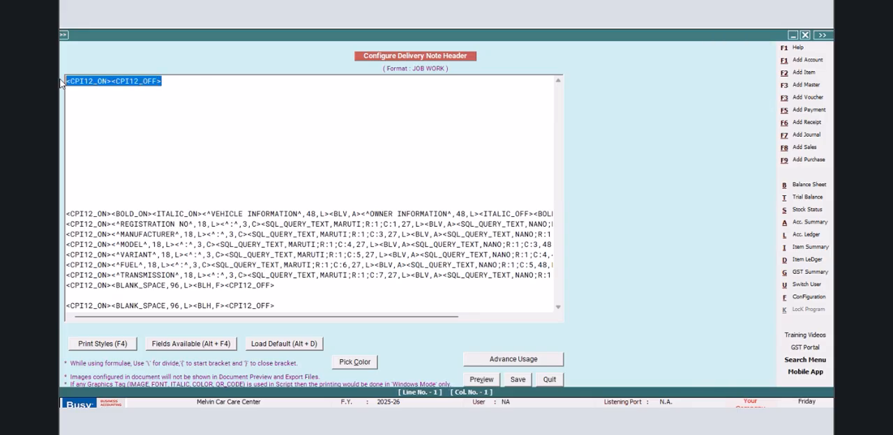
pyautogui.press('BackSpace')
# - Insert the DATA_FONT_ON and DATA_FONT_OFF print styles on the first header line
pyautogui.press('F4')
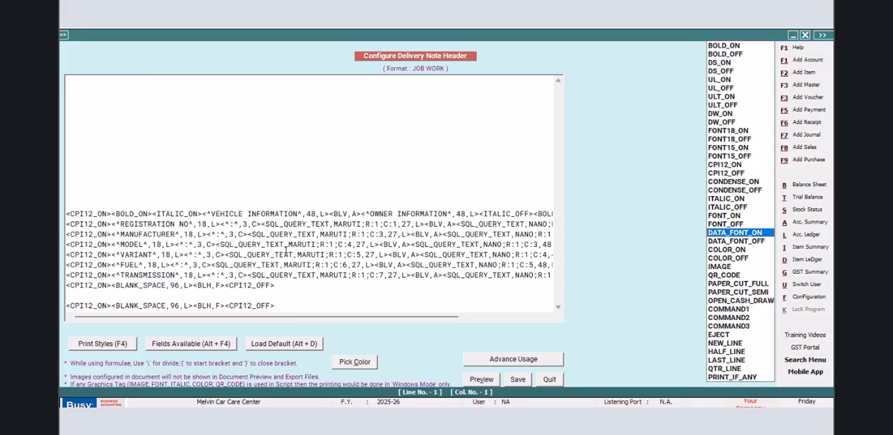
pyautogui.click(727, 241)
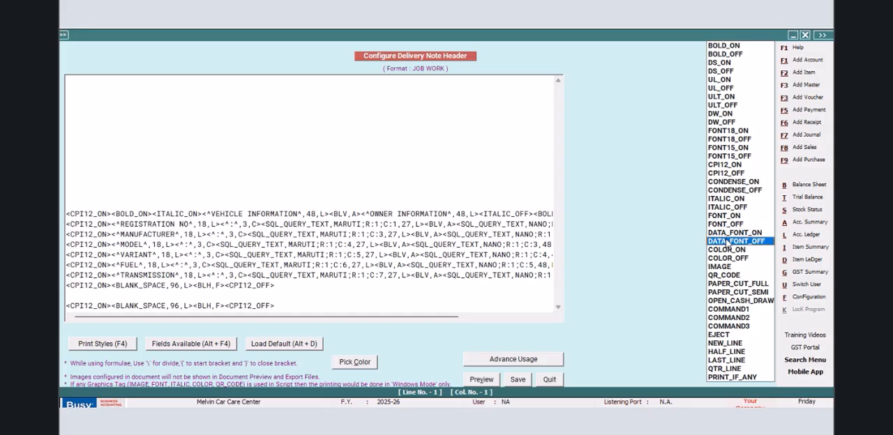
pyautogui.press('Up')
pyautogui.press('Return')
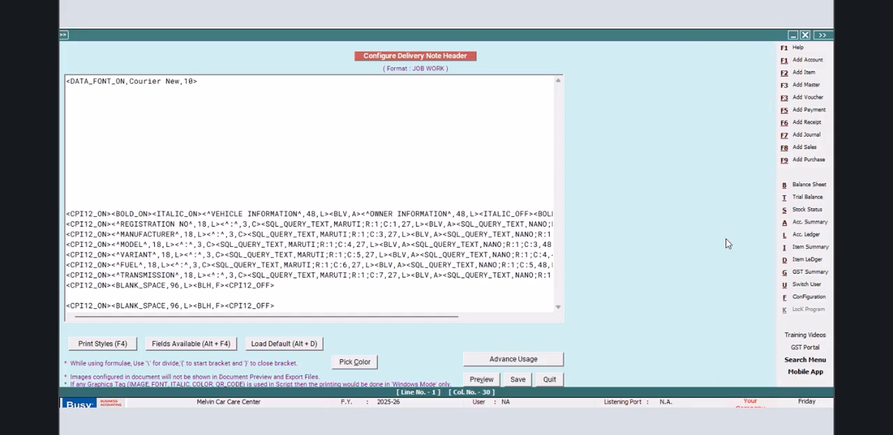
pyautogui.press('F4')
pyautogui.press('Down')
pyautogui.press('Return')
# - Change the font in the first header line's DATA_FONT_ON style to SCRIPT MT BOLD, size 18
pyautogui.click(194, 81)
pyautogui.press('BackSpace')
pyautogui.press('BackSpace')
pyautogui.press('BackSpace')
pyautogui.press('BackSpace')
pyautogui.press('BackSpace')
pyautogui.press('BackSpace')
pyautogui.press('BackSpace')
pyautogui.press('BackSpace')
pyautogui.press('BackSpace')
pyautogui.press('BackSpace')
pyautogui.press('BackSpace')
pyautogui.write('SCRIPT MT')
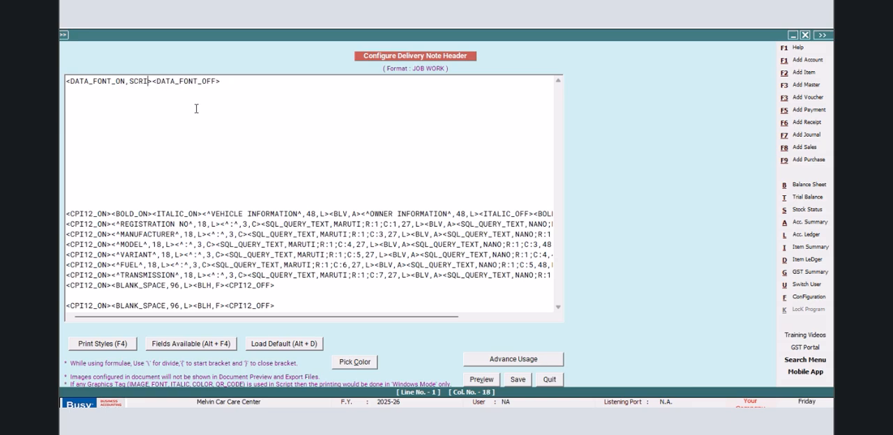
pyautogui.write(' BOLD,18')
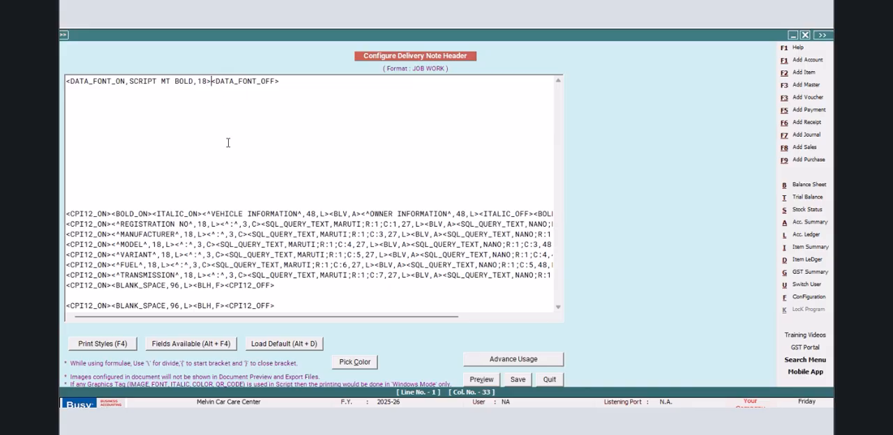
# - Insert the COMPANY_NAME field between the data font styles, set its width to 80, and save the header
pyautogui.hotkey('alt', 'F4')
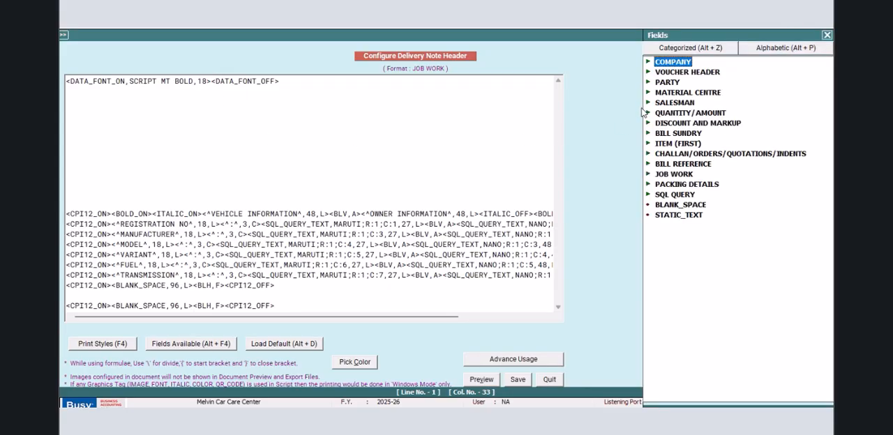
pyautogui.doubleClick(670, 65)
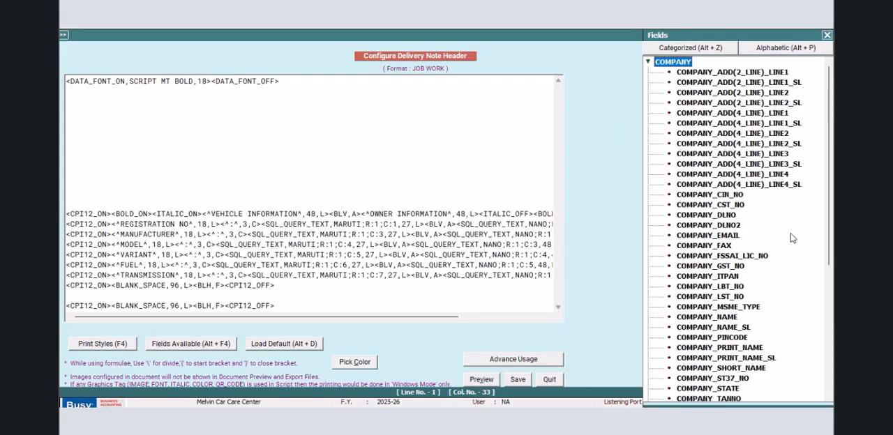
pyautogui.doubleClick(727, 318)
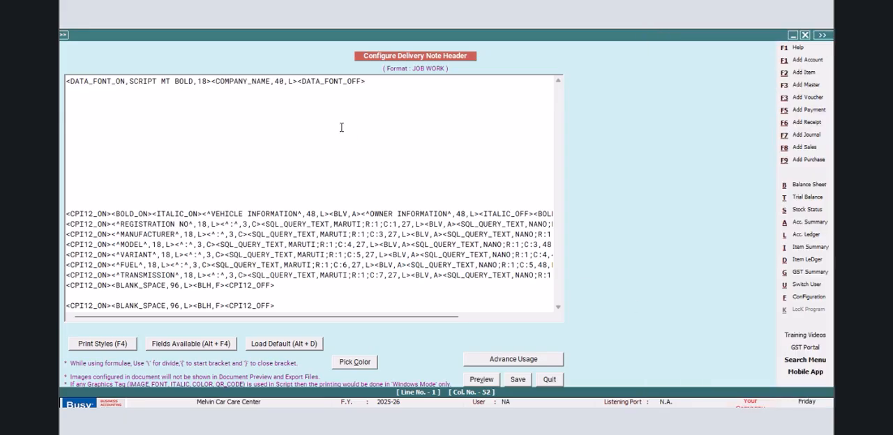
pyautogui.press('BackSpace')
pyautogui.press('BackSpace')
pyautogui.write('80')
pyautogui.click(517, 379)
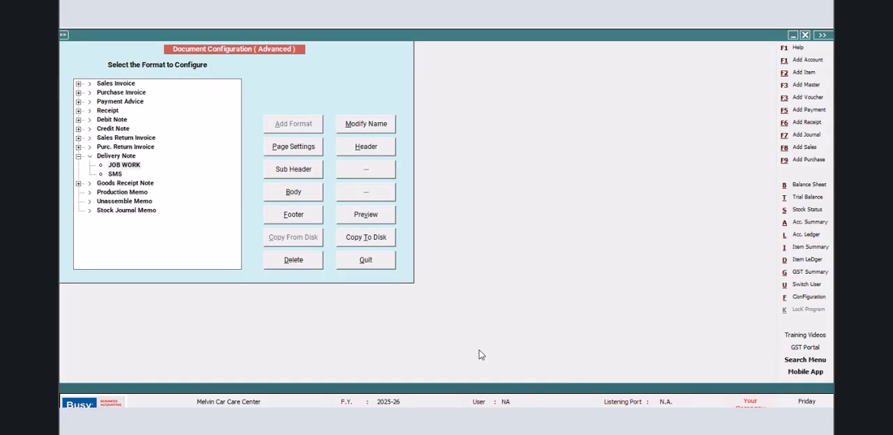
# - Leave the document configuration and preview the voucher's delivery note to check the company name heading
pyautogui.click(366, 260)
pyautogui.click(154, 182)
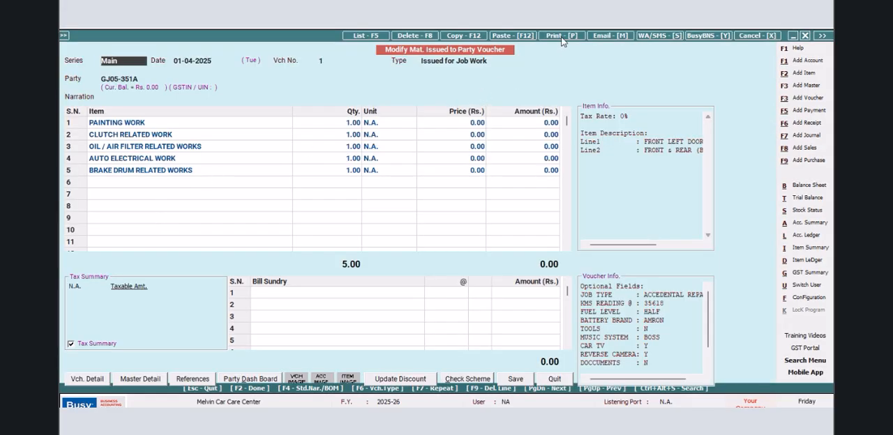
pyautogui.click(562, 36)
pyautogui.click(375, 249)
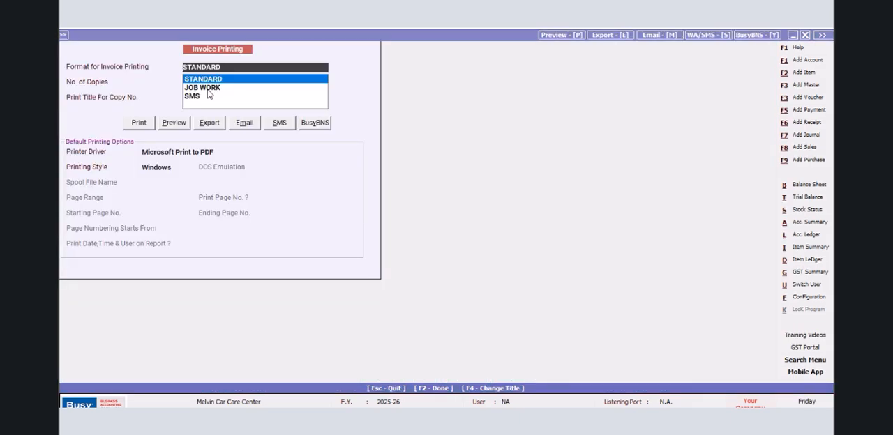
pyautogui.click(207, 89)
pyautogui.click(174, 123)
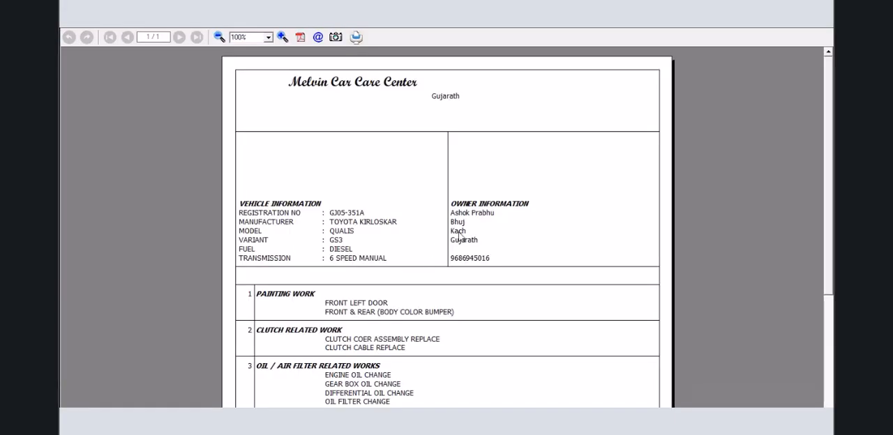
# - Close the print preview and open the header of the JOB WORK delivery note format in the advanced document configuration
pyautogui.click(825, 33)
pyautogui.click(808, 297)
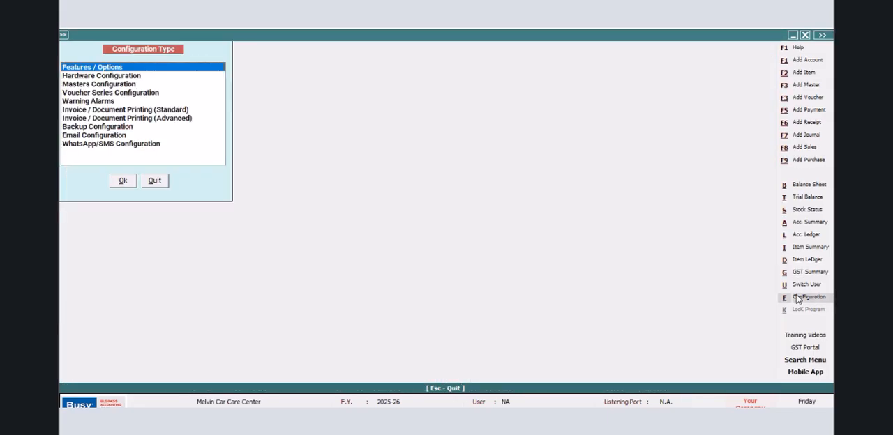
pyautogui.click(194, 128)
pyautogui.click(187, 119)
pyautogui.click(123, 181)
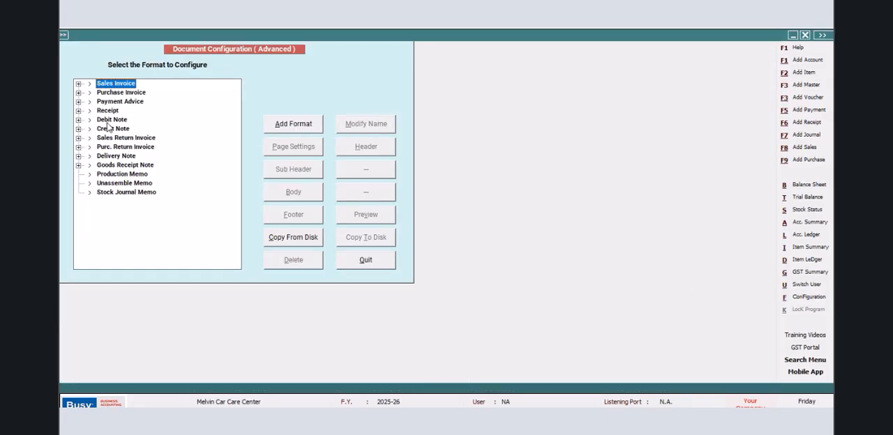
pyautogui.click(78, 155)
pyautogui.click(118, 166)
pyautogui.click(366, 147)
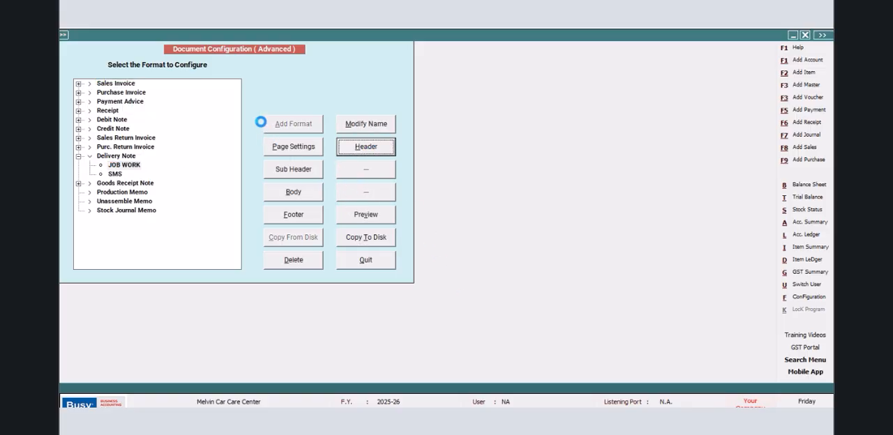
# - Set the COMPANY_NAME field width to 53 in the first header line and save the header
pyautogui.click(284, 81)
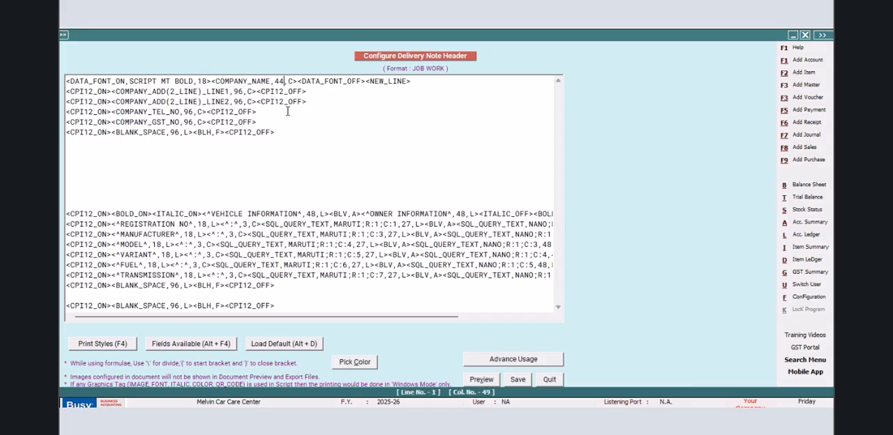
pyautogui.press('BackSpace')
pyautogui.press('BackSpace')
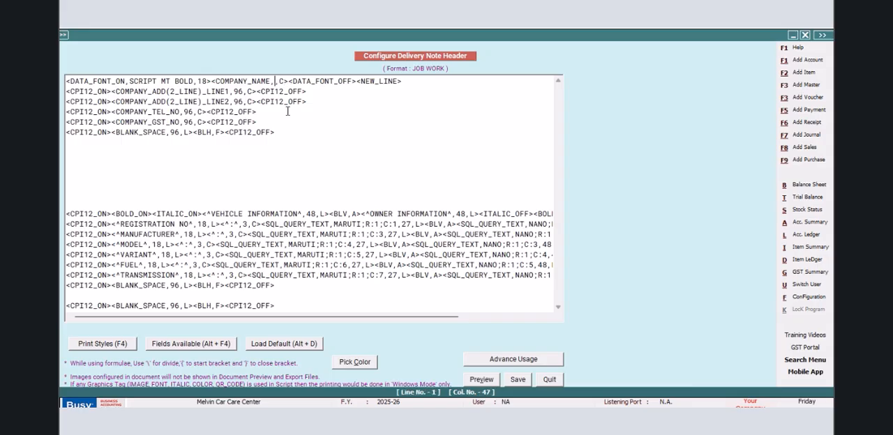
pyautogui.write('53')
pyautogui.press('Return')
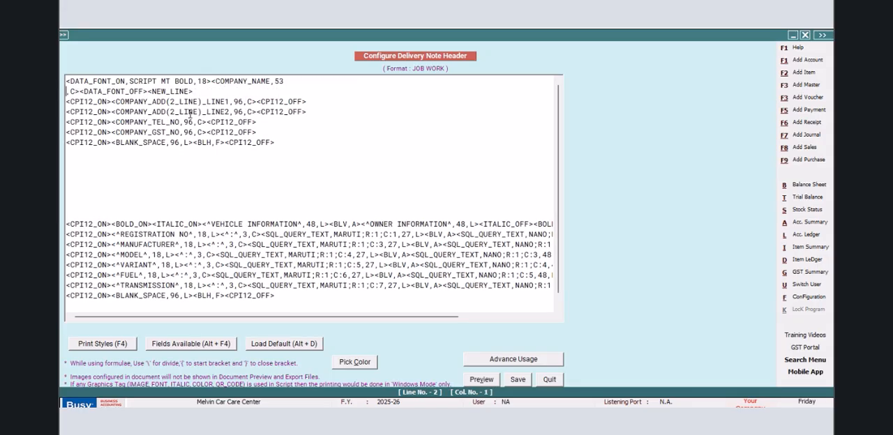
pyautogui.press('BackSpace')
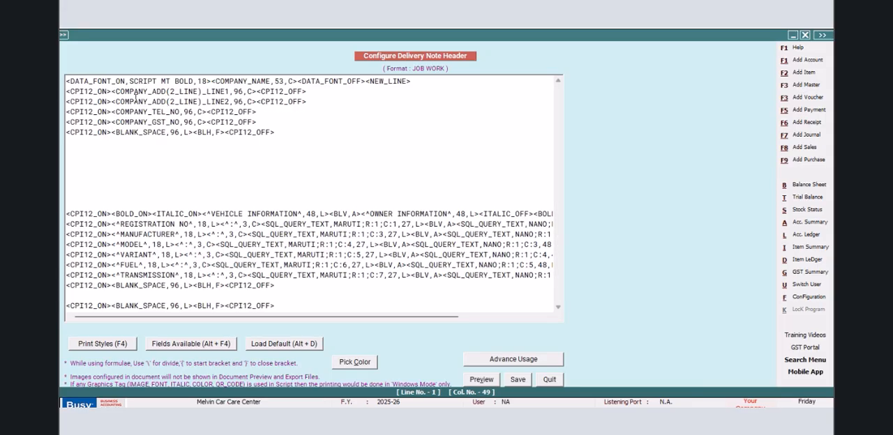
pyautogui.click(516, 381)
# - Leave the document configuration and preview the voucher's JOB WORK delivery note to check the company name position
pyautogui.click(367, 258)
pyautogui.click(160, 182)
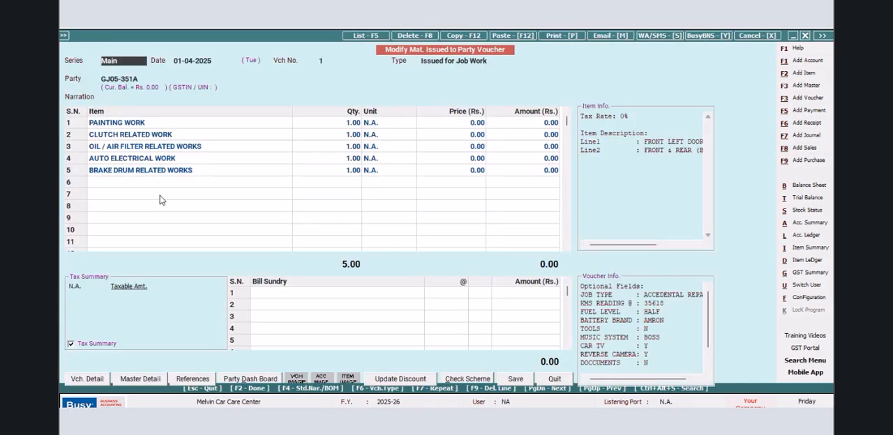
pyautogui.click(555, 38)
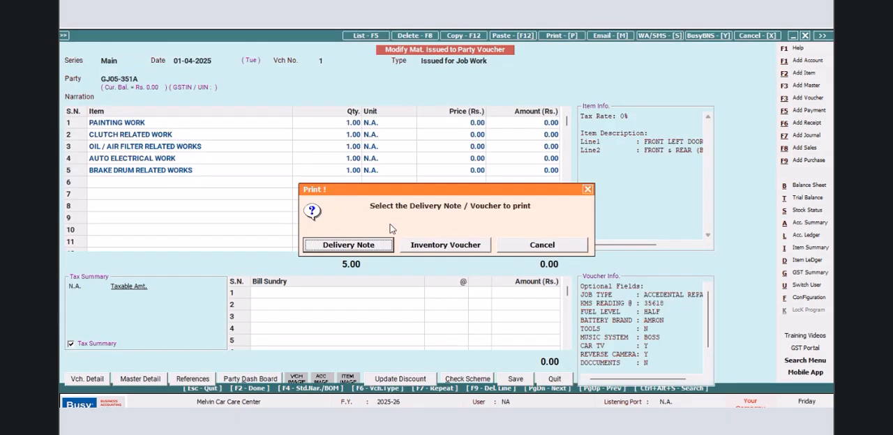
pyautogui.click(365, 249)
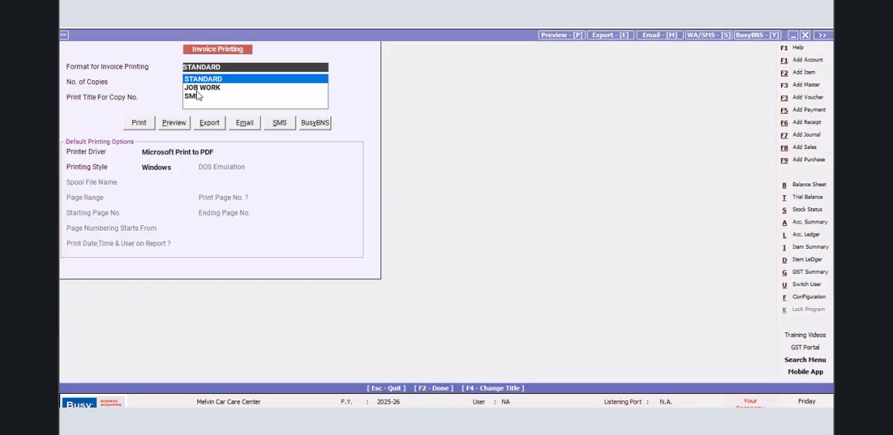
pyautogui.click(196, 88)
pyautogui.click(171, 123)
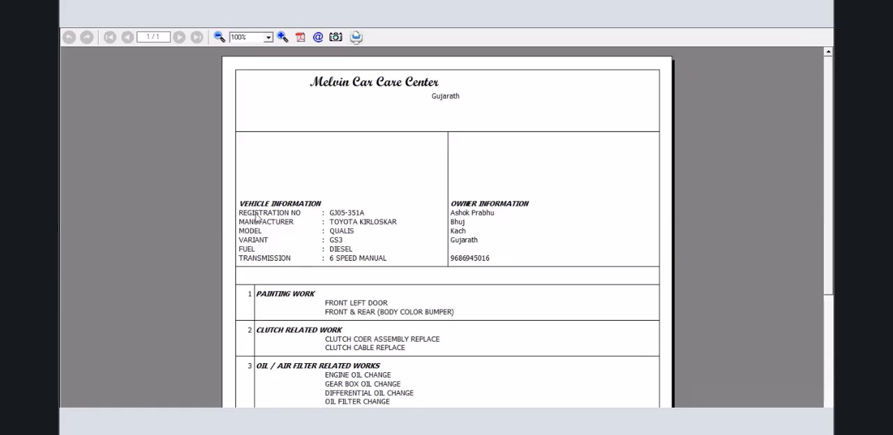
pyautogui.click(828, 33)
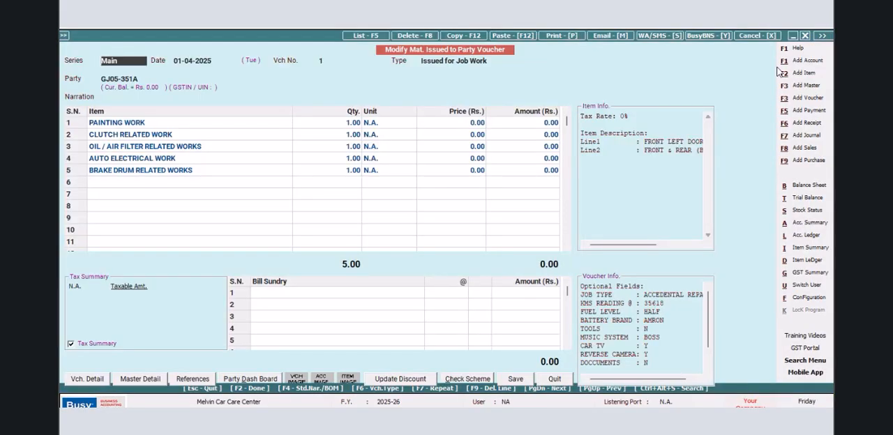
# - Reopen the JOB WORK delivery note header in the advanced document printing configuration
pyautogui.click(798, 296)
pyautogui.click(174, 120)
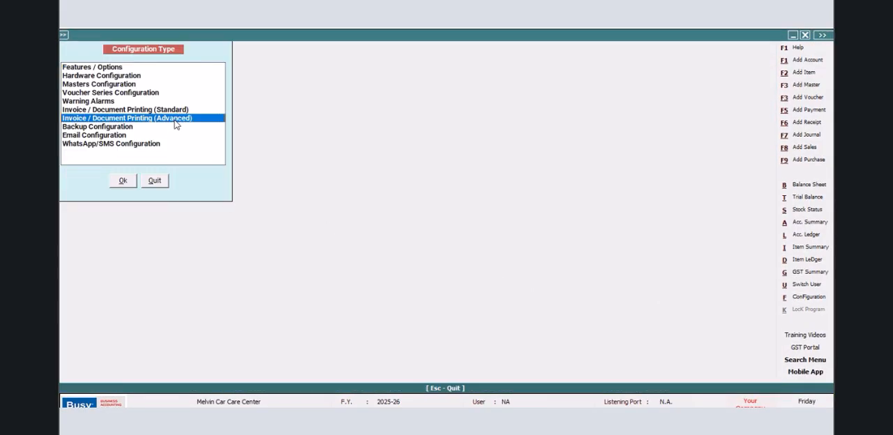
pyautogui.click(122, 183)
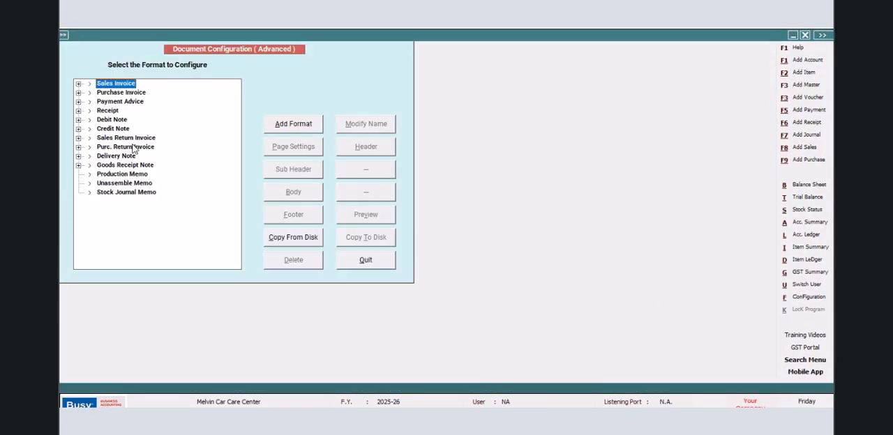
pyautogui.click(78, 155)
pyautogui.click(125, 165)
pyautogui.click(365, 146)
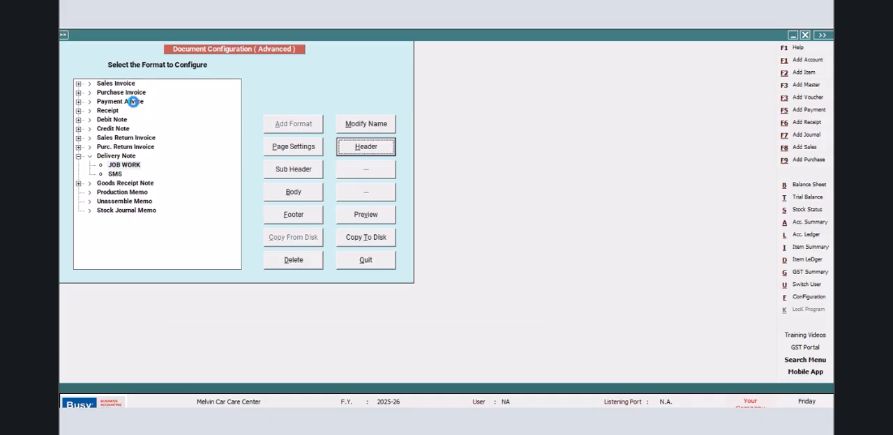
# - Insert CPI12_ON at the start of the first header line and CPI12_OFF just before its NEW_LINE style
pyautogui.press('F4')
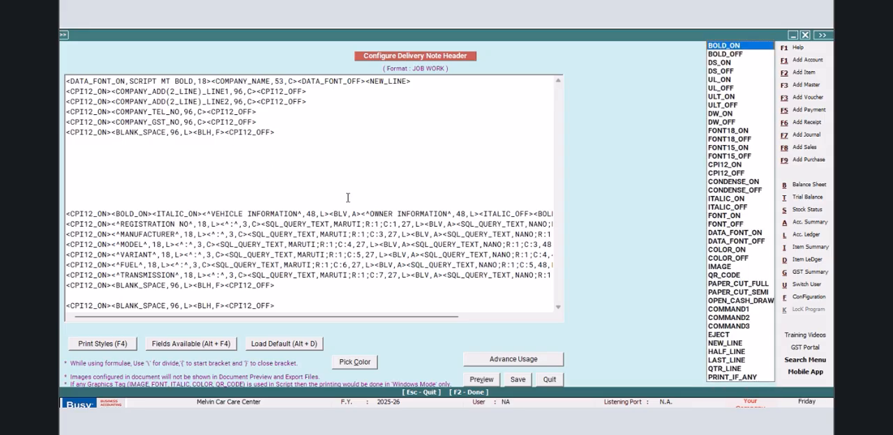
pyautogui.doubleClick(714, 166)
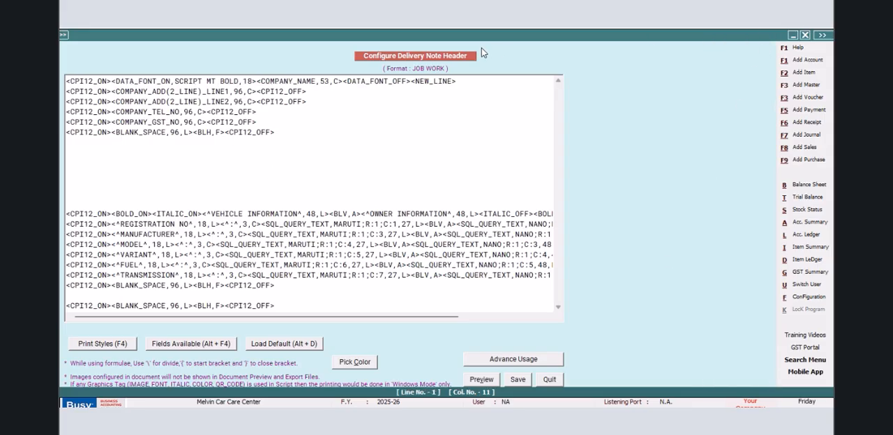
pyautogui.click(412, 81)
pyautogui.press('F4')
pyautogui.click(722, 174)
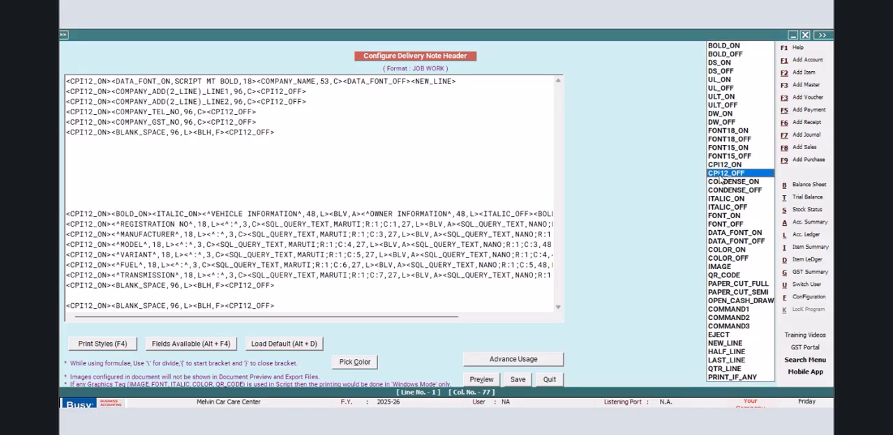
pyautogui.click(721, 174)
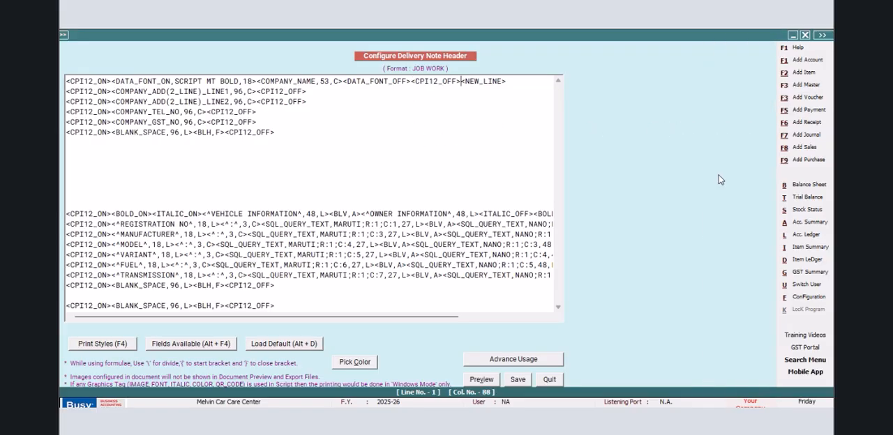
# - Set the COMPANY_NAME field width to 96 in the first header line and save the header
pyautogui.click(329, 81)
pyautogui.press('BackSpace')
pyautogui.press('BackSpace')
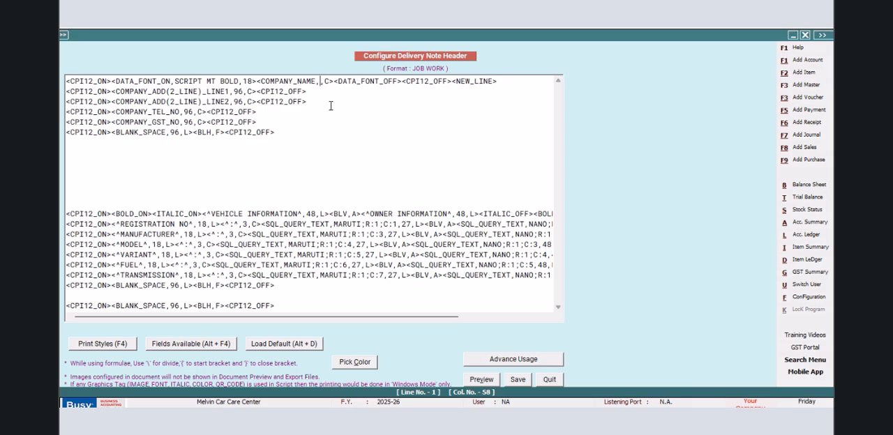
pyautogui.write('96')
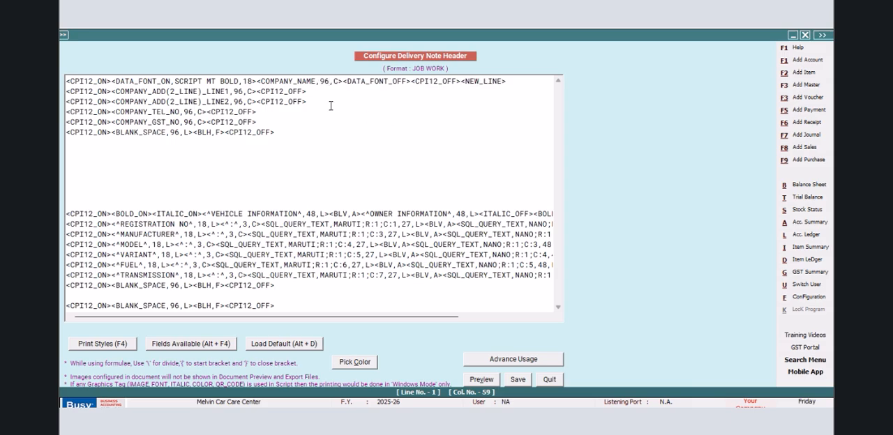
pyautogui.click(513, 385)
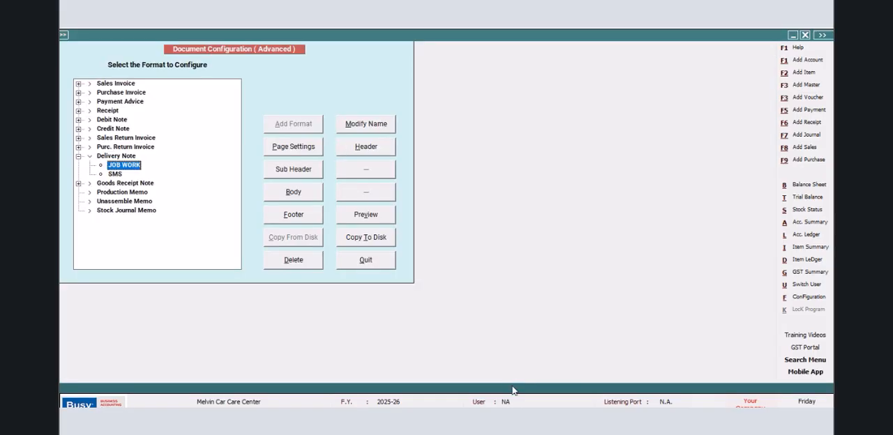
# - Return to the voucher and preview its JOB WORK delivery note to check the centring of the company name
pyautogui.click(348, 260)
pyautogui.click(155, 181)
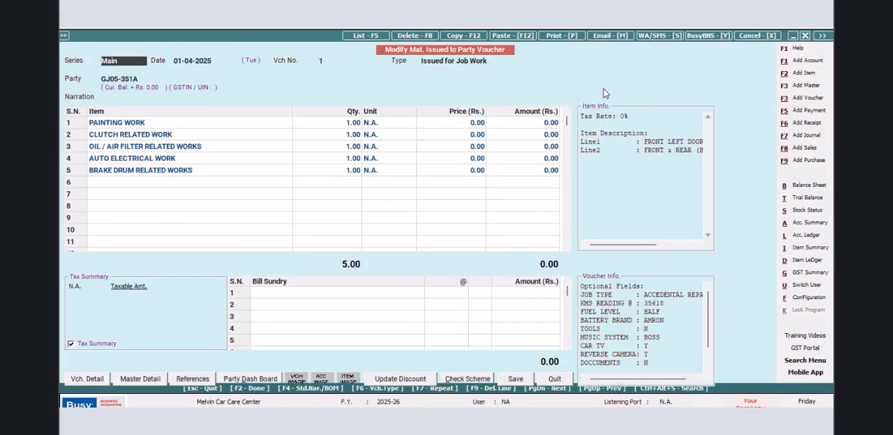
pyautogui.click(556, 35)
pyautogui.click(371, 250)
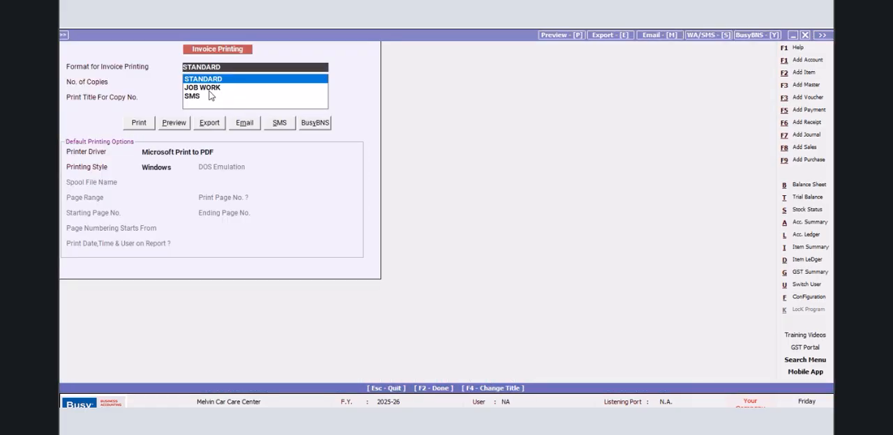
pyautogui.click(206, 88)
pyautogui.click(174, 123)
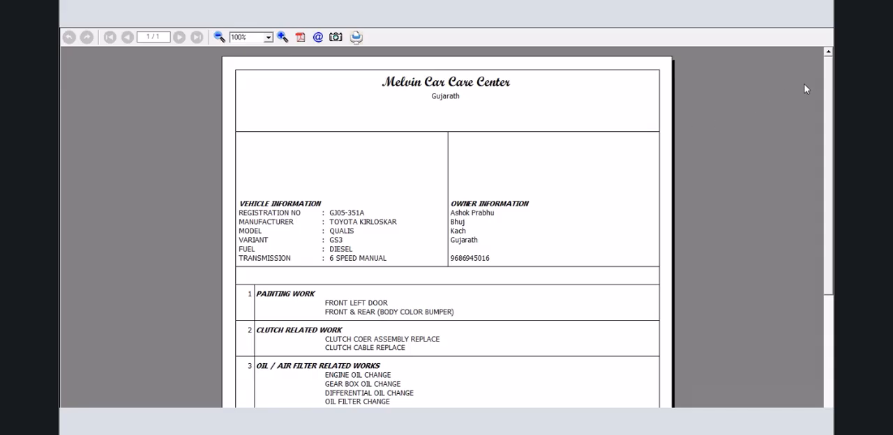
pyautogui.scroll(-3, 822, 73)
pyautogui.scroll(3, 818, 85)
pyautogui.click(829, 35)
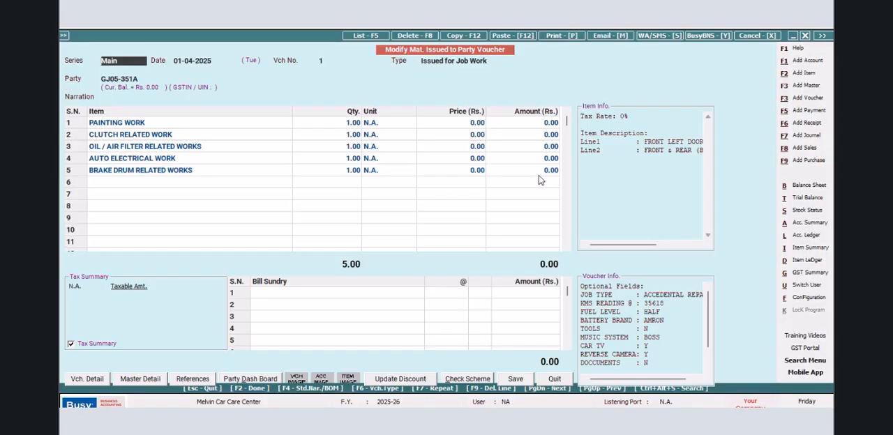
# - Open the advanced document configuration and edit the header of the JOB WORK delivery note format
pyautogui.click(806, 296)
pyautogui.click(180, 119)
pyautogui.click(124, 181)
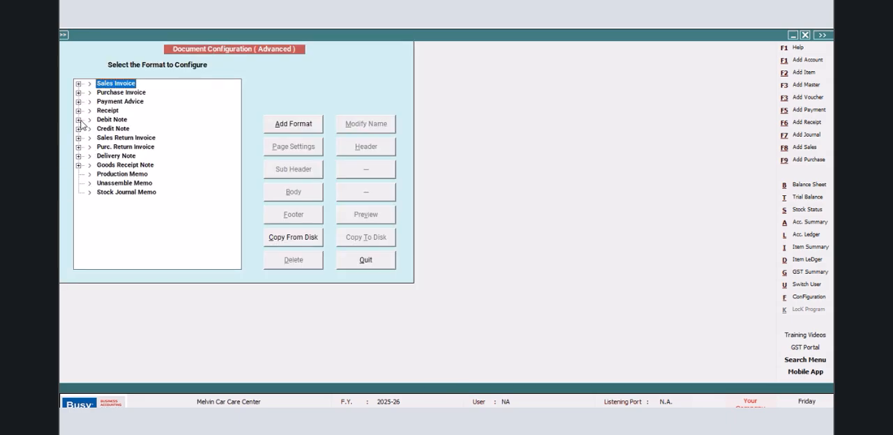
pyautogui.click(79, 119)
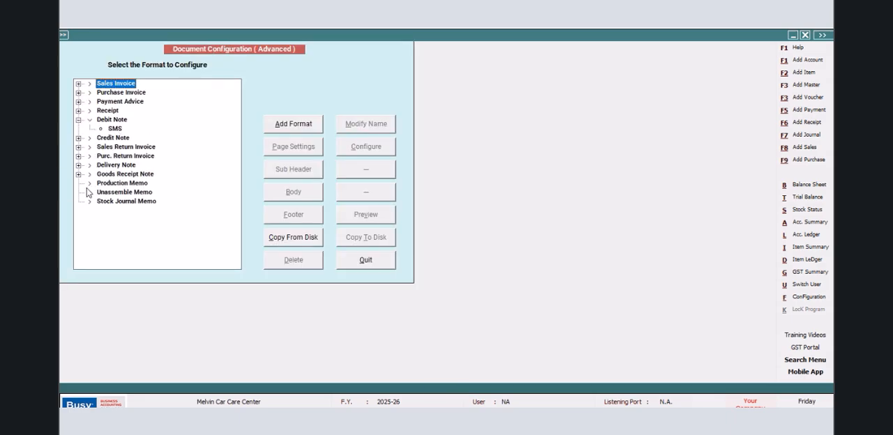
pyautogui.click(79, 165)
pyautogui.click(123, 174)
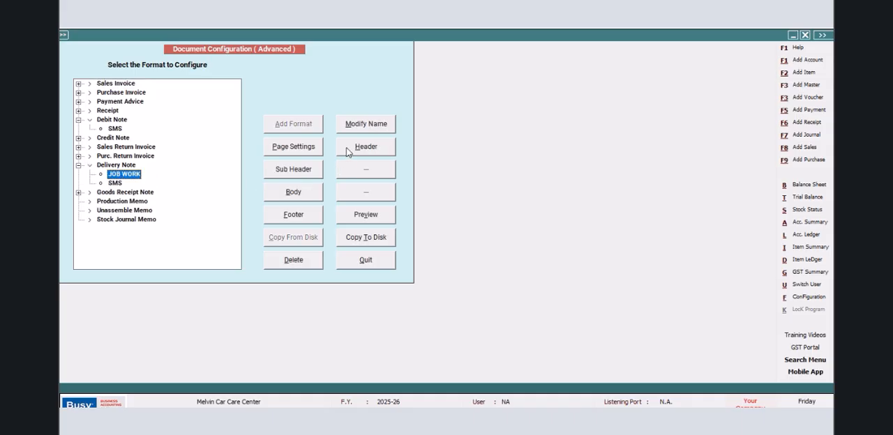
pyautogui.click(350, 148)
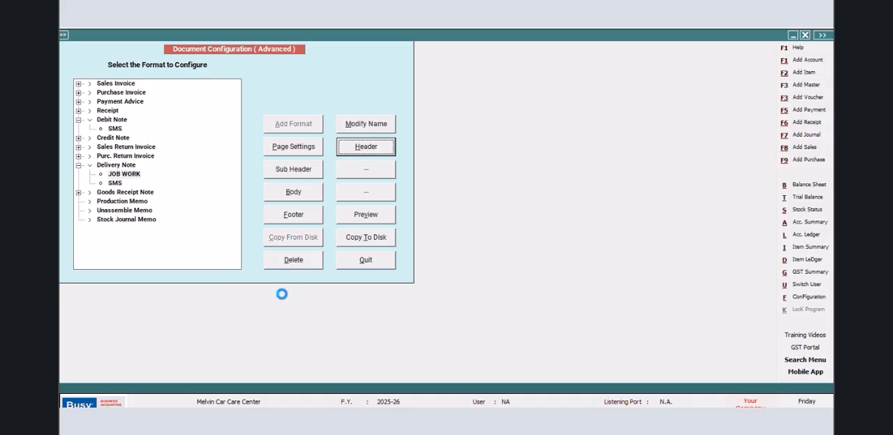
# - Copy the BLANK_SPACE,96 line with BLH,F to the empty line above VEHICLE INFORMATION and save the header
pyautogui.moveTo(278, 137); pyautogui.dragTo(68, 137)
pyautogui.rightClick(82, 136)
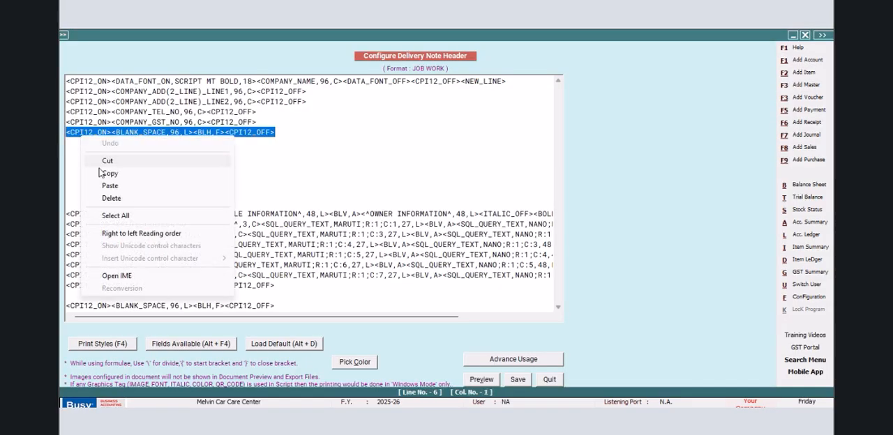
pyautogui.click(101, 177)
pyautogui.click(74, 205)
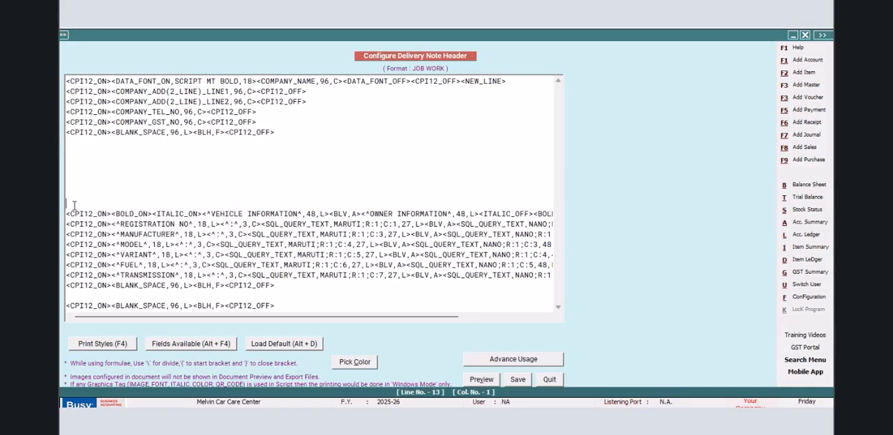
pyautogui.rightClick(74, 205)
pyautogui.click(97, 253)
pyautogui.click(517, 380)
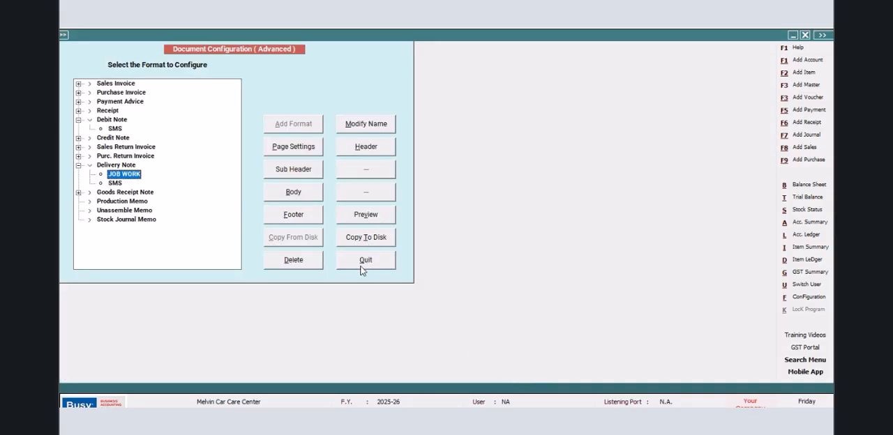
# - Leave the configuration and preview the voucher's JOB WORK delivery note to check the line above the vehicle information
pyautogui.click(364, 261)
pyautogui.click(158, 184)
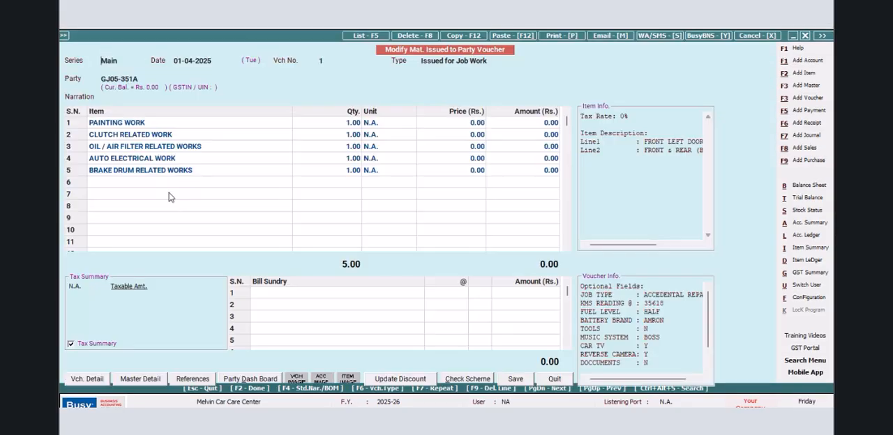
pyautogui.click(562, 36)
pyautogui.click(377, 243)
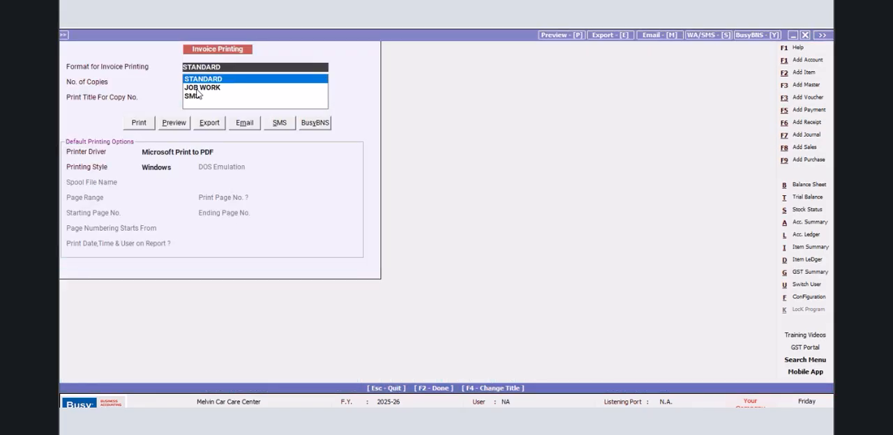
pyautogui.click(197, 89)
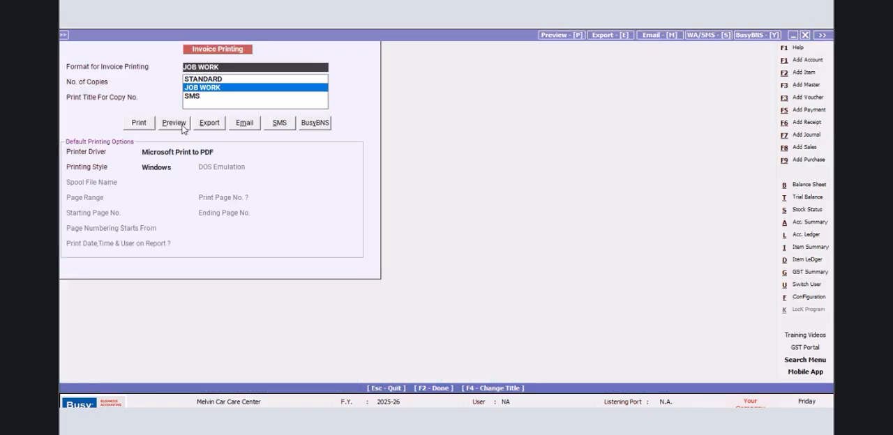
pyautogui.click(175, 122)
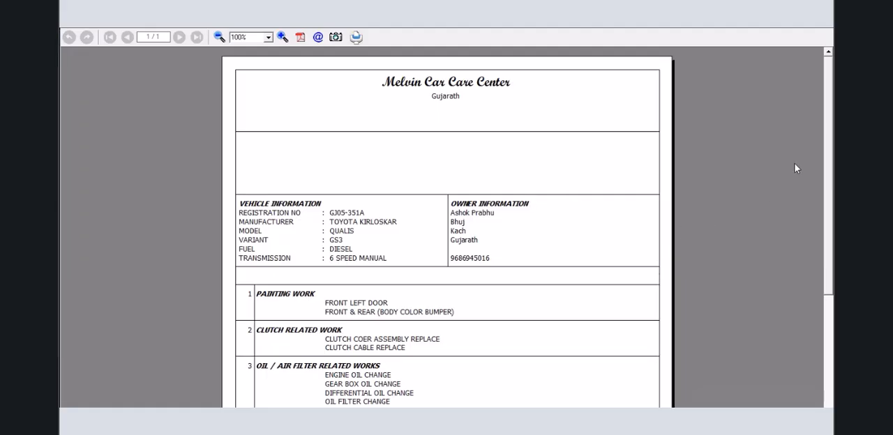
pyautogui.moveTo(824, 73); pyautogui.dragTo(803, 29)
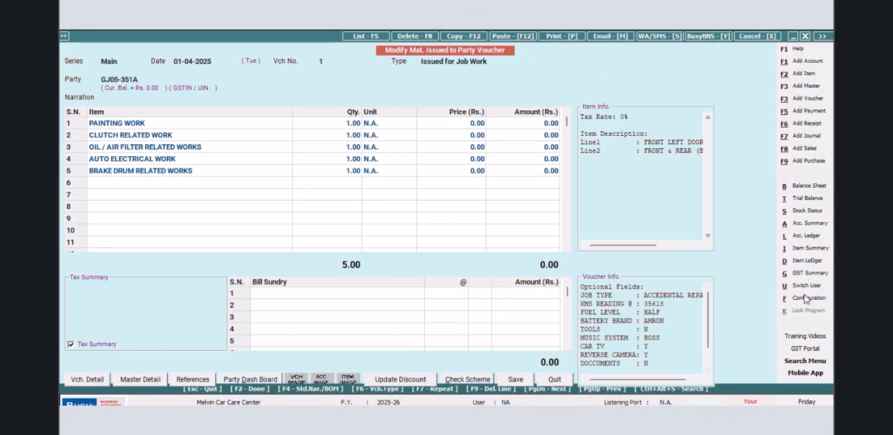
pyautogui.click(800, 301)
pyautogui.click(182, 119)
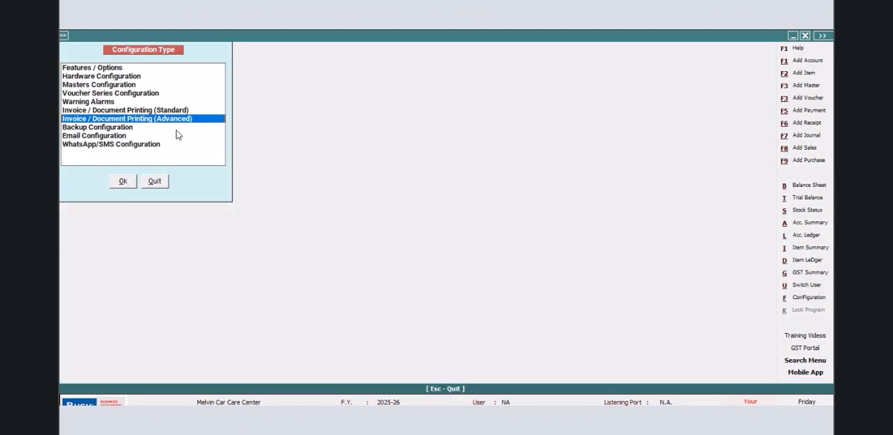
pyautogui.click(124, 182)
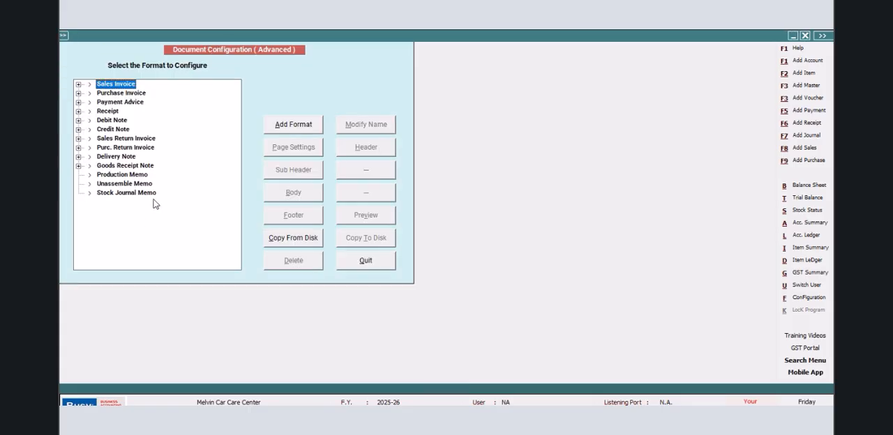
pyautogui.click(78, 157)
pyautogui.click(124, 168)
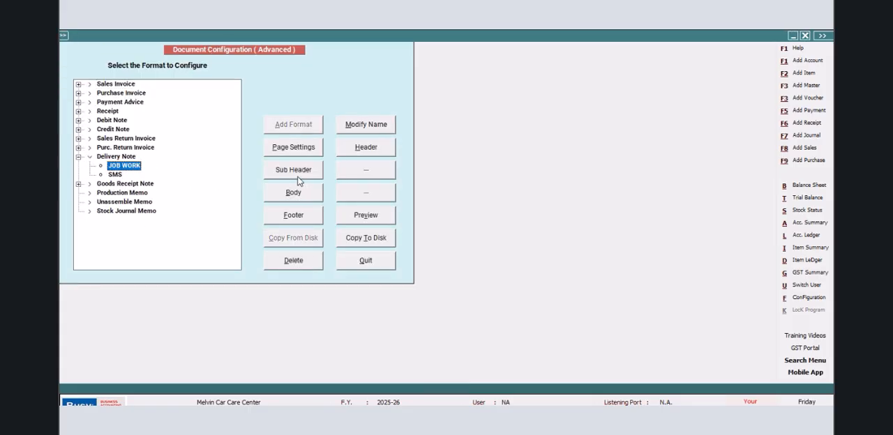
pyautogui.click(354, 264)
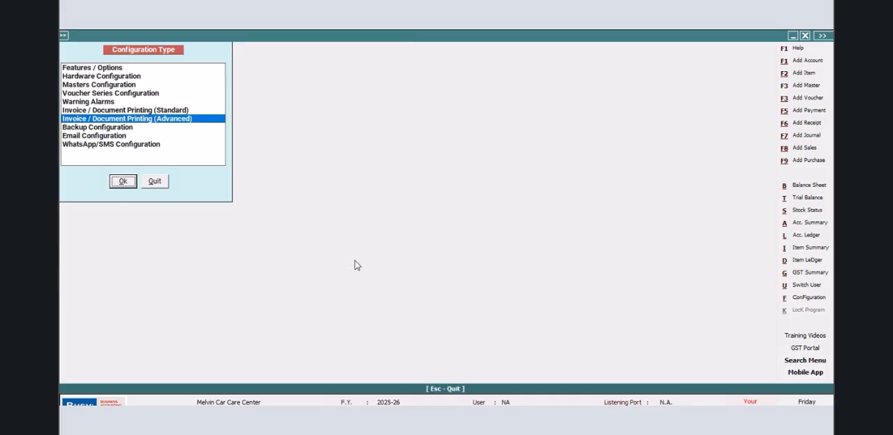
# - Open the SQL Query Executor and add a new Direct SQL query named PVC
pyautogui.hotkey('ctrl', 'q')
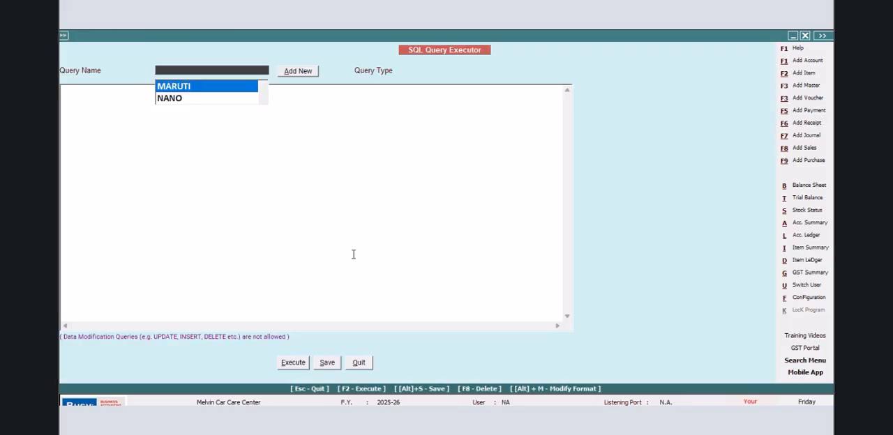
pyautogui.click(263, 101)
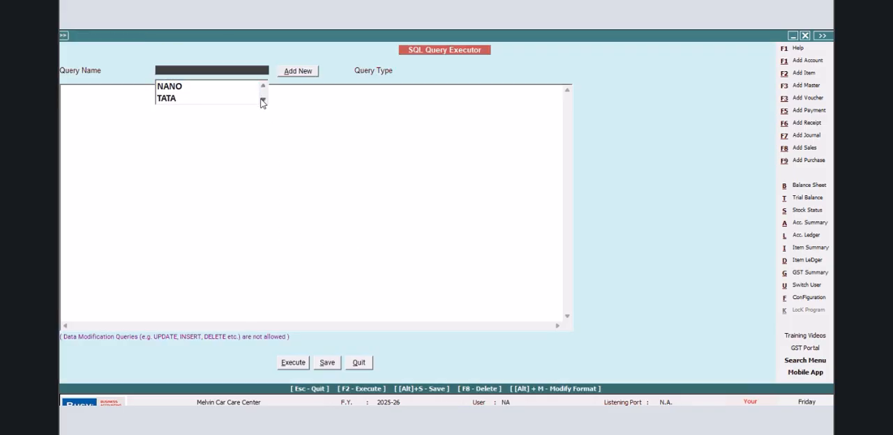
pyautogui.click(297, 72)
pyautogui.write('PVC')
pyautogui.click(233, 157)
# - Write a query selecting Tran1.Date from Tran1 where Tran1.VchType=11, execute it, and close the result
pyautogui.click(102, 101)
pyautogui.write('Select')
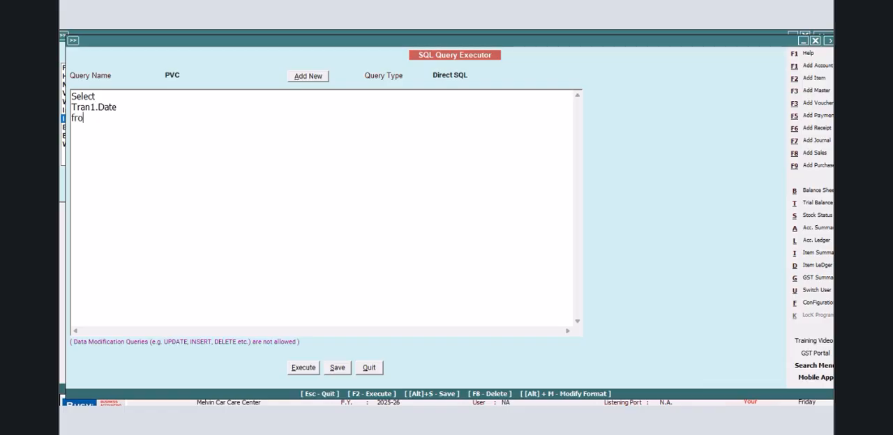
pyautogui.write('ran1 Wh')
pyautogui.write('ere Tran1.VchType=11')
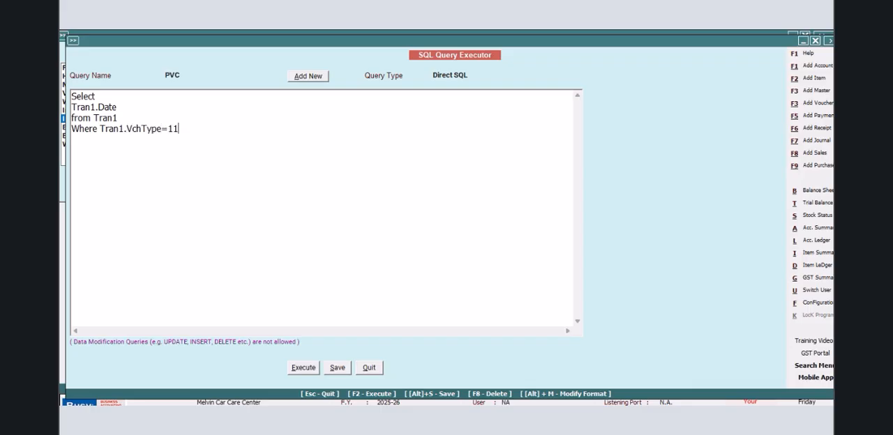
pyautogui.click(304, 369)
pyautogui.click(524, 247)
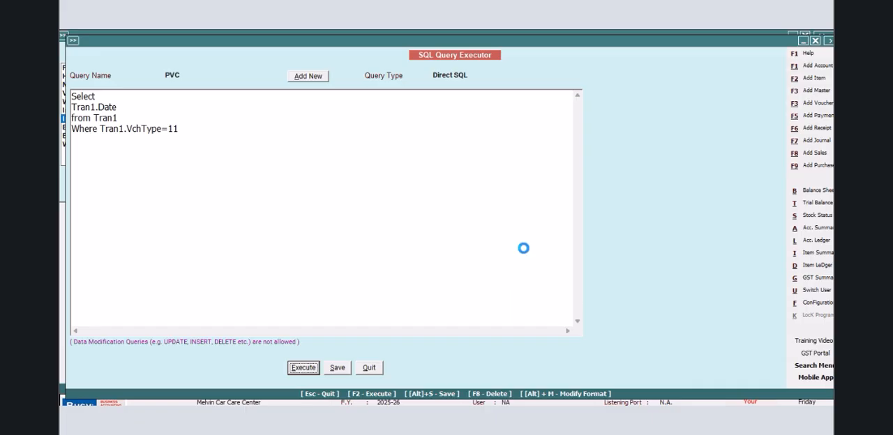
pyautogui.press('F2')
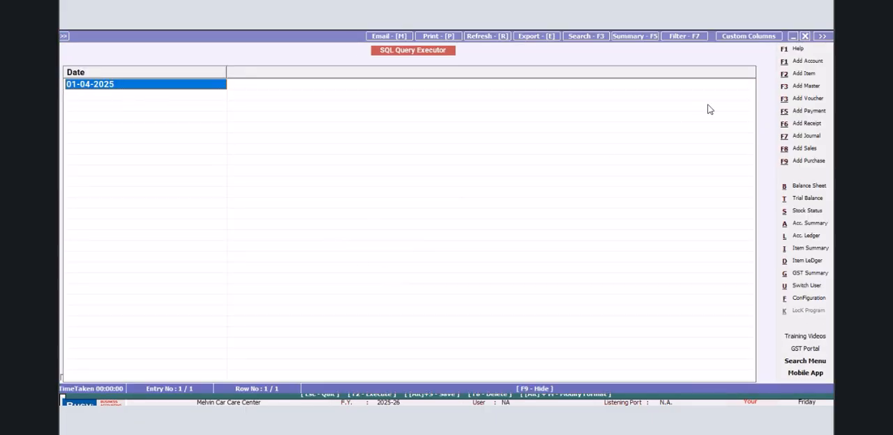
pyautogui.click(804, 36)
# - Wrap Tran1.Date in a Format function with the pattern "DD-MMM-YYYY (DDD)"
pyautogui.click(72, 108)
pyautogui.write('Format')
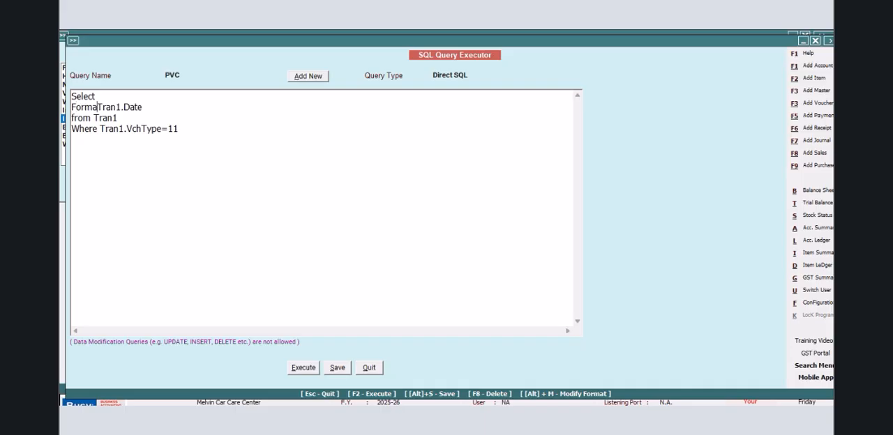
pyautogui.write('(')
pyautogui.click(163, 107)
pyautogui.write(',"dd')
pyautogui.press('BackSpace')
pyautogui.write('DD')
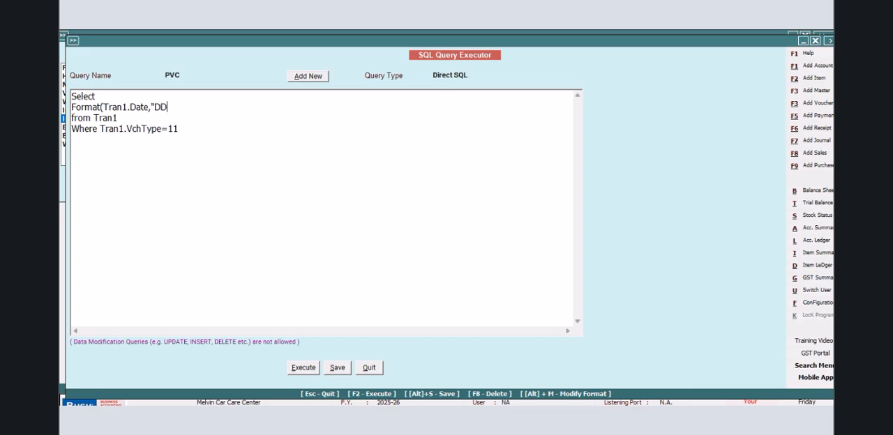
pyautogui.write('-MMM-YYYY (DDD)')
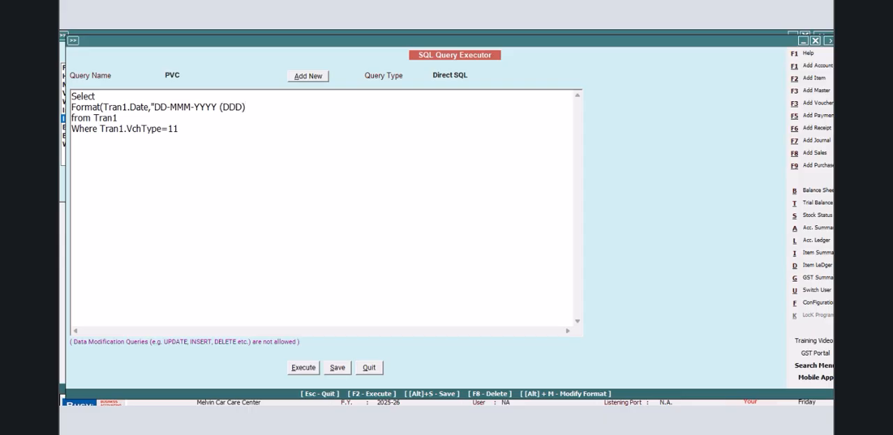
pyautogui.click(98, 130)
pyautogui.press('Return')
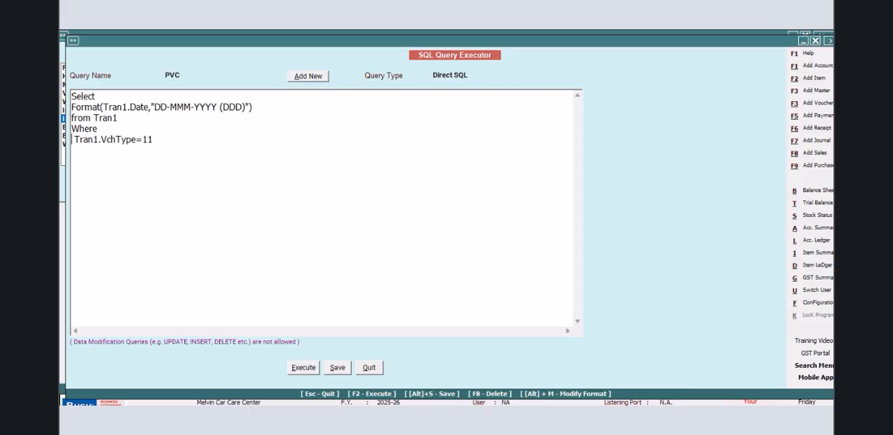
pyautogui.write('AND')
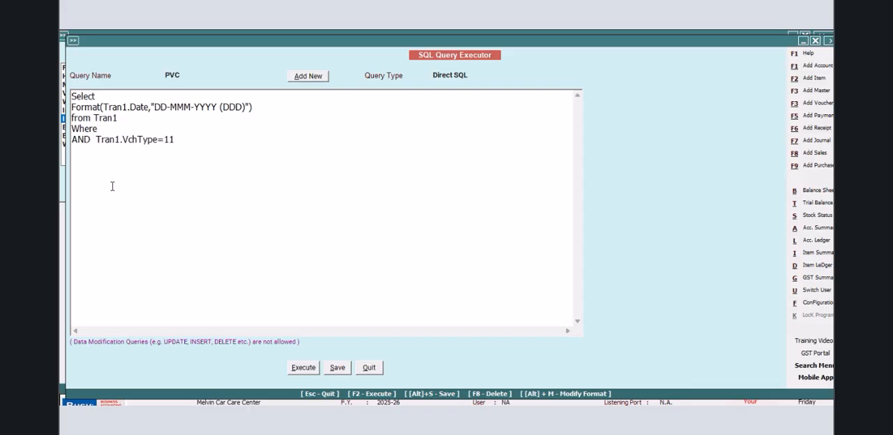
pyautogui.click(119, 130)
pyautogui.write('Tran1.VchCode=@Vch')
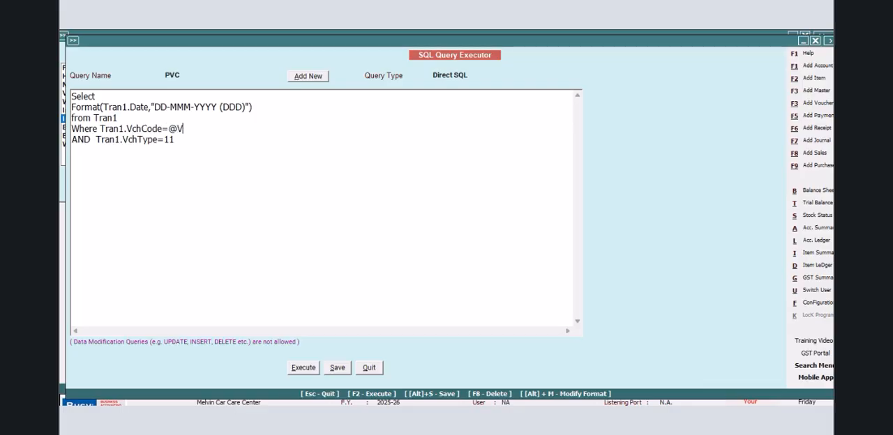
pyautogui.write('Code@')
# - Set the PVC query's type to Vch. Header(Inventory) and save the query
pyautogui.click(477, 75)
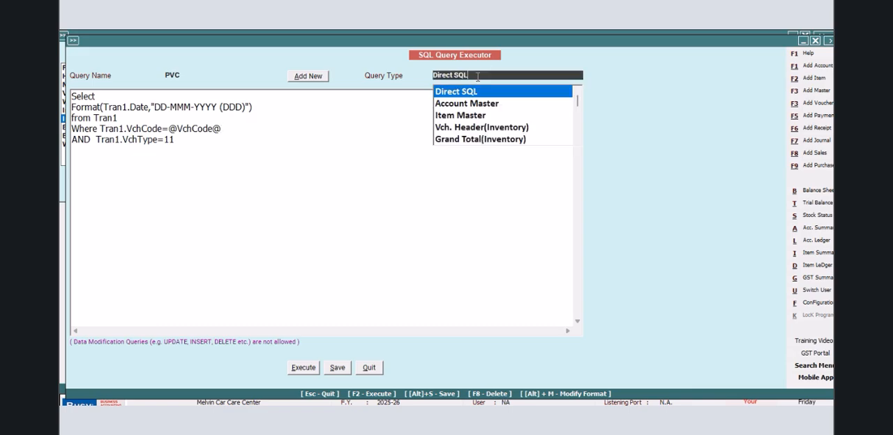
pyautogui.click(481, 128)
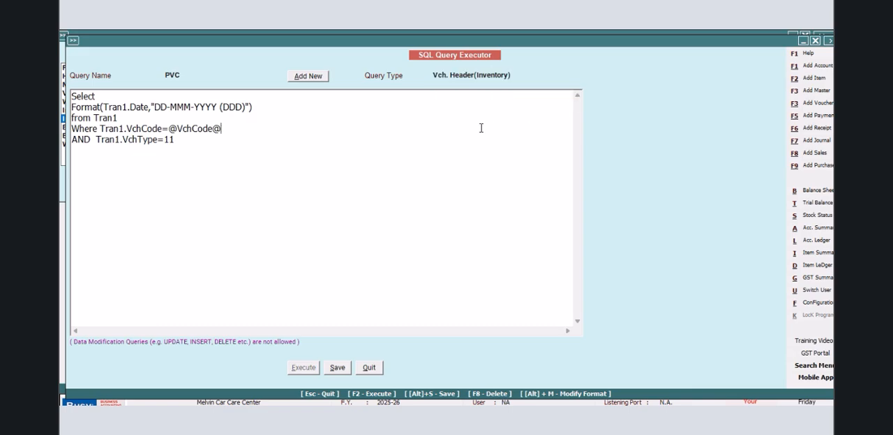
pyautogui.click(338, 368)
pyautogui.click(502, 251)
# - Open the advanced document configuration and edit the header of the JOB WORK delivery note format
pyautogui.click(807, 305)
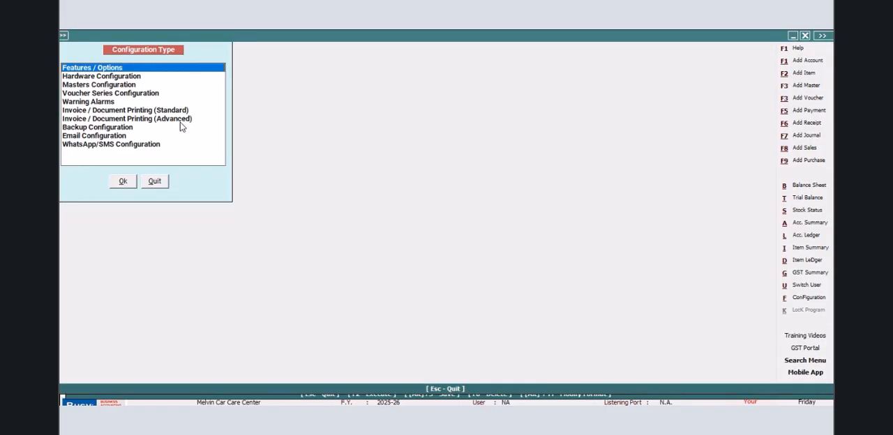
pyautogui.click(187, 120)
pyautogui.click(123, 183)
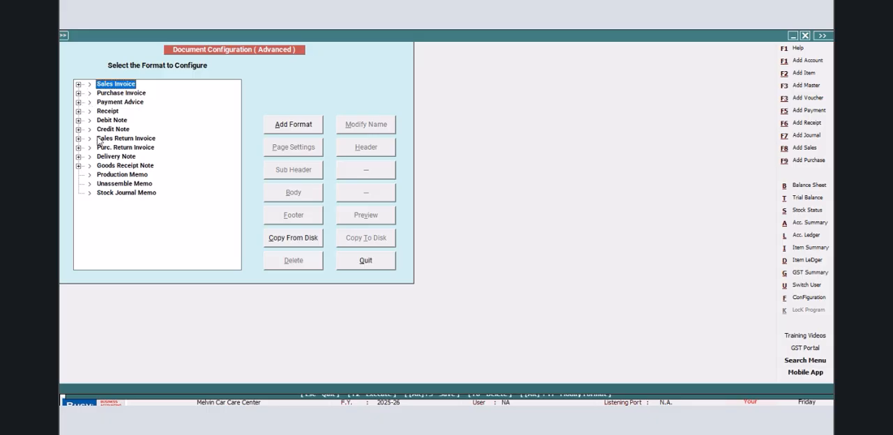
pyautogui.click(78, 158)
pyautogui.click(123, 165)
pyautogui.click(351, 147)
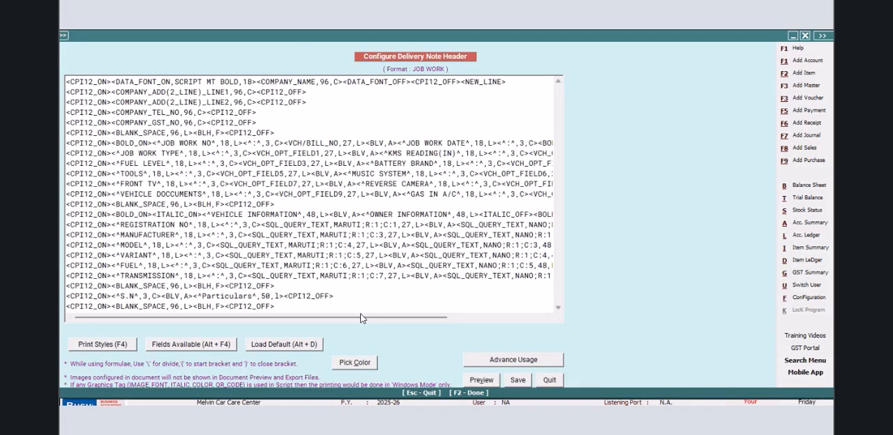
# - Insert the SQL_QUERY_TEXT field after the JOB WORK DATE colon, just before BOLD_OFF
pyautogui.moveTo(361, 318); pyautogui.dragTo(465, 319)
pyautogui.click(411, 143)
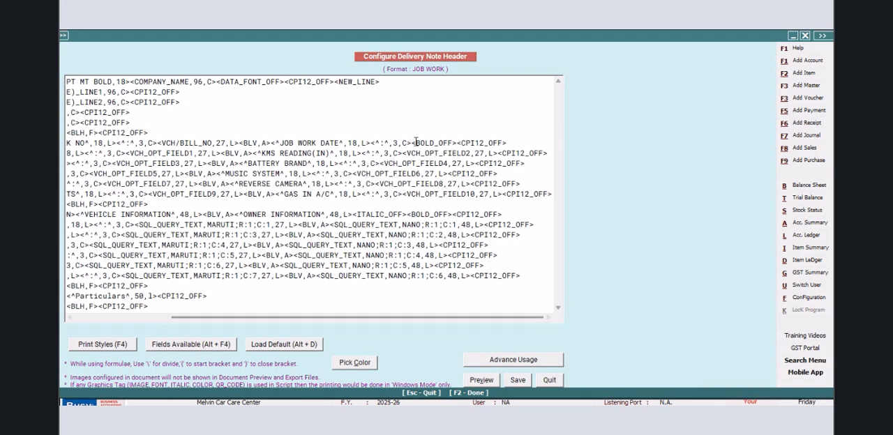
pyautogui.hotkey('alt', 'F4')
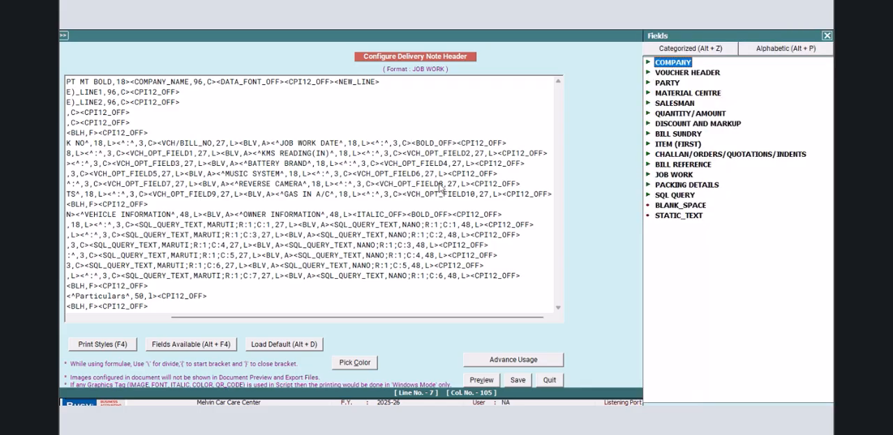
pyautogui.doubleClick(682, 198)
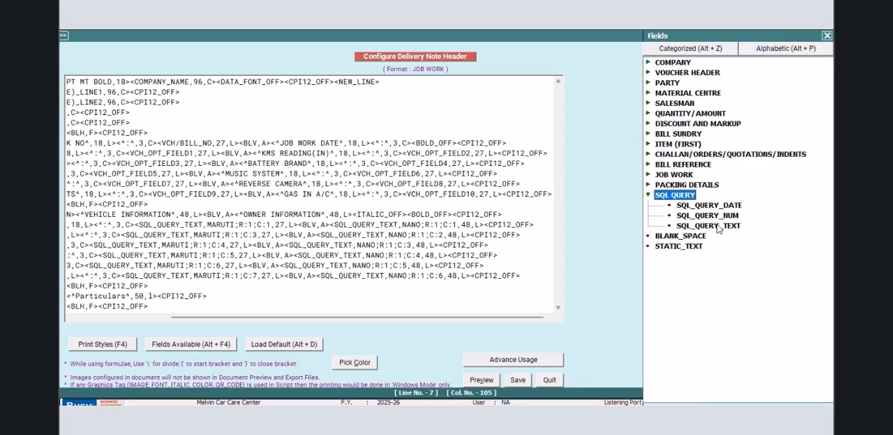
pyautogui.doubleClick(718, 225)
# - Set the inserted SQL_QUERY_TEXT field's query name to pvc and its width to 22, and save the header
pyautogui.click(430, 143)
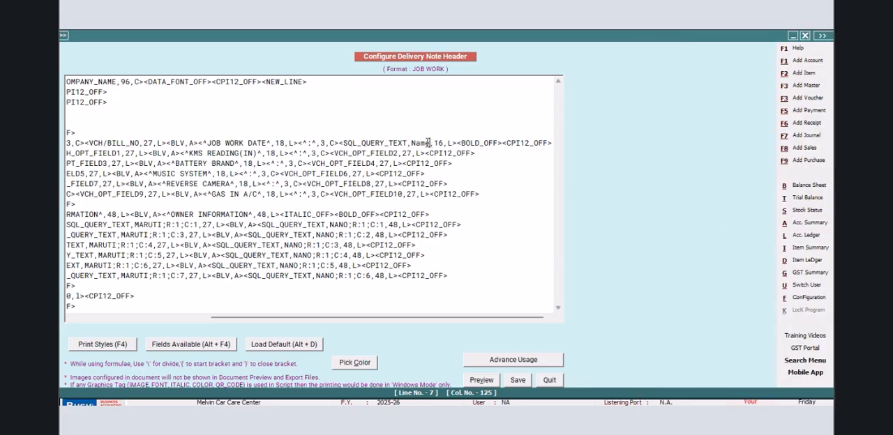
pyautogui.press('BackSpace')
pyautogui.press('BackSpace')
pyautogui.press('BackSpace')
pyautogui.press('BackSpace')
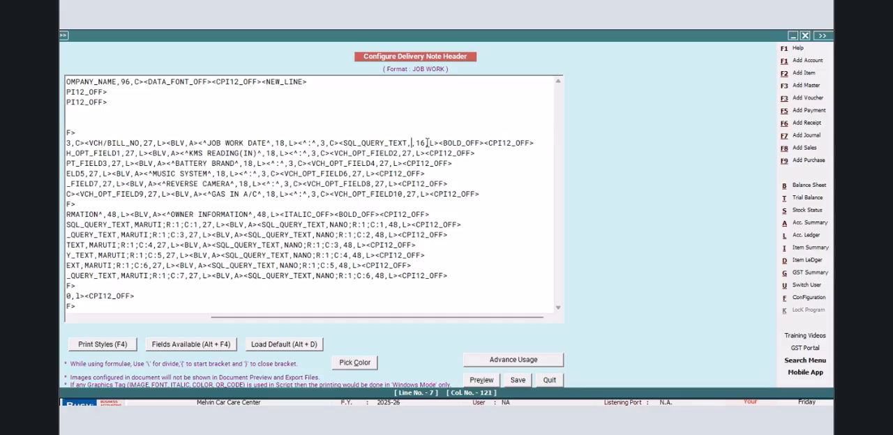
pyautogui.write('pvc')
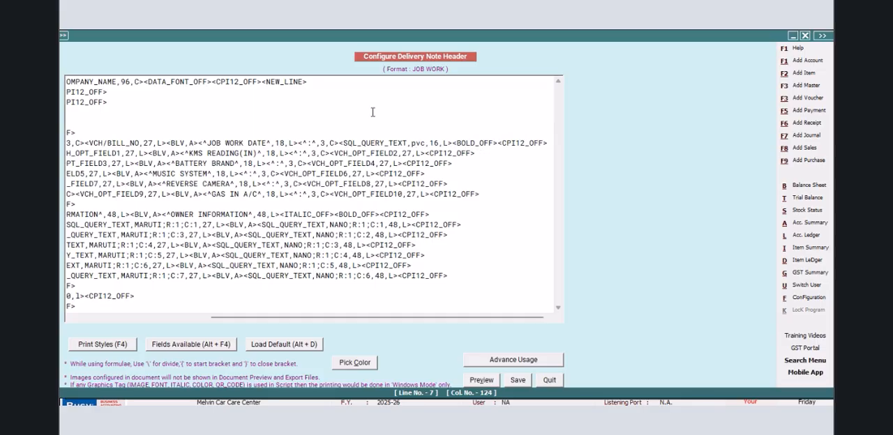
pyautogui.press('Right')
pyautogui.press('Delete')
pyautogui.press('Delete')
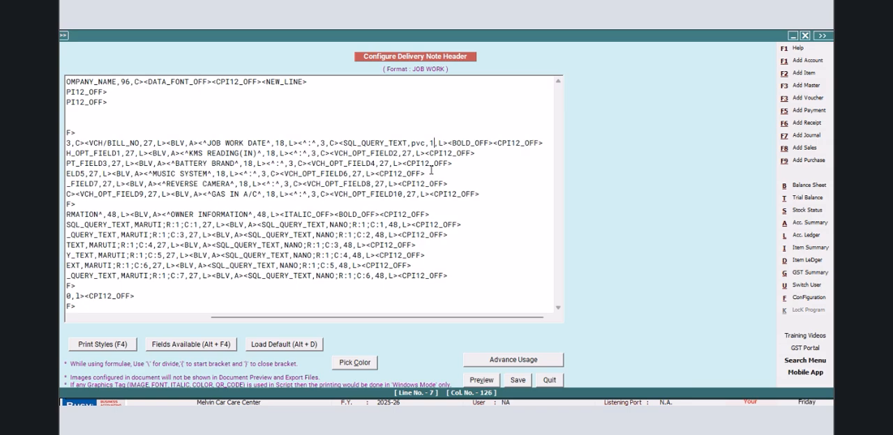
pyautogui.write('22')
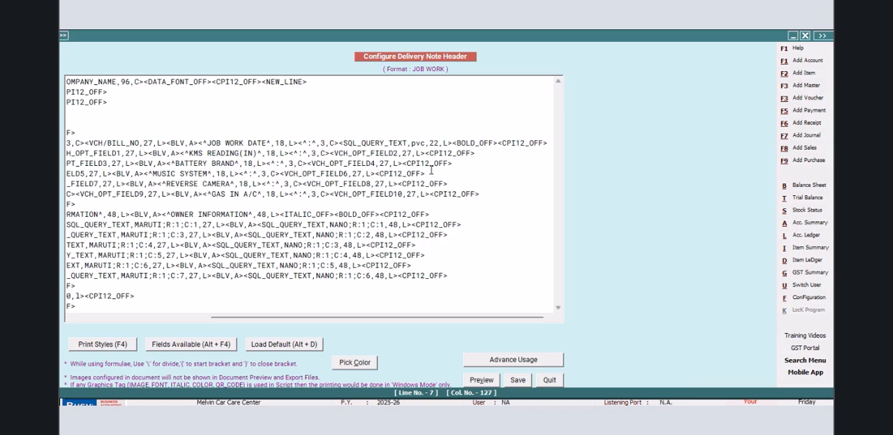
pyautogui.click(517, 380)
# - Leave the configuration and query editor, and preview the voucher's JOB WORK delivery note to check the job work date
pyautogui.click(366, 260)
pyautogui.click(166, 186)
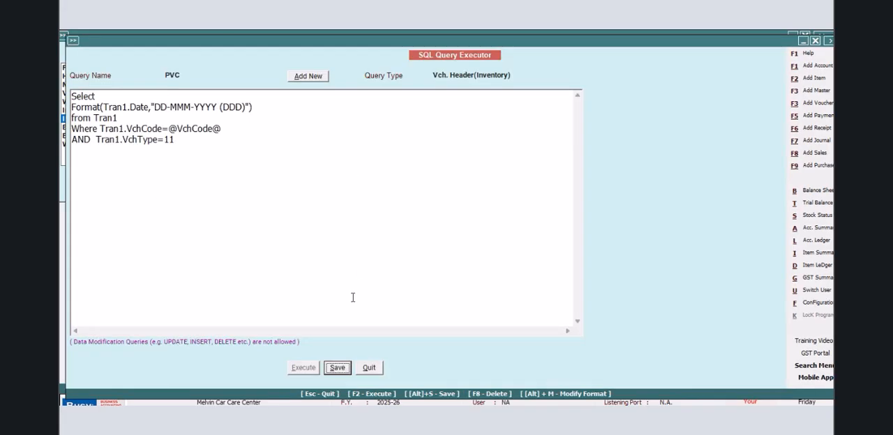
pyautogui.click(368, 368)
pyautogui.click(164, 184)
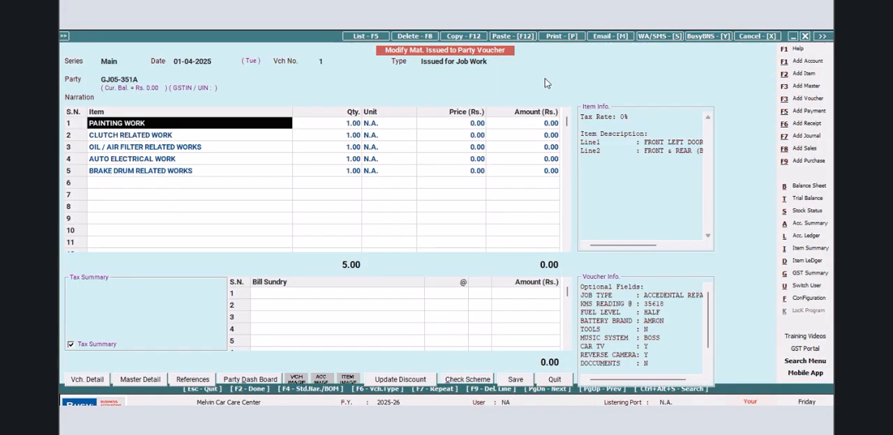
pyautogui.click(561, 35)
pyautogui.press('Return')
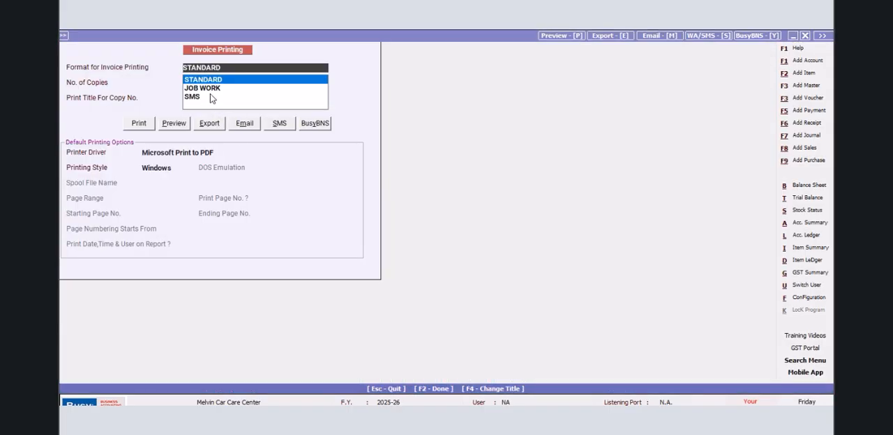
pyautogui.click(179, 123)
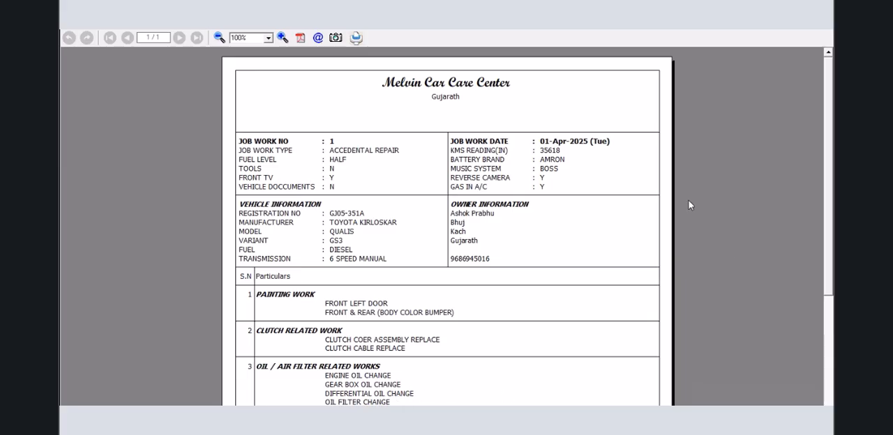
pyautogui.click(826, 34)
pyautogui.press('Escape')
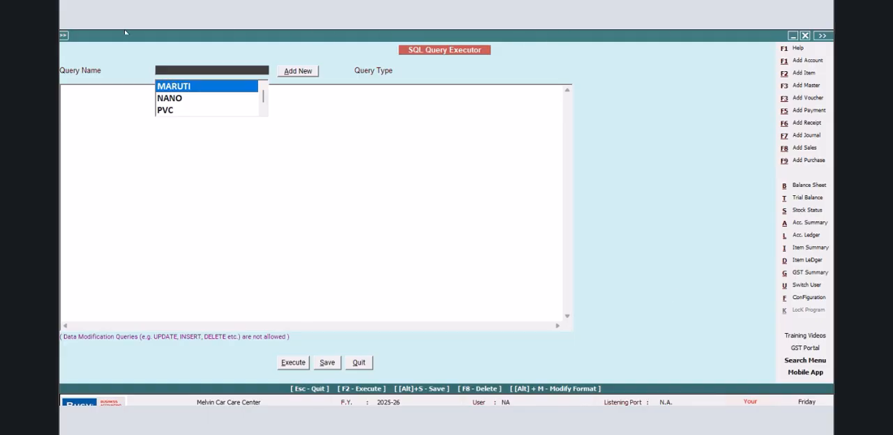
# - Add another Direct SQL query named PINTO in the SQL Query Executor
pyautogui.click(300, 71)
pyautogui.write('Pl')
pyautogui.write('NTO')
pyautogui.click(231, 157)
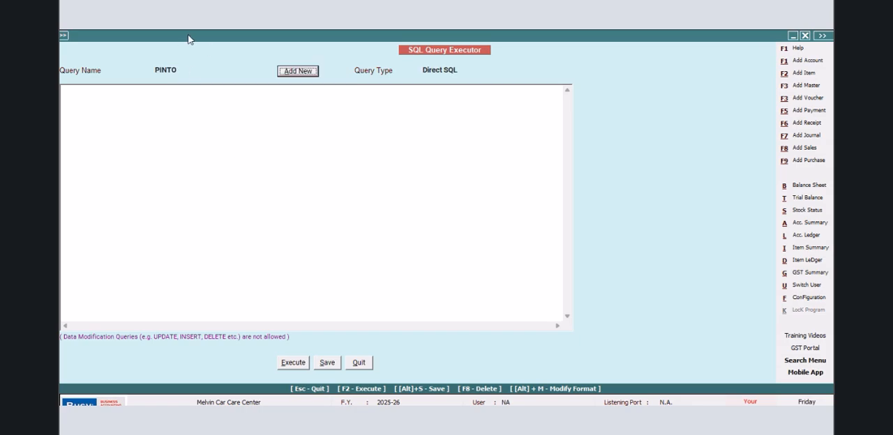
# - Write the PINTO query's opening lines to select Tran2.ClrDate from Tran2
pyautogui.click(90, 92)
pyautogui.write('S')
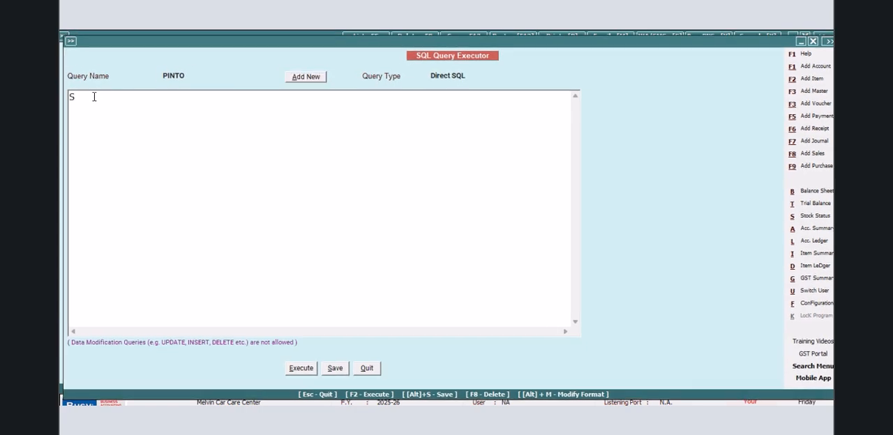
pyautogui.write('elect ')
pyautogui.write('Tran2')
pyautogui.write('.ClrDate')
pyautogui.press('Return')
pyautogui.write('fr')
pyautogui.write('om Tran2 ')
pyautogui.write('Where Tran')
pyautogui.write('2.VchCode')
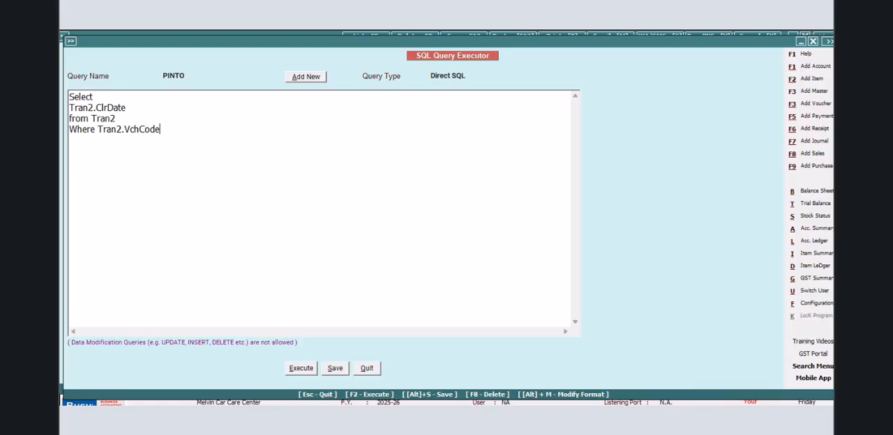
pyautogui.write('=@VchCode@')
pyautogui.press('Return')
pyautogui.write('and Tran2.')
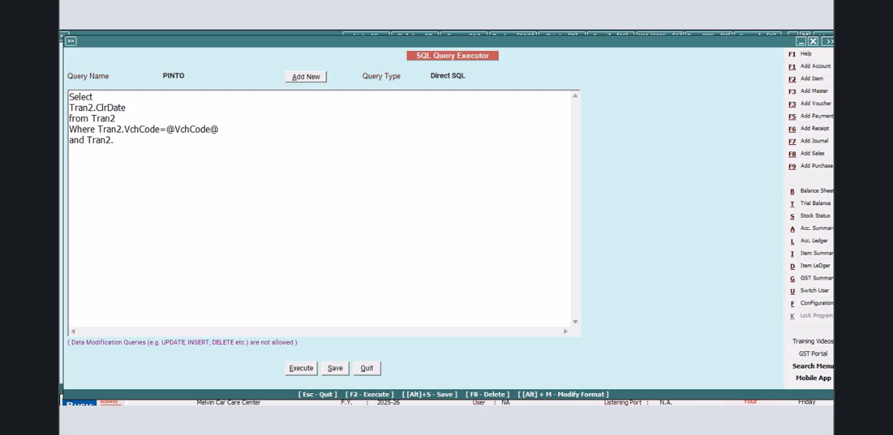
pyautogui.write('VchType=11')
# - Set the PINTO query's type to Vch. Header(Inventory) and save the query
pyautogui.click(482, 77)
pyautogui.click(484, 128)
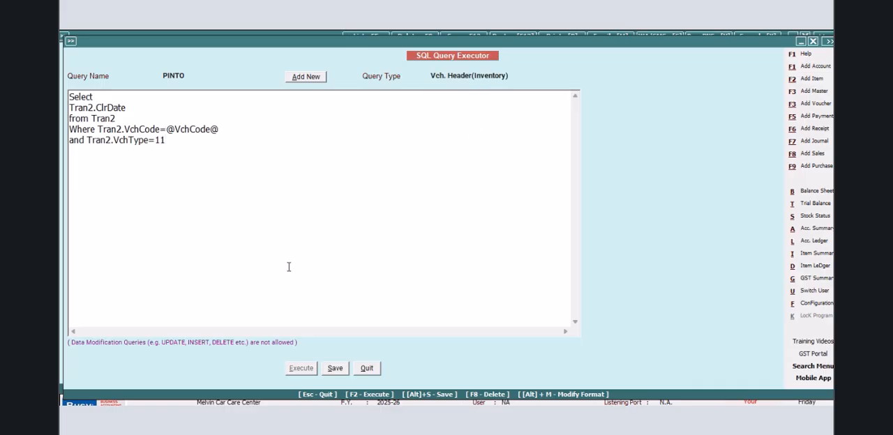
pyautogui.click(333, 370)
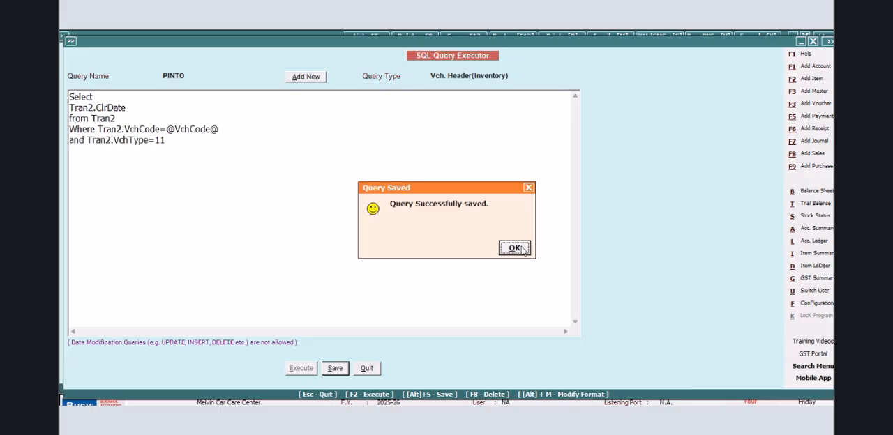
pyautogui.click(514, 248)
# - Wrap Tran2.ClrDate in FORMAT with the pattern "DD-MMM-YYYY (DDD)" and save the PINTO query
pyautogui.click(71, 107)
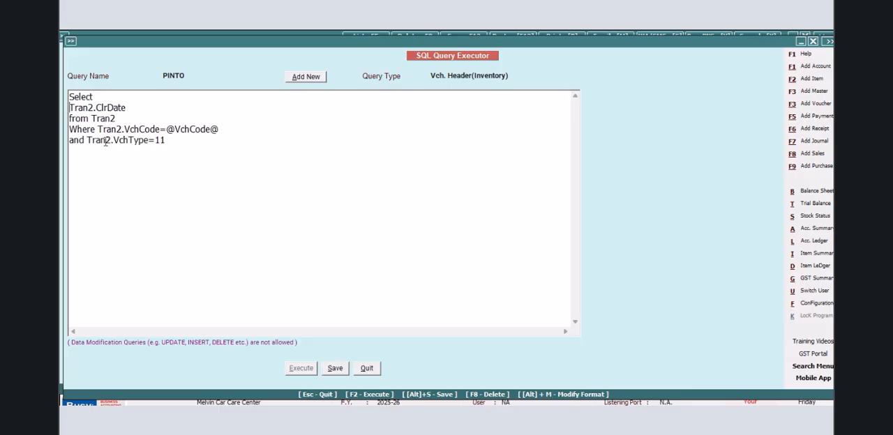
pyautogui.write('FORMAT')
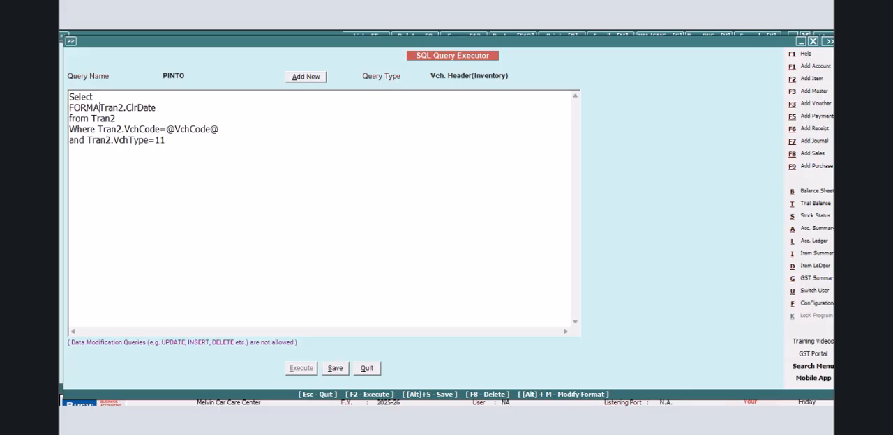
pyautogui.write('(')
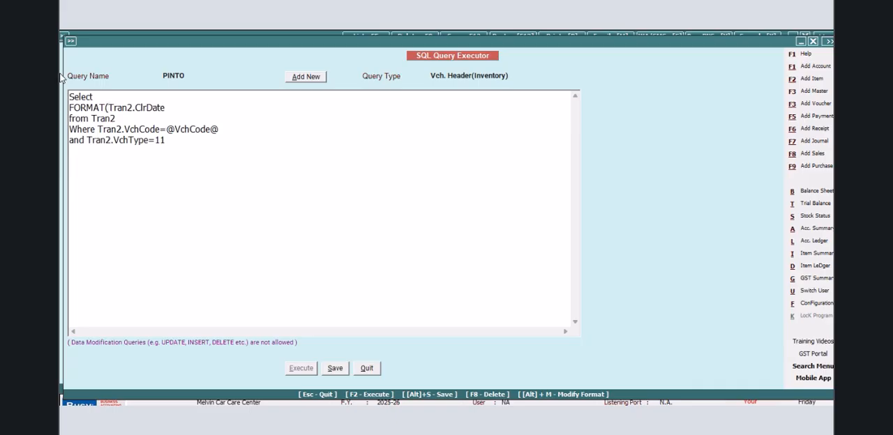
pyautogui.click(192, 105)
pyautogui.write(',')
pyautogui.write('"DD-MMM-YYYY (DDD)"0')
pyautogui.press('BackSpace')
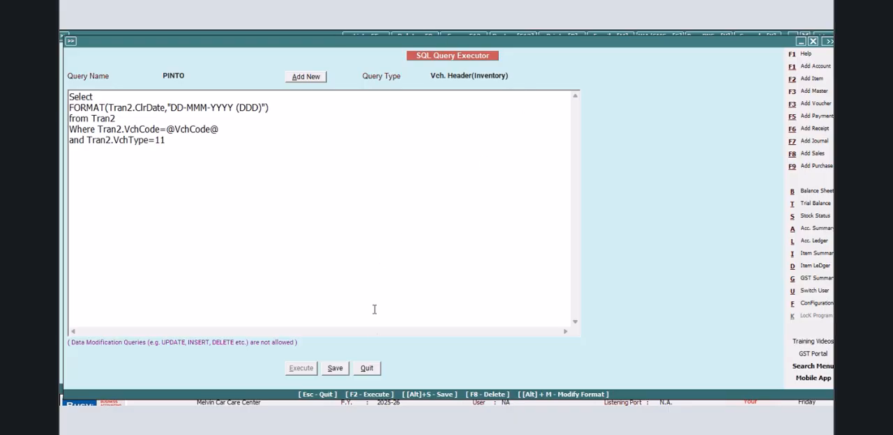
pyautogui.click(334, 371)
pyautogui.click(508, 248)
# - Open the header of the JOB WORK delivery note format in the advanced document printing configuration
pyautogui.click(786, 305)
pyautogui.click(171, 119)
pyautogui.click(123, 181)
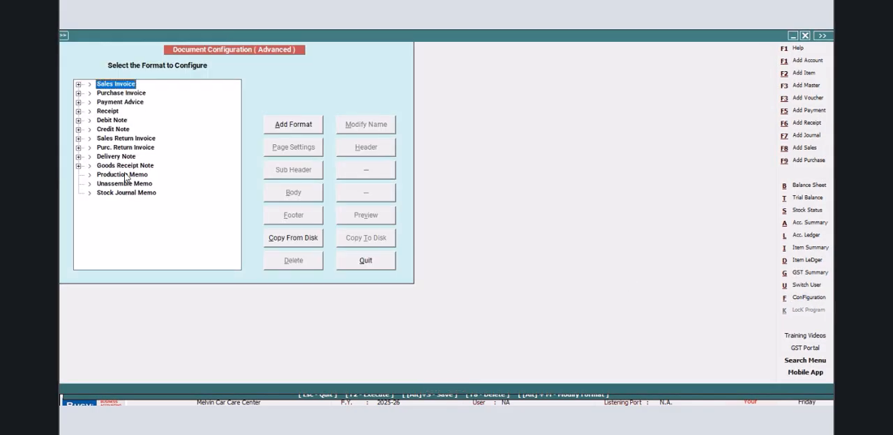
pyautogui.click(78, 157)
pyautogui.click(111, 166)
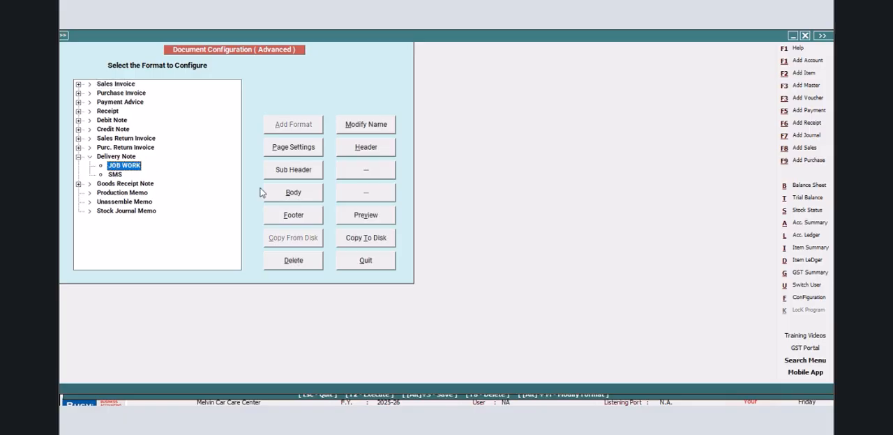
pyautogui.click(366, 148)
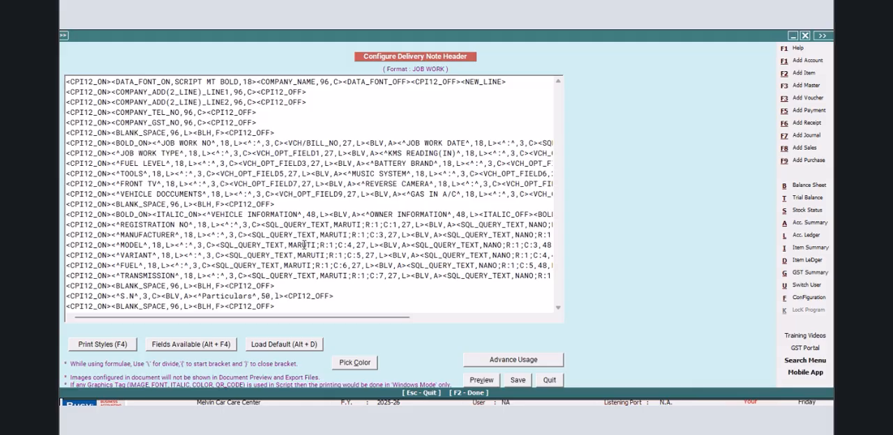
# - Add the static text WORK COMPLITION DATE, 20 wide and aligned L, after Particulars in the header
pyautogui.click(284, 296)
pyautogui.write('<^')
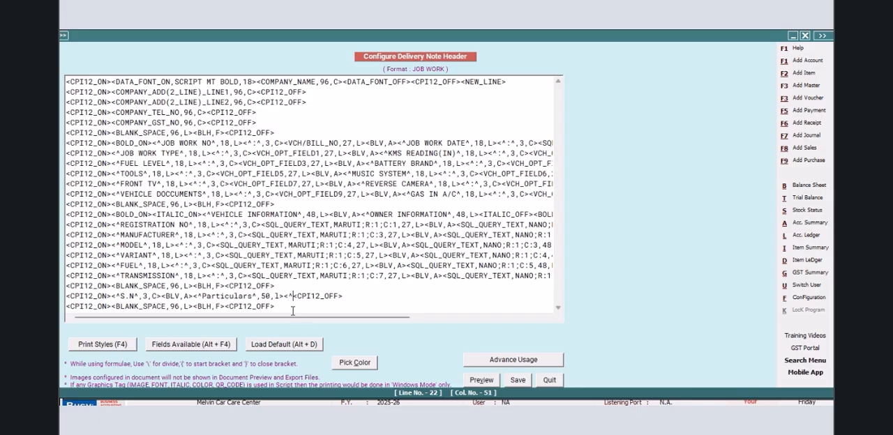
pyautogui.write('V')
pyautogui.write('EHICLE')
pyautogui.press('BackSpace')
pyautogui.press('BackSpace')
pyautogui.press('BackSpace')
pyautogui.press('BackSpace')
pyautogui.press('BackSpace')
pyautogui.press('BackSpace')
pyautogui.press('BackSpace')
pyautogui.press('BackSpace')
pyautogui.write('WORK COMPLITION DATE')
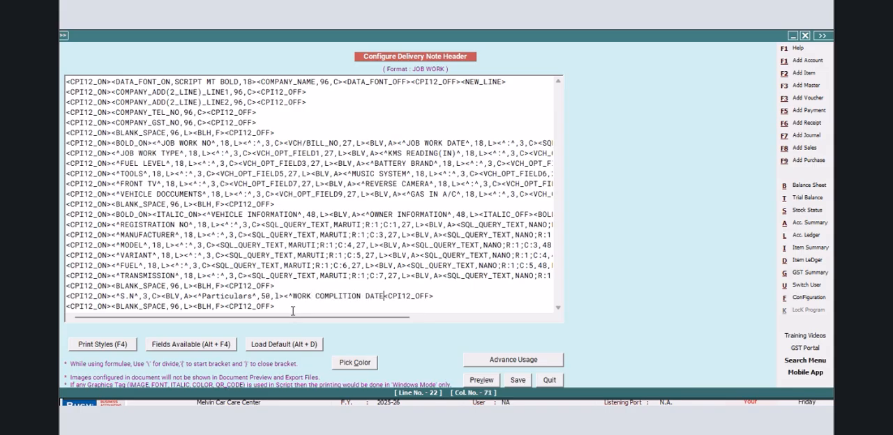
pyautogui.write('^')
pyautogui.write(',')
pyautogui.write('20,L>')
pyautogui.write('<^:^')
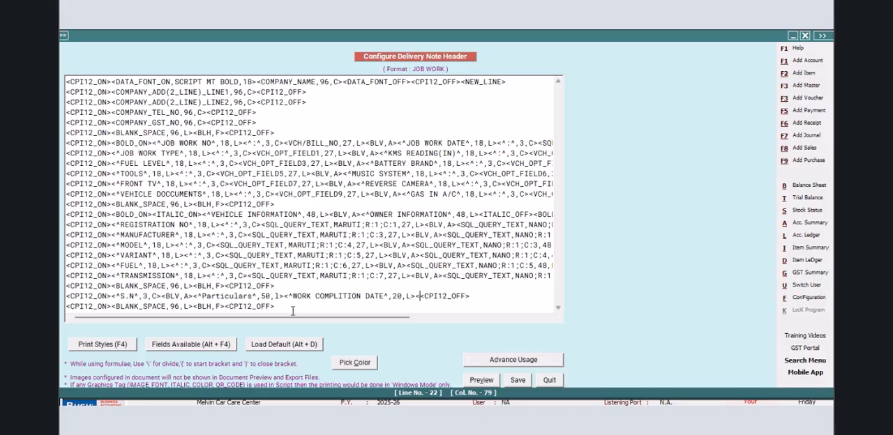
pyautogui.write(',3,C><')
# - Add a colon 3 wide with alignment C after WORK COMPLITION DATE, followed by the SQL_QUERY_TEXT field
pyautogui.hotkey('alt', 'F4')
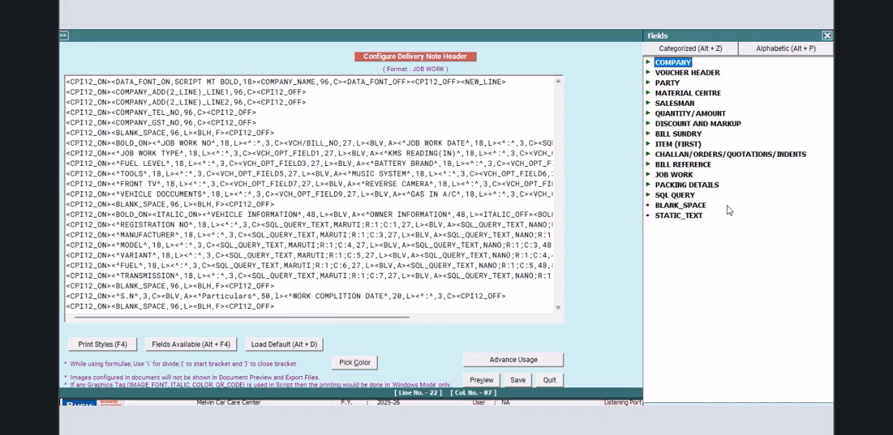
pyautogui.doubleClick(676, 195)
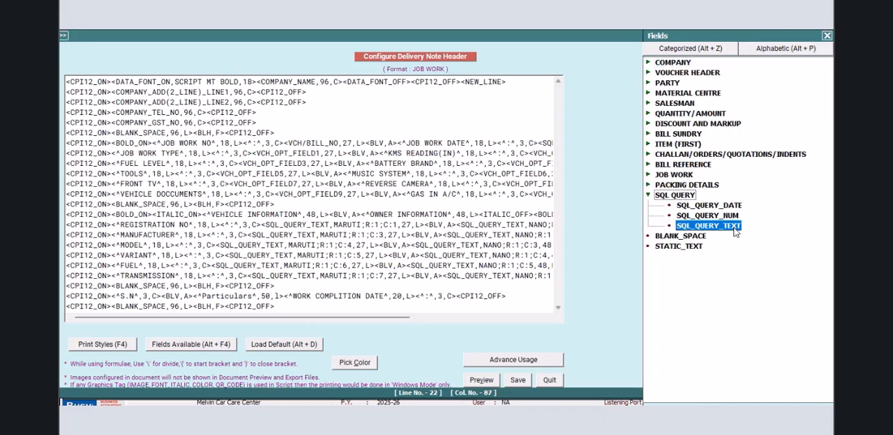
pyautogui.doubleClick(708, 226)
# - Check the saved query names, set the new SQL_QUERY_TEXT field's query name to PINTO, and save the header
pyautogui.click(367, 295)
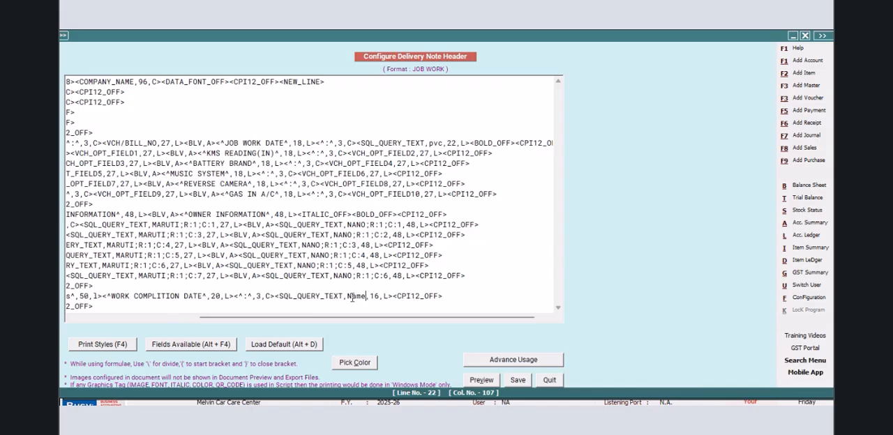
pyautogui.press('BackSpace')
pyautogui.press('BackSpace')
pyautogui.press('BackSpace')
pyautogui.press('BackSpace')
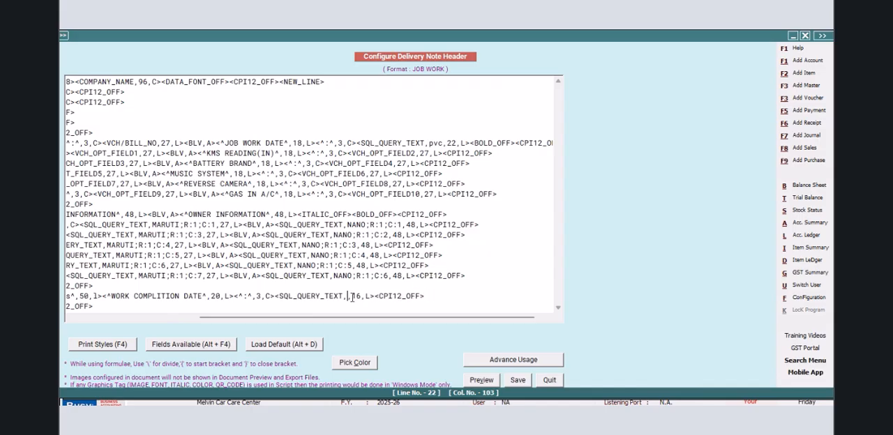
pyautogui.write('pvc')
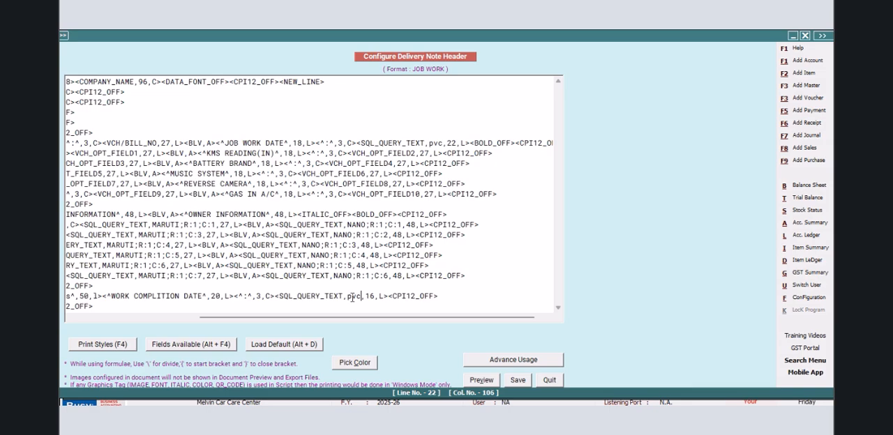
pyautogui.hotkey('ctrl', 'alt', 'q')
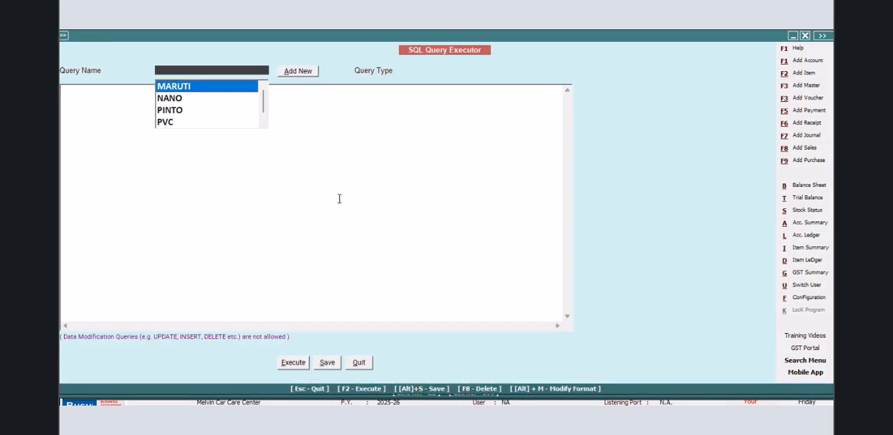
pyautogui.click(355, 367)
pyautogui.press('BackSpace')
pyautogui.press('BackSpace')
pyautogui.press('BackSpace')
pyautogui.write('PINTO')
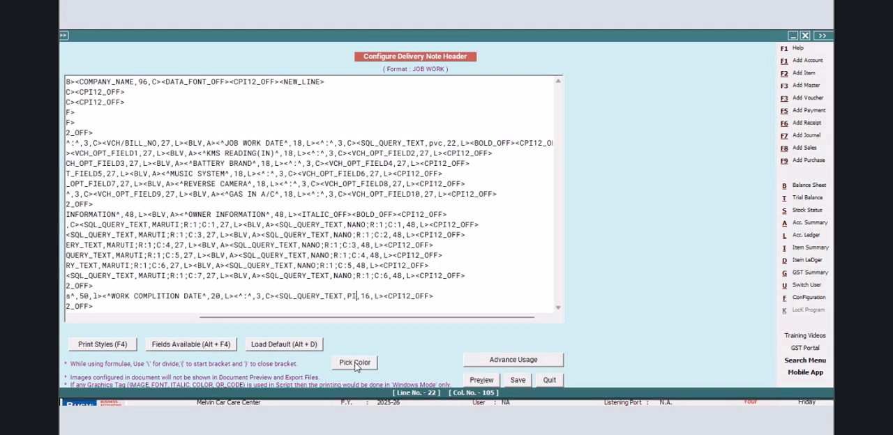
pyautogui.click(516, 380)
# - Leave the configuration and query editor, and preview the voucher in the JOB WORK format to check the work completion date
pyautogui.click(363, 262)
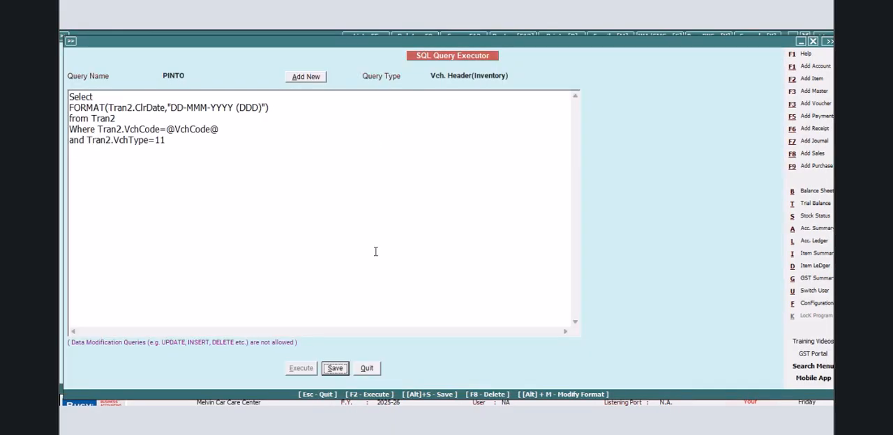
pyautogui.click(366, 369)
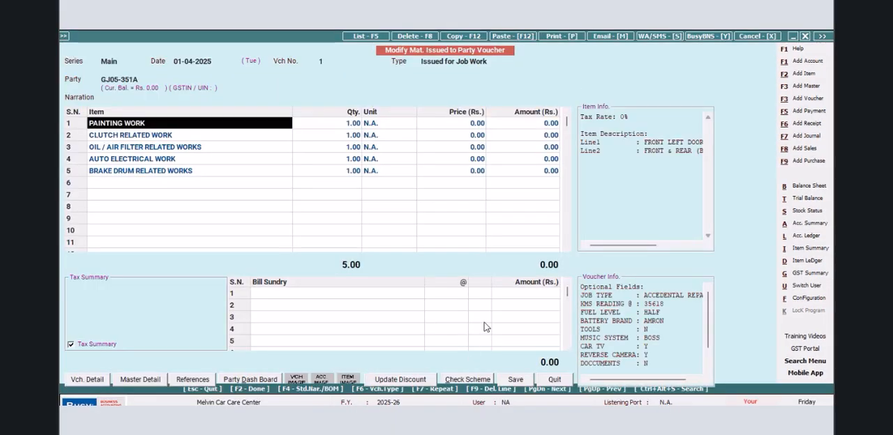
pyautogui.click(558, 37)
pyautogui.click(369, 247)
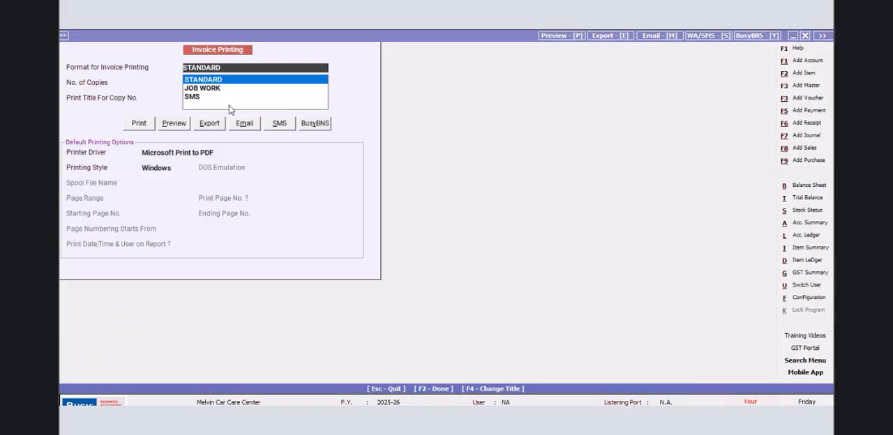
pyautogui.click(215, 89)
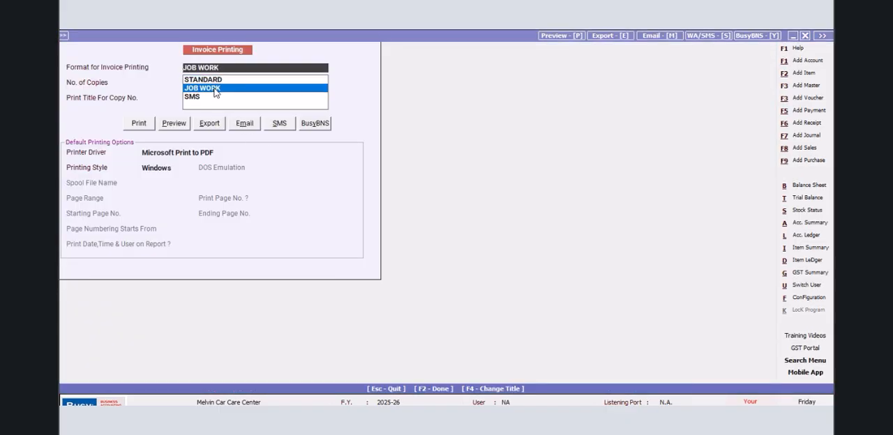
pyautogui.click(175, 124)
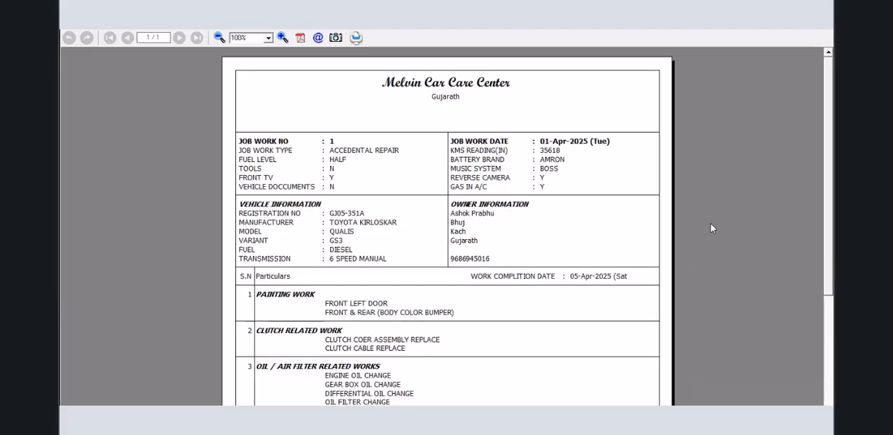
pyautogui.click(823, 34)
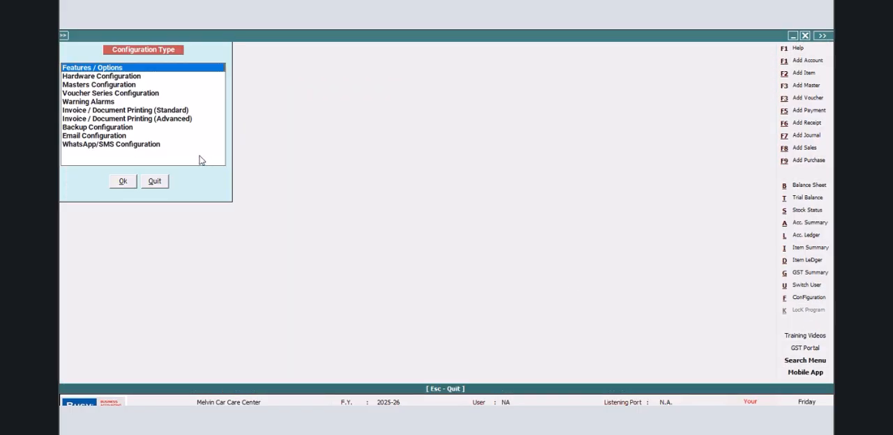
# - Reopen the JOB WORK delivery note header in the advanced document printing configuration
pyautogui.click(187, 120)
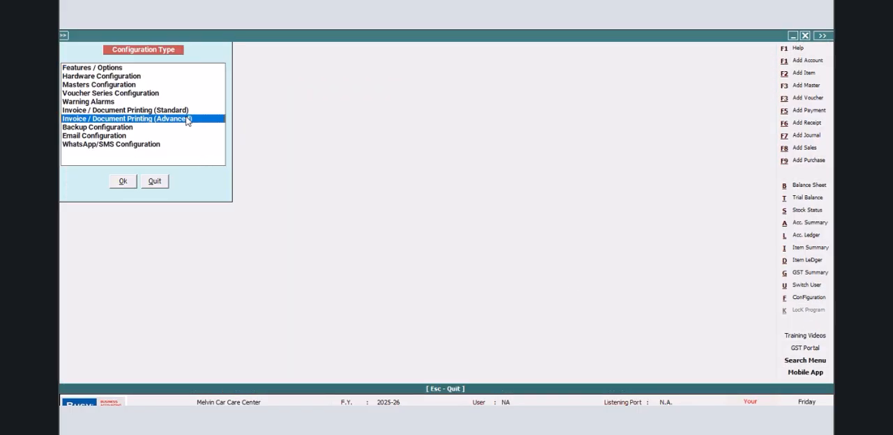
pyautogui.click(125, 184)
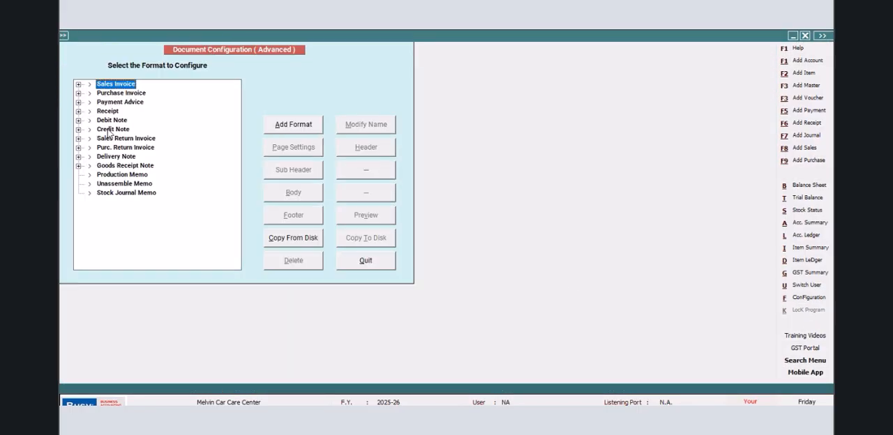
pyautogui.click(78, 158)
pyautogui.click(123, 165)
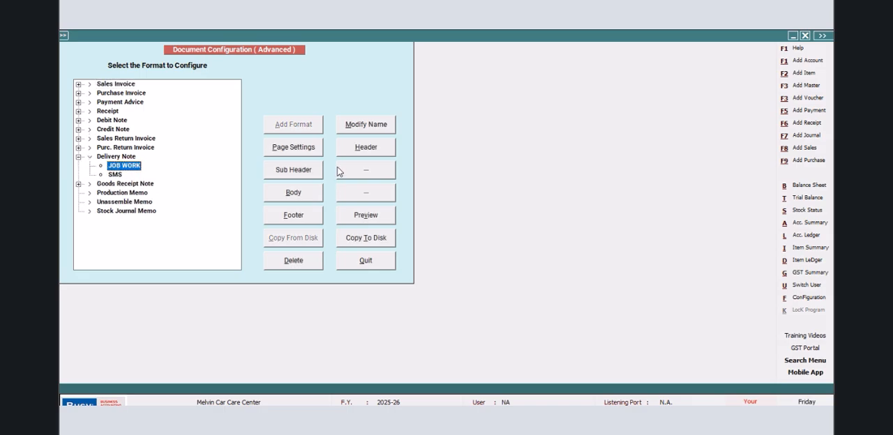
pyautogui.click(357, 149)
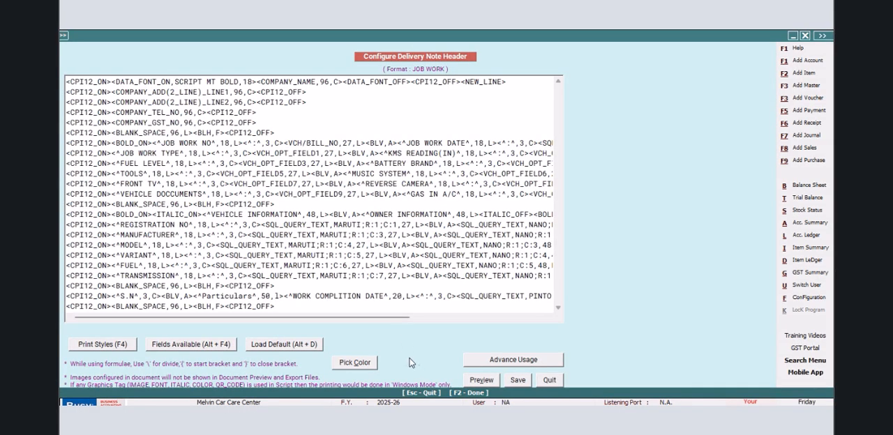
# - Set the width of the PINTO SQL_QUERY_TEXT field to 20
pyautogui.moveTo(366, 318); pyautogui.dragTo(494, 317)
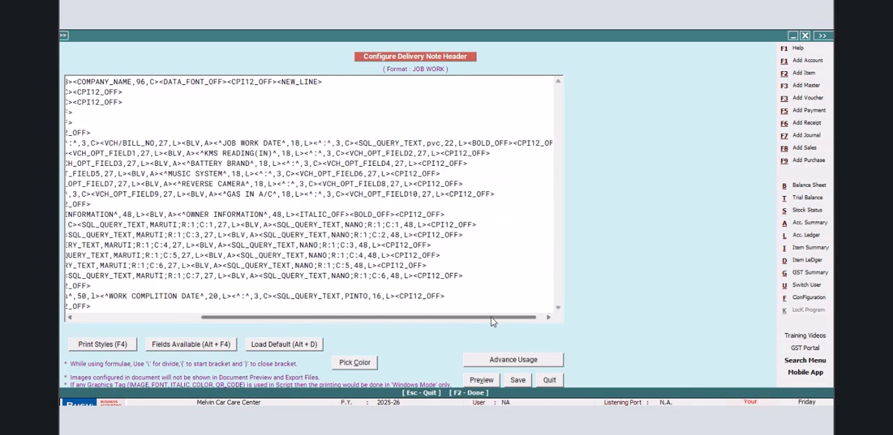
pyautogui.click(380, 297)
pyautogui.press('BackSpace')
pyautogui.press('BackSpace')
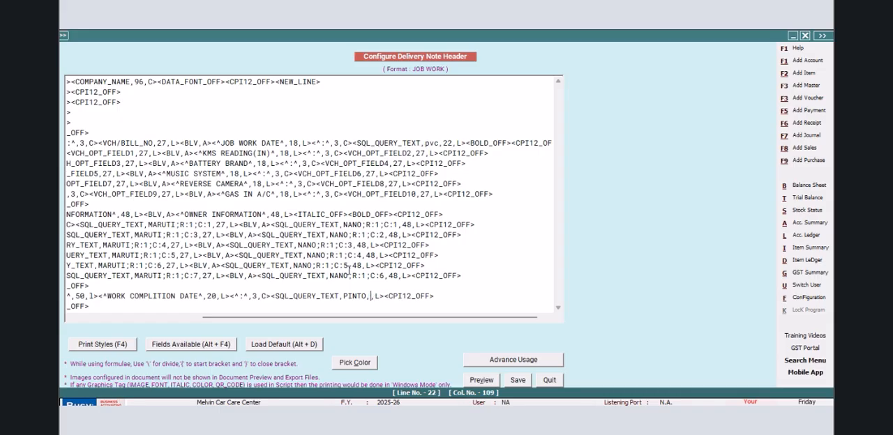
pyautogui.write('20')
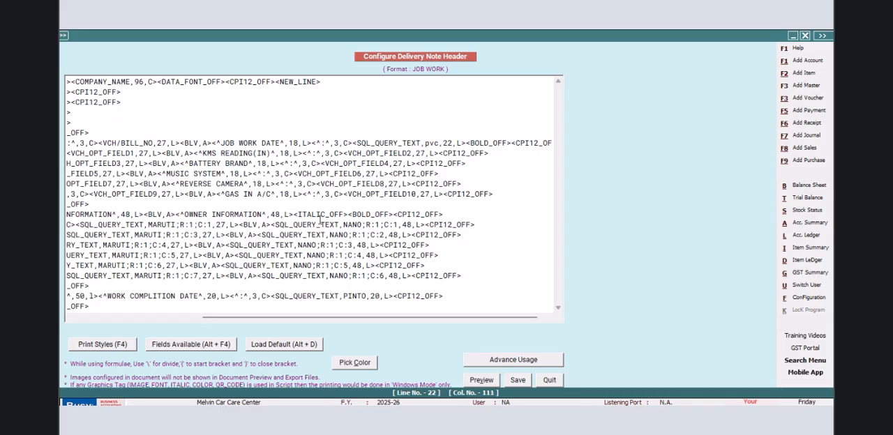
# - Enclose the WORK COMPLITION DATE label and its PINTO query field in BOLD_ON and BOLD_OFF tags, and save the header
pyautogui.click(98, 296)
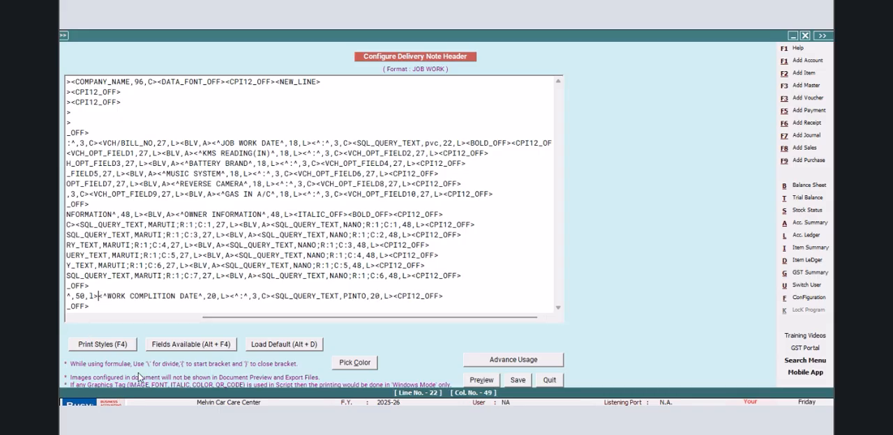
pyautogui.press('F4')
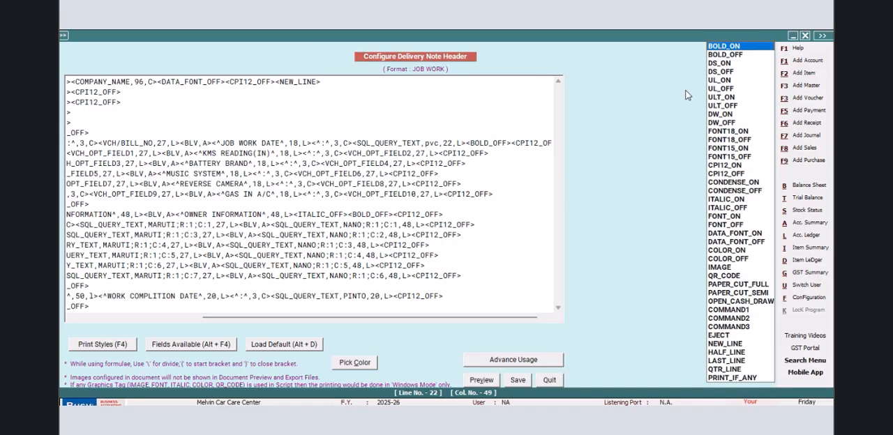
pyautogui.press('Return')
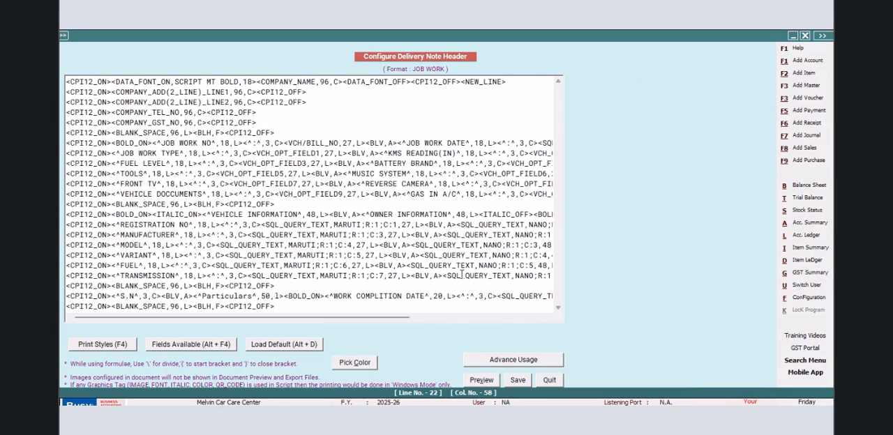
pyautogui.moveTo(406, 319); pyautogui.dragTo(535, 320)
pyautogui.click(423, 297)
pyautogui.press('F4')
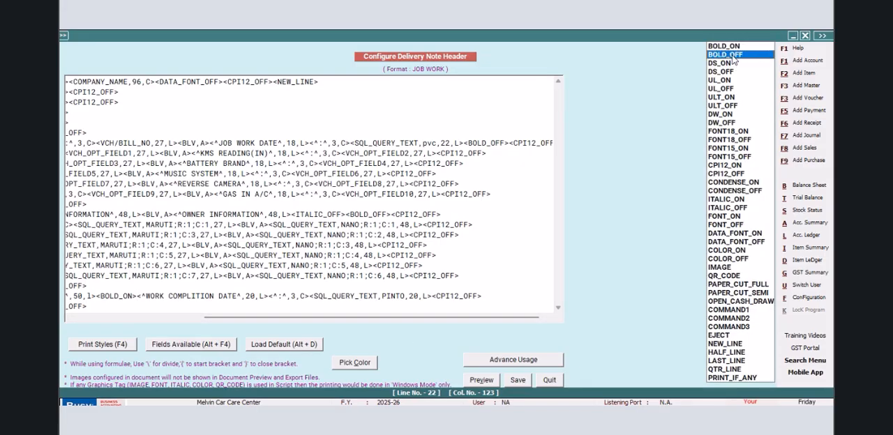
pyautogui.click(732, 59)
pyautogui.click(520, 382)
# - Return to the job work voucher and preview its delivery note to check the formatting of the work completion date
pyautogui.click(365, 265)
pyautogui.click(166, 182)
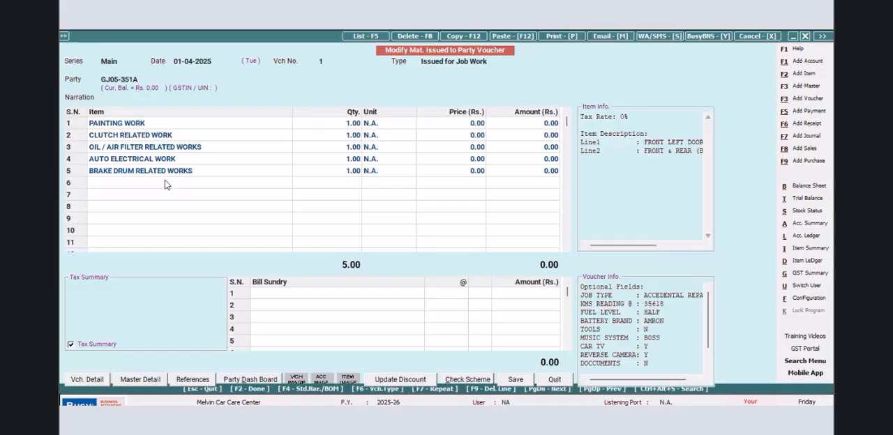
pyautogui.click(566, 37)
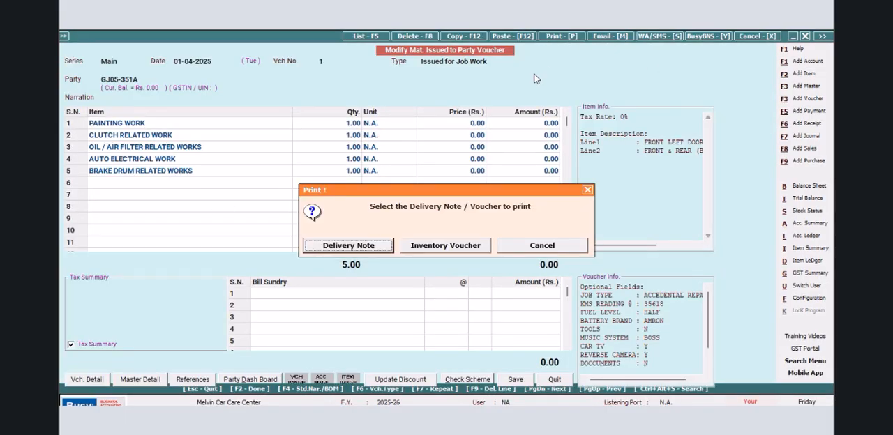
pyautogui.click(369, 250)
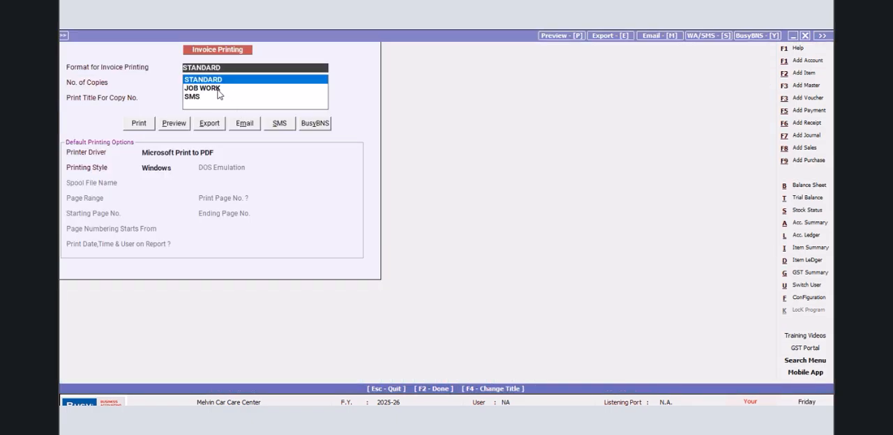
pyautogui.click(209, 89)
pyautogui.click(174, 124)
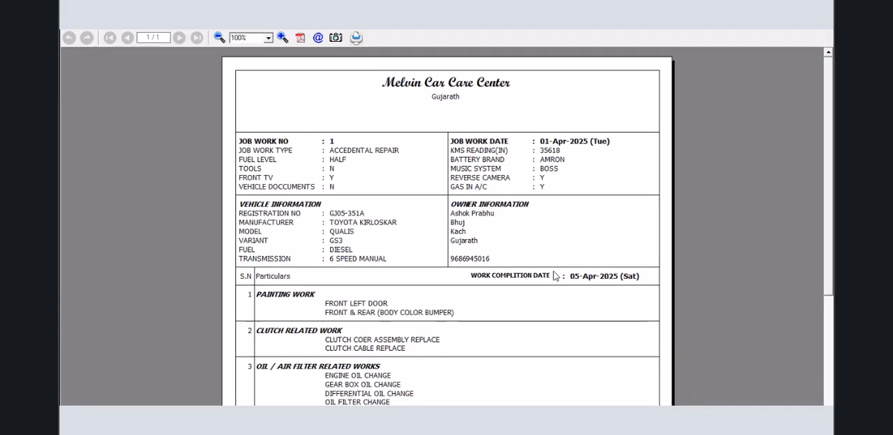
pyautogui.moveTo(832, 93); pyautogui.dragTo(832, 75)
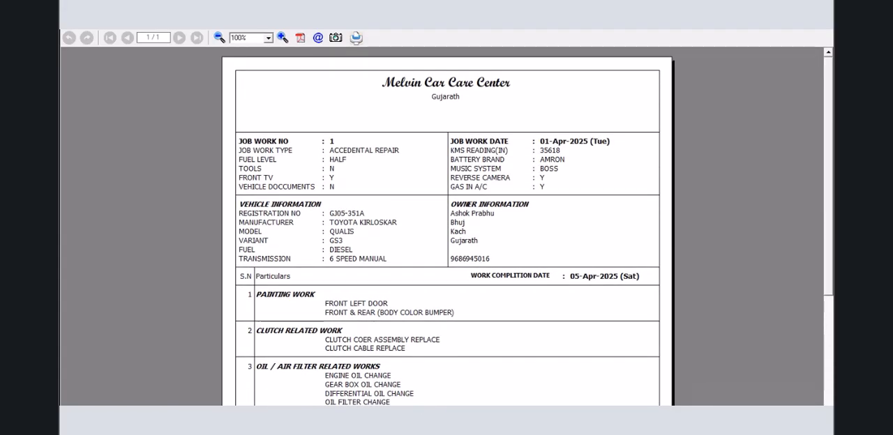
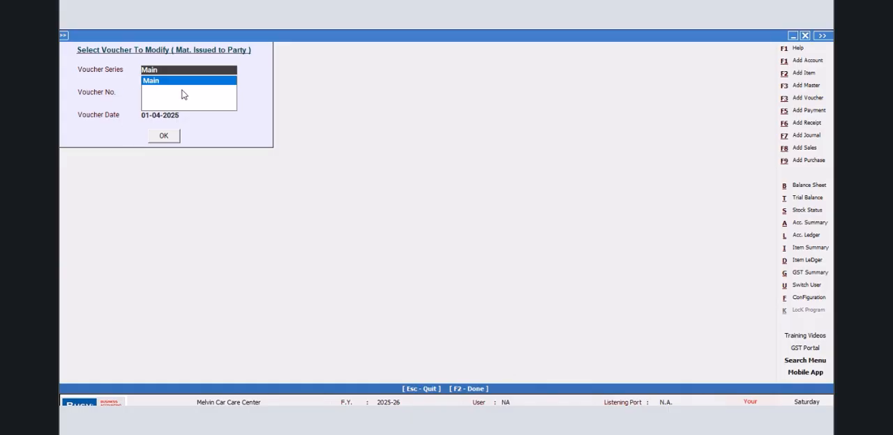
# - Open job work voucher 1 of the Main series and preview its delivery note in the JOB WORK format
pyautogui.press('Return')
pyautogui.click(154, 139)
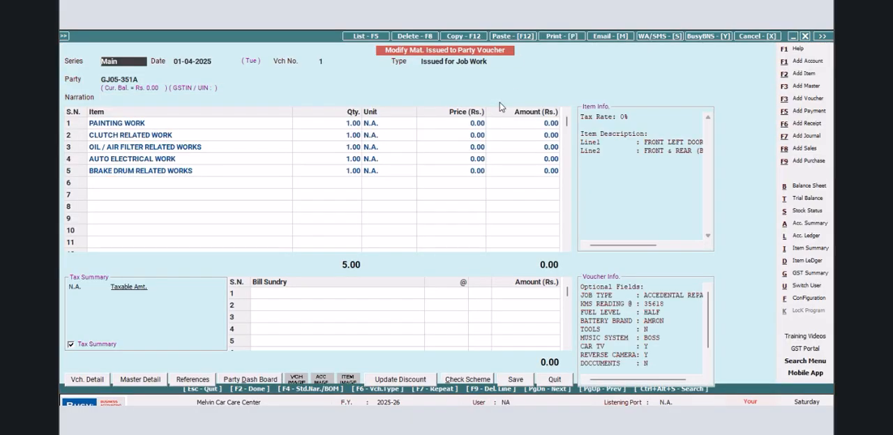
pyautogui.click(561, 36)
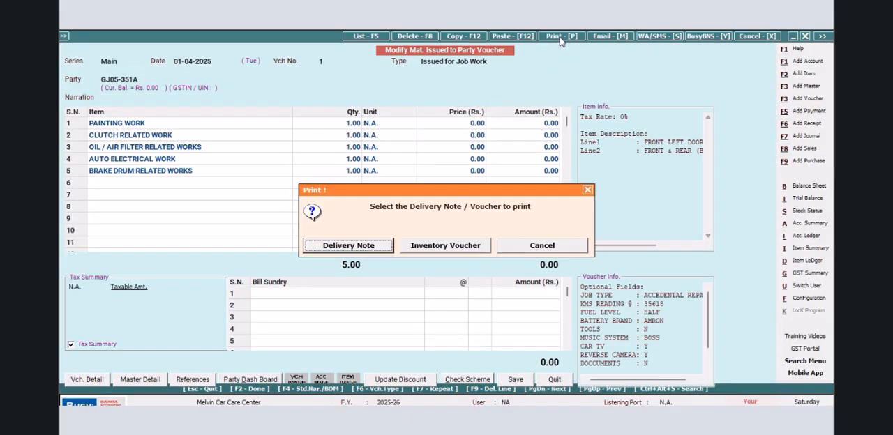
pyautogui.click(352, 244)
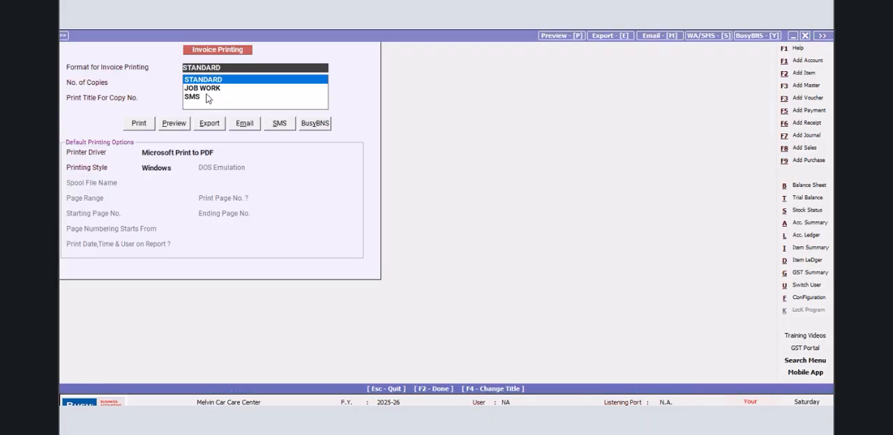
pyautogui.click(204, 89)
pyautogui.click(175, 124)
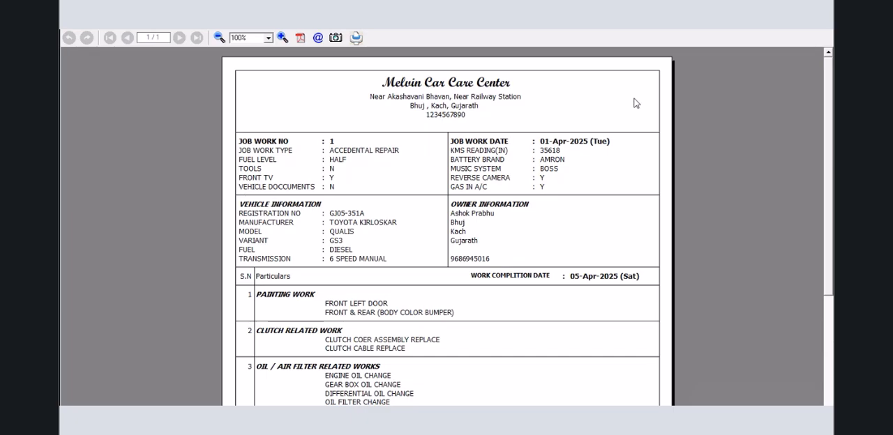
pyautogui.moveTo(827, 67)
pyautogui.mouseDown()
pyautogui.moveTo(829, 190)
pyautogui.moveTo(813, 116)
pyautogui.moveTo(813, 127)
pyautogui.mouseUp()
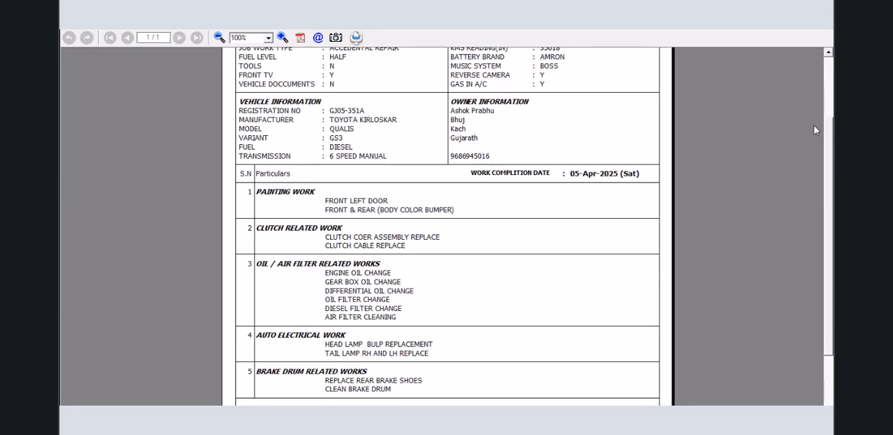
pyautogui.click(824, 35)
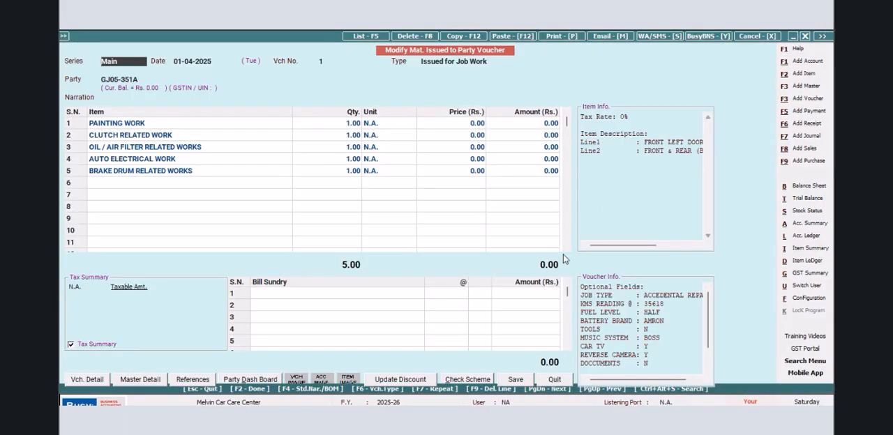
# - Open the footer of the JOB WORK delivery note format in the advanced document printing configuration
pyautogui.click(807, 297)
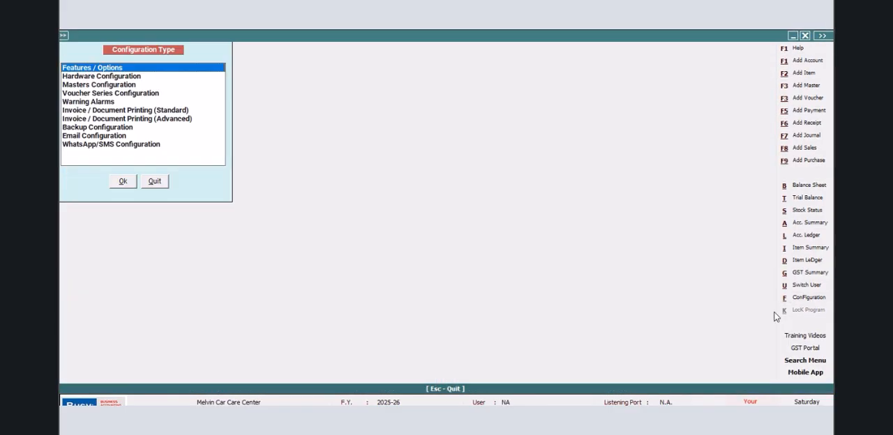
pyautogui.click(147, 119)
pyautogui.click(120, 182)
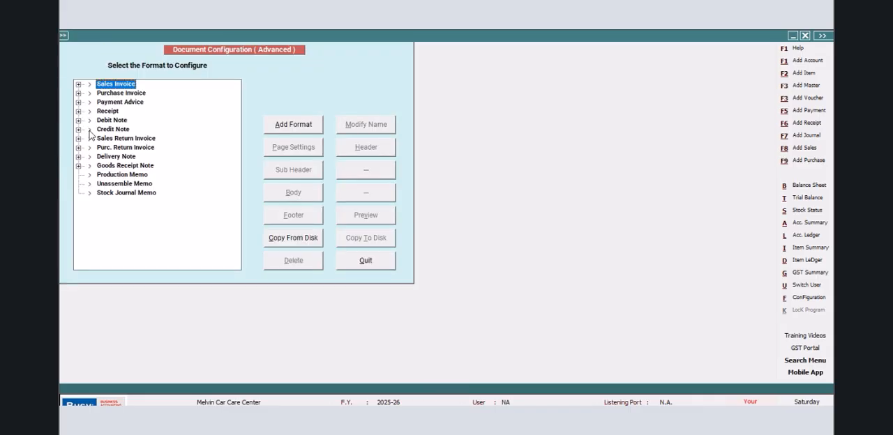
pyautogui.click(78, 157)
pyautogui.click(127, 166)
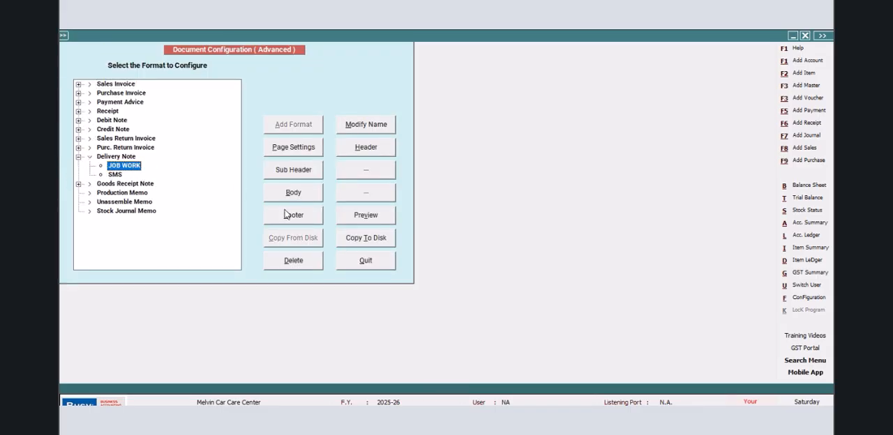
pyautogui.click(290, 215)
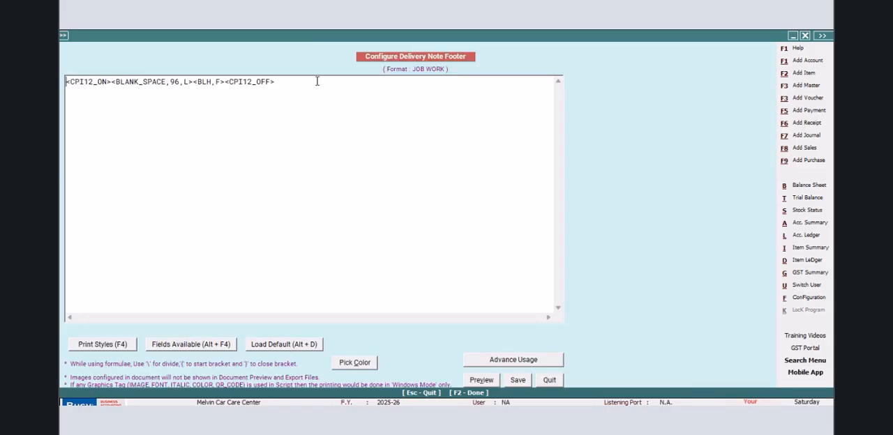
# - Add a second footer line containing a CPI12_ON and CPI12_OFF tag pair
pyautogui.click(284, 84)
pyautogui.press('Return')
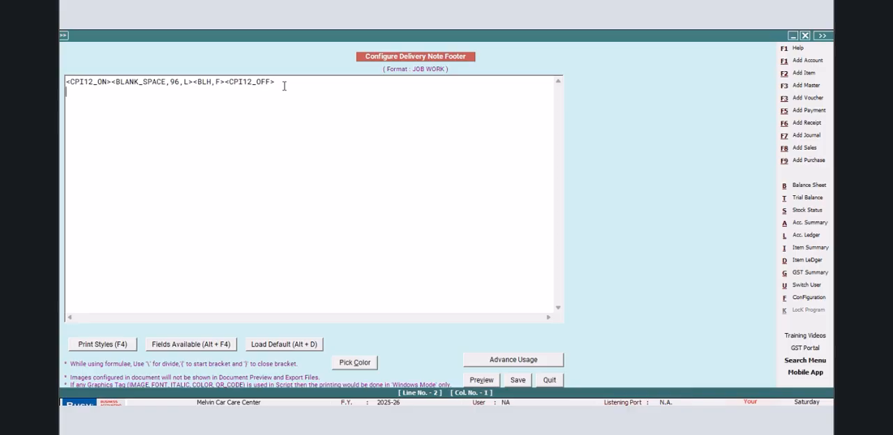
pyautogui.press('F4')
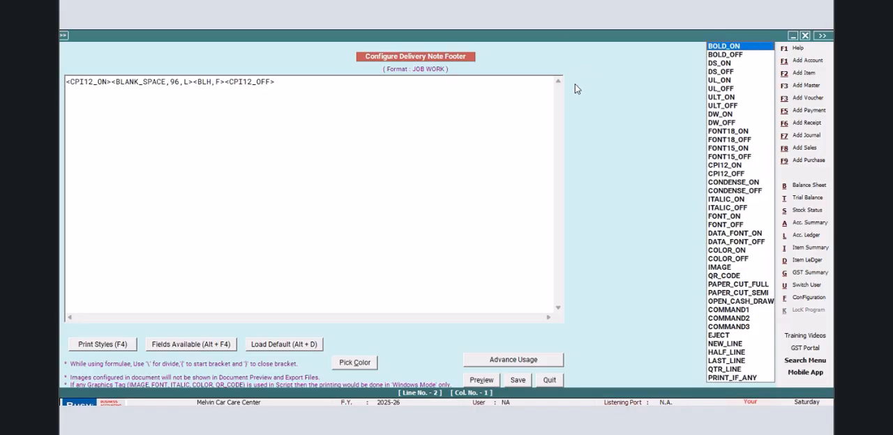
pyautogui.click(709, 167)
pyautogui.press('Return')
pyautogui.press('F4')
pyautogui.press('Down')
pyautogui.press('Return')
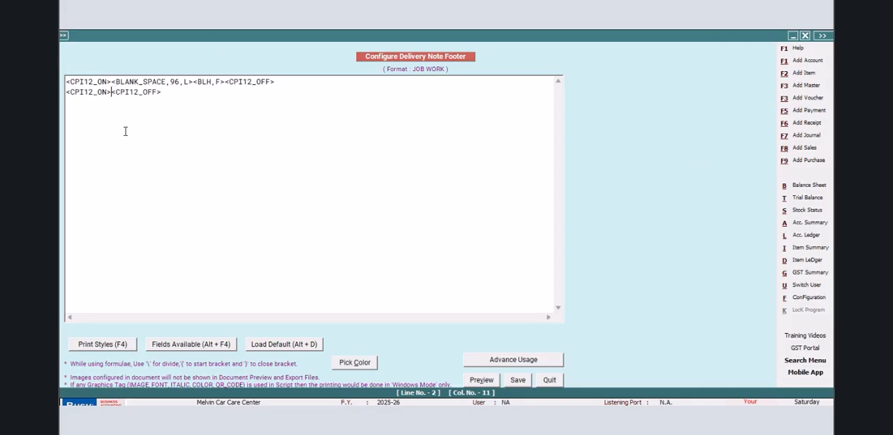
# - Enter the field <^for Melvin Care Care Center^,48,r> between the CPI12 tags of the second footer line
pyautogui.write('<^for A<')
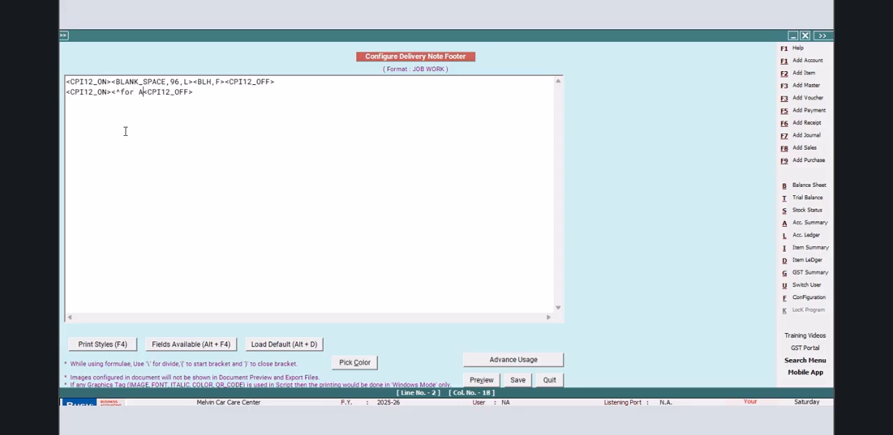
pyautogui.write('Mel')
pyautogui.press('BackSpace')
pyautogui.press('BackSpace')
pyautogui.press('BackSpace')
pyautogui.press('BackSpace')
pyautogui.write('Melvin Care Care Center')
pyautogui.press('BackSpace')
pyautogui.write('^')
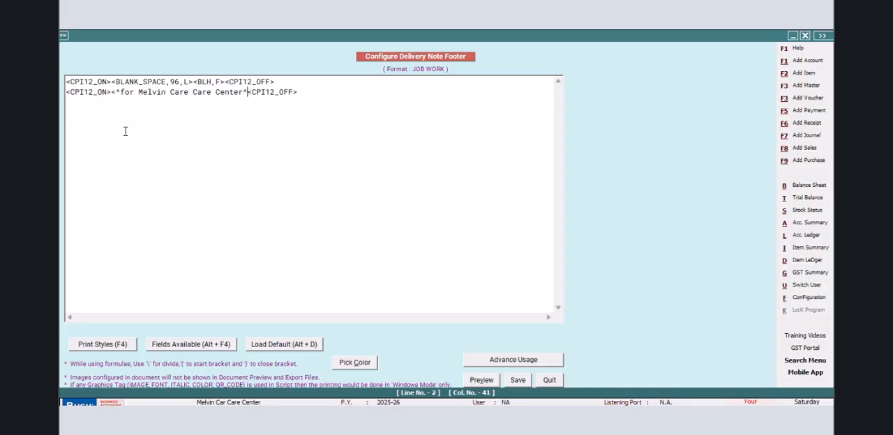
pyautogui.write(',48,r>')
# - Insert a BLANK_SPACE field with width 48 ahead of the company name text on the second footer line
pyautogui.click(110, 92)
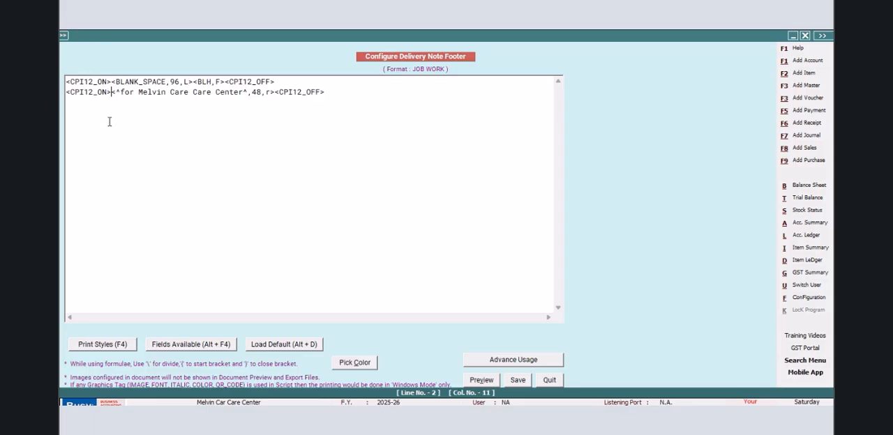
pyautogui.hotkey('alt', 'F4')
pyautogui.click(664, 207)
pyautogui.press('Return')
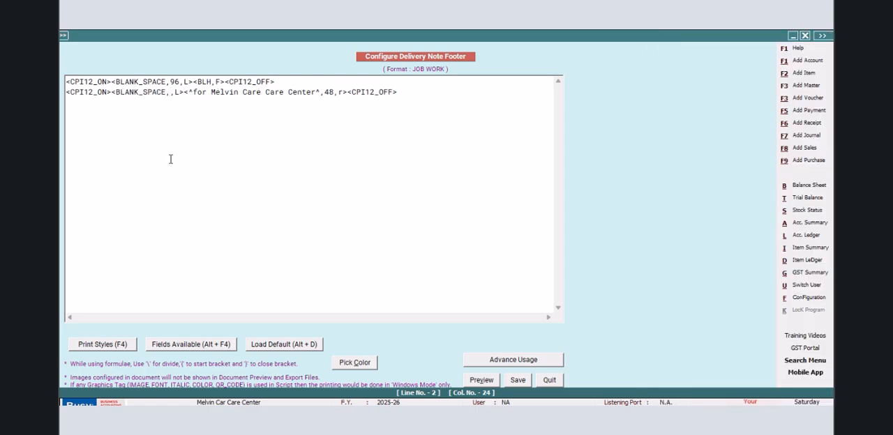
pyautogui.write('48')
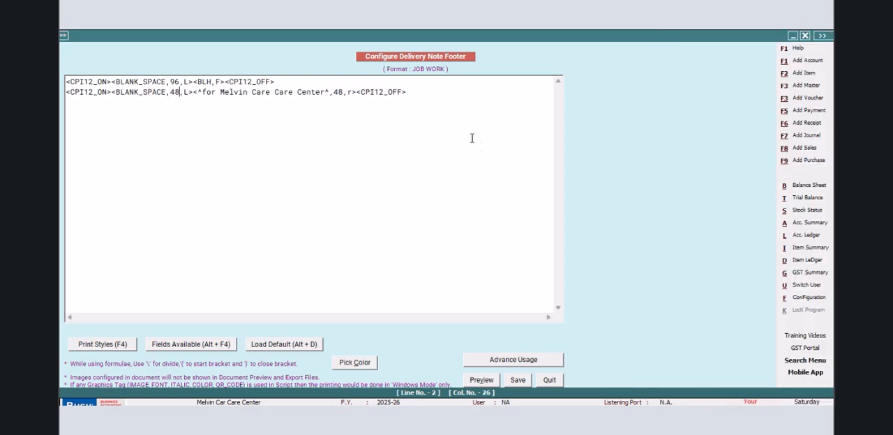
# - Add a third footer line with CPI12 tags enclosing the pasted field <^Specific Instructions by Vehicle Owner^,48,L>
pyautogui.press('Return')
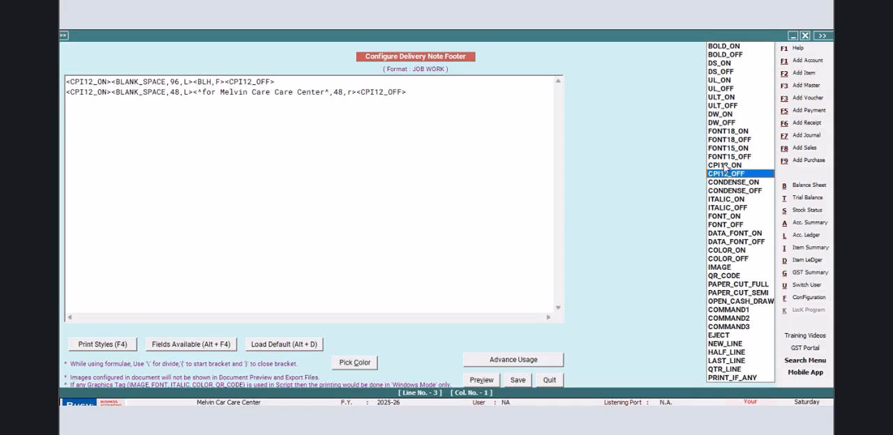
pyautogui.click(721, 165)
pyautogui.press('Down')
pyautogui.press('Return')
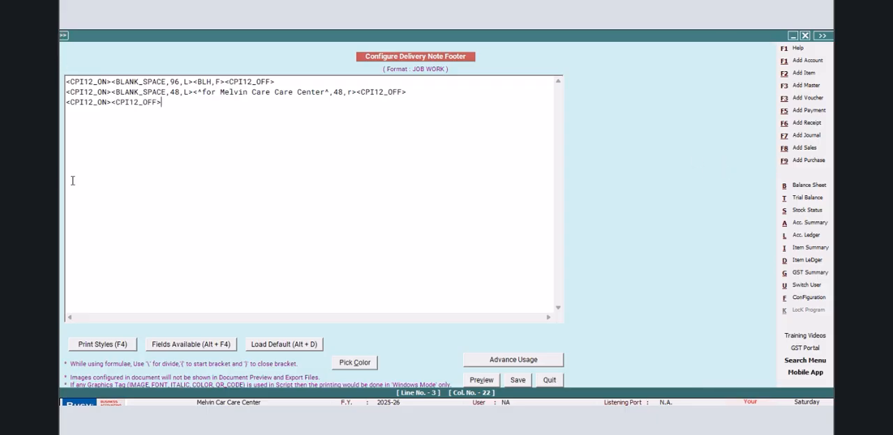
pyautogui.click(111, 110)
pyautogui.write('<^Specific Instructions by Vehicle Owner^,48,L>')
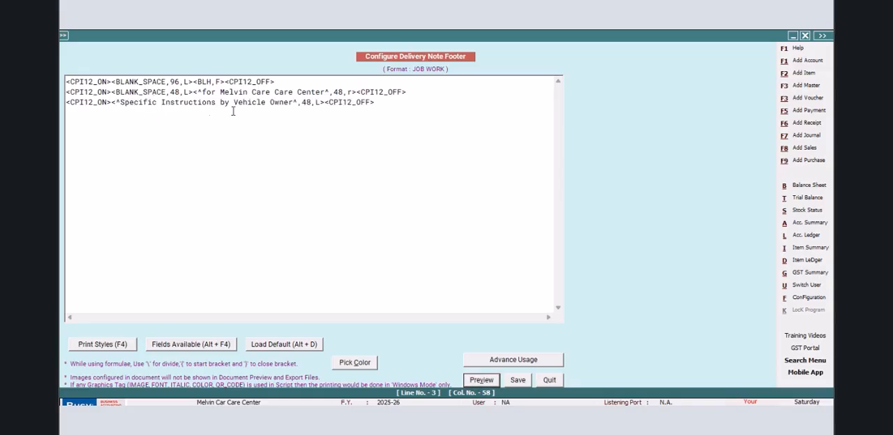
# - Leave two blank lines below the specific instructions line and add a CPI12_ON and CPI12_OFF tag pair on line 6
pyautogui.click(384, 102)
pyautogui.press('Return')
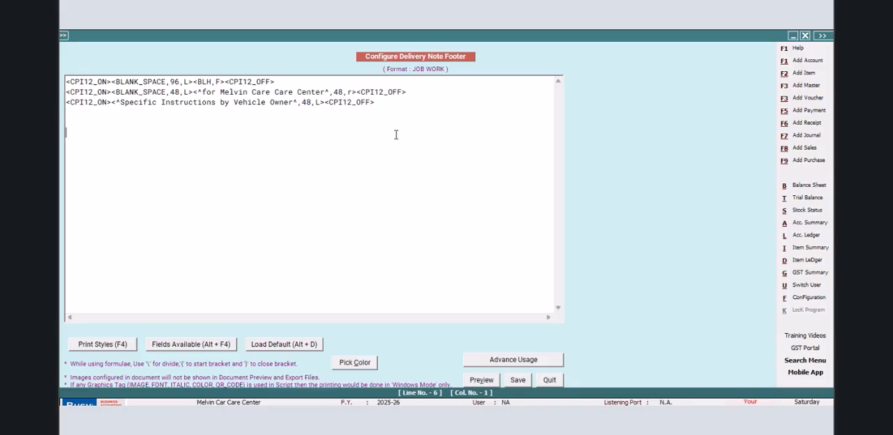
pyautogui.press('F4')
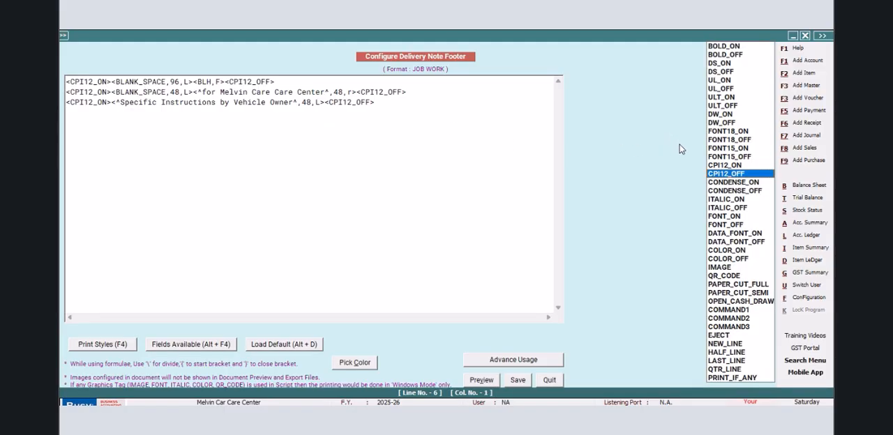
pyautogui.press('Return')
pyautogui.press('F4')
pyautogui.press('Down')
pyautogui.press('Return')
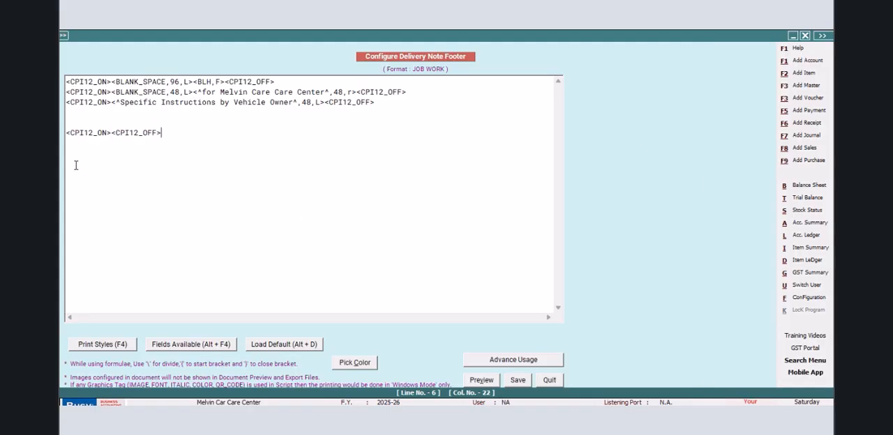
# - Enter the text field Signature of the Vehicle Owner with width 48 and alignment L between the CPI12 tags on line 6
pyautogui.write('<^Signature of the Vehicle Owner')
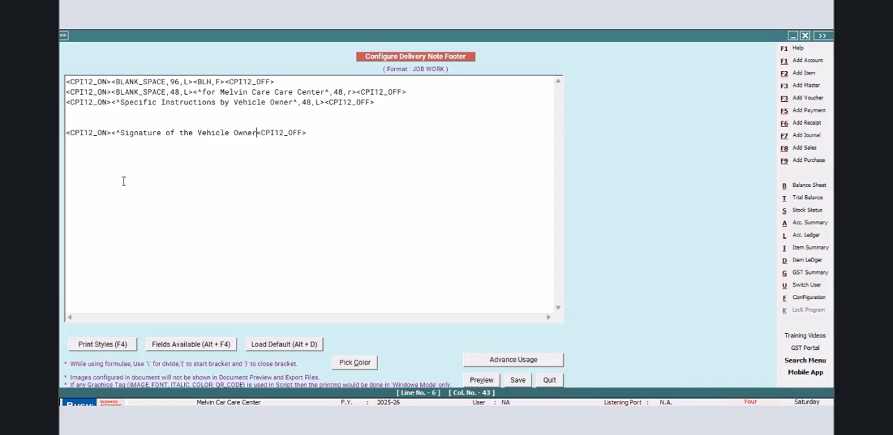
pyautogui.write('^')
pyautogui.write(',48')
pyautogui.write(',L')
pyautogui.write('><^')
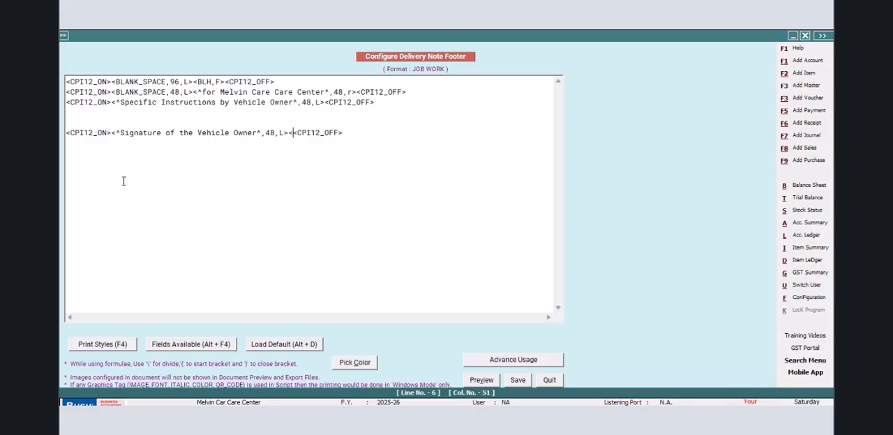
pyautogui.write('Authorised ')
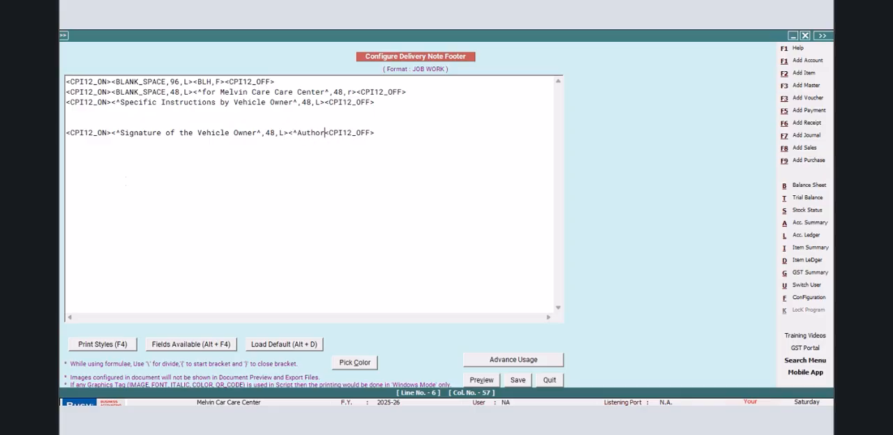
pyautogui.write('Sig')
pyautogui.write('nagtor')
# - Add the field <^Authorised Signatory^,48,R> after the vehicle owner signature field on the same footer line
pyautogui.press('BackSpace')
pyautogui.press('BackSpace')
pyautogui.press('BackSpace')
pyautogui.press('BackSpace')
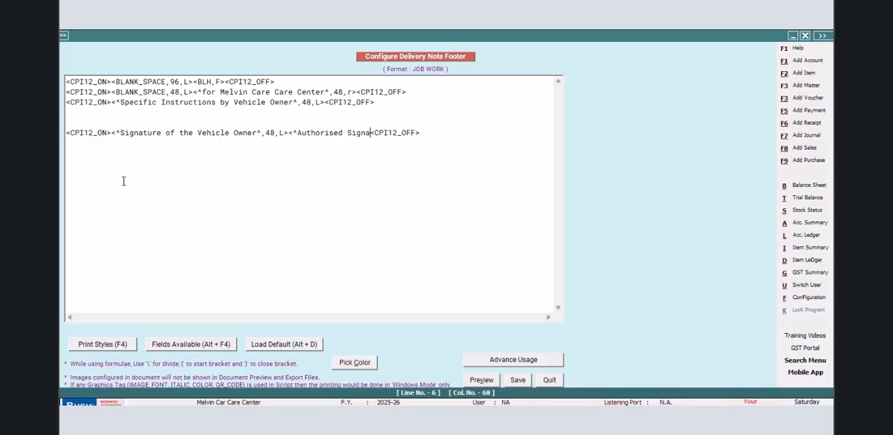
pyautogui.write('tory')
pyautogui.write('^,48')
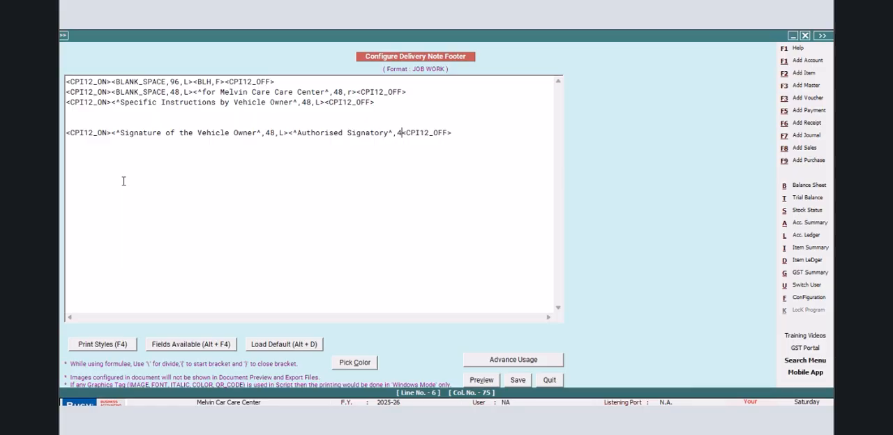
pyautogui.write(',R>')
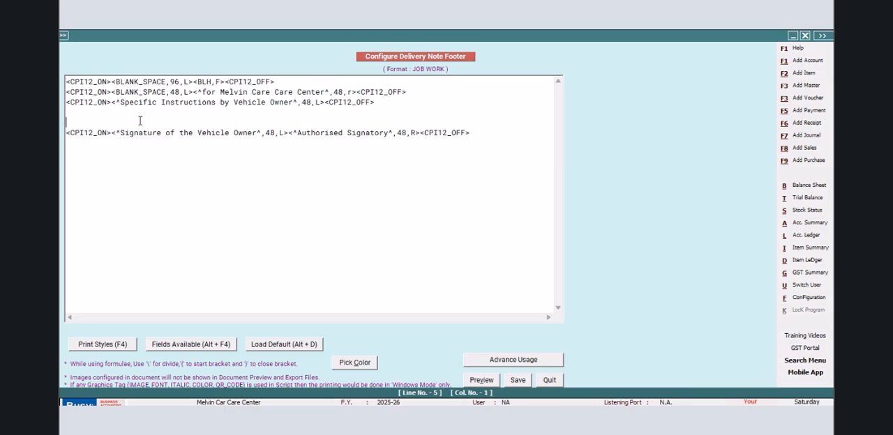
# - Add another blank line above the signature line, then save the footer and return to the voucher
pyautogui.press('Return')
pyautogui.click(518, 379)
pyautogui.click(357, 259)
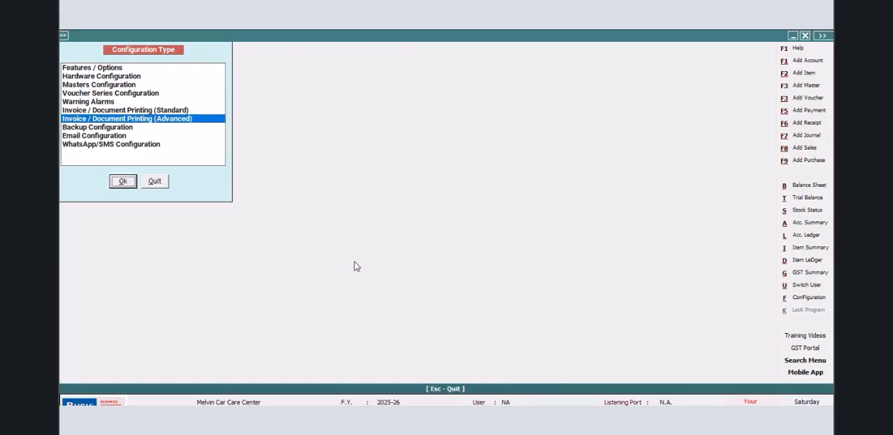
pyautogui.click(166, 180)
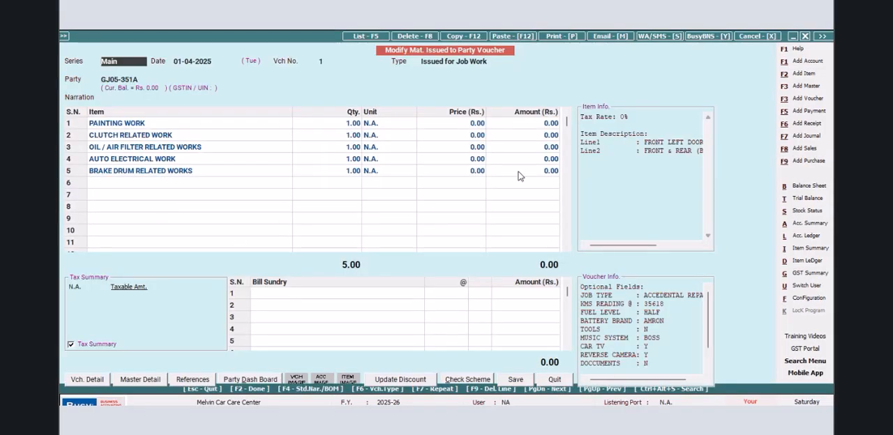
# - Preview the voucher's delivery note in the JOB WORK format to check the instruction and signature lines in the footer
pyautogui.click(556, 39)
pyautogui.click(363, 244)
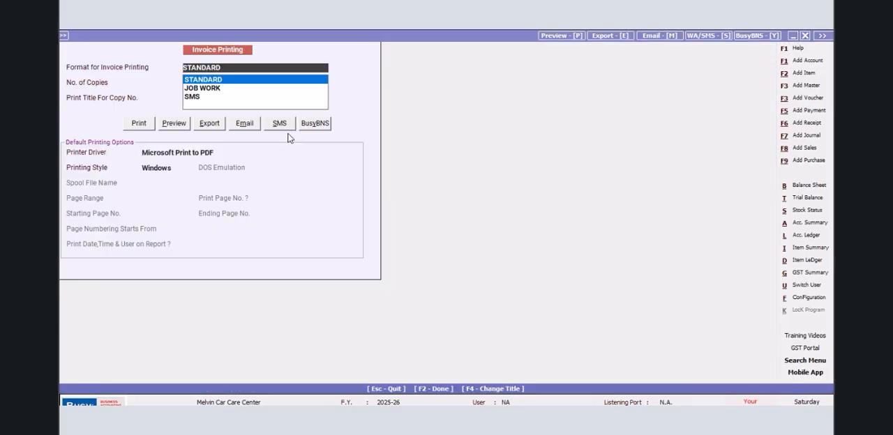
pyautogui.click(211, 88)
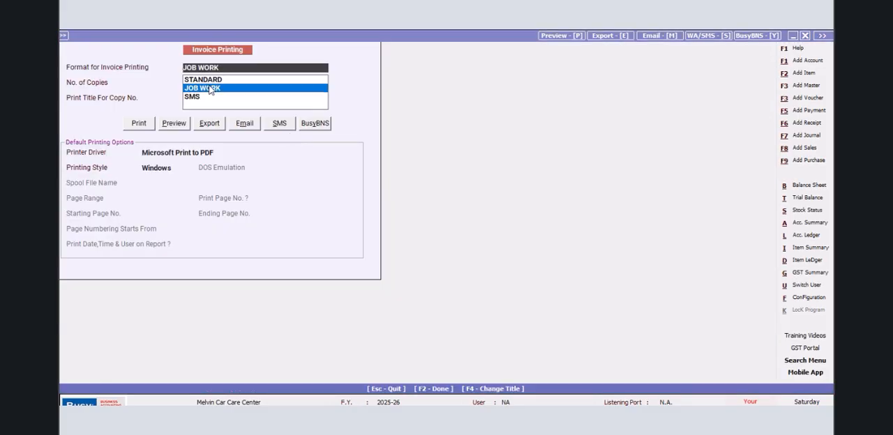
pyautogui.click(176, 125)
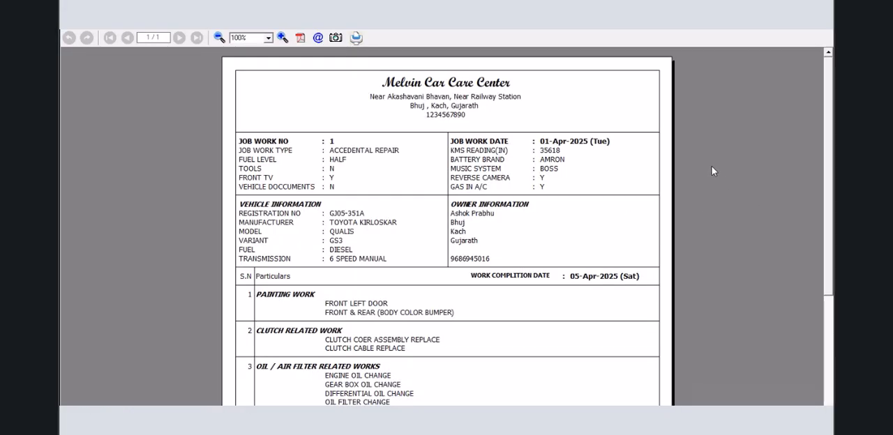
pyautogui.moveTo(828, 69)
pyautogui.mouseDown()
pyautogui.moveTo(830, 234)
pyautogui.moveTo(797, 69)
pyautogui.moveTo(793, 219)
pyautogui.mouseUp()
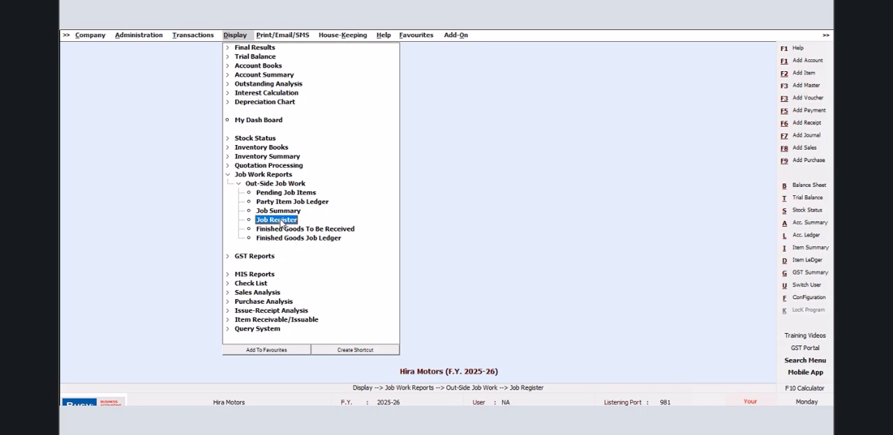
# - Generate the out-side Pending Job Items report for all parties, with Due entries, all job IDs and report date 12-04-2025
pyautogui.click(282, 194)
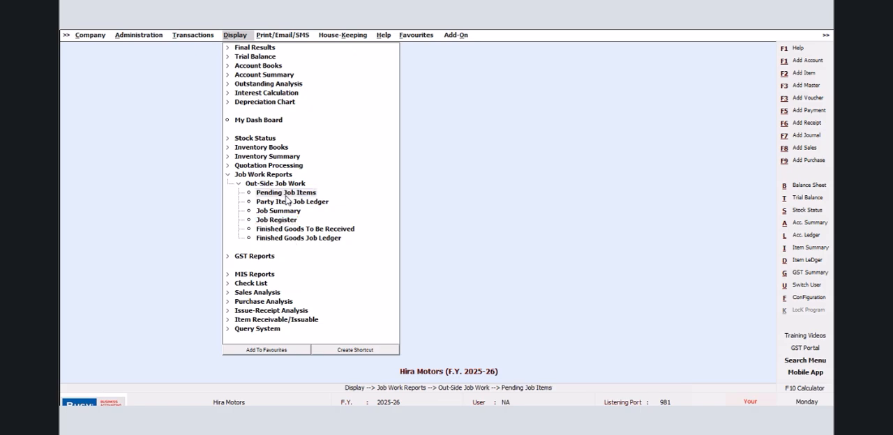
pyautogui.press('Right')
pyautogui.press('Return')
pyautogui.click(402, 256)
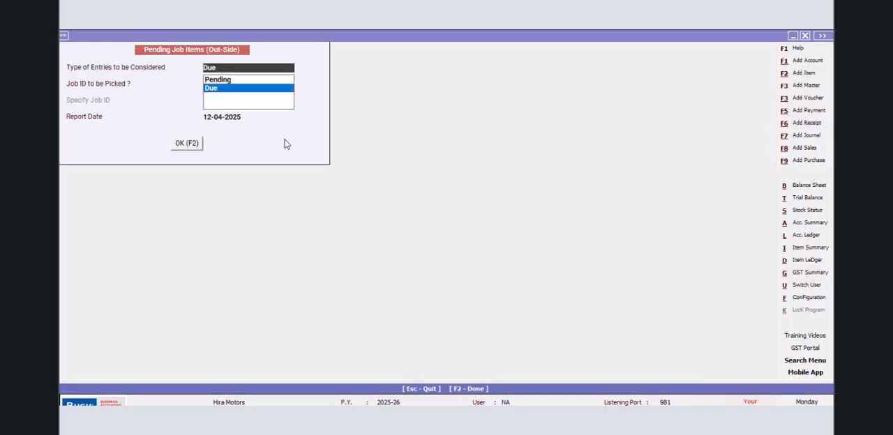
pyautogui.press('Return')
pyautogui.press('Return')
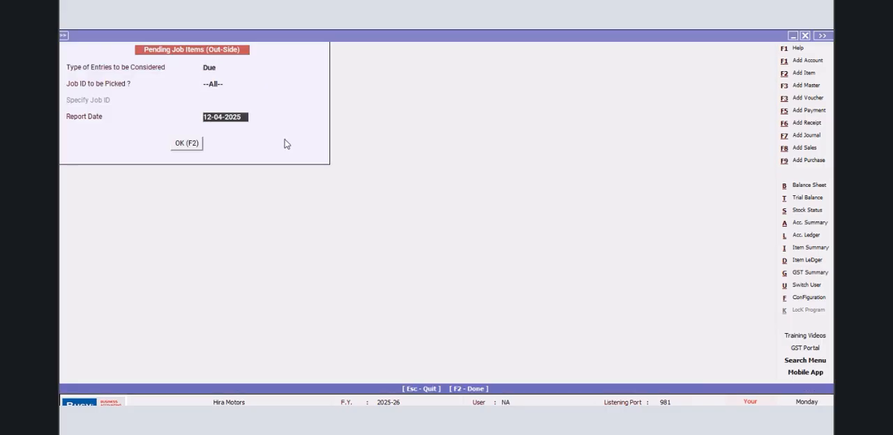
pyautogui.press('Return')
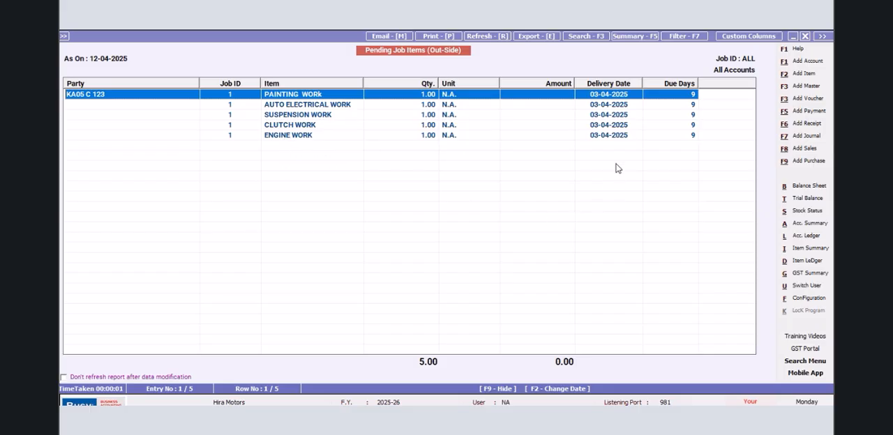
# - Check the delivery dates of the pending job items and close the report
pyautogui.moveTo(609, 134); pyautogui.dragTo(606, 96)
pyautogui.click(805, 37)
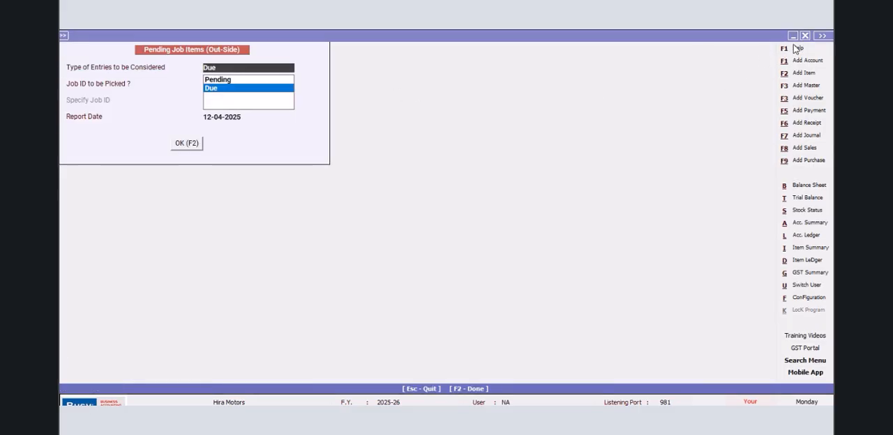
pyautogui.click(805, 37)
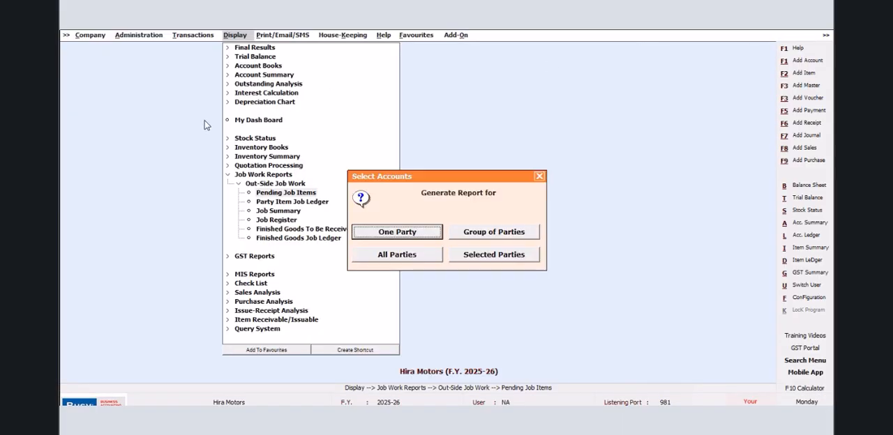
pyautogui.click(535, 179)
pyautogui.click(542, 189)
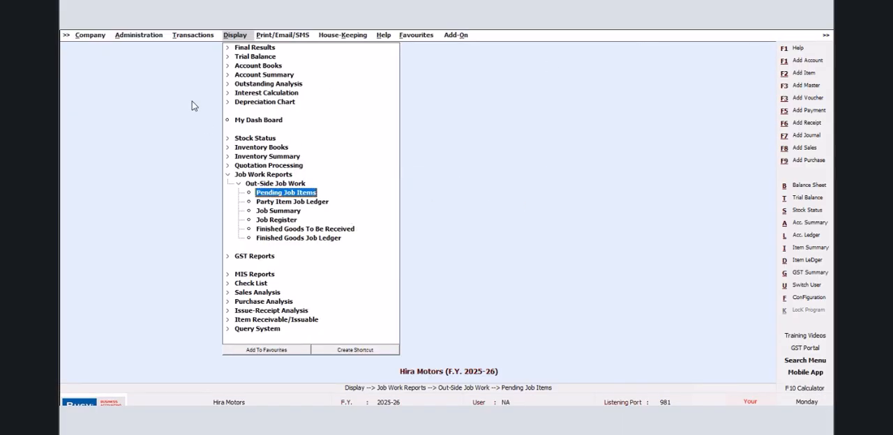
# - Start a Mat. Rcvd. from Party voucher dated 03-04-2025, type Rcvd. after Job Work, for party KA05 C 123
pyautogui.click(180, 37)
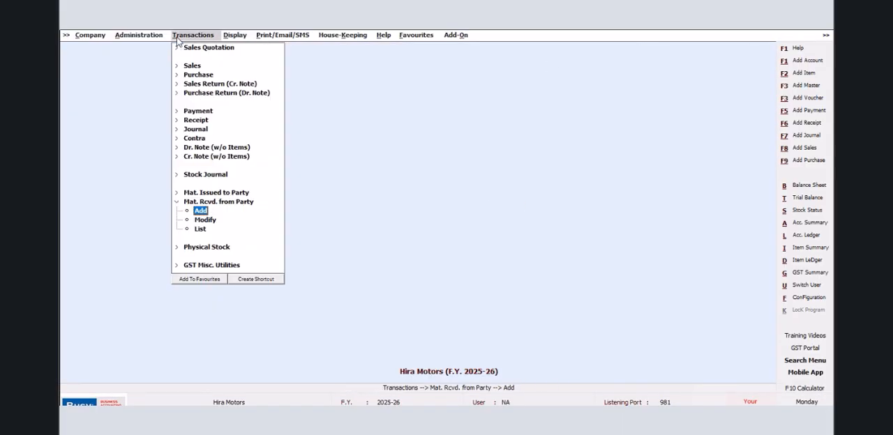
pyautogui.click(202, 211)
pyautogui.write('03')
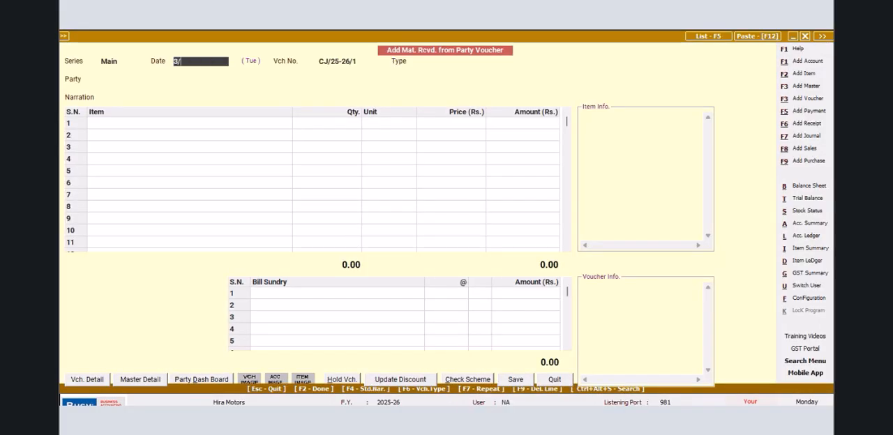
pyautogui.press('Return')
pyautogui.press('Return')
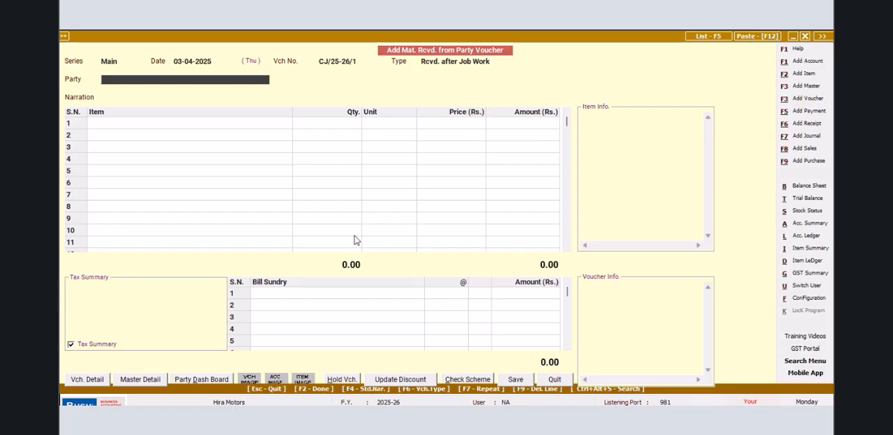
pyautogui.write('KA')
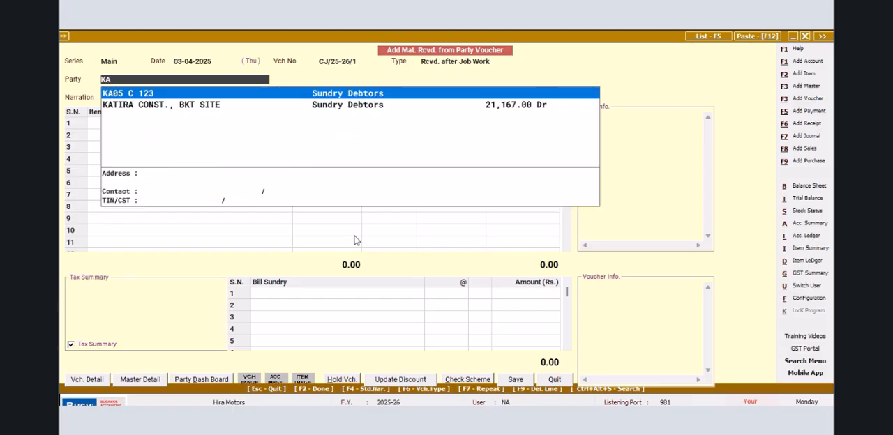
pyautogui.press('Return')
# - Add PAINTING WORk with quantity 1 as the first item, consuming its pending quantity of 1 under job ID 1
pyautogui.press('Return')
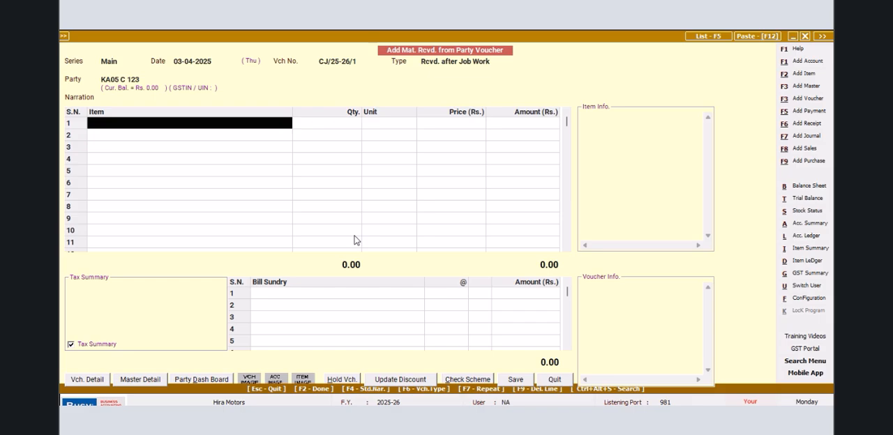
pyautogui.write('P')
pyautogui.press('Return')
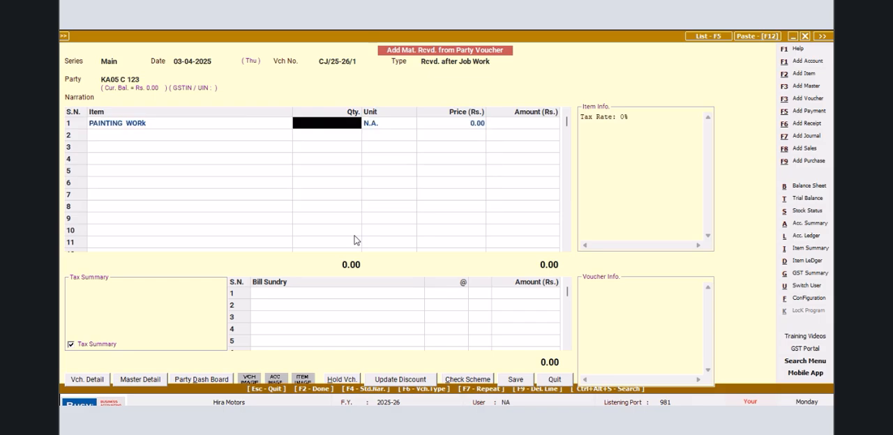
pyautogui.write('1')
pyautogui.press('Return')
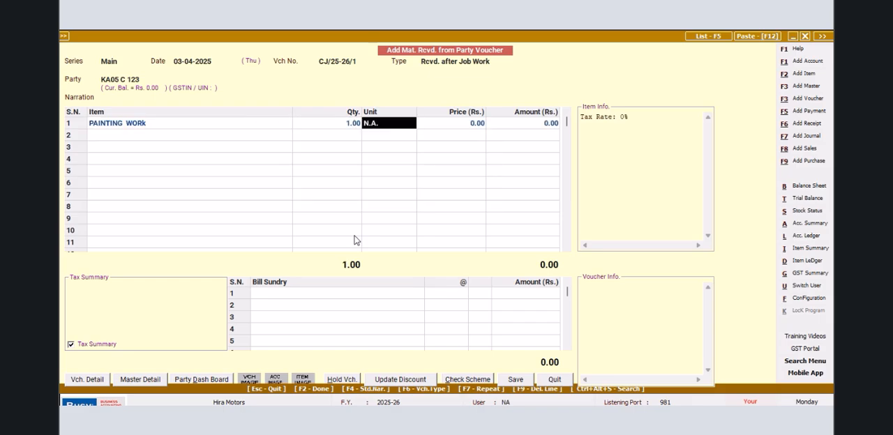
pyautogui.press('Return')
pyautogui.press('Return')
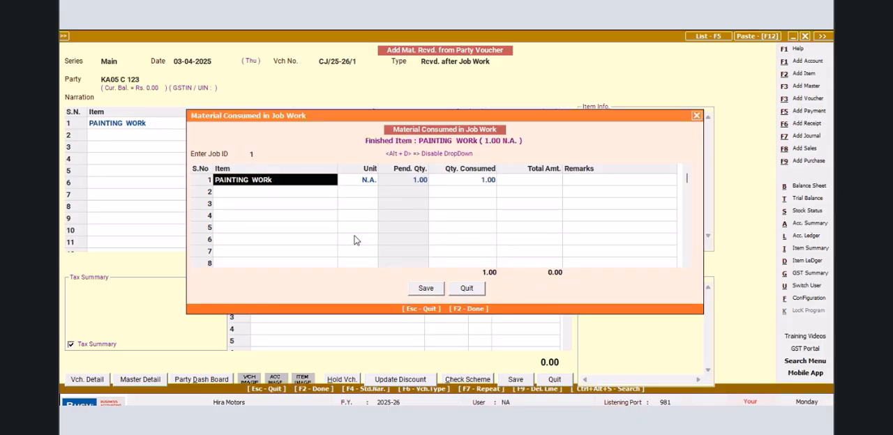
pyautogui.click(423, 291)
pyautogui.press('Return')
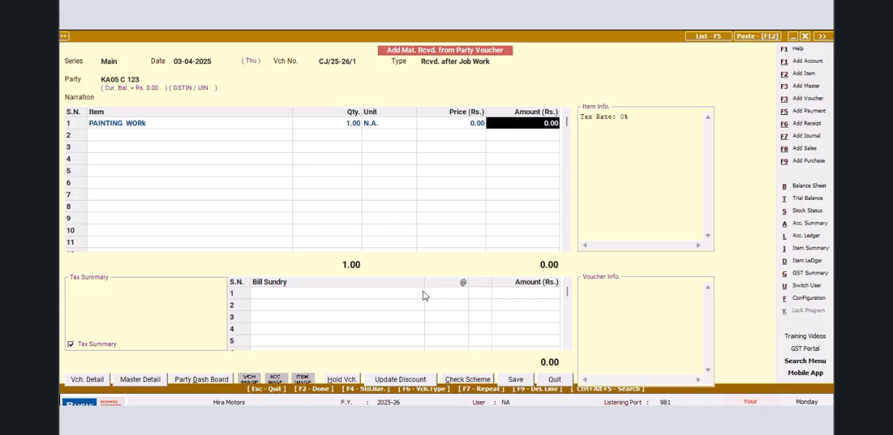
pyautogui.press('Return')
# - Add AUTO ELECTRICAL WORK with quantity 1 as the second item and save its consumed quantity of 1 against job ID 1
pyautogui.write('a')
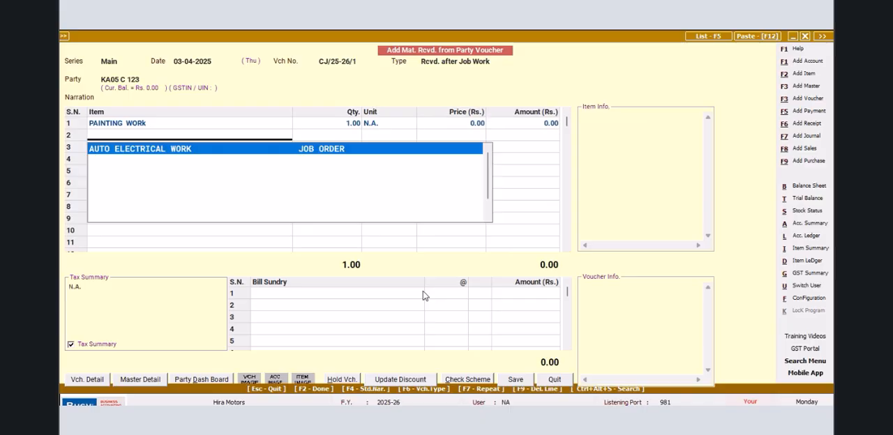
pyautogui.press('Return')
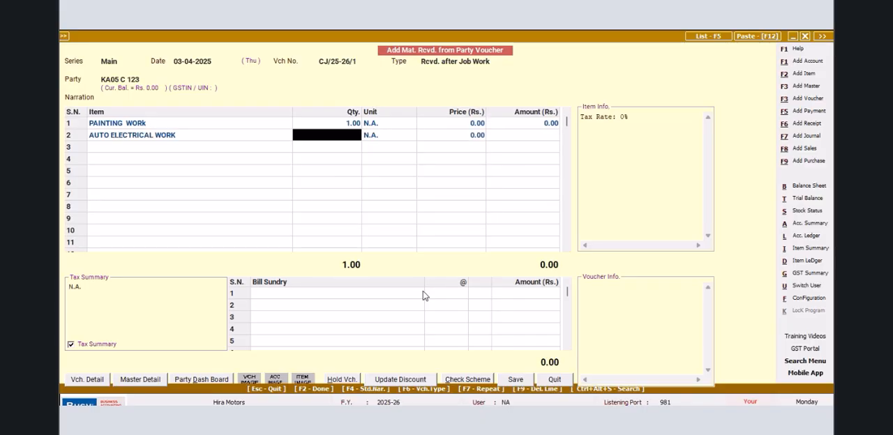
pyautogui.write('1')
pyautogui.press('Return')
pyautogui.press('Return')
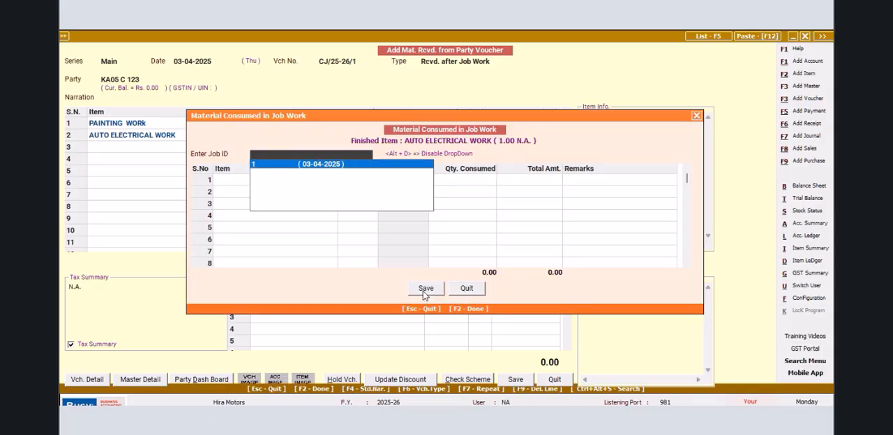
pyautogui.press('Return')
pyautogui.press('Return')
pyautogui.press('Return')
pyautogui.press('Return')
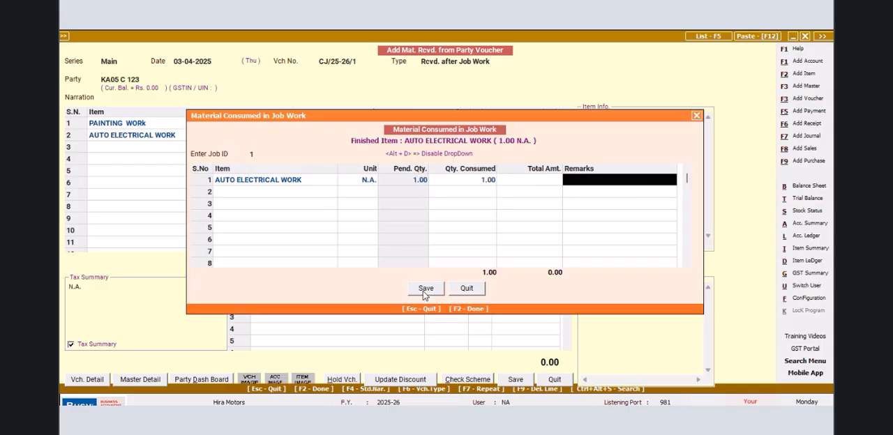
pyautogui.click(424, 293)
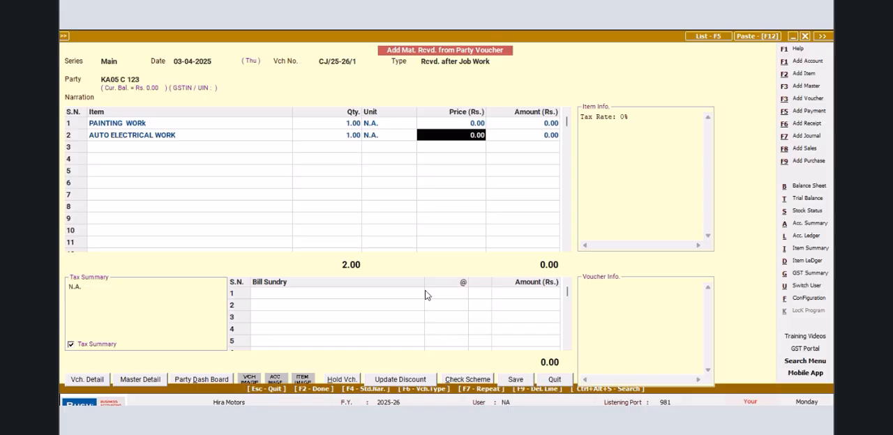
pyautogui.press('Return')
pyautogui.press('Return')
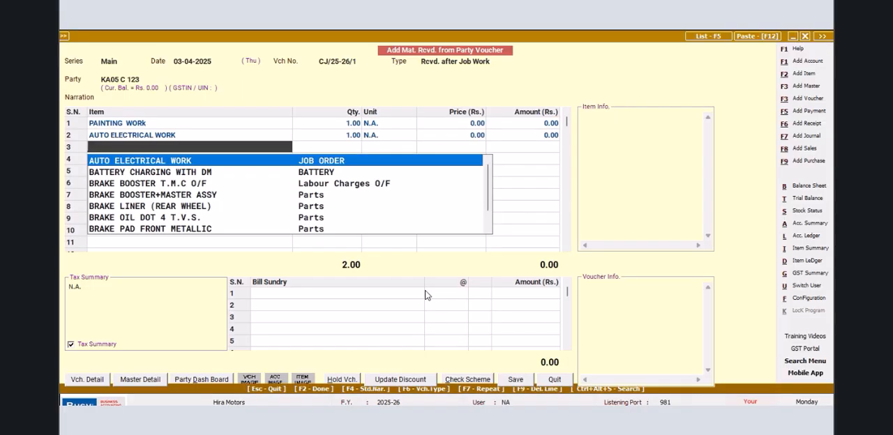
# - Add SUSPENSION WORK with quantity 1 as the third item and save its consumed quantity of 1 against job ID 1
pyautogui.write('S')
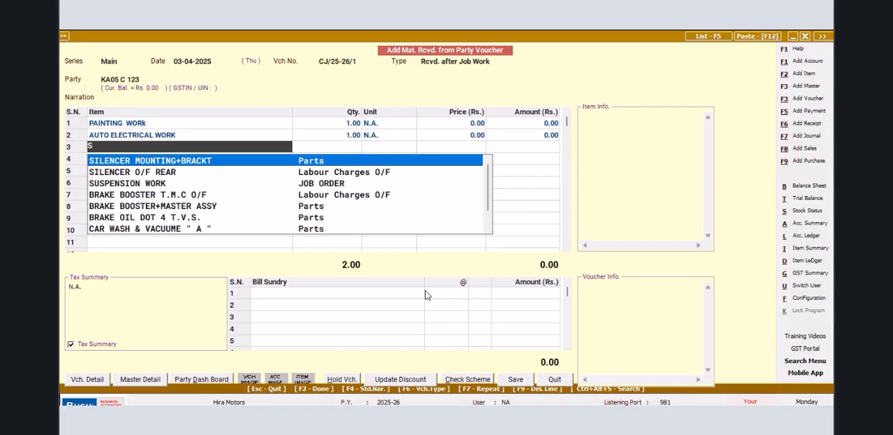
pyautogui.press('Down')
pyautogui.press('Down')
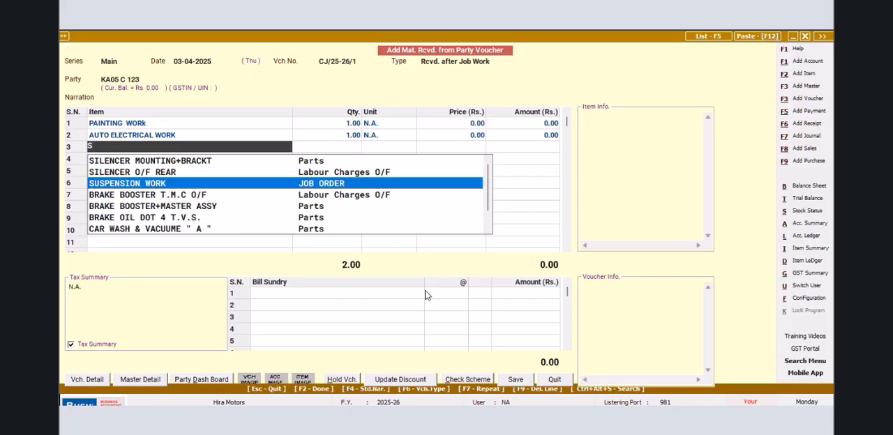
pyautogui.press('Return')
pyautogui.write('1')
pyautogui.press('Return')
pyautogui.press('Return')
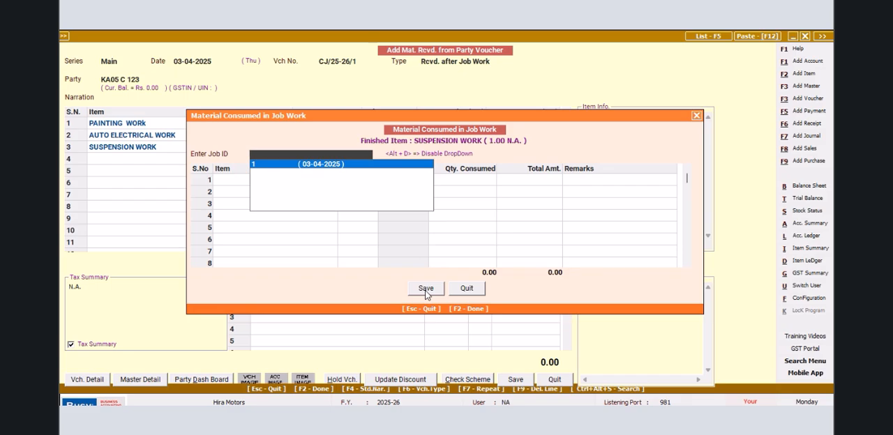
pyautogui.press('Return')
pyautogui.press('Return')
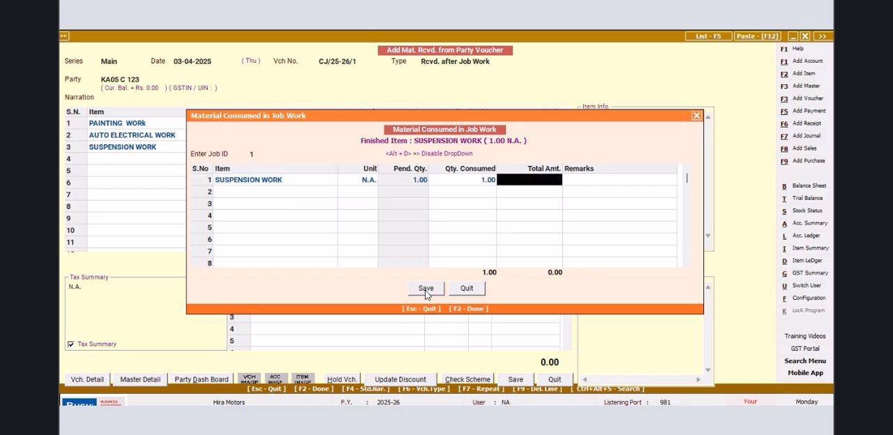
pyautogui.click(425, 288)
pyautogui.press('Return')
pyautogui.press('Return')
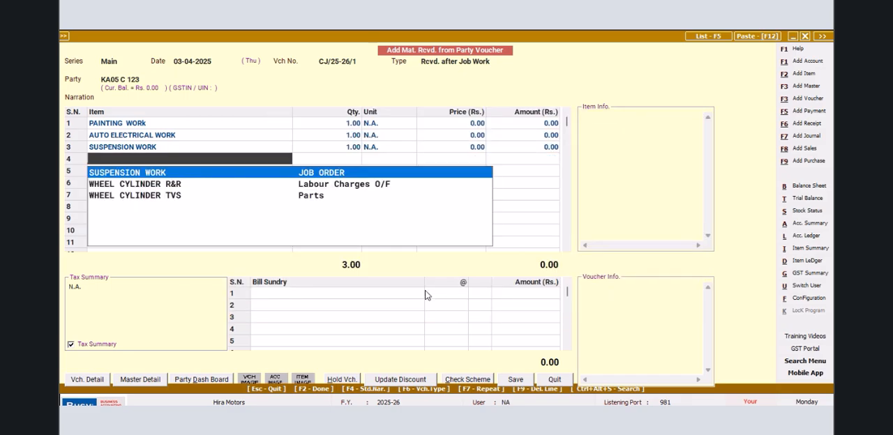
# - Add CLUTCH WORK with quantity 1 as the fourth item and save its consumed quantity of 1 against job ID 1
pyautogui.write('CLUTCH')
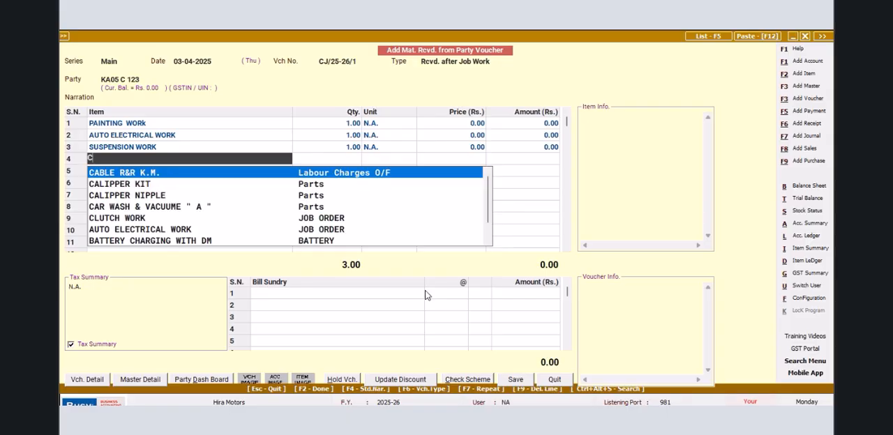
pyautogui.press('Return')
pyautogui.write('1')
pyautogui.press('Return')
pyautogui.press('Return')
pyautogui.press('Return')
pyautogui.press('Return')
pyautogui.press('Return')
pyautogui.press('Return')
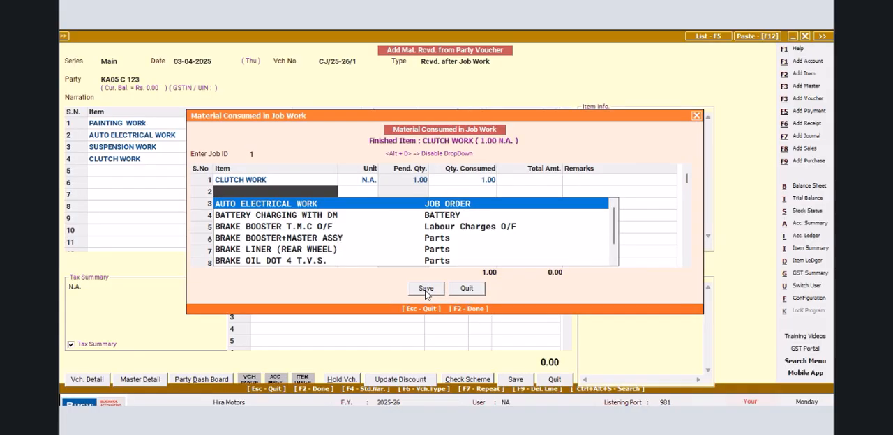
pyautogui.click(256, 200)
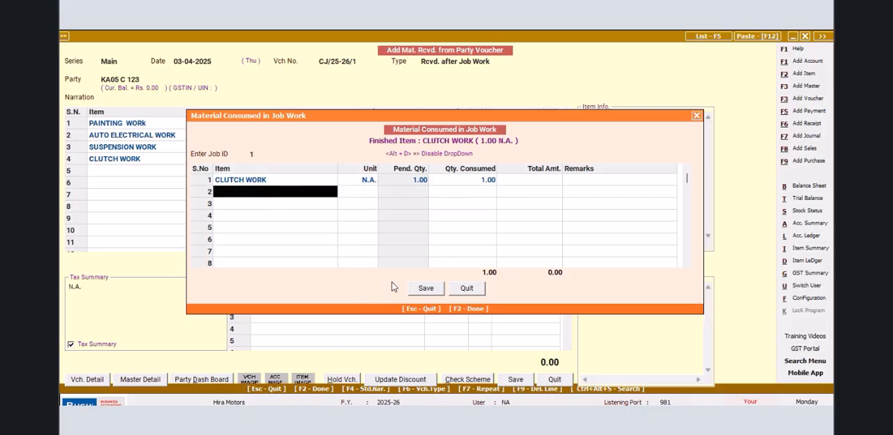
pyautogui.click(425, 288)
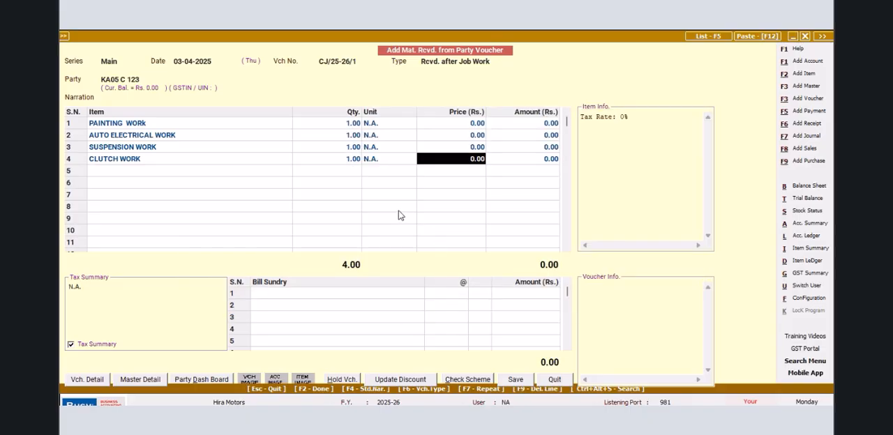
pyautogui.press('Return')
pyautogui.press('Return')
# - Add ENGINE WORK with quantity 1 as the fifth item and save its consumed quantity of 1 against job ID 1
pyautogui.write('ENGINE')
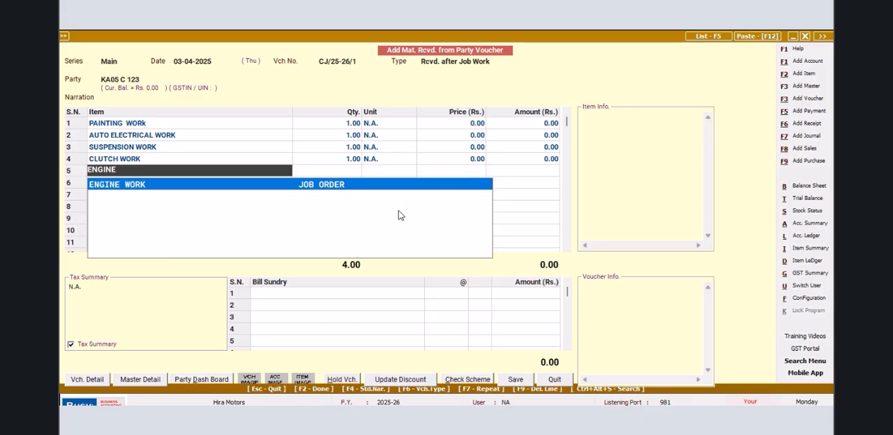
pyautogui.press('Return')
pyautogui.write('1')
pyautogui.press('Return')
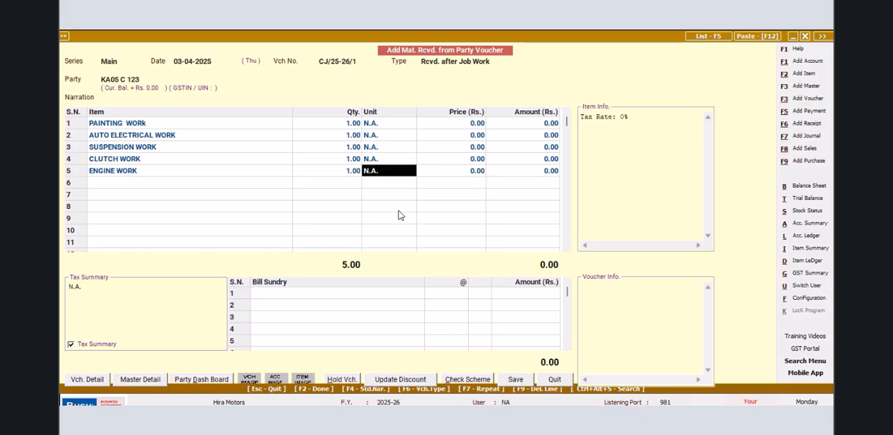
pyautogui.press('Return')
pyautogui.press('Return')
pyautogui.press('Return')
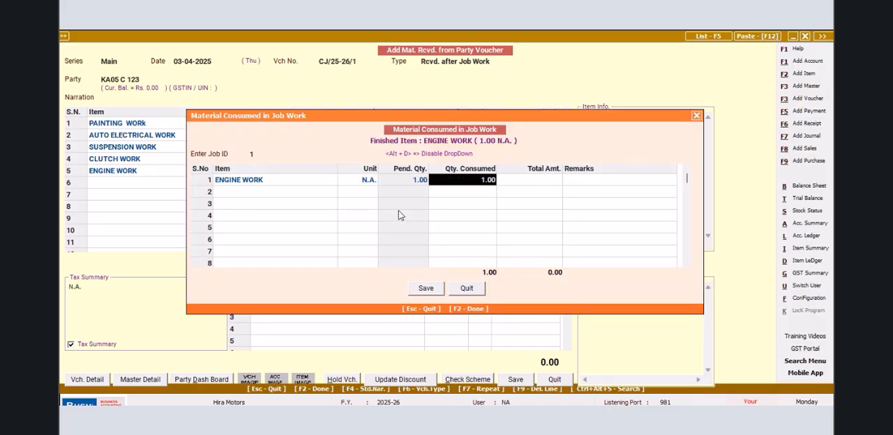
pyautogui.click(421, 292)
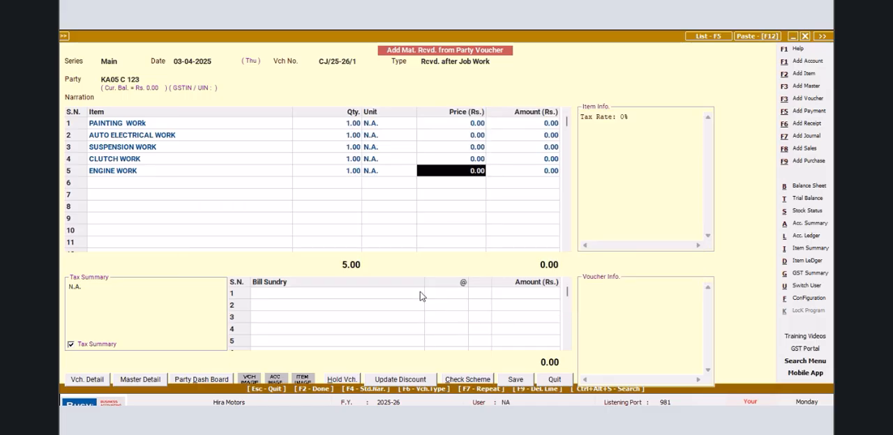
# - Save the material received voucher with the transport details left blank and leave voucher entry
pyautogui.click(516, 379)
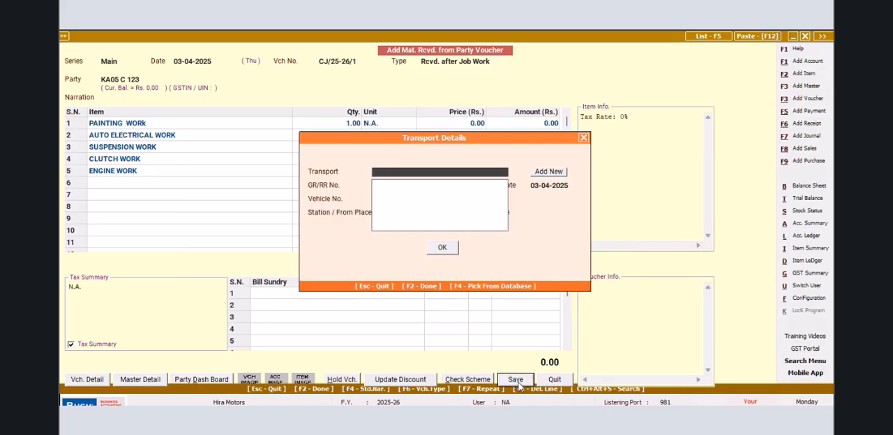
pyautogui.click(442, 249)
pyautogui.click(555, 380)
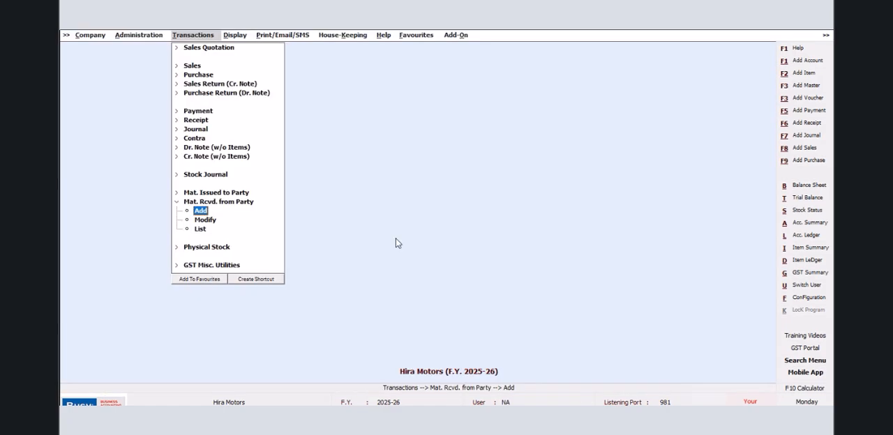
pyautogui.click(237, 35)
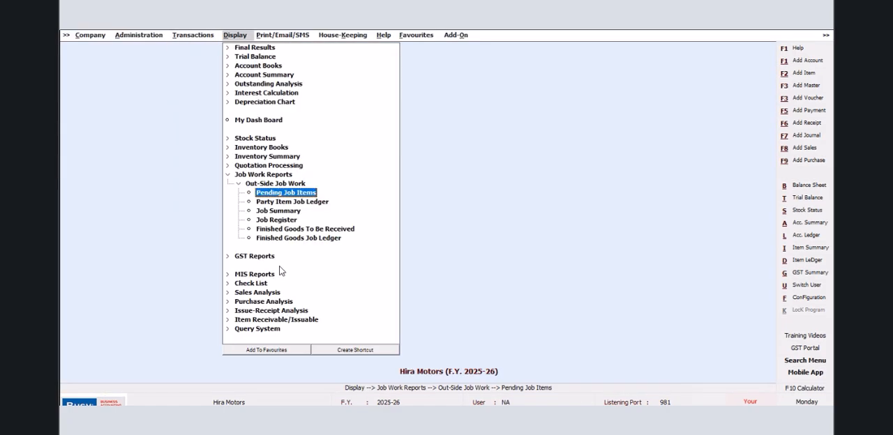
pyautogui.click(298, 238)
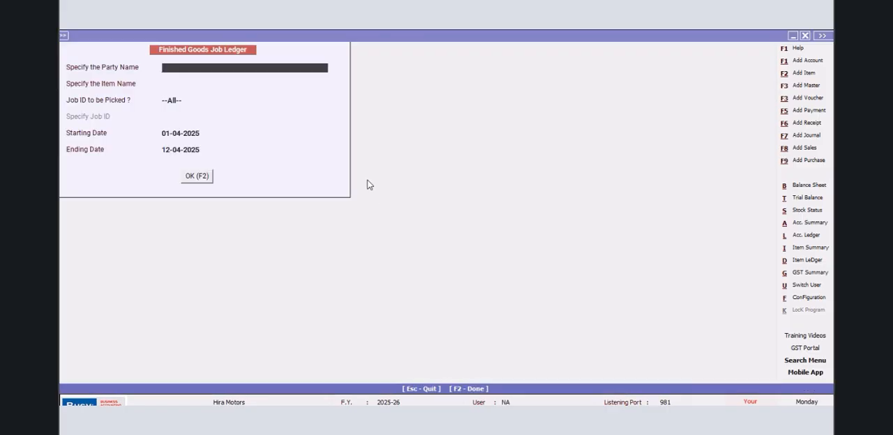
pyautogui.write('KA')
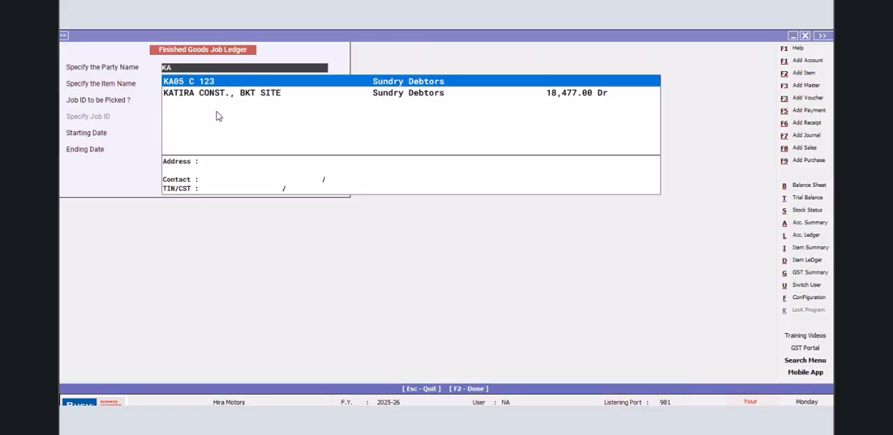
pyautogui.press('Return')
pyautogui.press('Return')
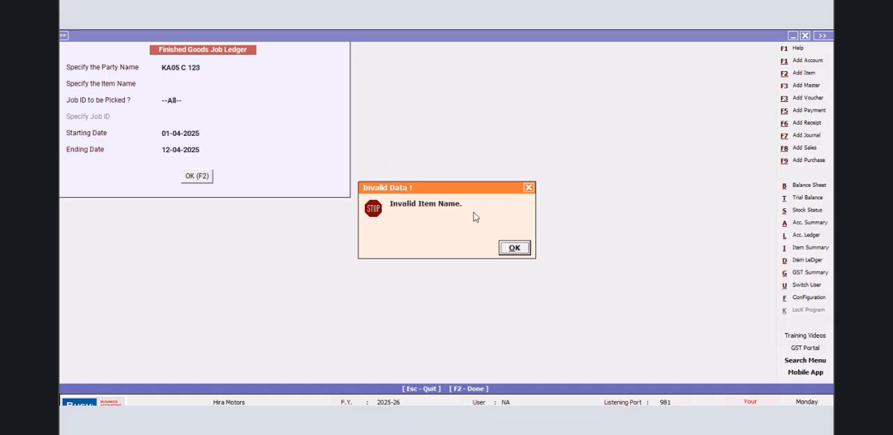
pyautogui.click(512, 248)
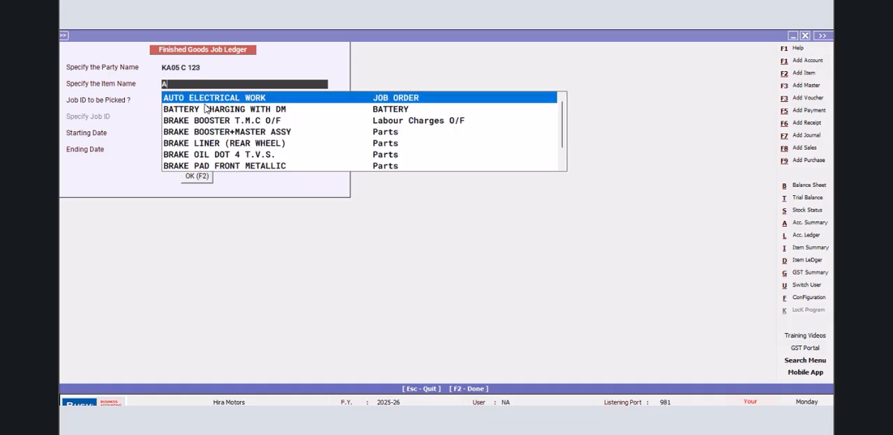
pyautogui.click(203, 99)
pyautogui.click(195, 176)
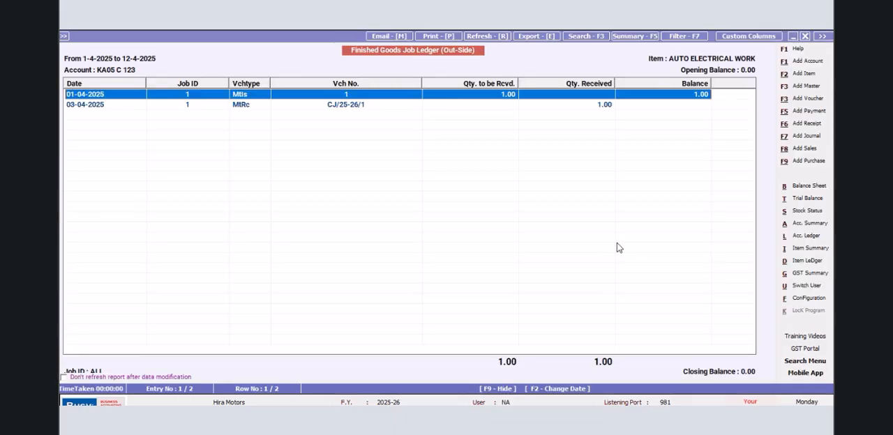
pyautogui.click(272, 108)
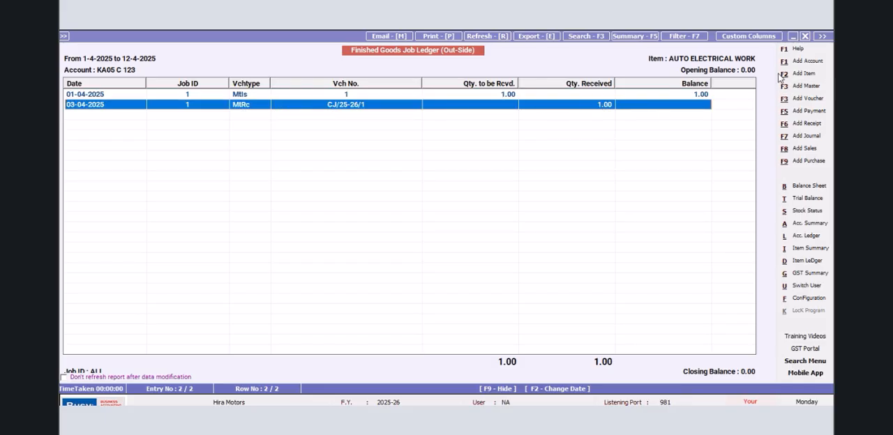
pyautogui.click(804, 35)
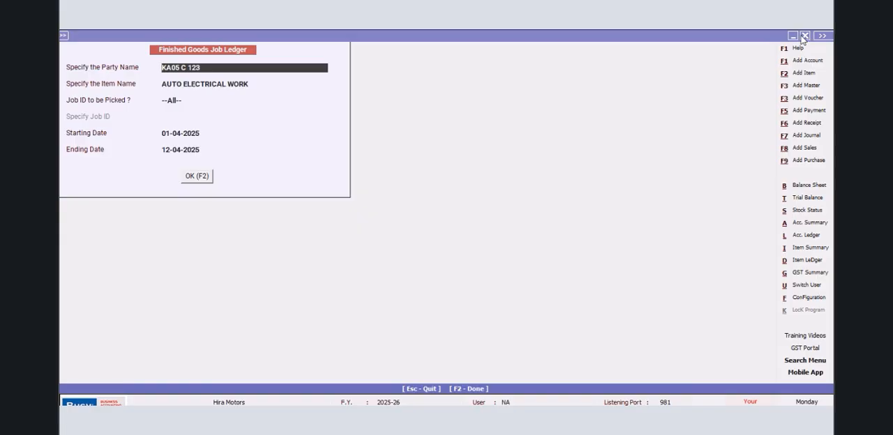
# - View the Finished Goods Job Ledger of the same party for CLUTCH WORK and check its received entry
pyautogui.click(265, 84)
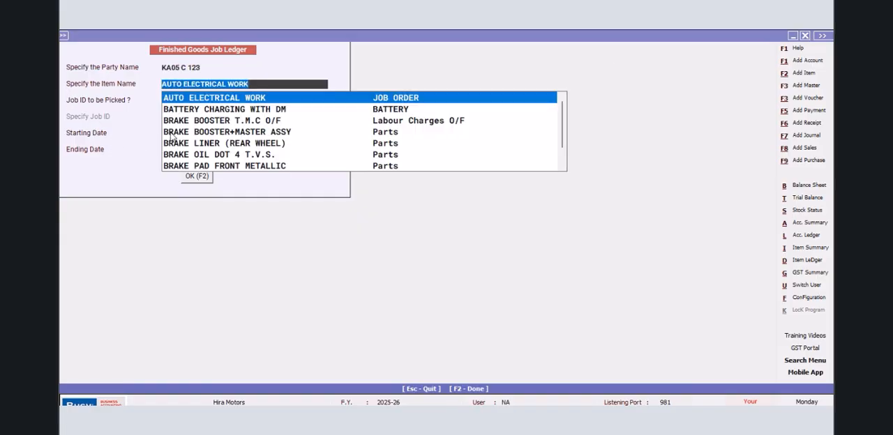
pyautogui.press('Escape')
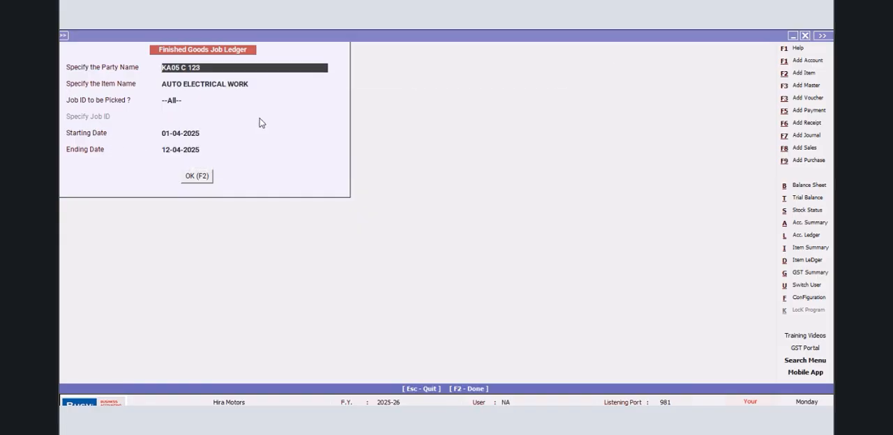
pyautogui.press('Return')
pyautogui.write('CLU')
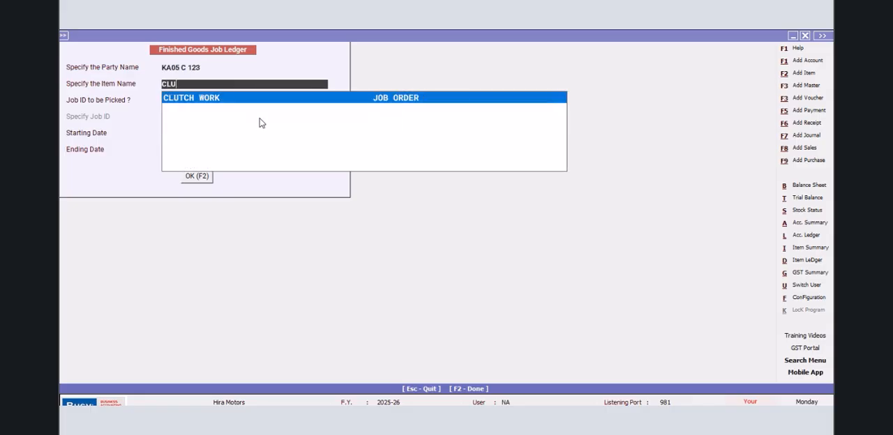
pyautogui.press('Return')
pyautogui.press('F2')
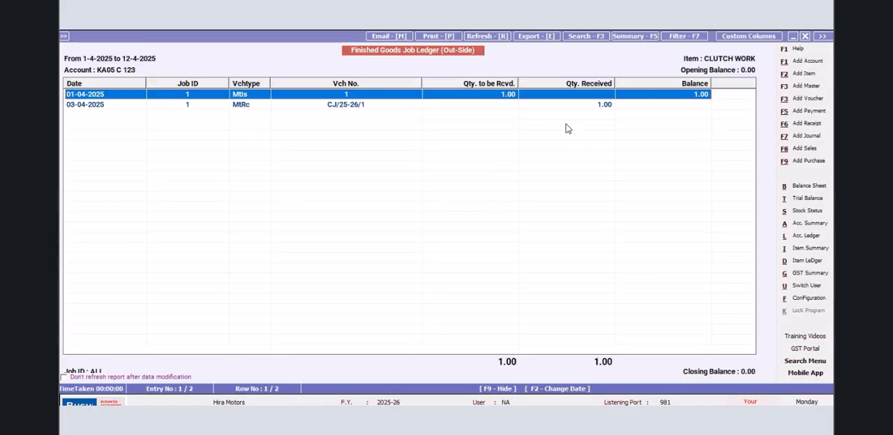
pyautogui.click(606, 106)
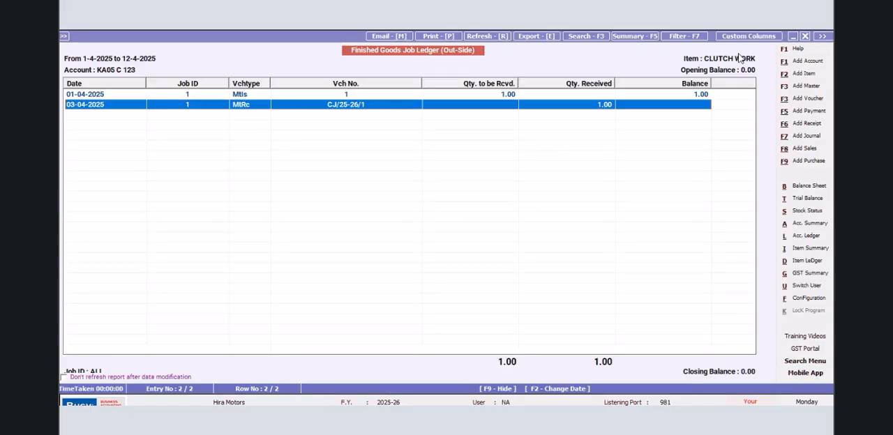
pyautogui.click(804, 36)
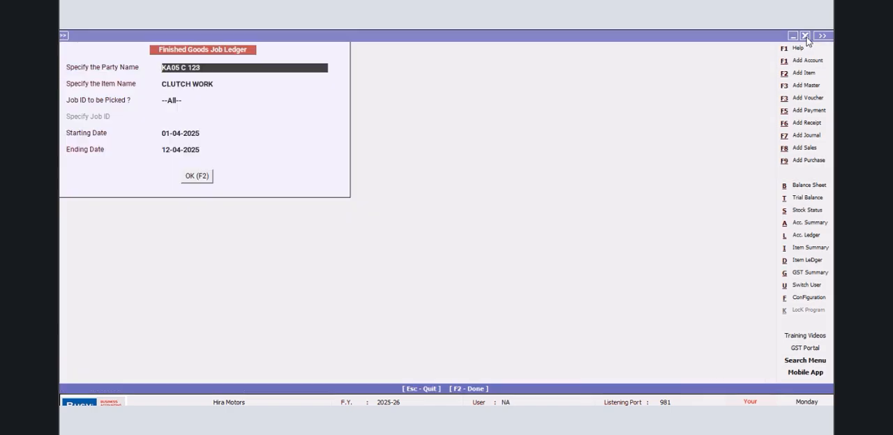
# - View the Finished Goods Job Ledger for ENGINE WORK, check its received entry, and close the report
pyautogui.click(233, 87)
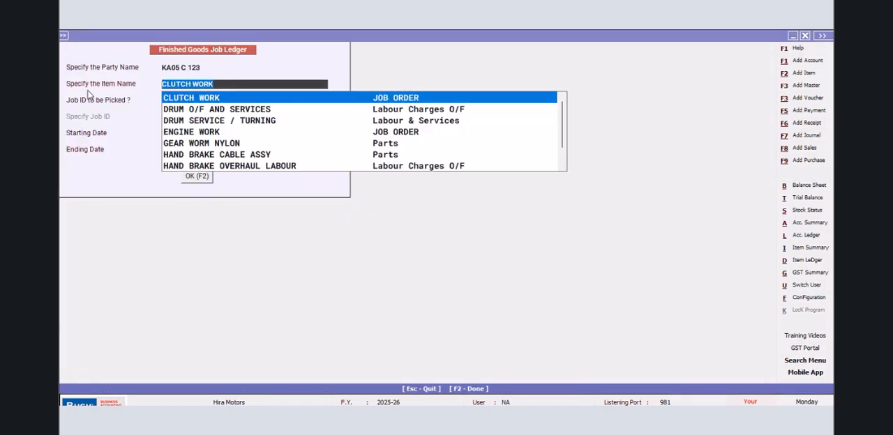
pyautogui.write('ENG')
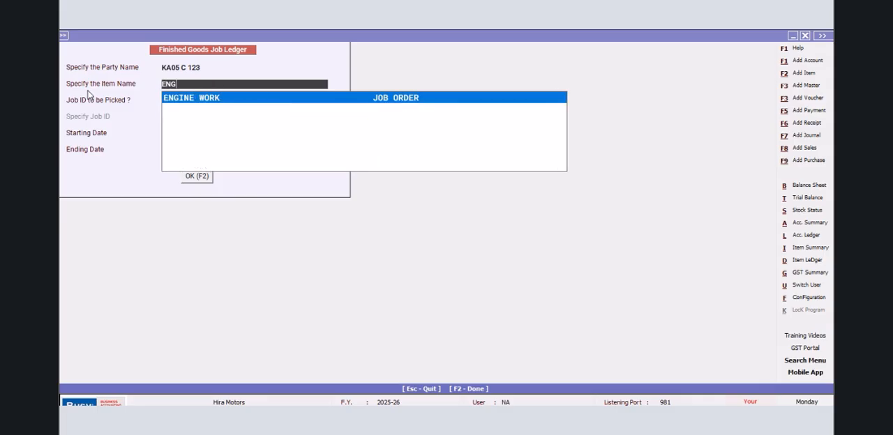
pyautogui.press('Return')
pyautogui.press('F2')
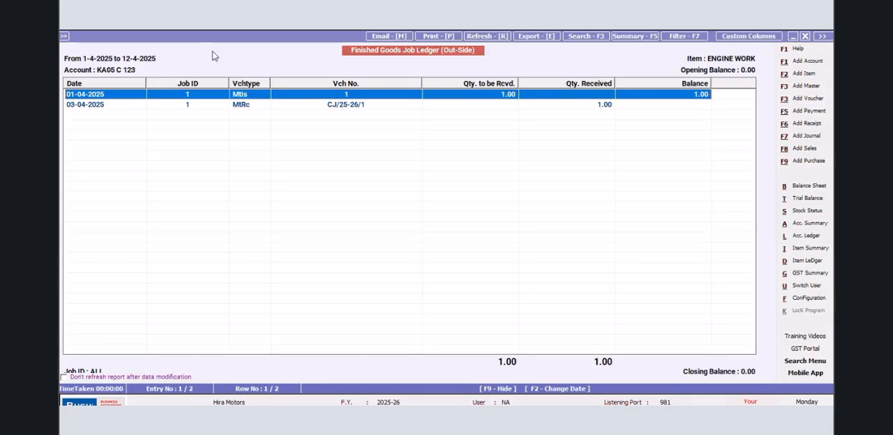
pyautogui.click(609, 106)
pyautogui.click(804, 36)
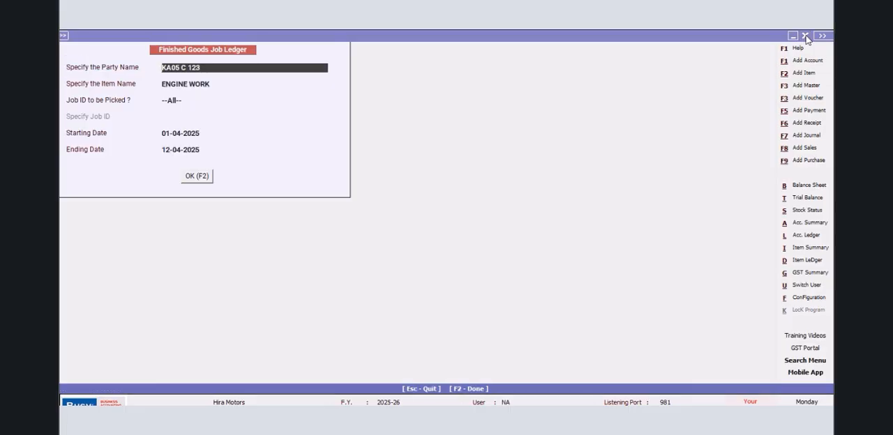
pyautogui.click(805, 36)
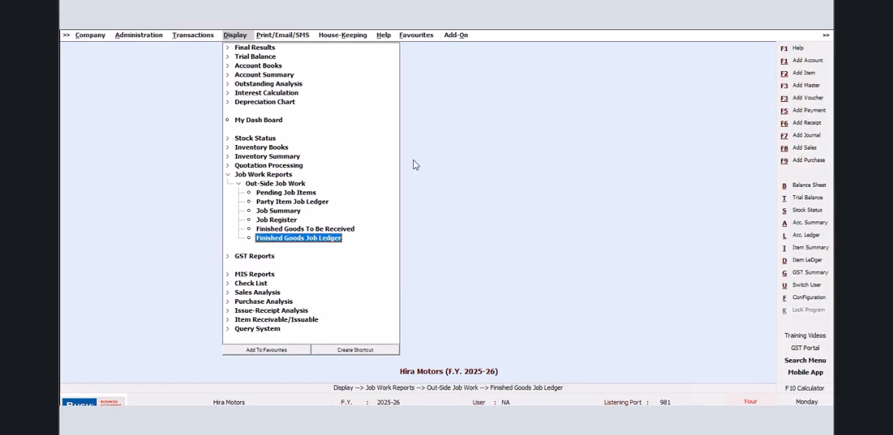
# - Generate the outside Job Register for all parties and all job IDs, keeping the default dates and display options
pyautogui.click(280, 220)
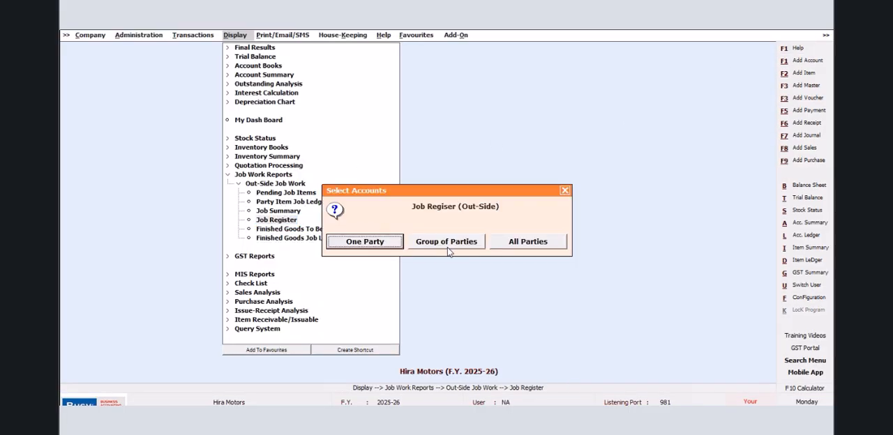
pyautogui.click(528, 244)
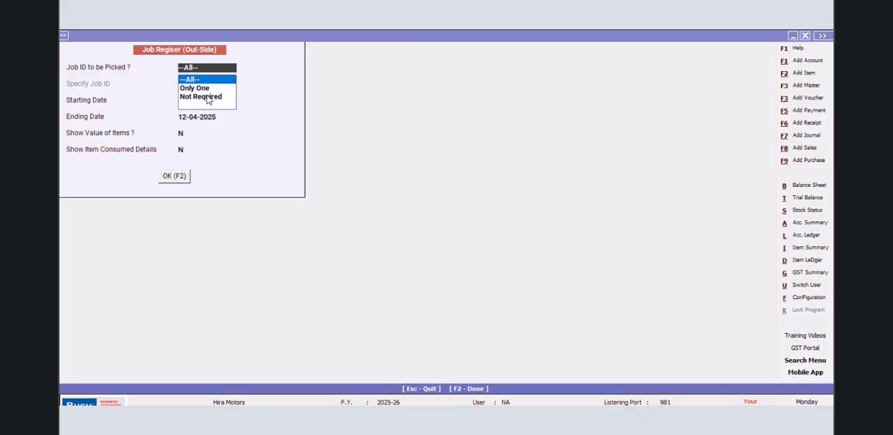
pyautogui.press('Return')
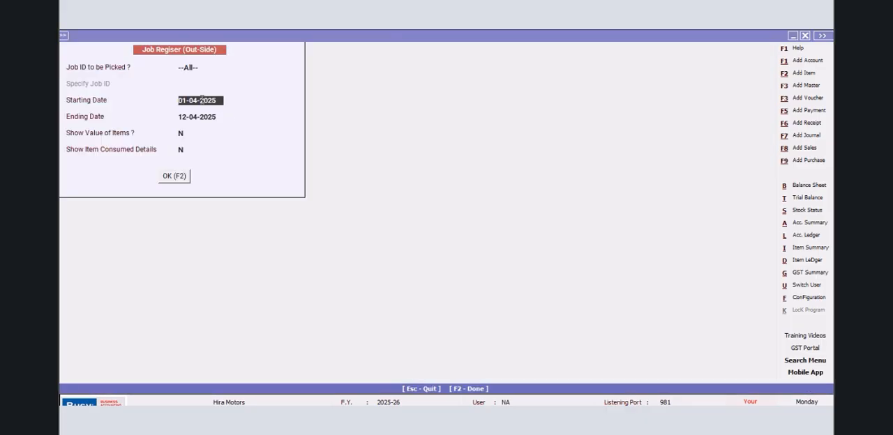
pyautogui.click(173, 175)
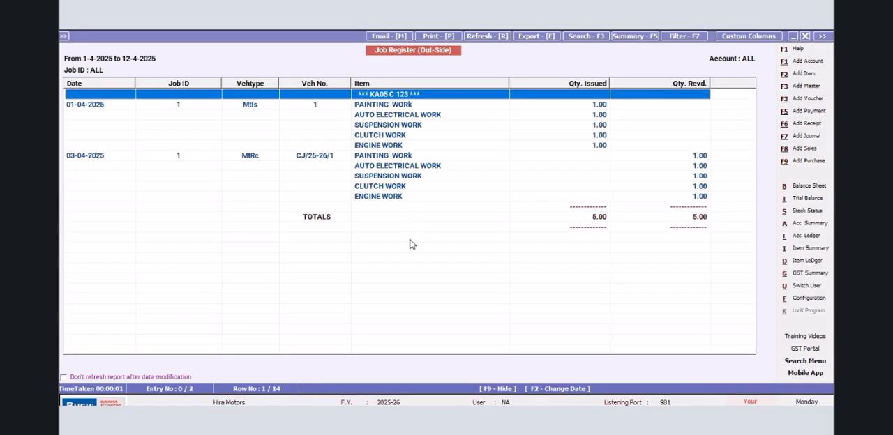
# - Examine the Job Register's totals, the received quantity of each work item, and the material received voucher entry
pyautogui.click(699, 224)
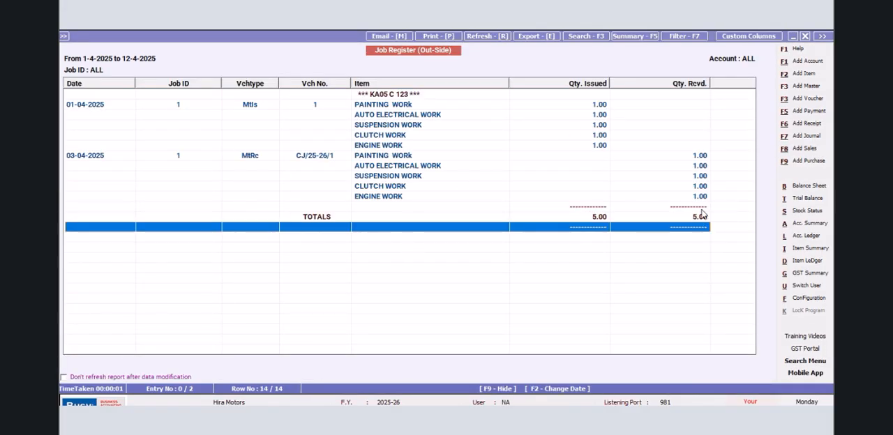
pyautogui.click(697, 158)
pyautogui.click(699, 167)
pyautogui.click(700, 177)
pyautogui.click(700, 187)
pyautogui.click(698, 198)
pyautogui.click(319, 159)
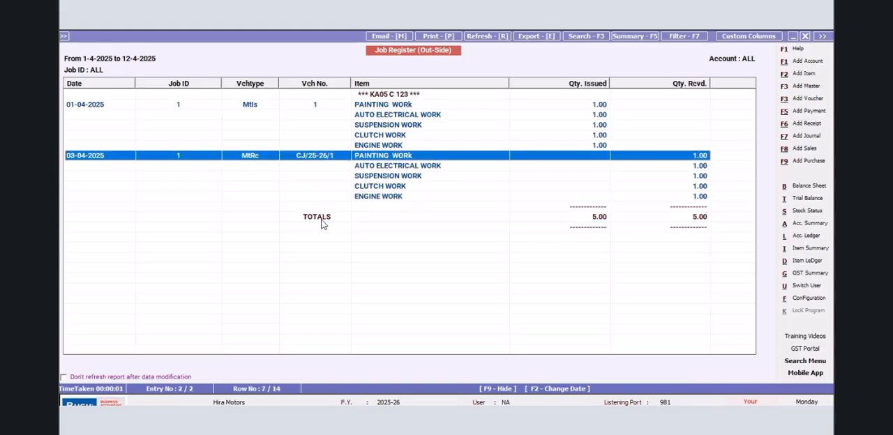